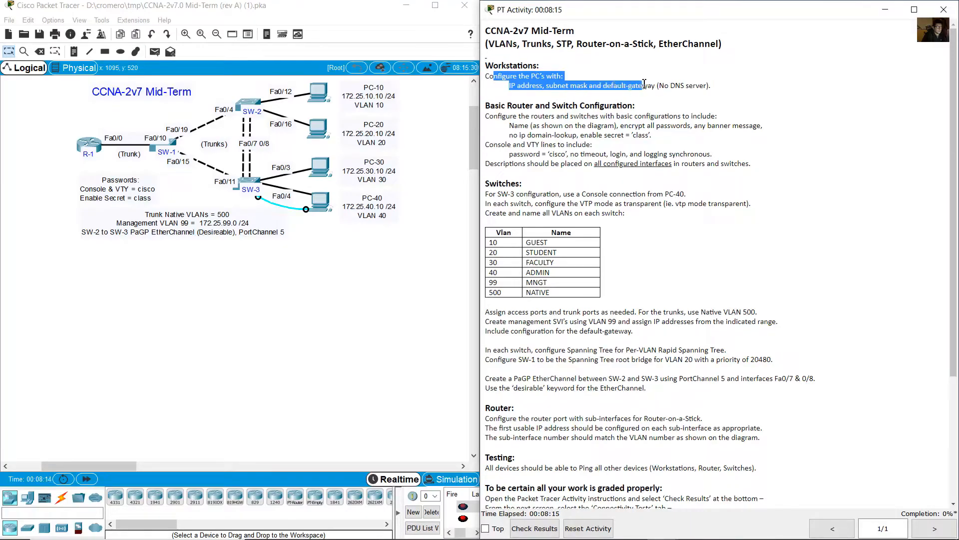
left_click(673, 89)
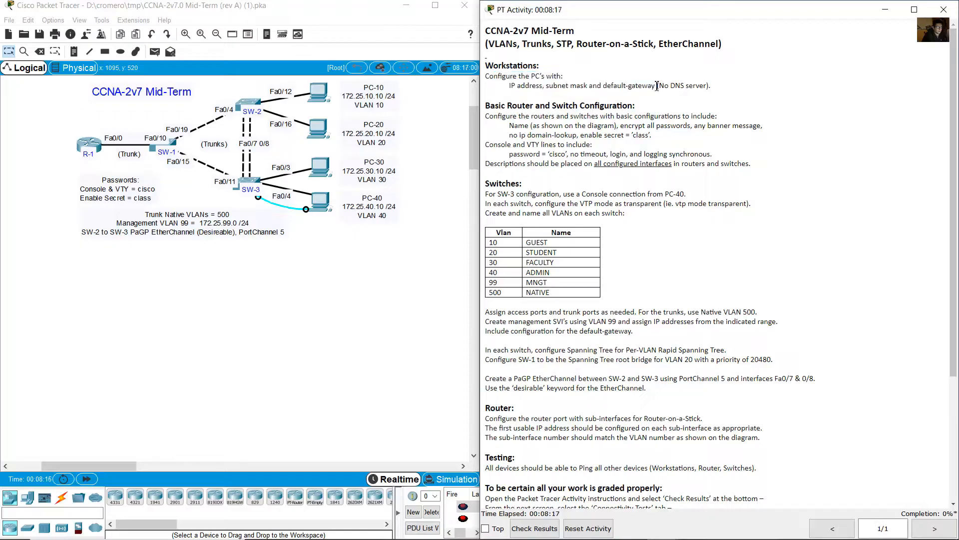
left_click(756, 99)
left_click(330, 106)
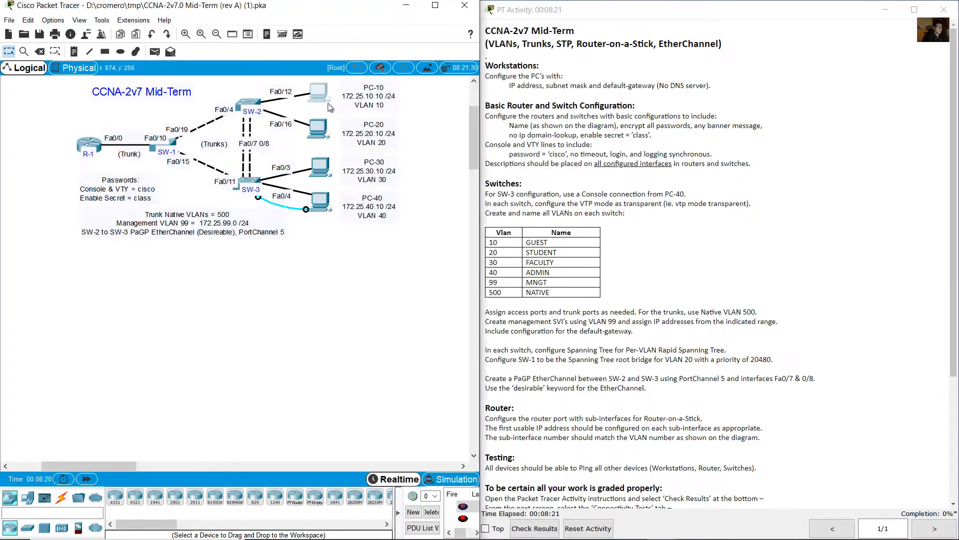
left_click(321, 94)
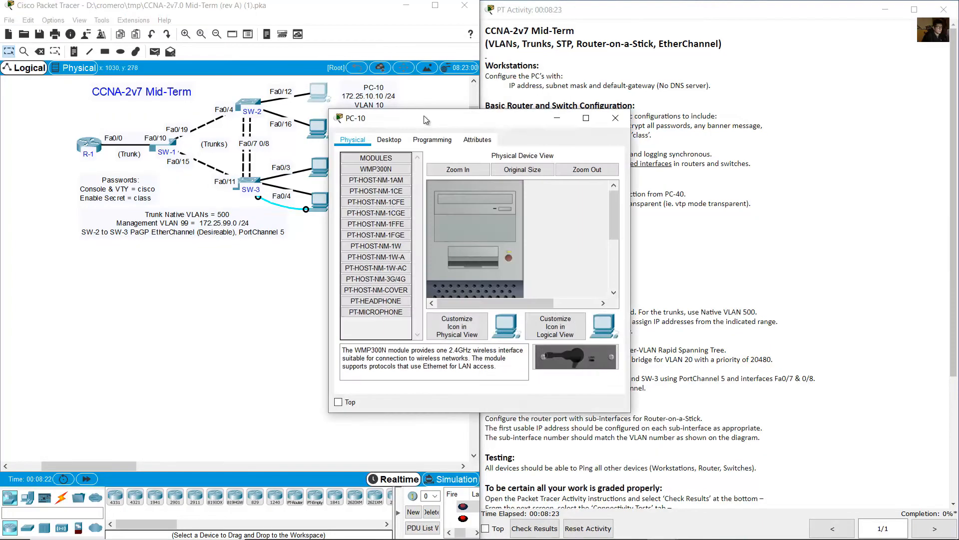
left_click_drag(425, 120, 225, 244)
left_click(423, 104)
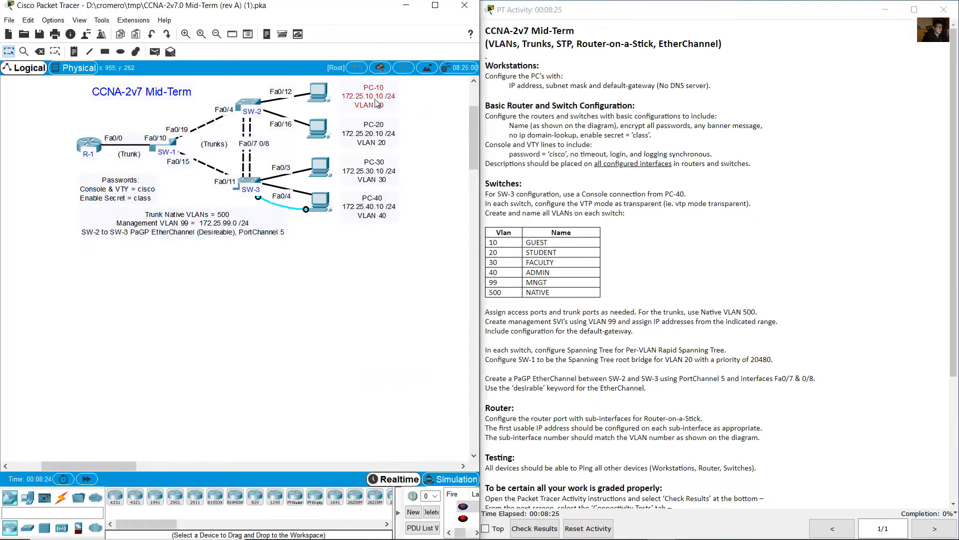
left_click(376, 100)
left_click(269, 291)
- Open PC-10's IP configuration and set its static IPv4 address to 172.25.10.10
left_click(319, 93)
left_click(131, 261)
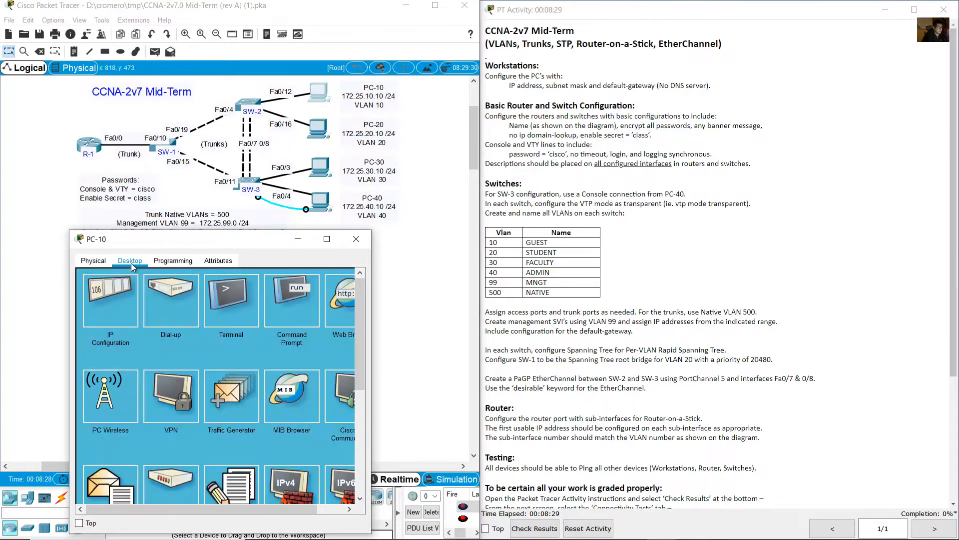
left_click(110, 300)
left_click(180, 335)
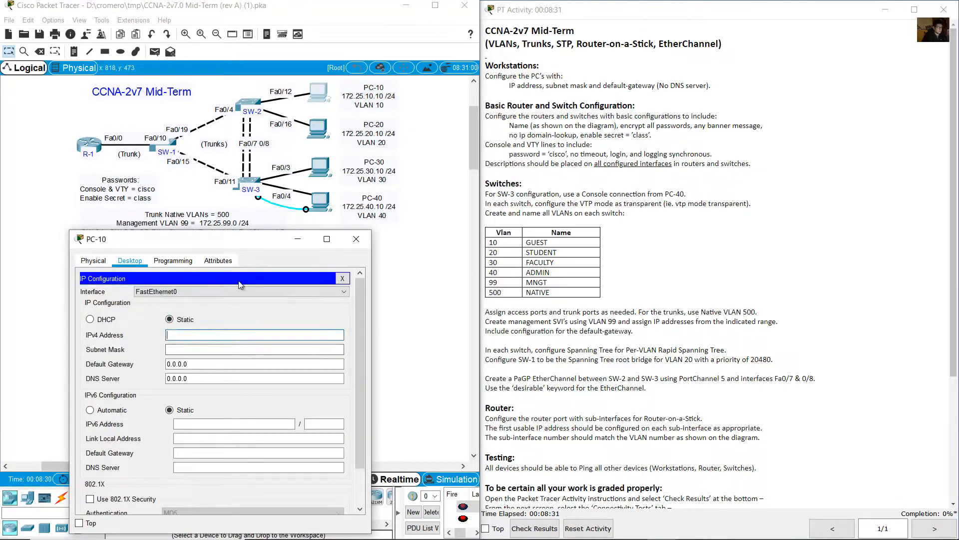
type("172.25.")
key("ctrl+a")
key("Right")
type("1")
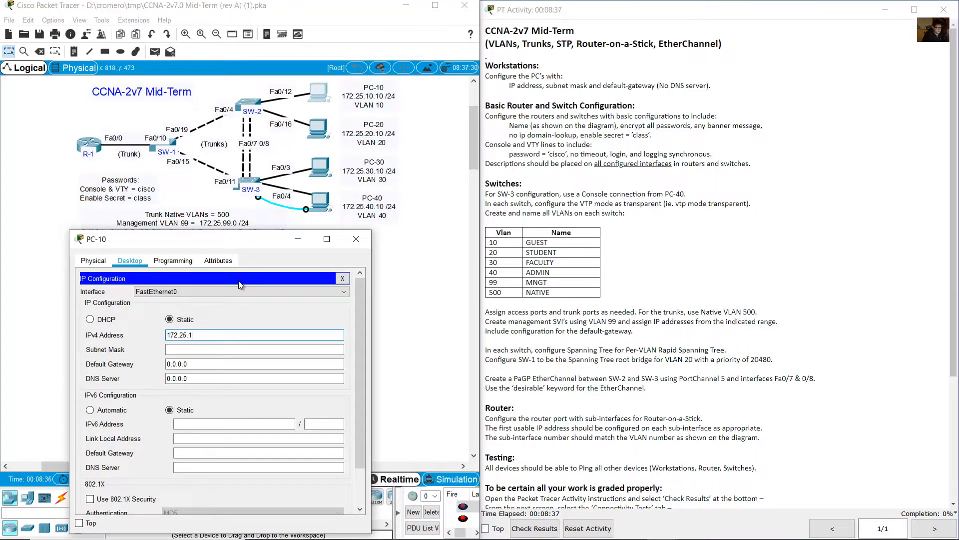
- Set PC-10's subnet mask to 255.255.255.0 and default gateway to 172.25.10.1, and close its window
key("Tab")
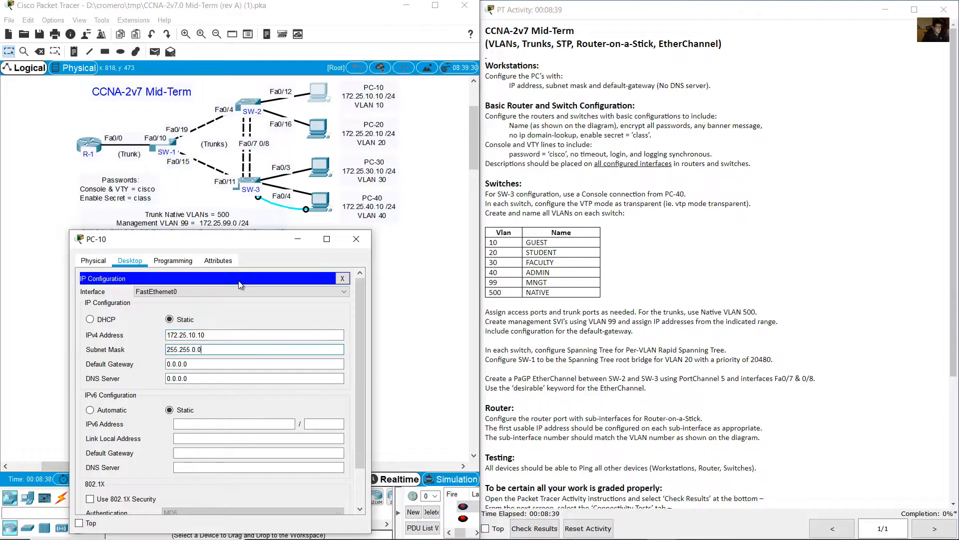
key("BackSpace")
type("255")
key("Tab")
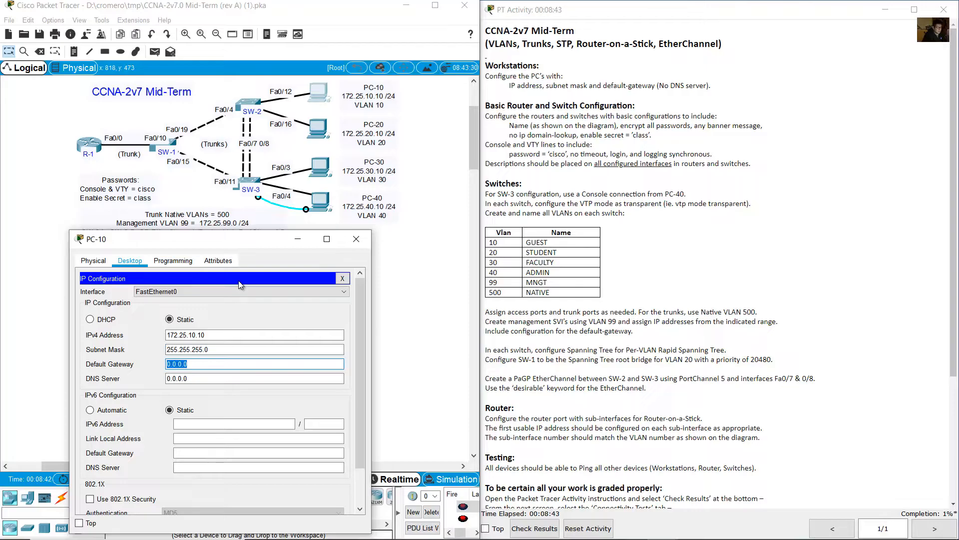
type("172.25.10.1")
key("Tab")
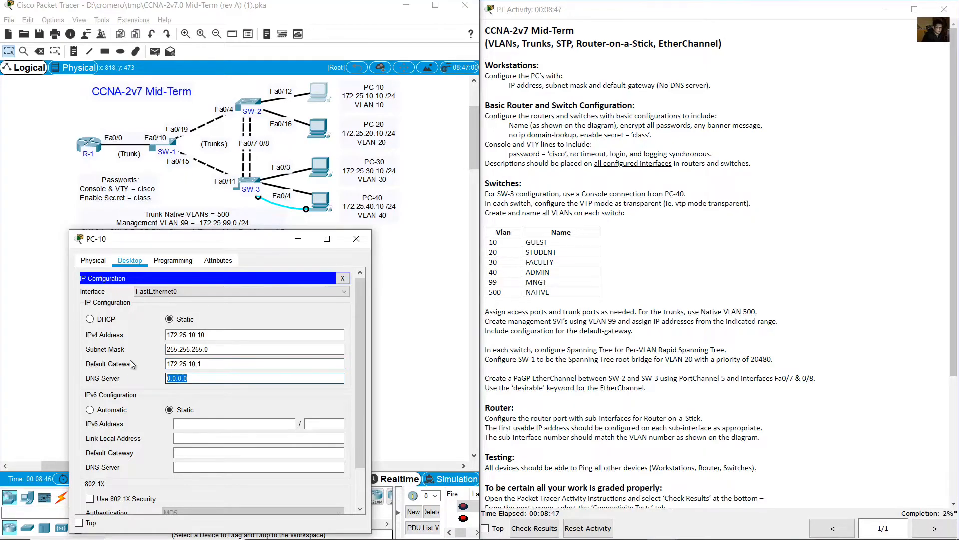
left_click(355, 239)
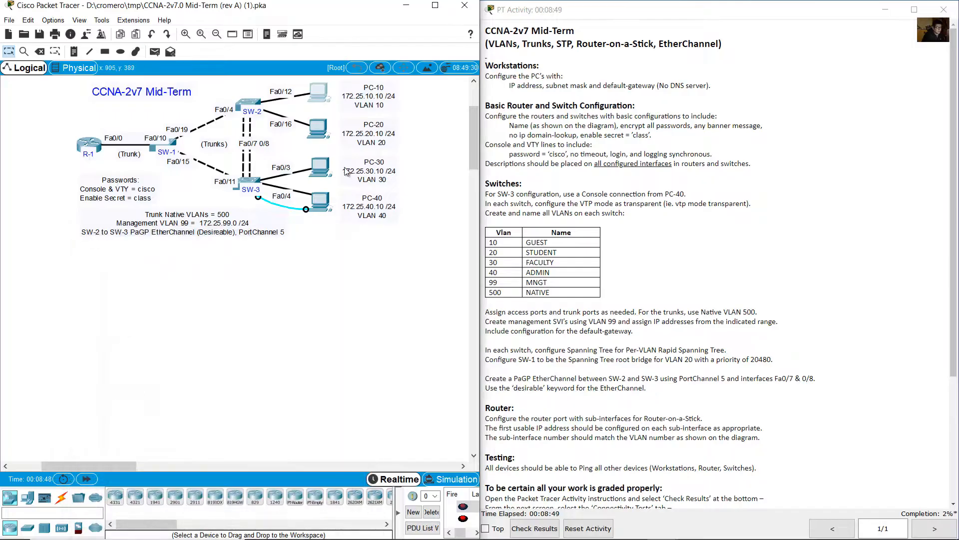
- Open PC-20's IP configuration and set its static IPv4 address to 172.25.20.10
left_click(318, 125)
left_click_drag(422, 121, 181, 235)
left_click(146, 254)
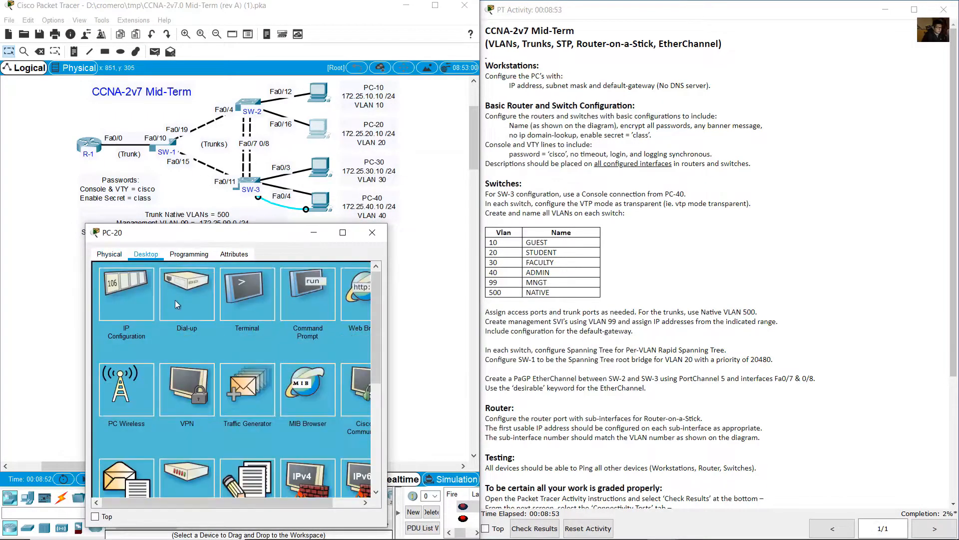
left_click(127, 296)
left_click(199, 329)
type("172.25.20.10")
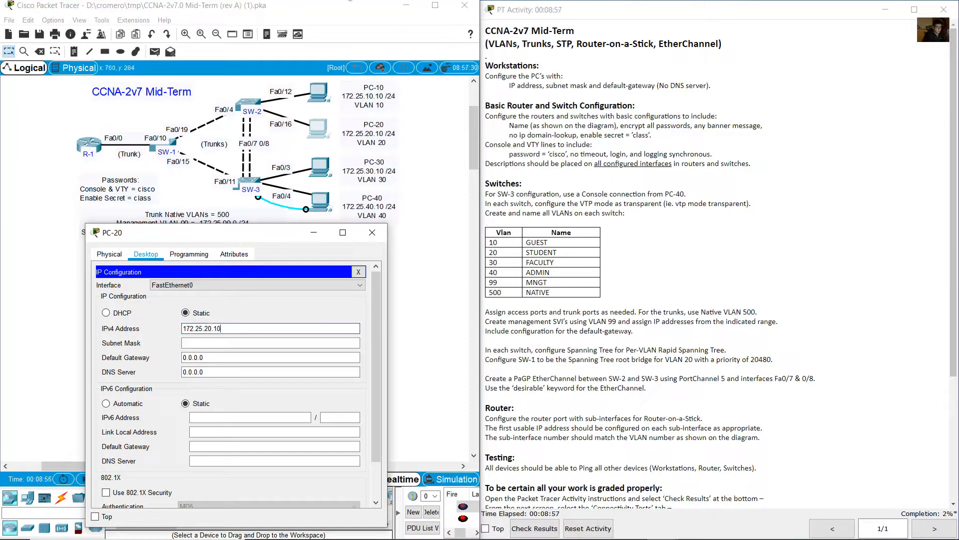
- Set PC-20's subnet mask to 255.255.255.0 and default gateway to 172.25.20.1, and close its window
key("Tab")
key("Right")
key("BackSpace")
type("25")
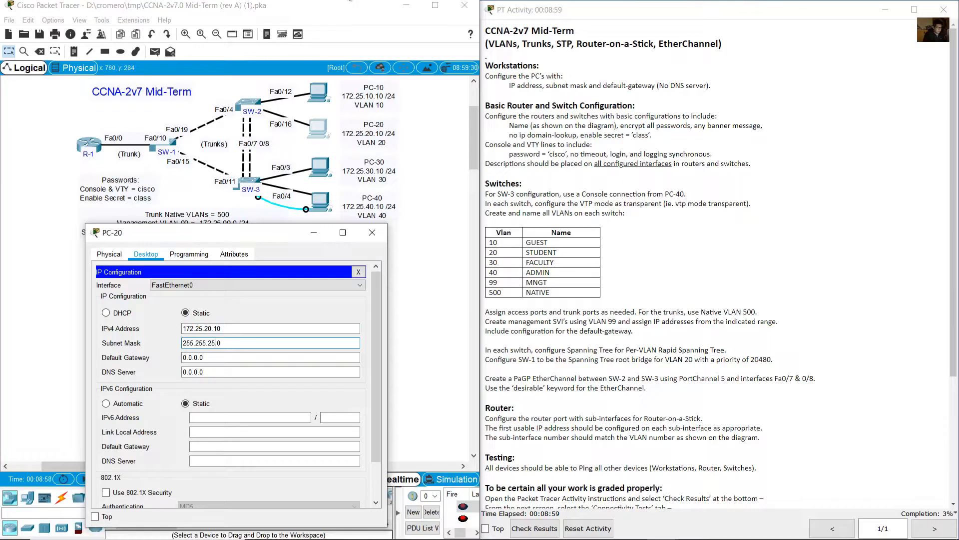
type("5")
key("Tab")
type("172.25.")
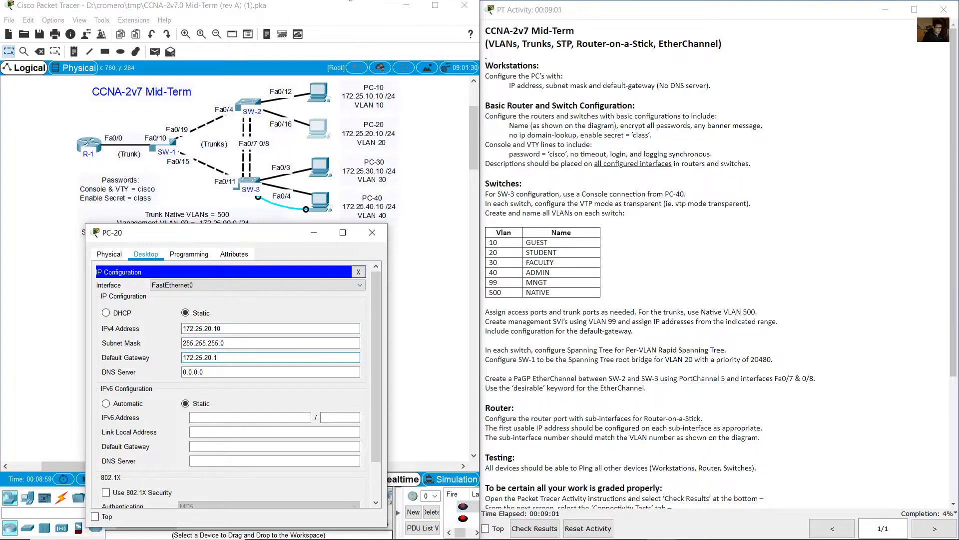
left_click(373, 232)
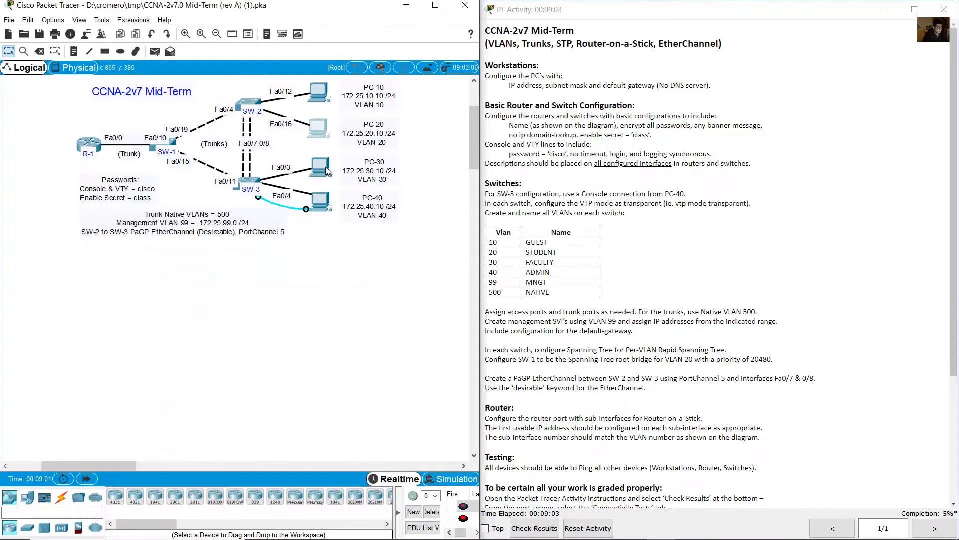
- Open PC-30's IP configuration and set its static IPv4 address to 172.25.30.10
left_click(321, 167)
left_click_drag(382, 121, 163, 241)
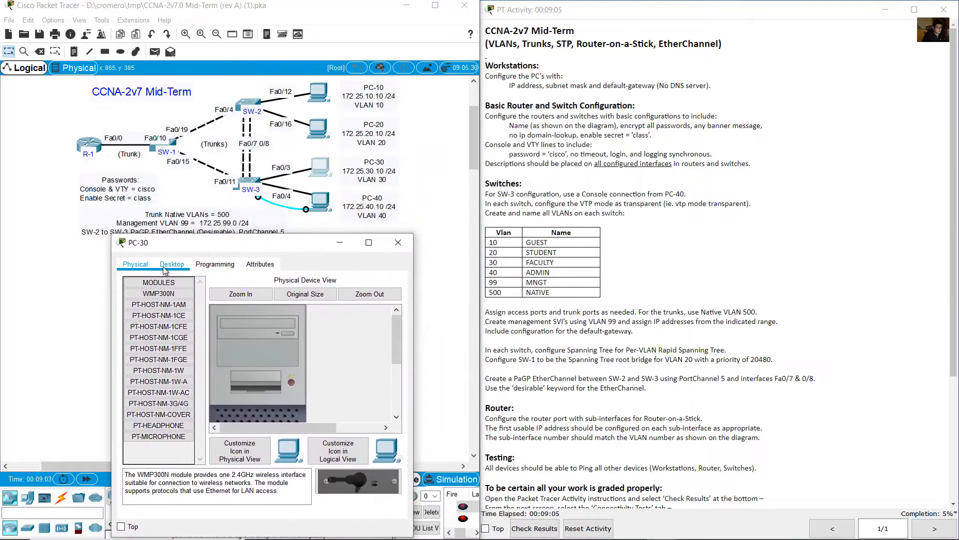
left_click(163, 266)
left_click(154, 294)
left_click(265, 338)
type("172.25.30.10")
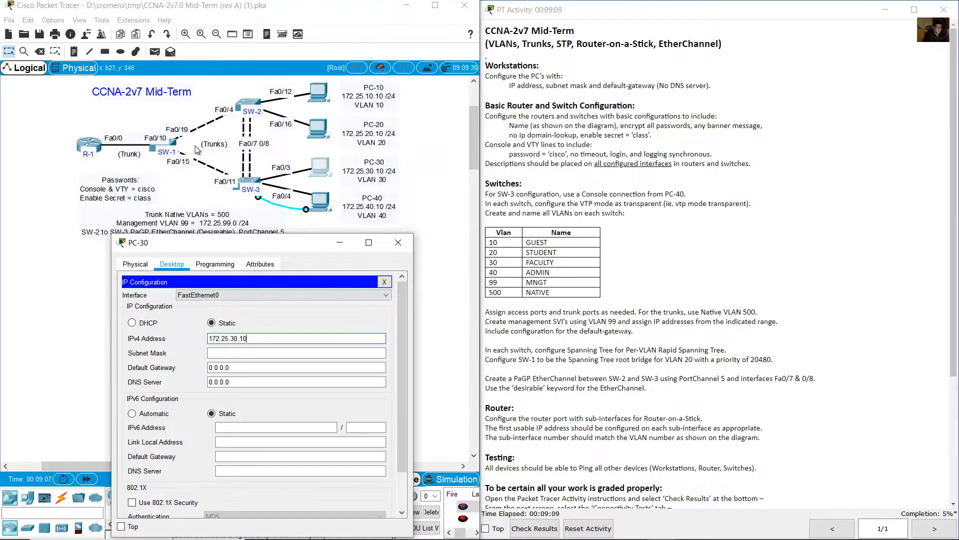
- Set PC-30's subnet mask to 255.255.255.0, enter the default gateway address for its subnet, and close its window
key("Tab")
key("Left")
key("Left")
key("BackSpace")
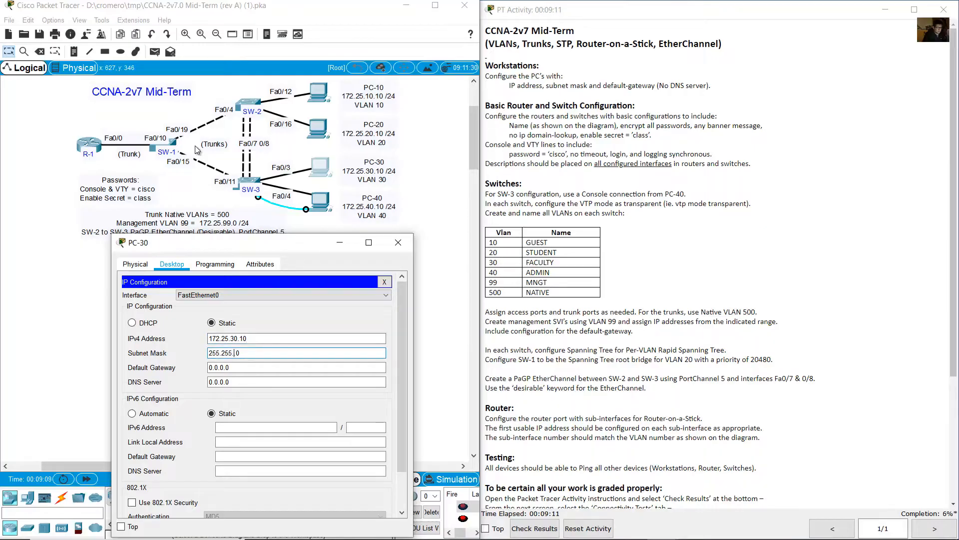
key("Down")
key("Down")
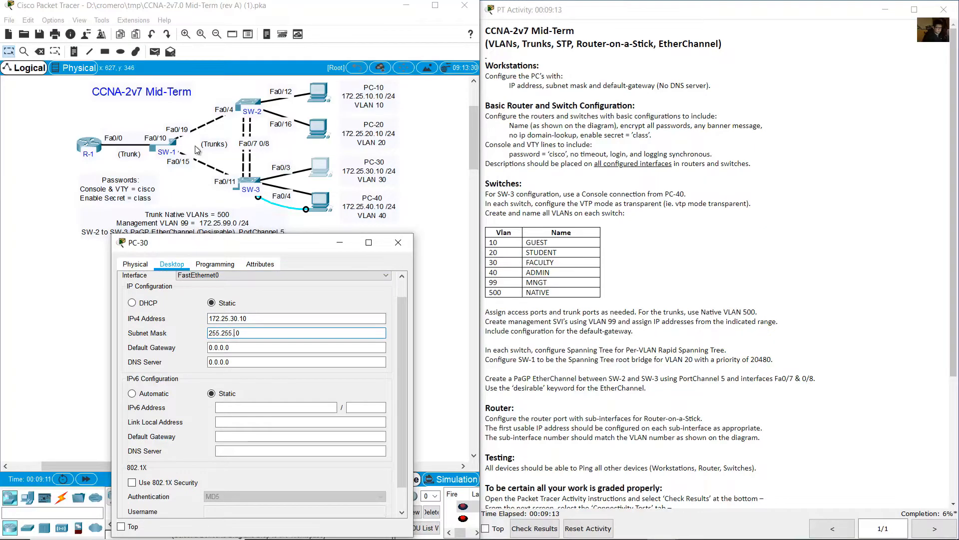
type("255.")
key("Tab")
type("172.25.")
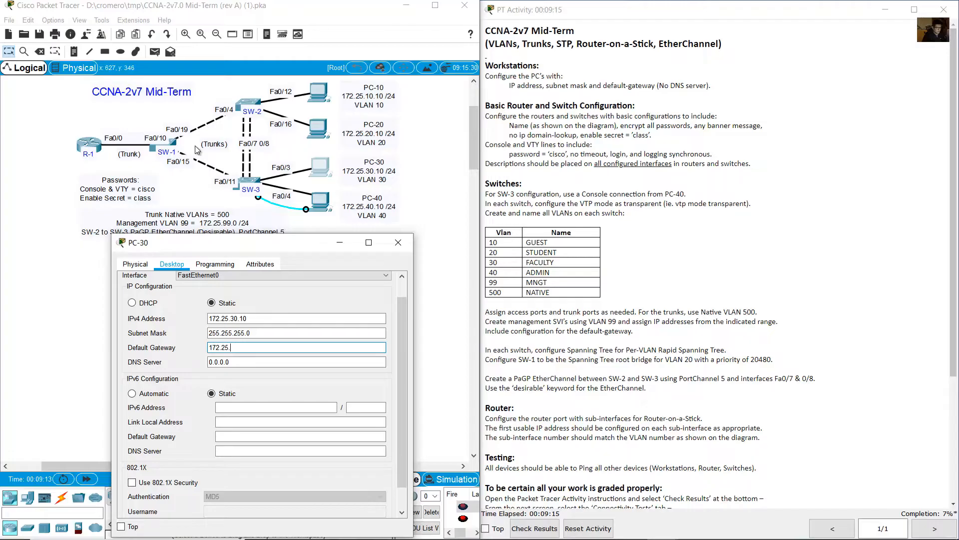
left_click(396, 241)
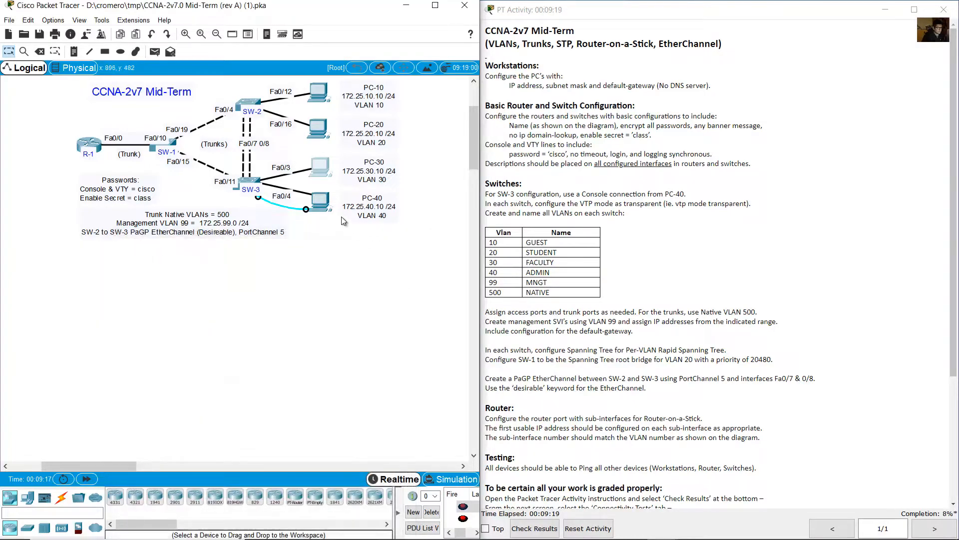
- Open PC-40's IP configuration and set its static IPv4 address to 172.25.40.10
left_click(320, 200)
left_click_drag(448, 125, 256, 241)
left_click(193, 260)
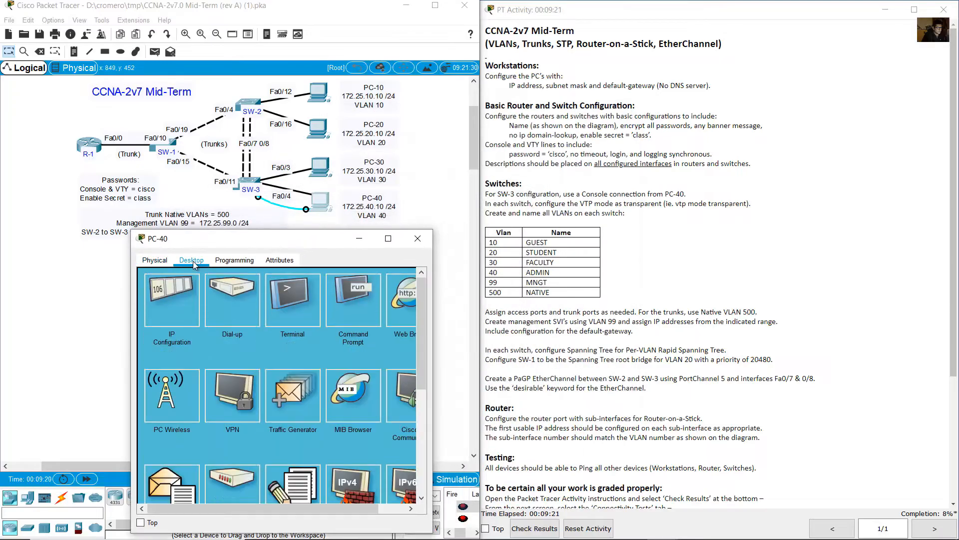
left_click(178, 295)
type("172.25.")
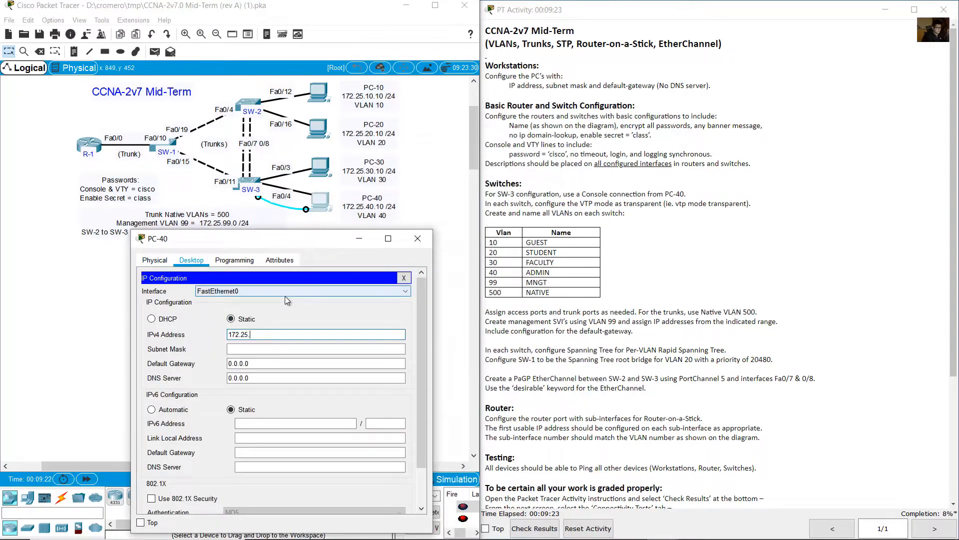
type("40.10")
- Set PC-40's subnet mask to 255.255.255.0 and default gateway to 172.25.40.1, and close its window
key("Tab")
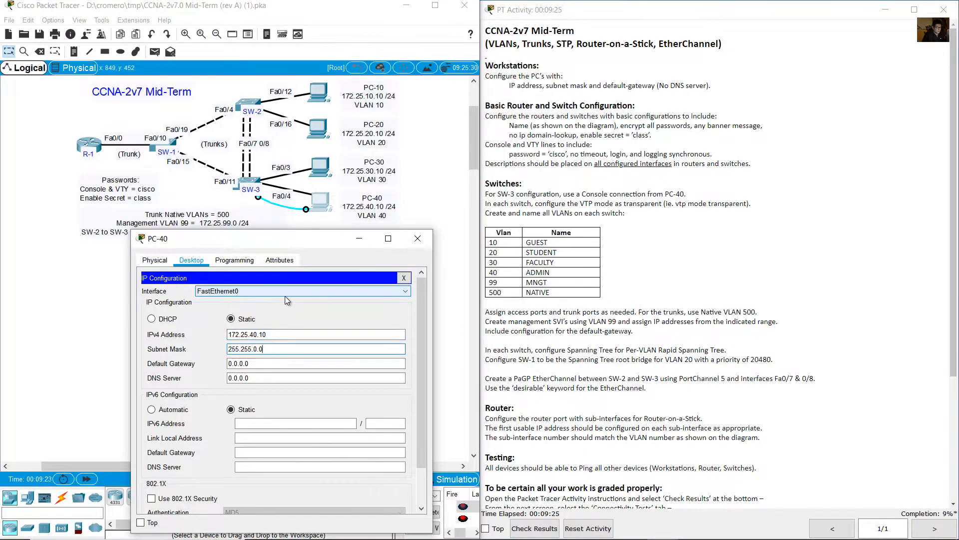
key("BackSpace")
key("BackSpace")
type("255.")
key("Tab")
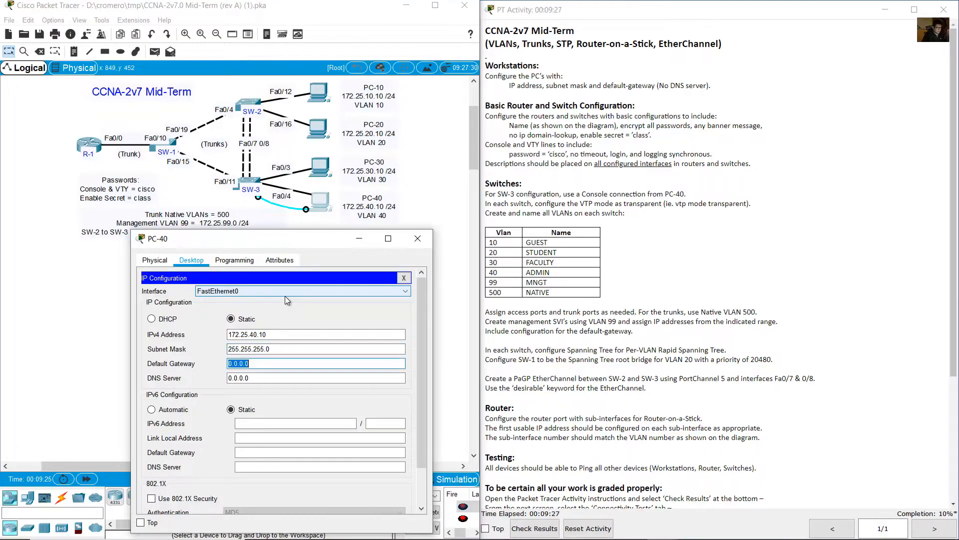
type("172.25.40.1")
left_click(417, 238)
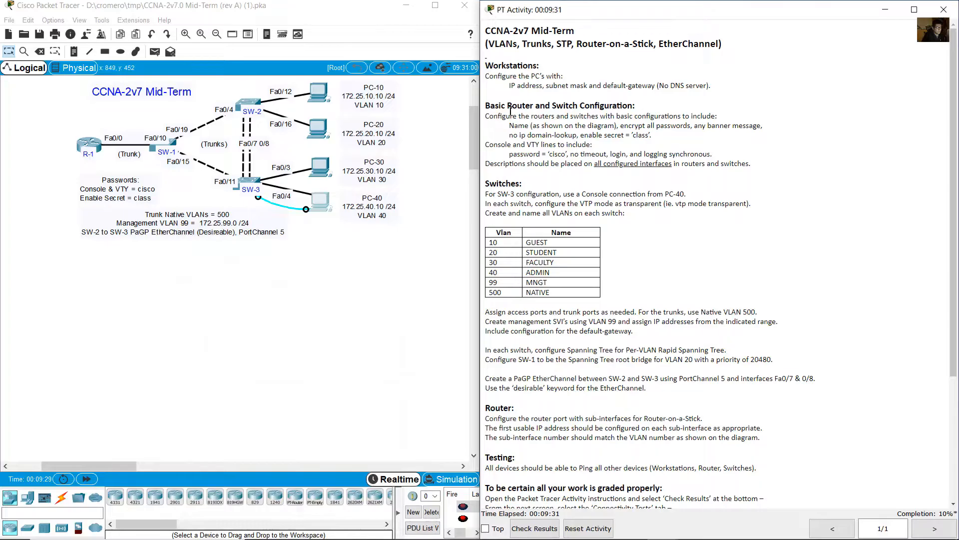
- Switch to Notepad's prepared configuration script and place its window beside the activity's Basic Router and Switch Configuration instructions
left_click_drag(490, 106, 638, 108)
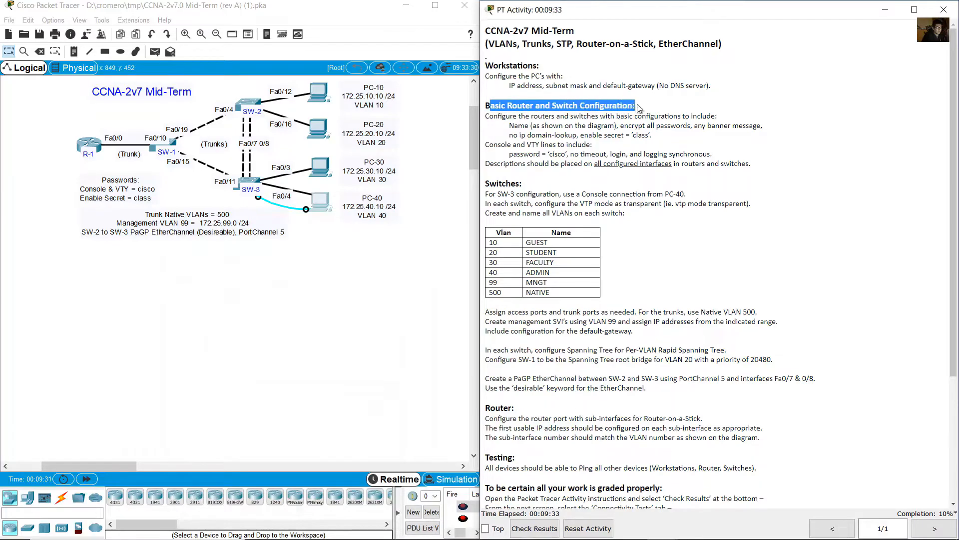
left_click_drag(493, 116, 707, 115)
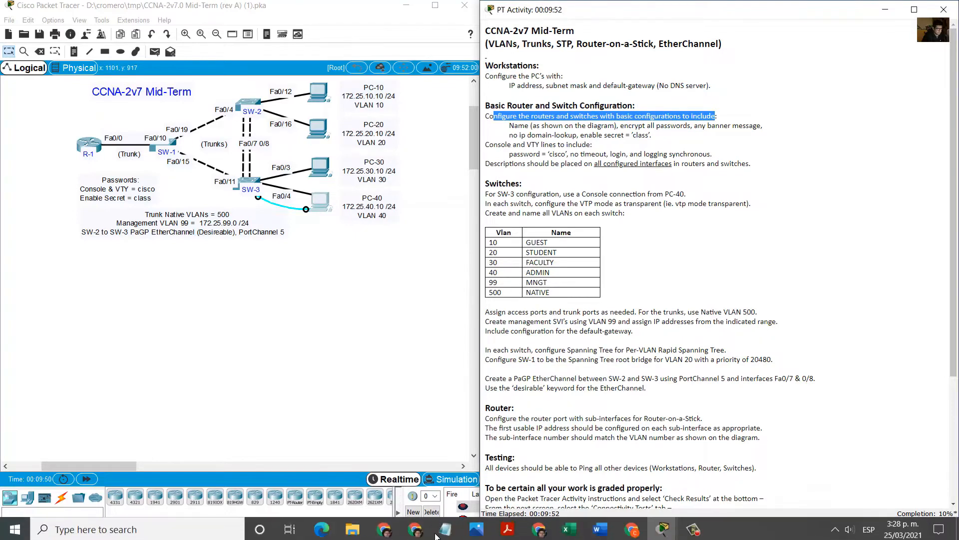
left_click(446, 529)
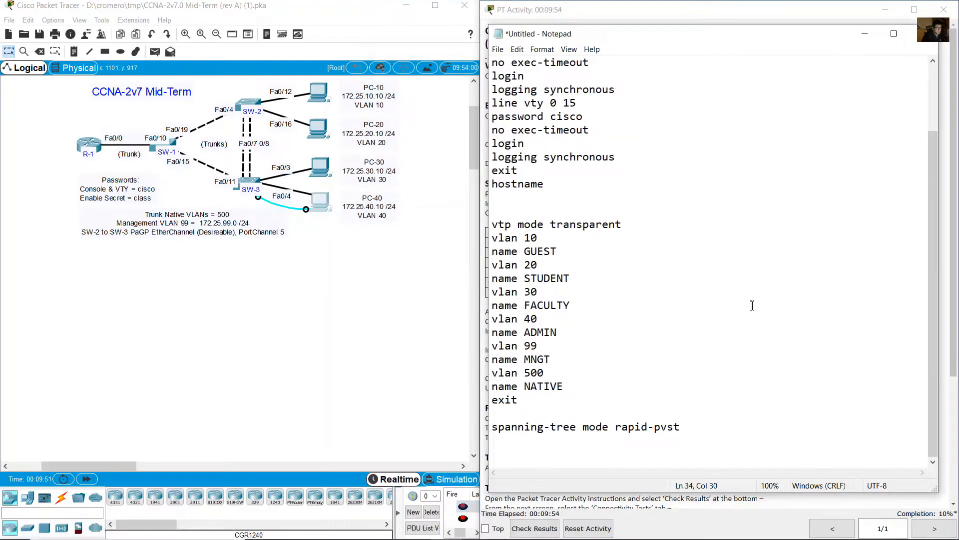
scroll(752, 305, "up", 2)
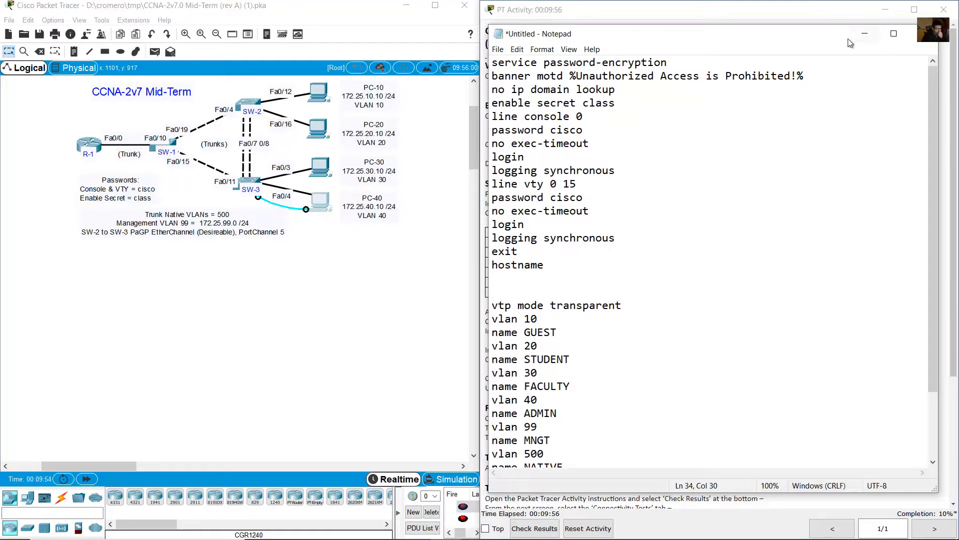
left_click_drag(835, 36, 389, 34)
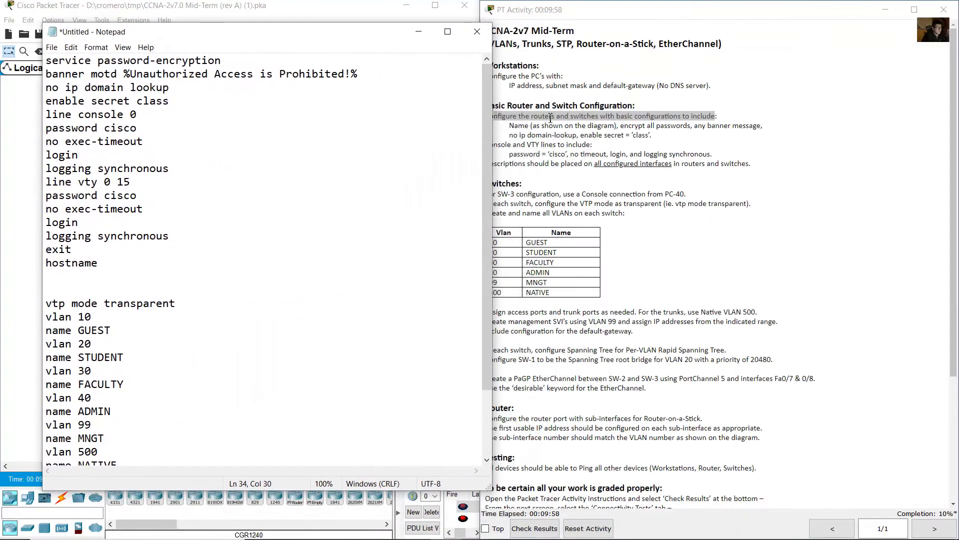
left_click(620, 153)
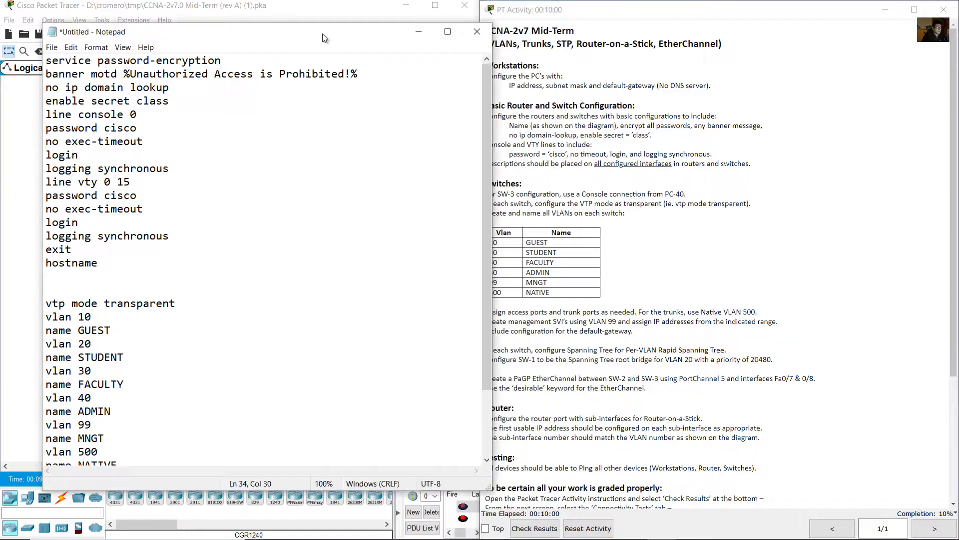
left_click_drag(313, 39, 301, 37)
- Compare the script's basic configuration block with the instructions, checking the hostname line against the device naming requirement
left_click_drag(35, 61, 92, 245)
left_click(567, 128)
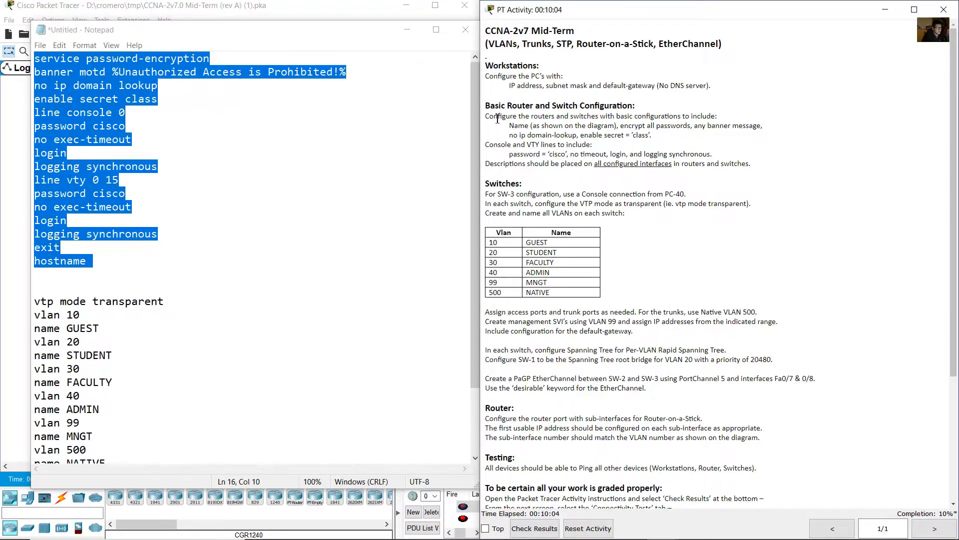
left_click_drag(511, 125, 615, 125)
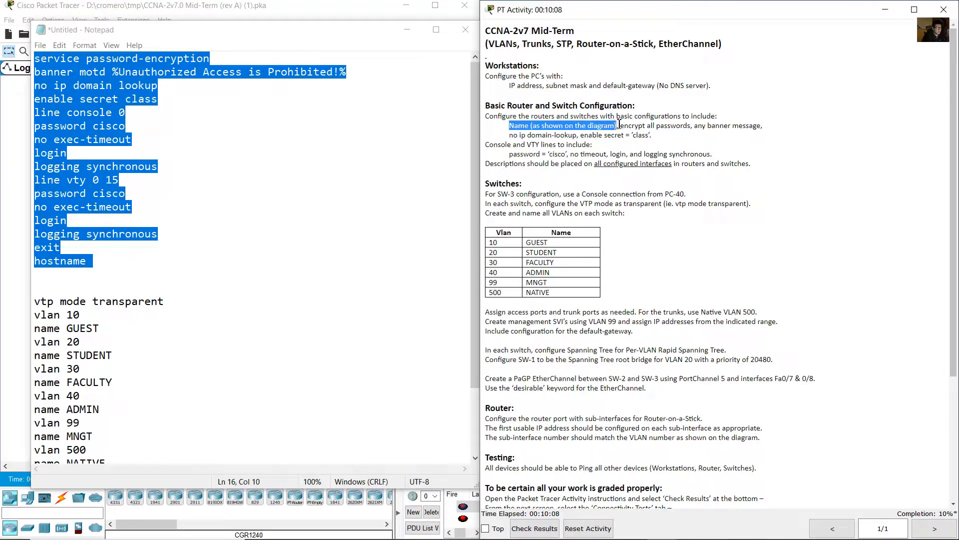
left_click(145, 166)
mouse_move(35, 263)
left_mouse_down()
mouse_move(108, 264)
mouse_move(11, 252)
mouse_move(17, 259)
left_mouse_up()
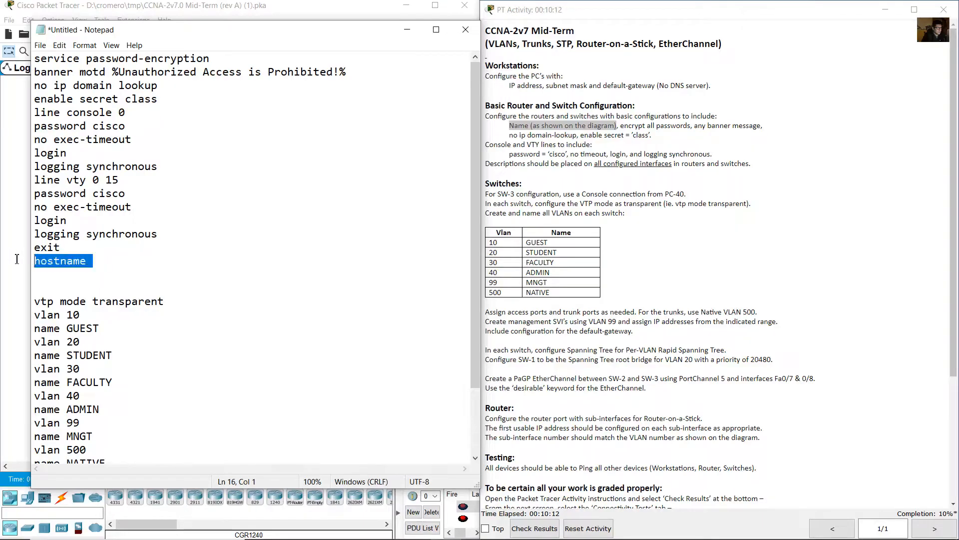
left_click(98, 264)
left_click_drag(38, 264, 96, 264)
left_click(637, 127)
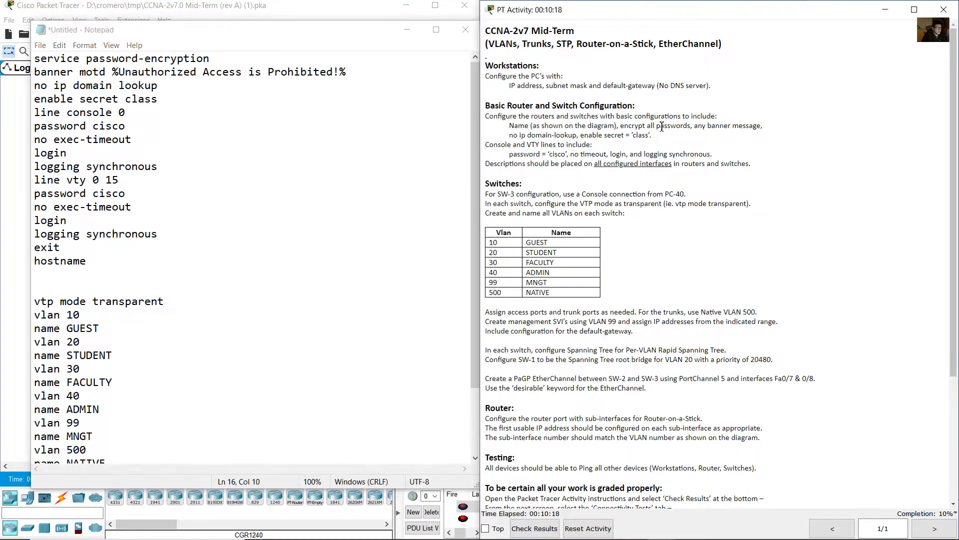
- Check the script's password encryption, banner, domain lookup and enable secret lines against the matching requirements in the instructions
left_click_drag(624, 126, 687, 126)
left_click(152, 129)
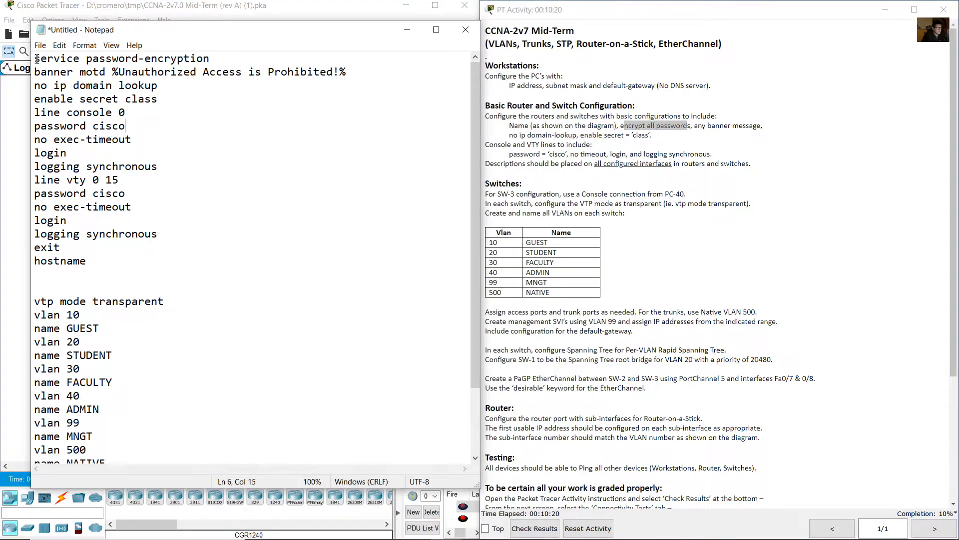
left_click_drag(36, 59, 263, 59)
left_click(706, 131)
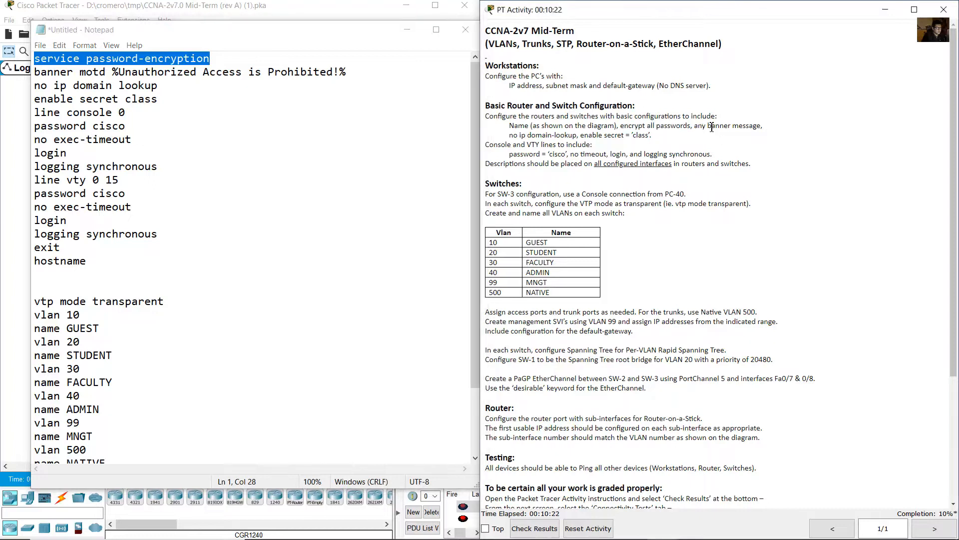
left_click_drag(694, 127, 757, 127)
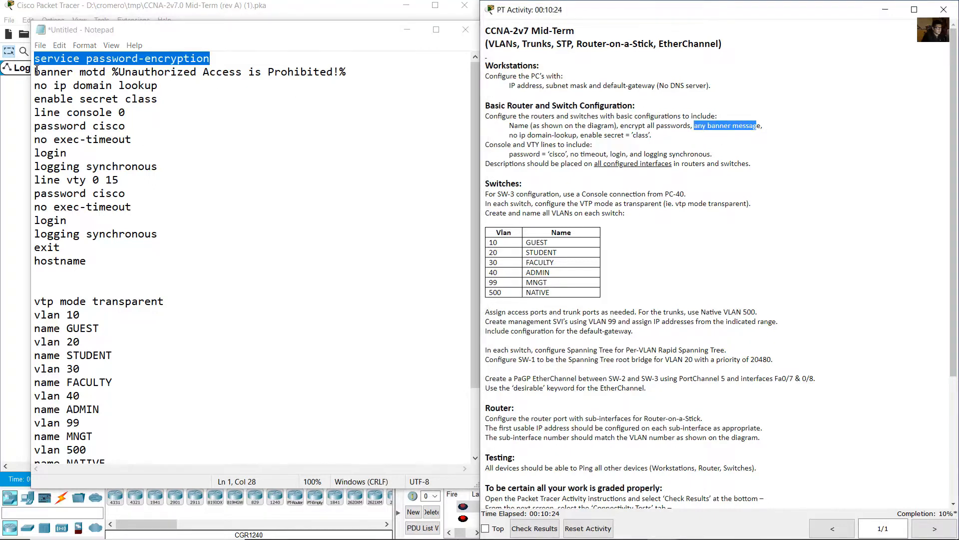
left_click_drag(36, 71, 362, 72)
left_click(685, 125)
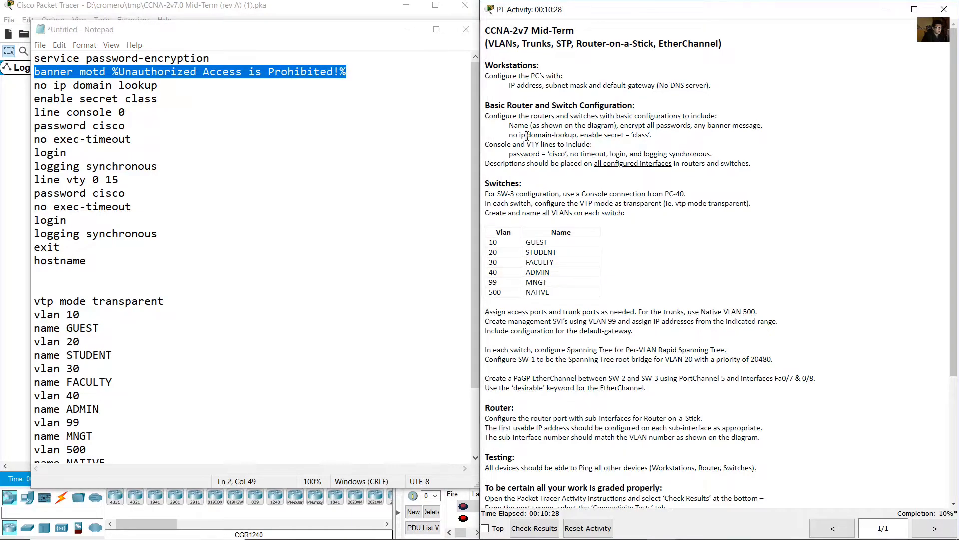
left_click_drag(513, 135, 568, 135)
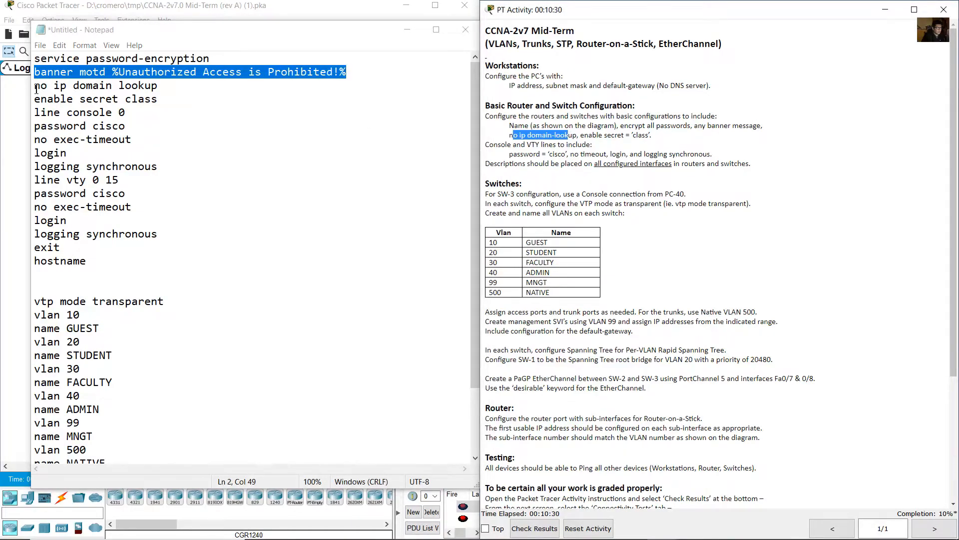
left_click_drag(36, 86, 159, 86)
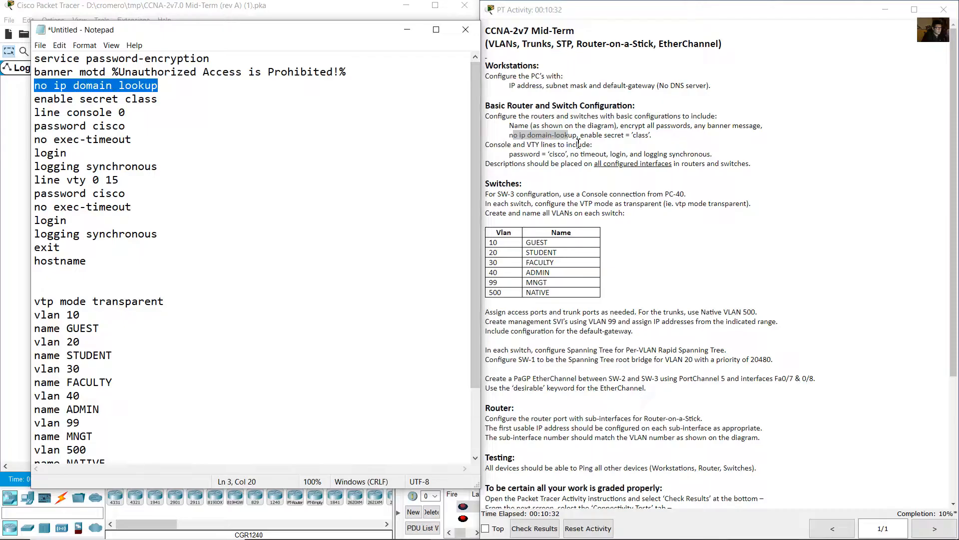
left_click_drag(580, 135, 652, 135)
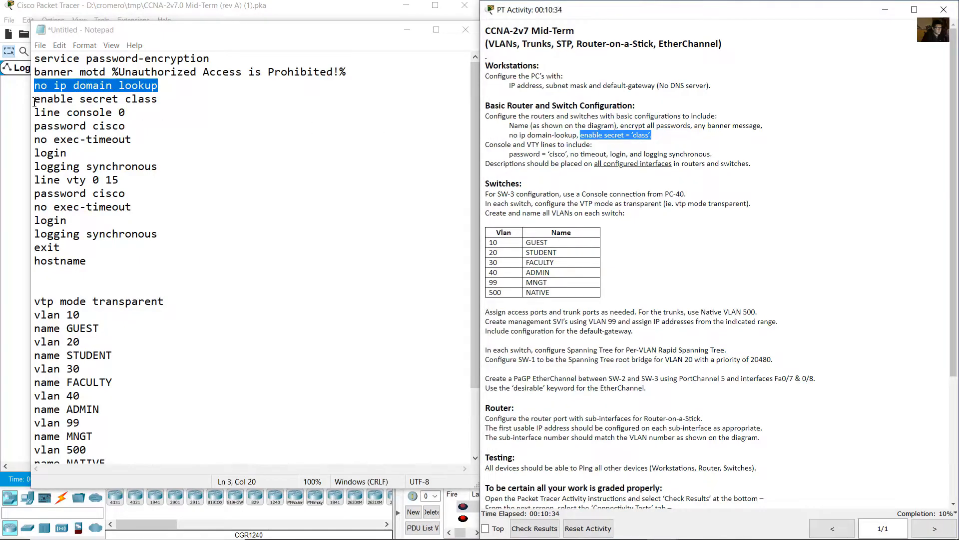
left_click_drag(34, 103, 160, 99)
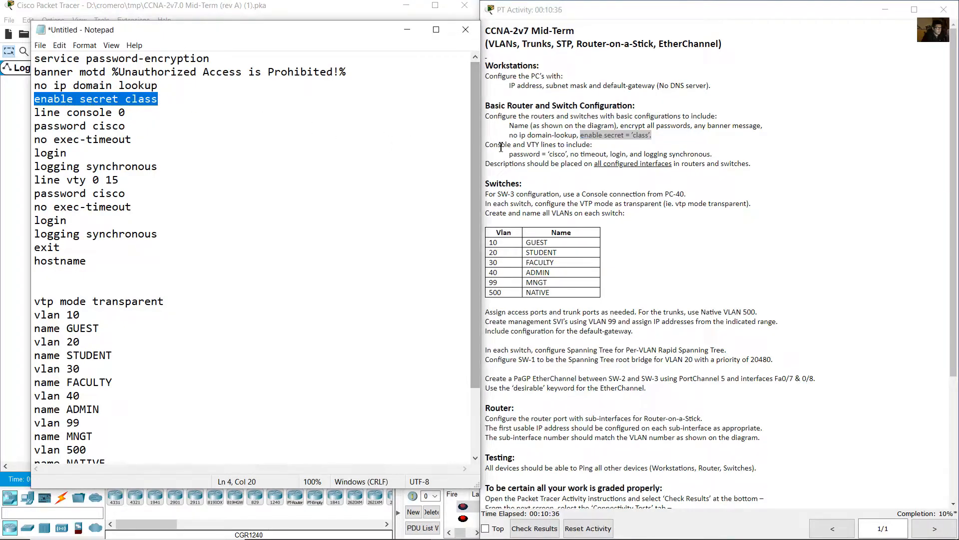
- Check the script's console and VTY line commands against the instructions, and read the requirement for interface descriptions
left_click_drag(490, 145, 509, 155)
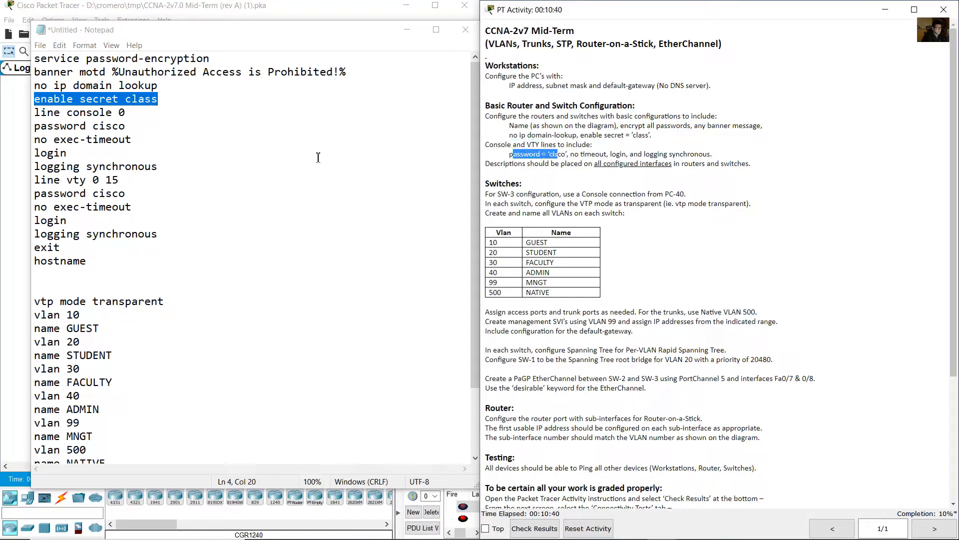
left_click_drag(35, 114, 132, 116)
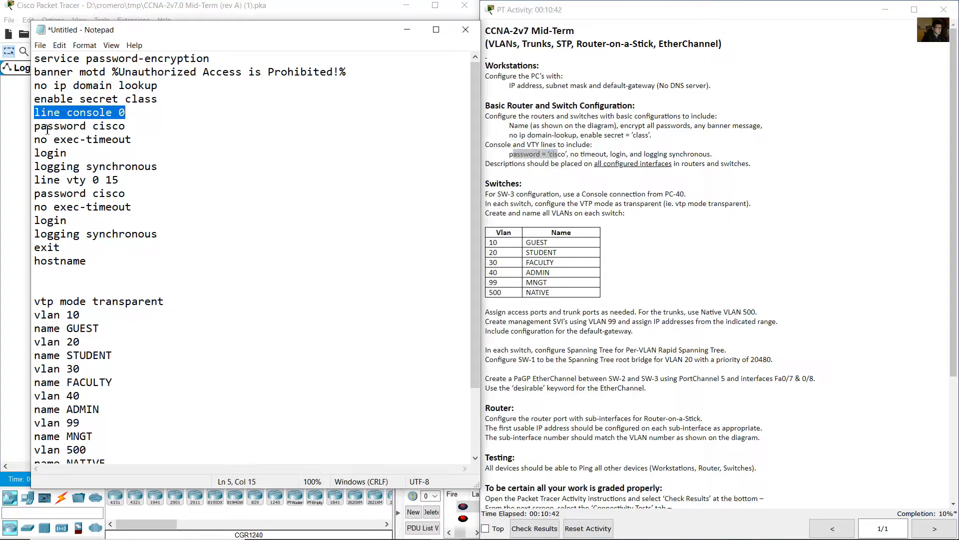
left_click_drag(47, 127, 128, 126)
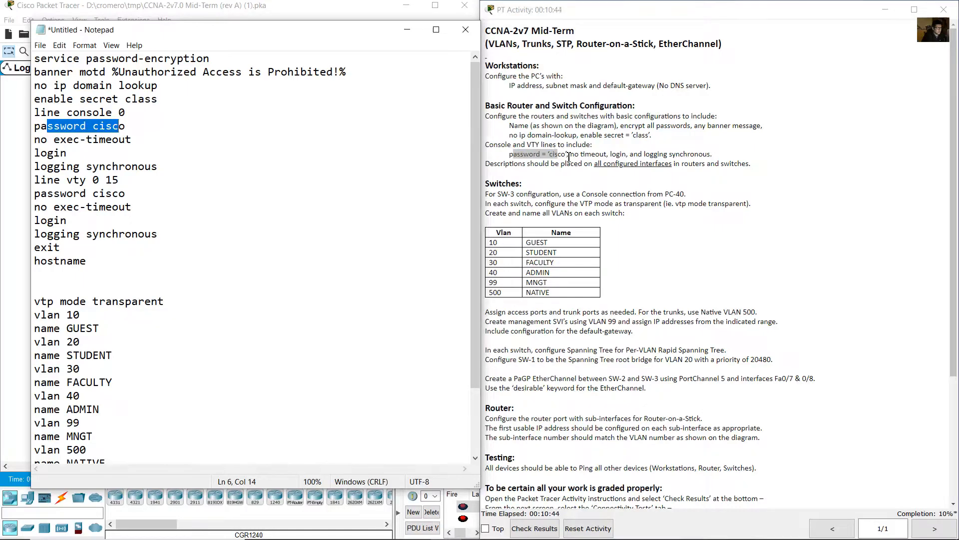
left_click_drag(568, 157, 606, 156)
left_click_drag(35, 140, 131, 140)
double_click(611, 154)
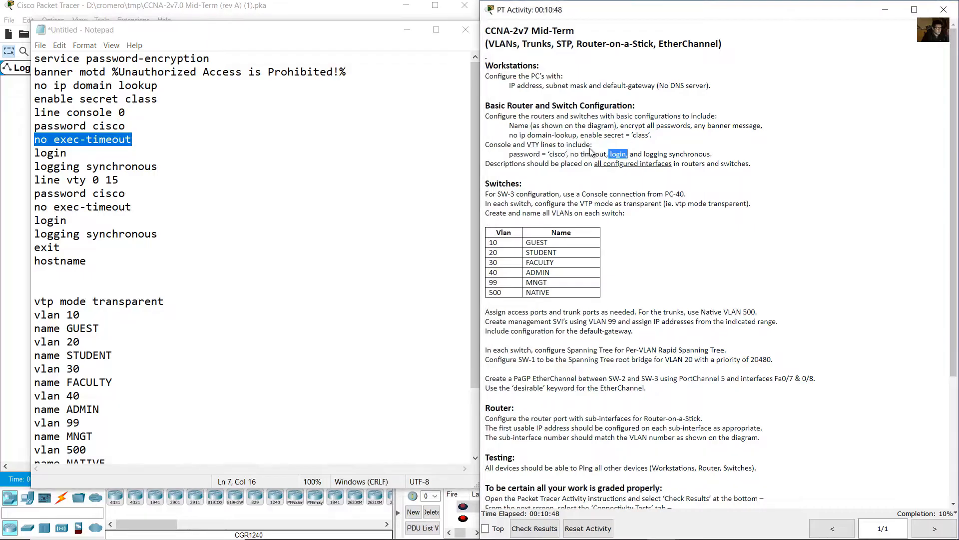
double_click(50, 153)
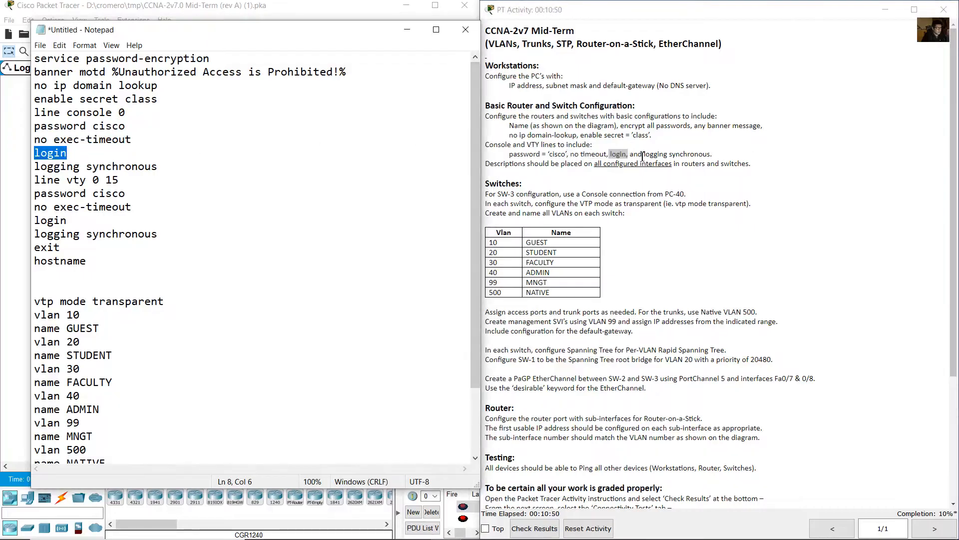
left_click_drag(644, 155, 715, 158)
left_click_drag(40, 166, 170, 168)
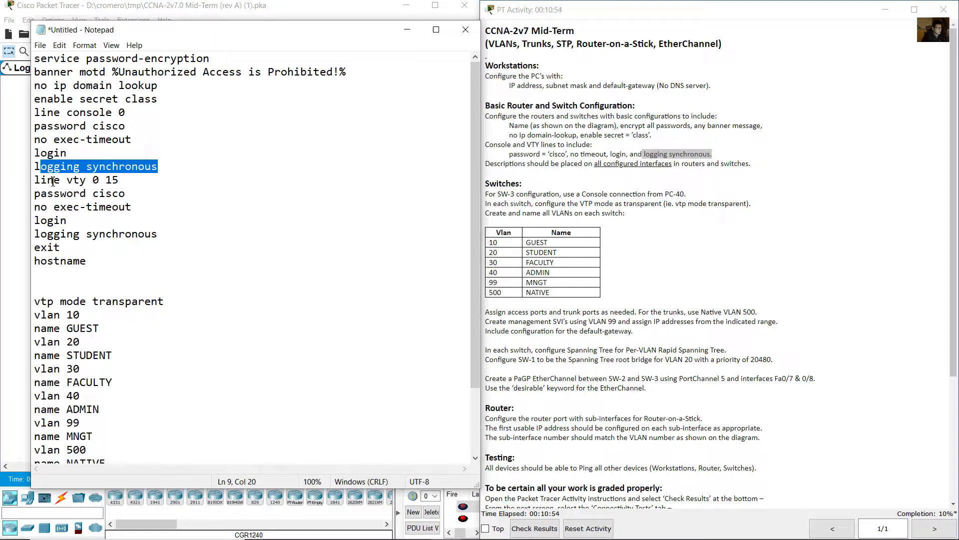
left_click_drag(34, 180, 126, 181)
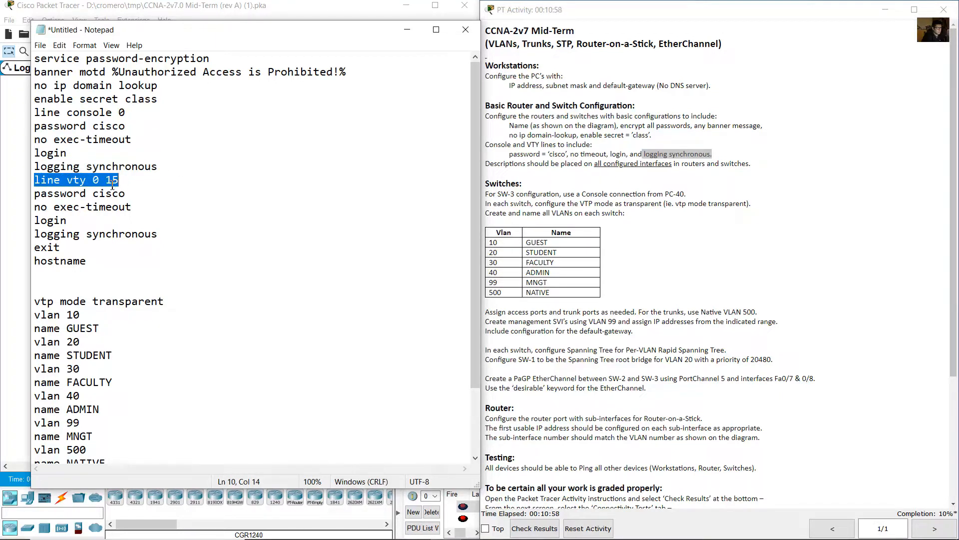
left_click_drag(41, 194, 186, 237)
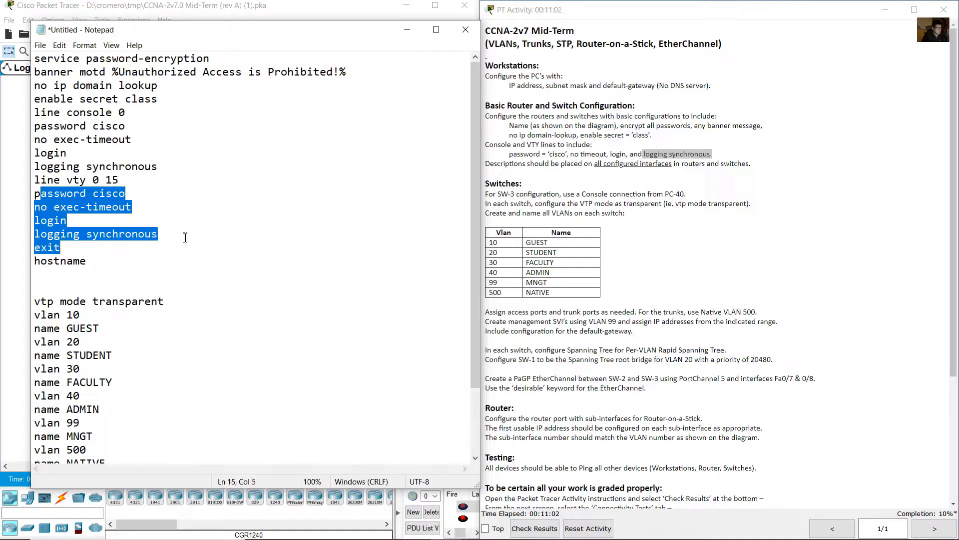
left_click(672, 193)
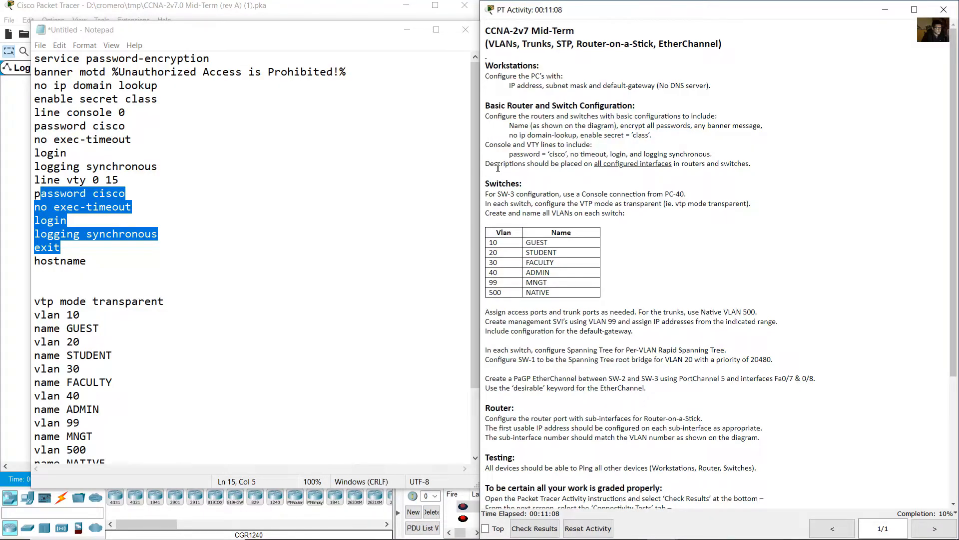
left_click_drag(493, 167, 751, 161)
- Move the script window clear of the topology diagram, and copy the basic configuration commands from service password-encryption through hostname
left_click_drag(316, 39, 753, 50)
left_click(575, 259)
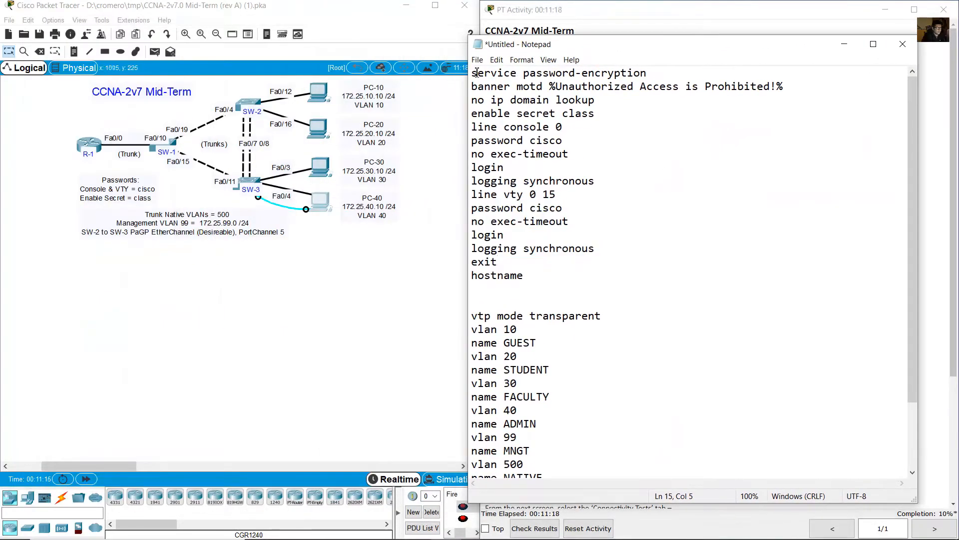
left_click_drag(473, 74, 540, 274)
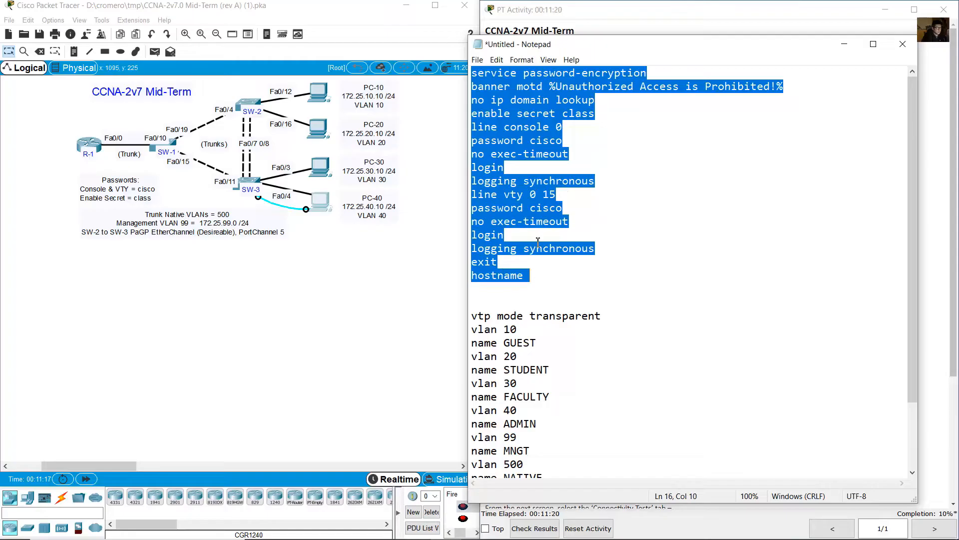
left_click(526, 152)
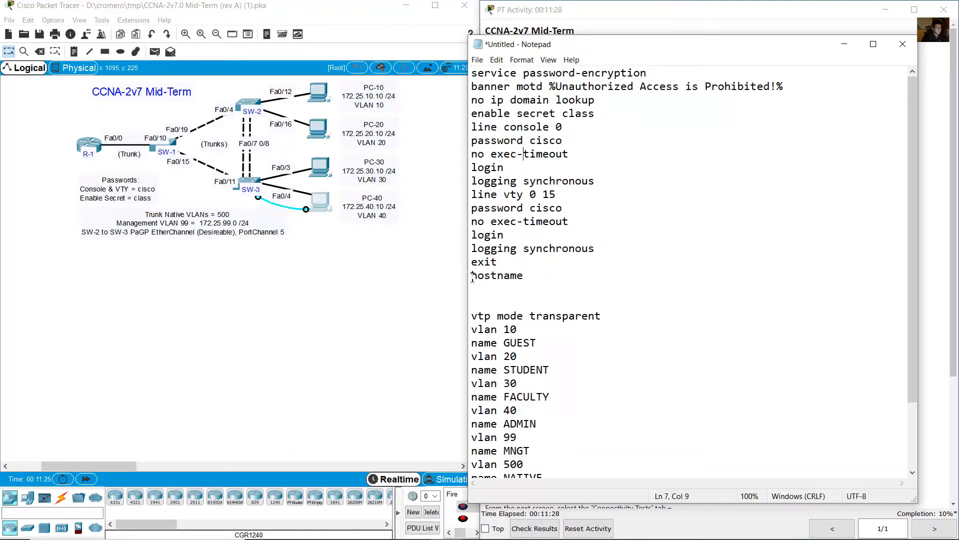
left_click_drag(473, 278, 535, 279)
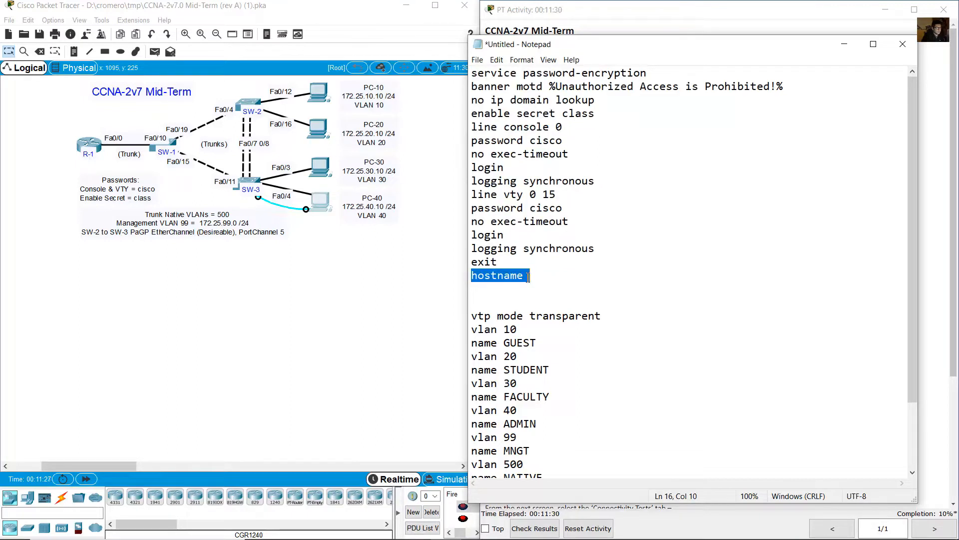
left_click(526, 278)
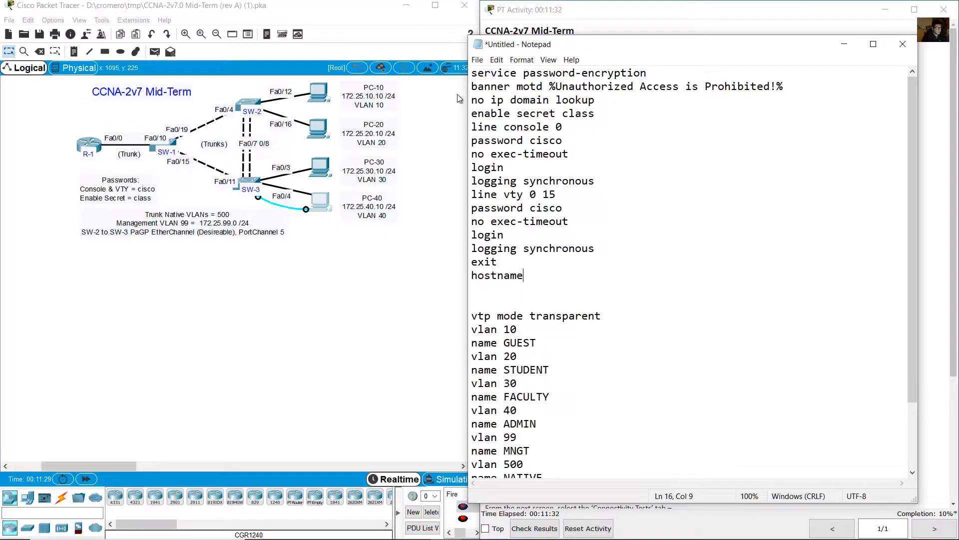
left_click_drag(472, 74, 539, 275)
right_click(526, 120)
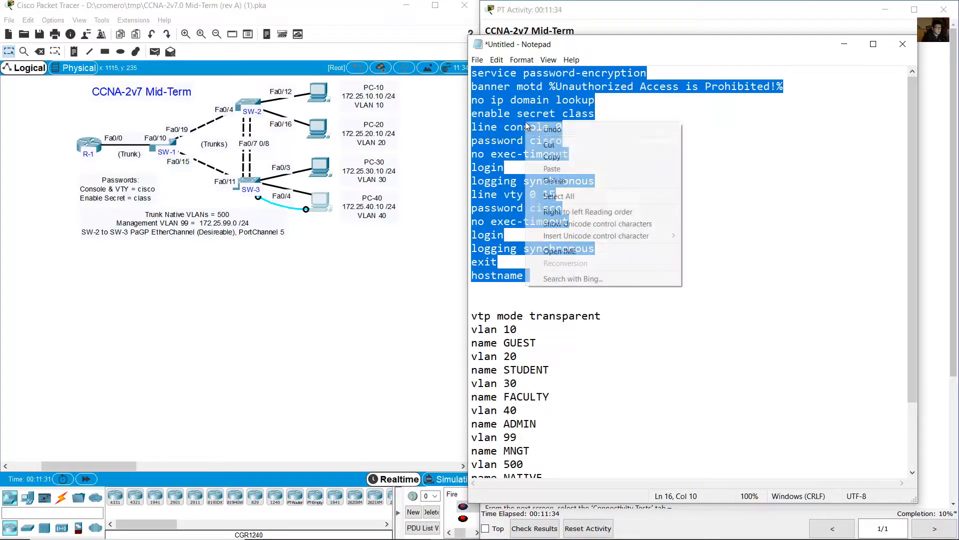
left_click(554, 156)
- Open the command line of router R-1, place its window below the topology, and enter global configuration mode
left_click(62, 144)
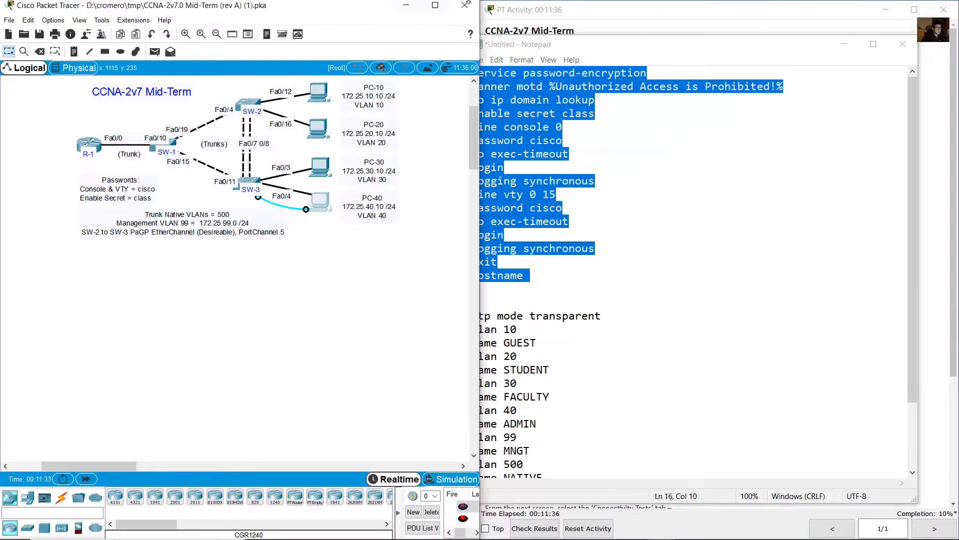
left_click(96, 145)
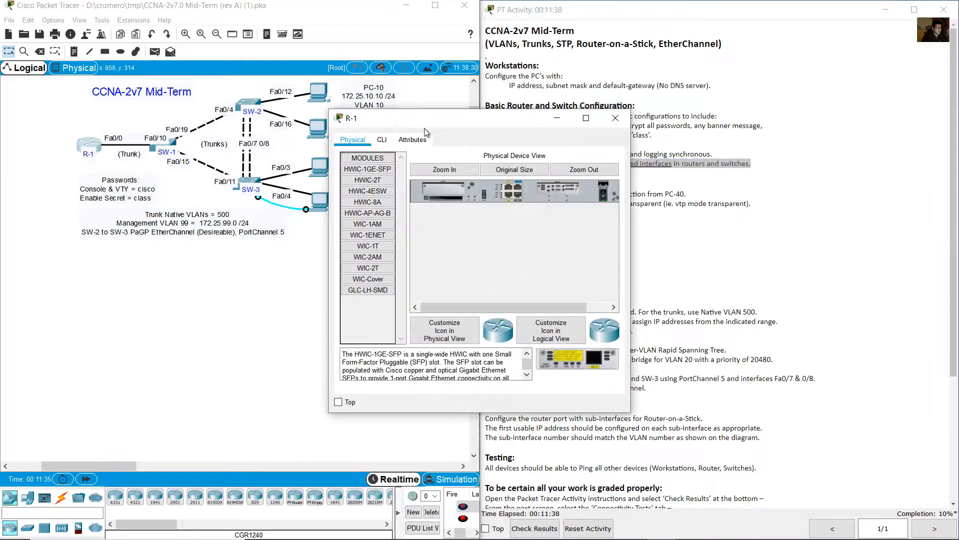
left_click_drag(478, 124, 159, 250)
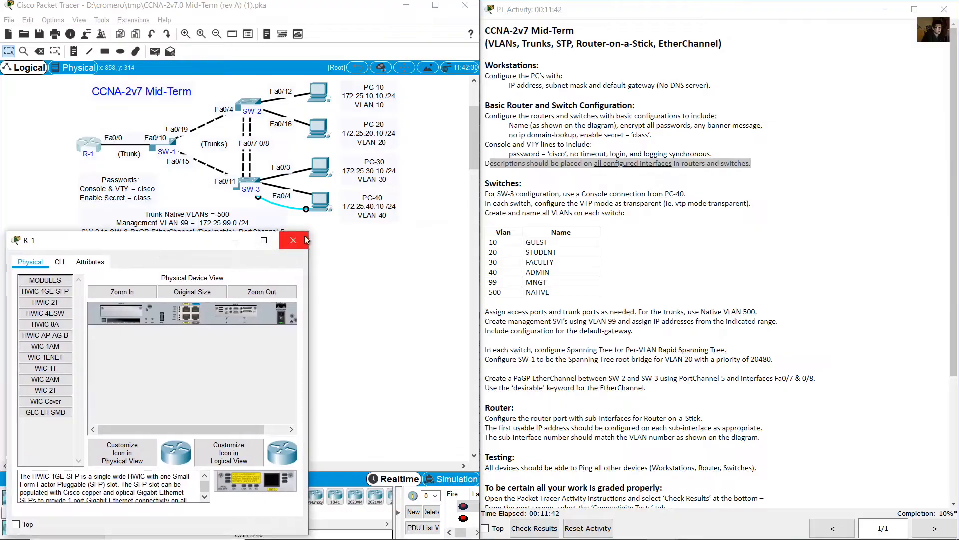
left_click_drag(311, 231, 435, 246)
left_click_drag(487, 243, 481, 246)
left_click(59, 275)
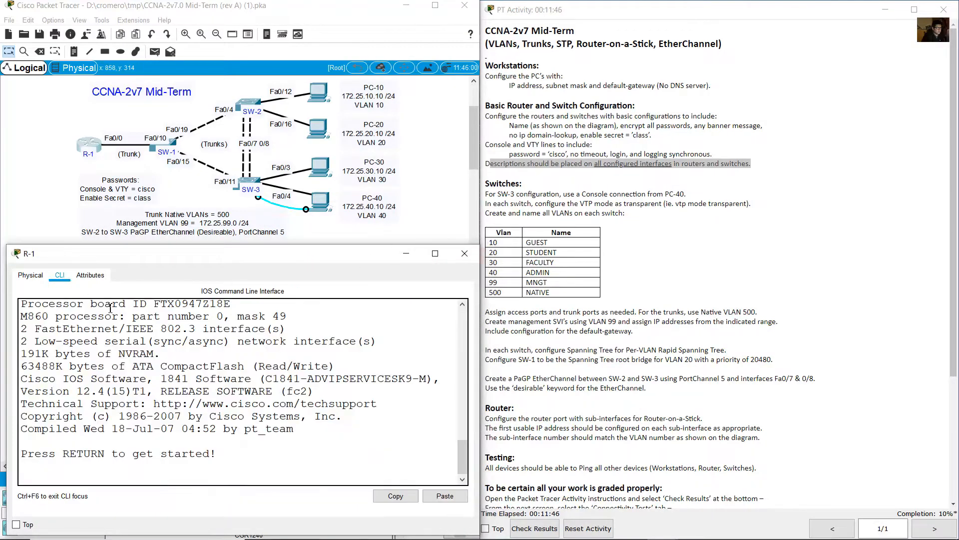
key("Return")
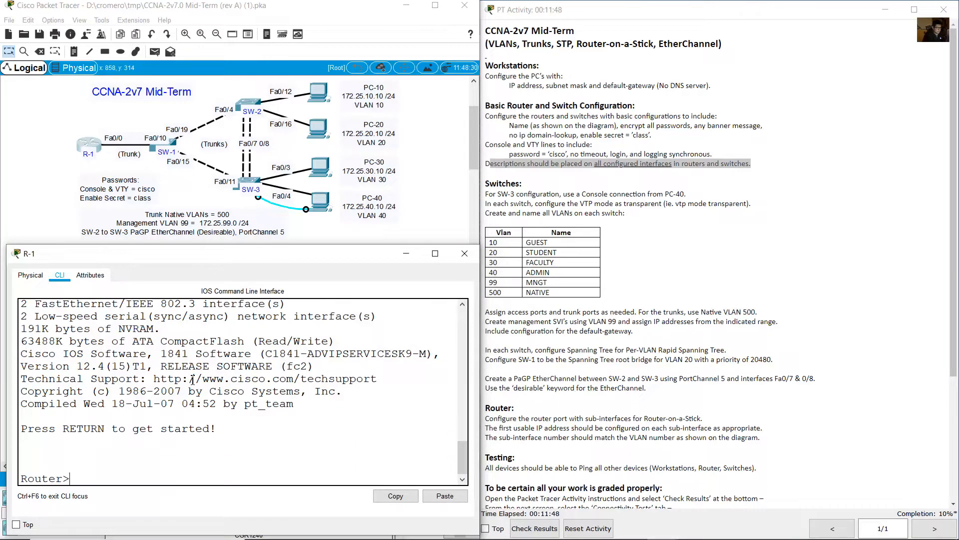
type("en")
key("Return")
type("conf term")
key("Return")
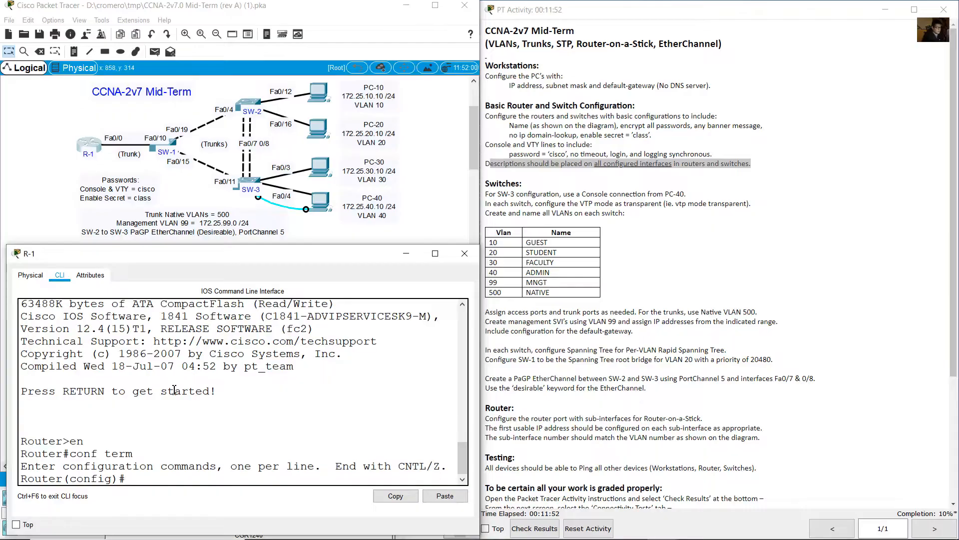
- Paste the basic configuration script into R-1, including the enable secret and the console and VTY passwords, and review the entered commands
left_click(442, 496)
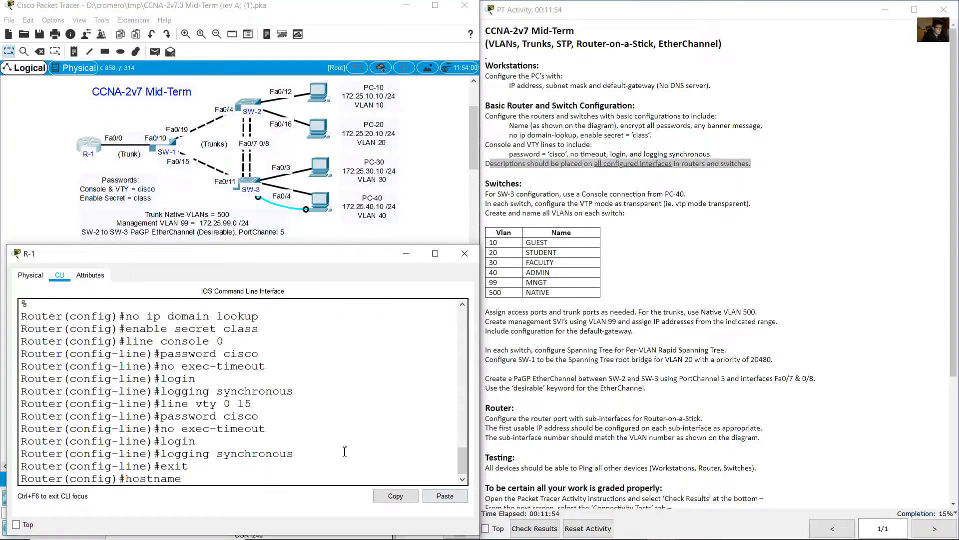
scroll(321, 436, "up", 5)
scroll(200, 349, "down", 1)
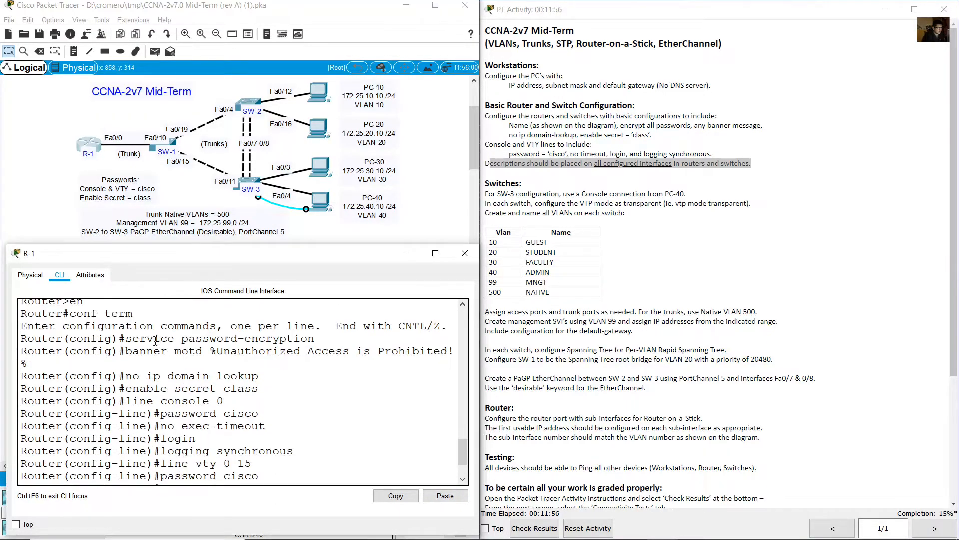
left_click_drag(132, 338, 283, 436)
scroll(280, 432, "down", 2)
left_click_drag(195, 390, 273, 458)
left_click(189, 480)
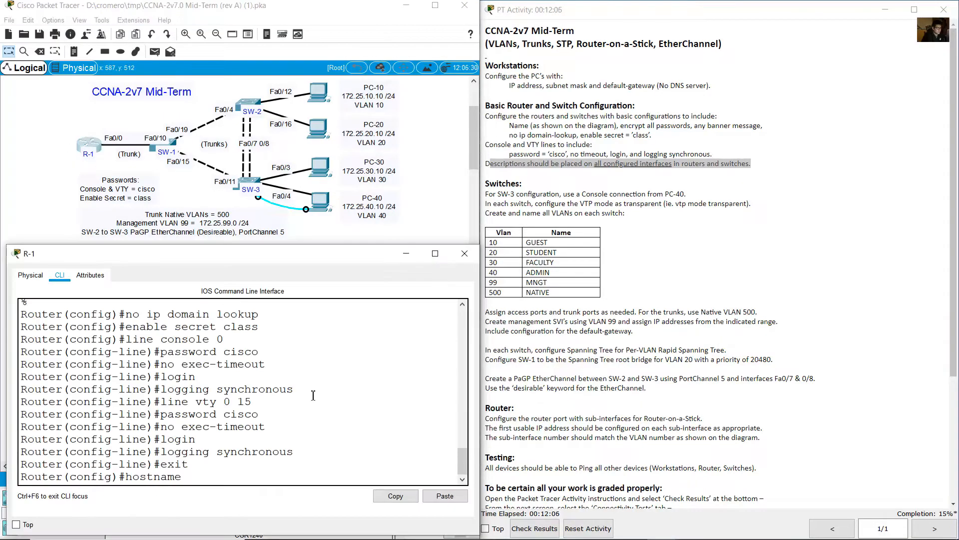
- Complete the hostname command as R-1 and minimize the router's window
type("R-1")
key("Return")
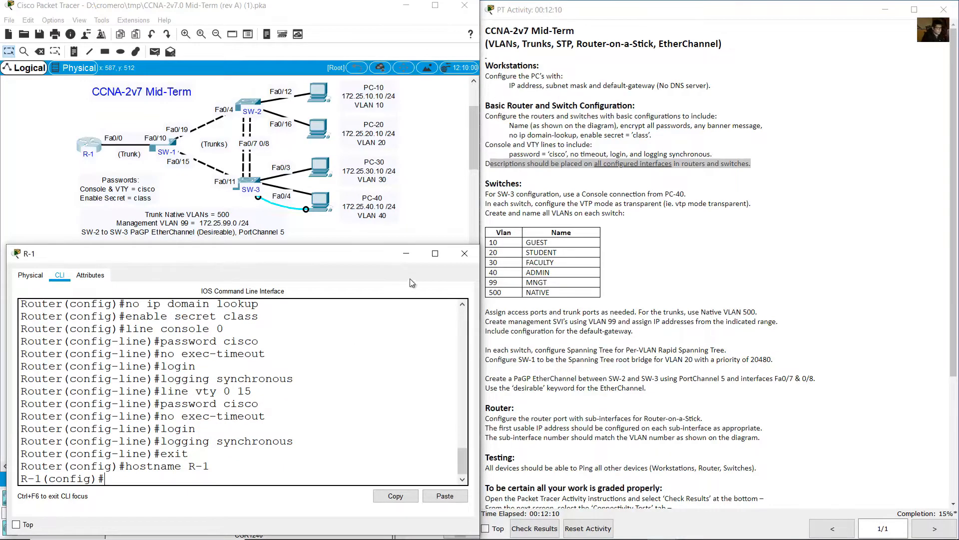
left_click(406, 254)
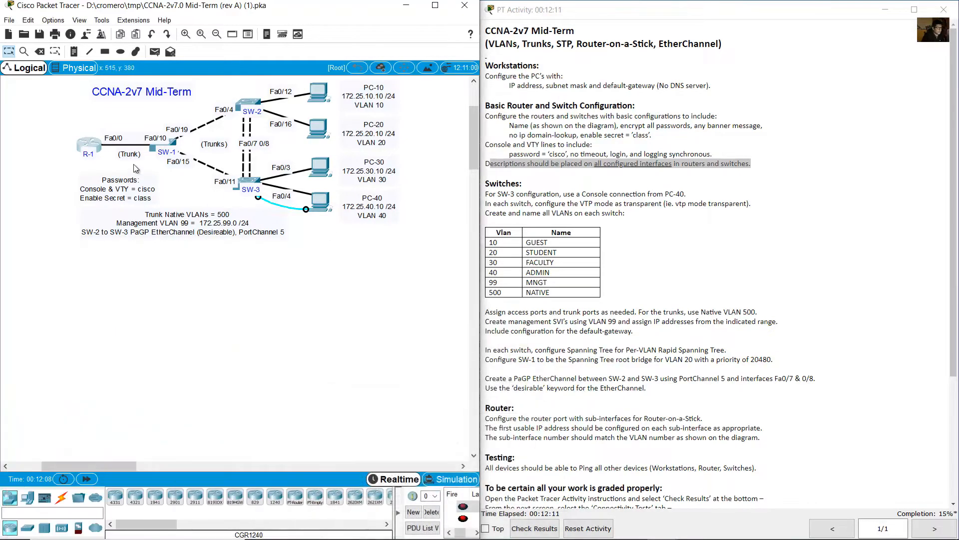
- Open the command line of switch SW-1, enlarge its window below the topology, and enter global configuration mode
left_click(174, 145)
left_click_drag(460, 116, 138, 246)
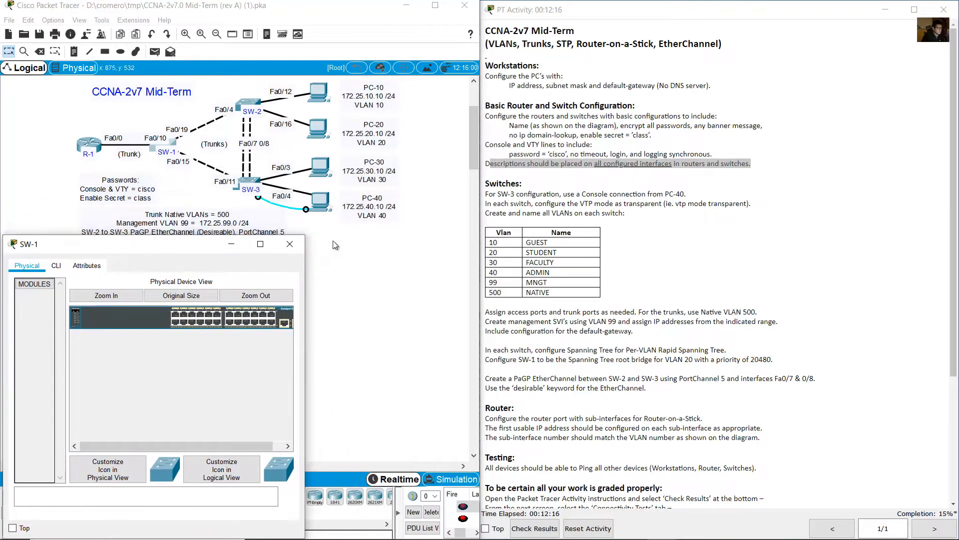
left_click_drag(306, 237, 493, 224)
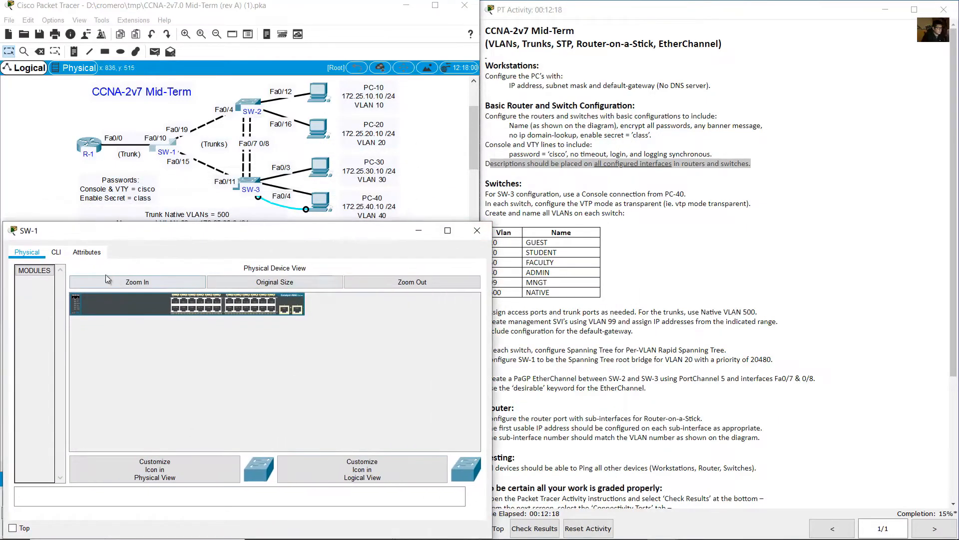
left_click(56, 253)
key("Return")
type("e")
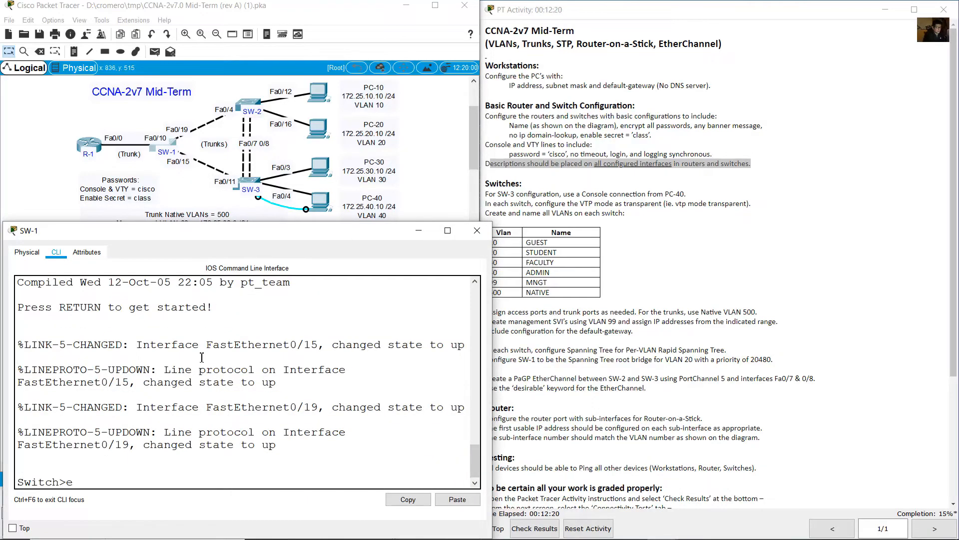
type("n")
key("Return")
type("conf term")
key("Return")
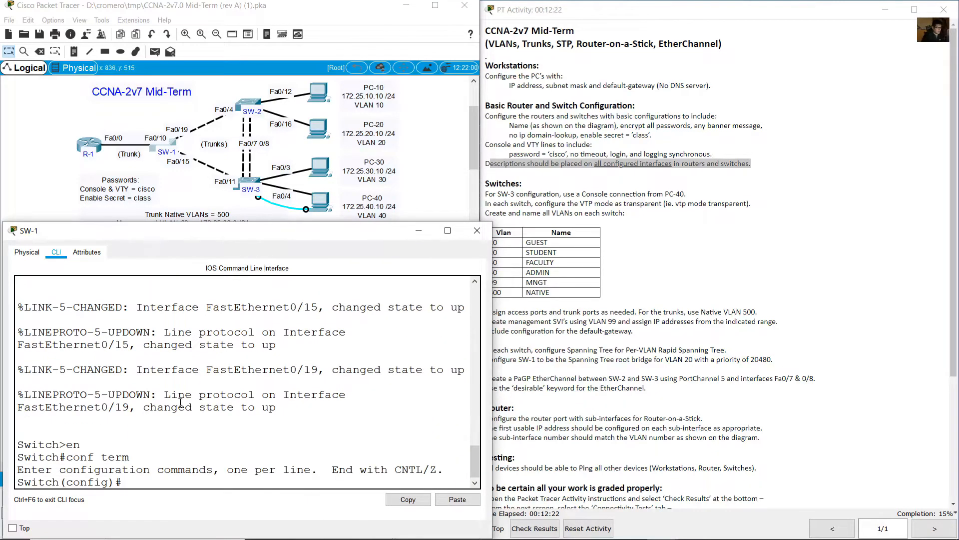
- Paste the basic configuration with the enable secret and line passwords into SW-1, and complete the hostname as SW-1
left_click_drag(143, 483, 15, 485)
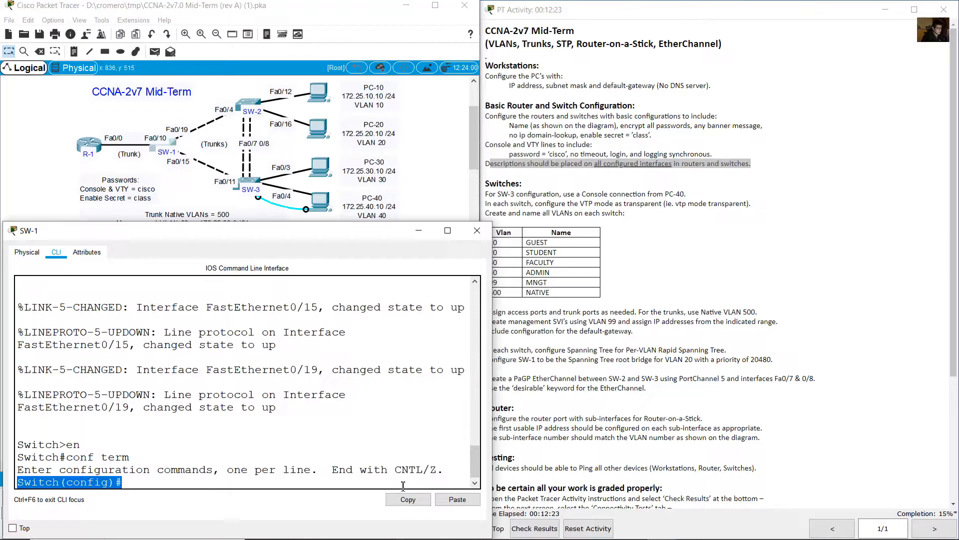
left_click(457, 499)
scroll(247, 396, "up", 3)
left_click_drag(115, 357, 207, 444)
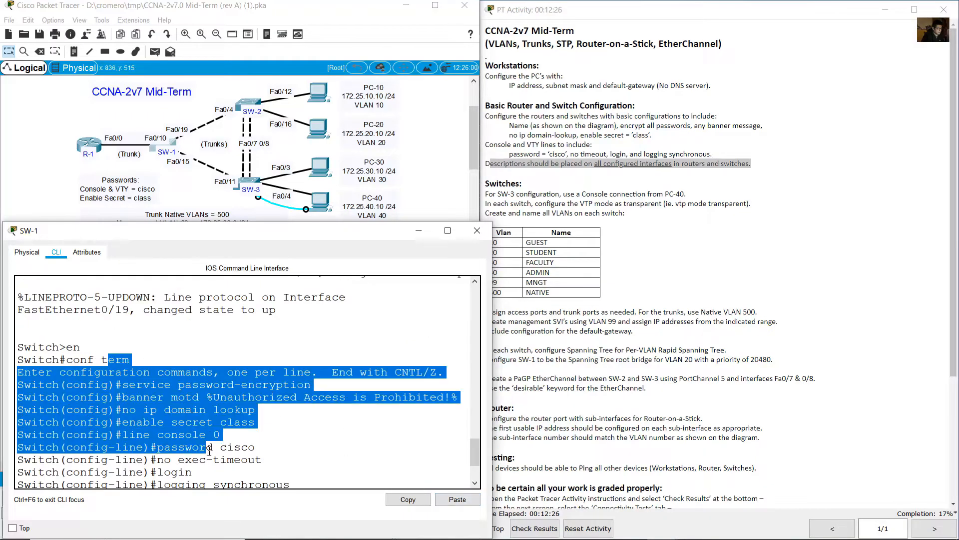
scroll(241, 430, "down", 3)
left_click(217, 461)
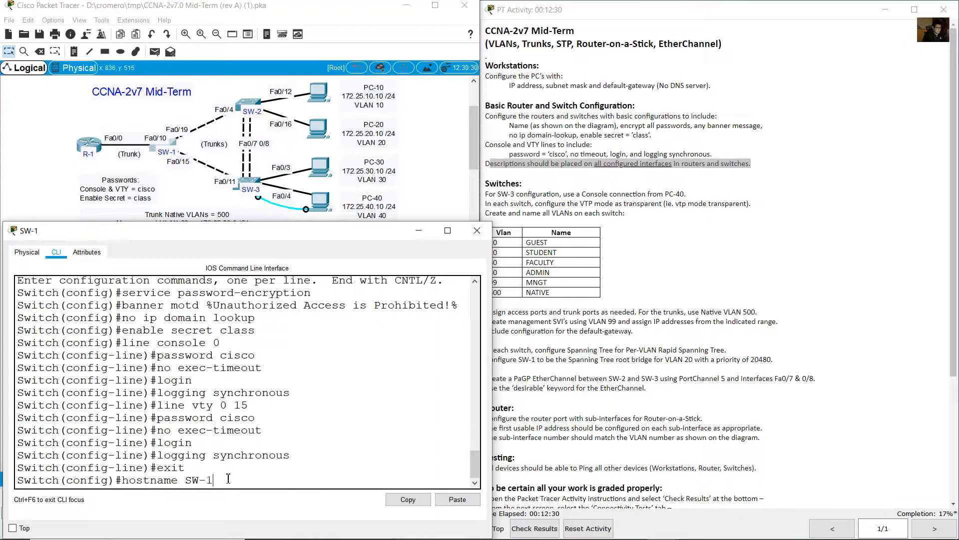
key("Return")
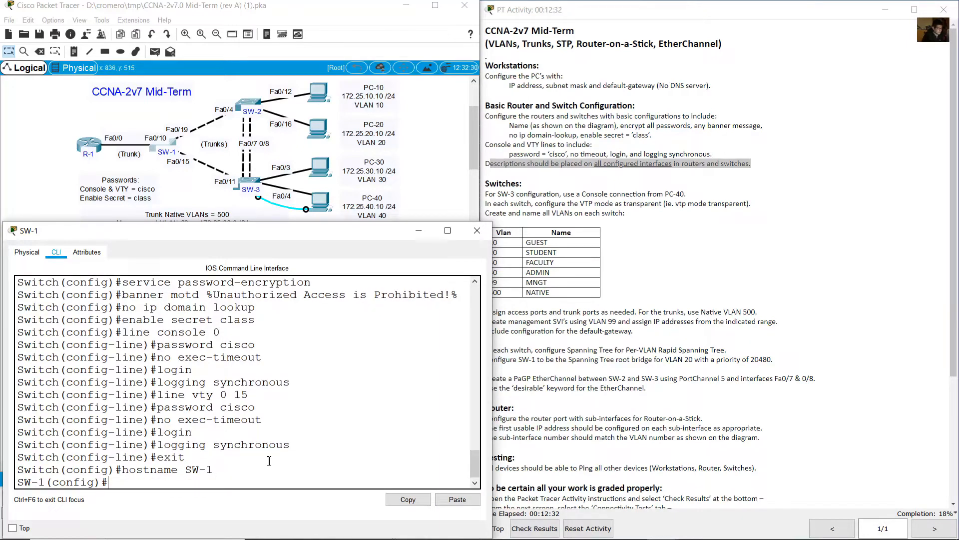
left_click(419, 233)
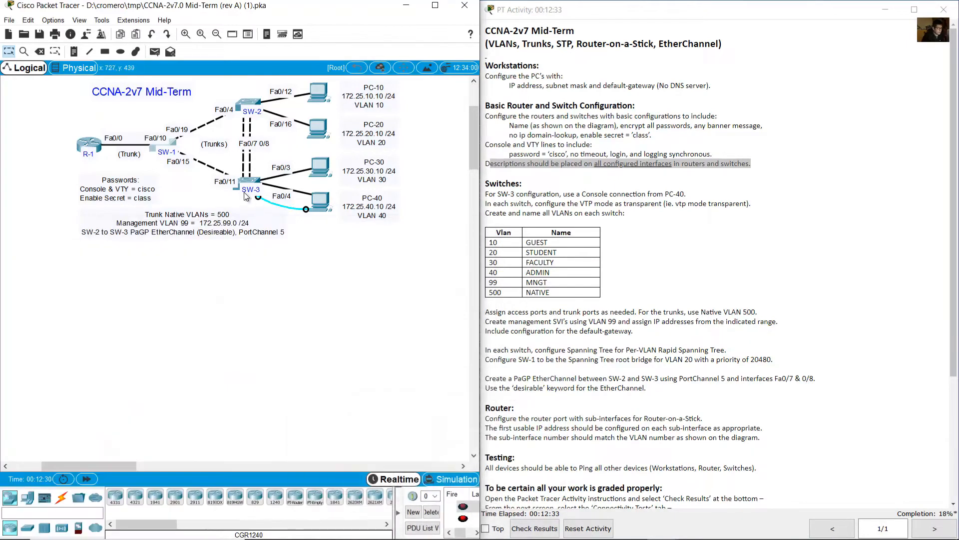
- Open the command line of switch SW-2, enlarge its window below the topology, and enter global configuration mode
left_click(247, 100)
left_click_drag(442, 121, 114, 249)
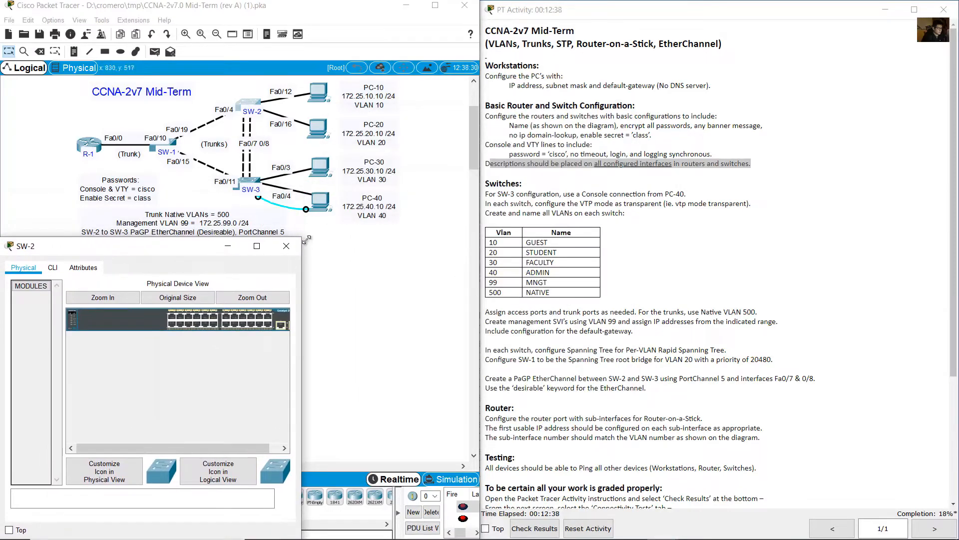
left_click_drag(305, 238, 490, 220)
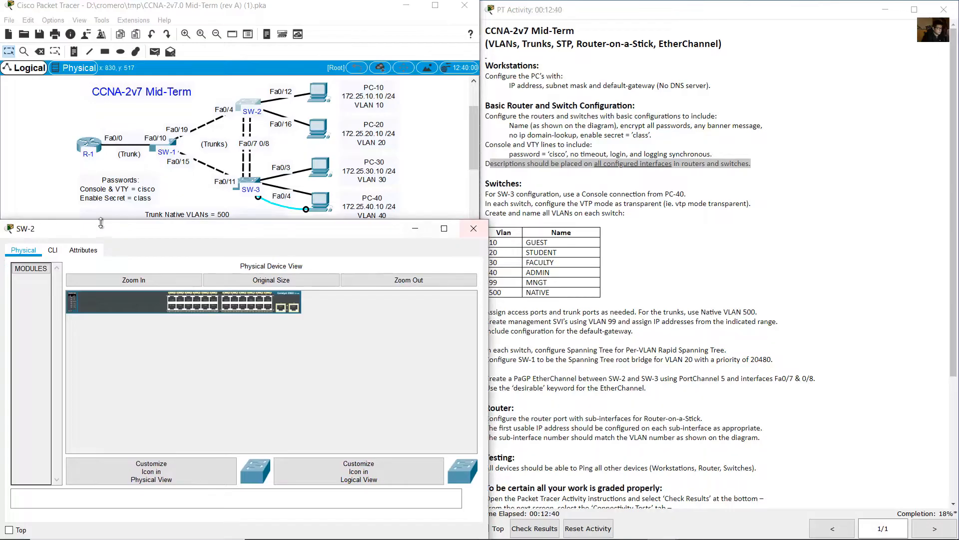
left_click(54, 250)
key("Return")
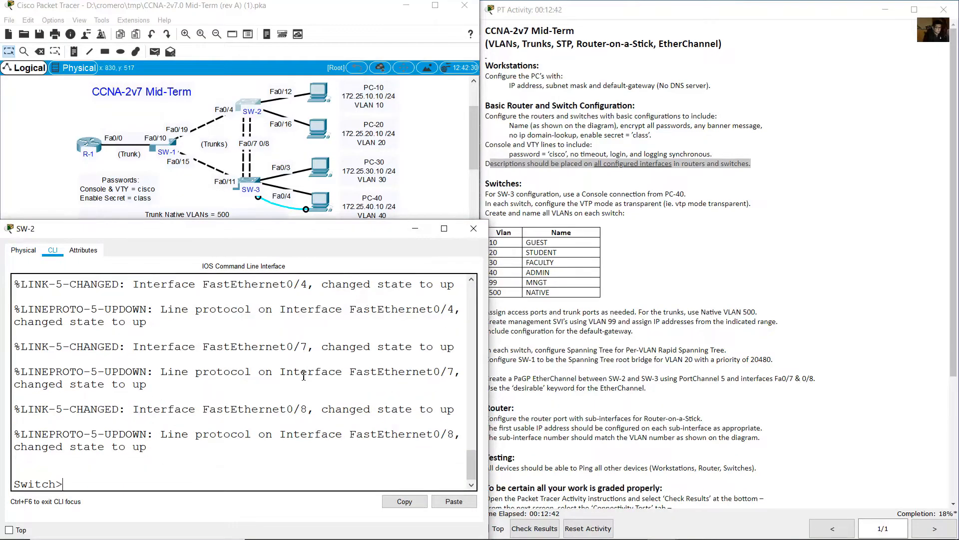
type("en")
key("Return")
type("conf term")
key("Return")
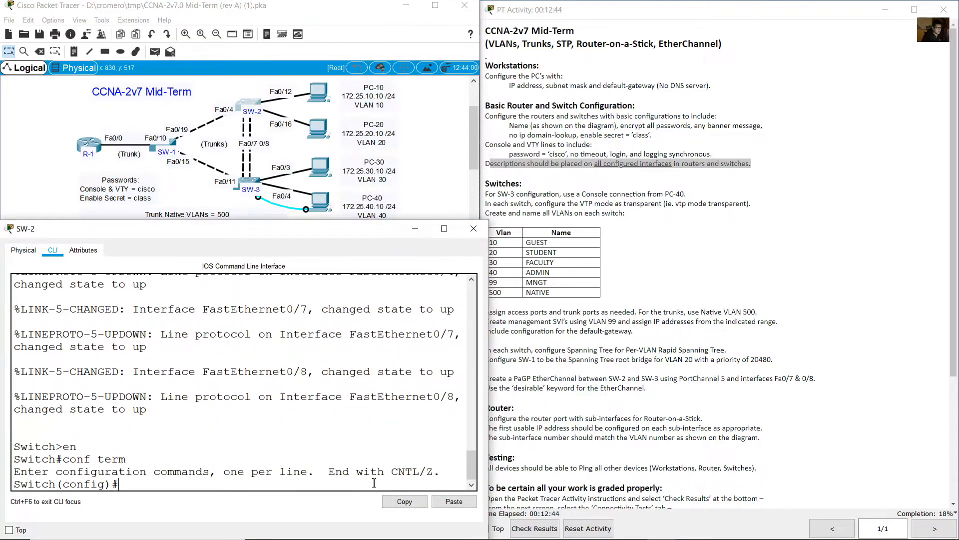
- Paste the basic configuration with the enable secret and line passwords into SW-2, and complete the hostname as SW-2
left_click(454, 502)
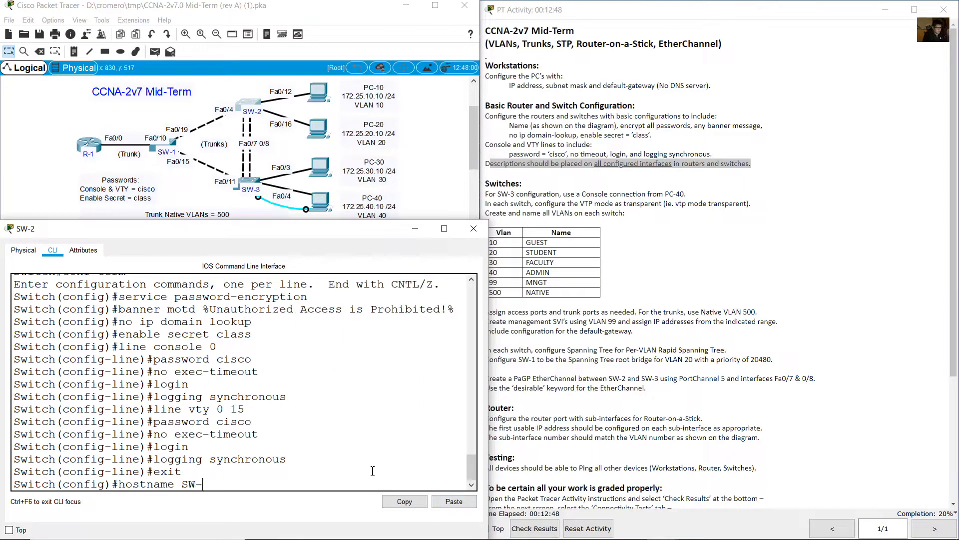
key("Return")
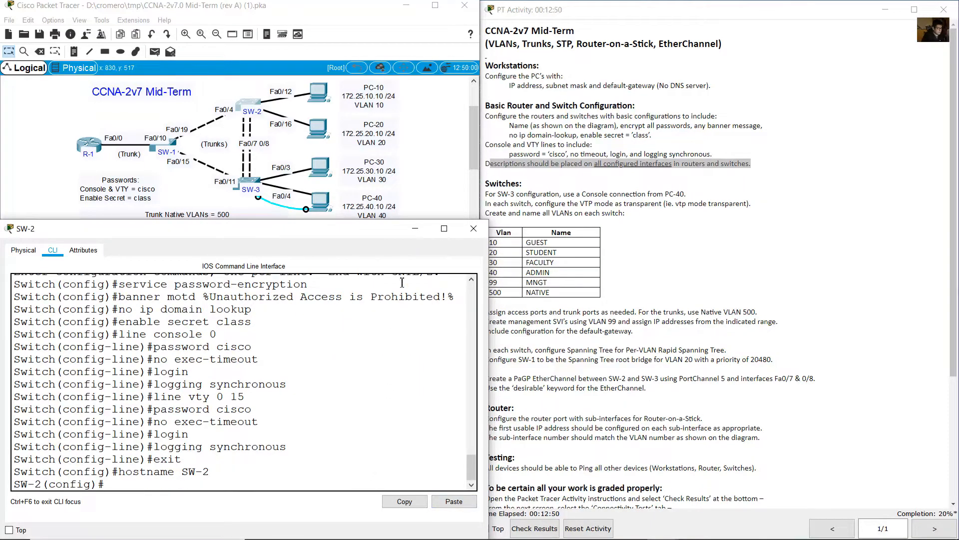
left_click(419, 229)
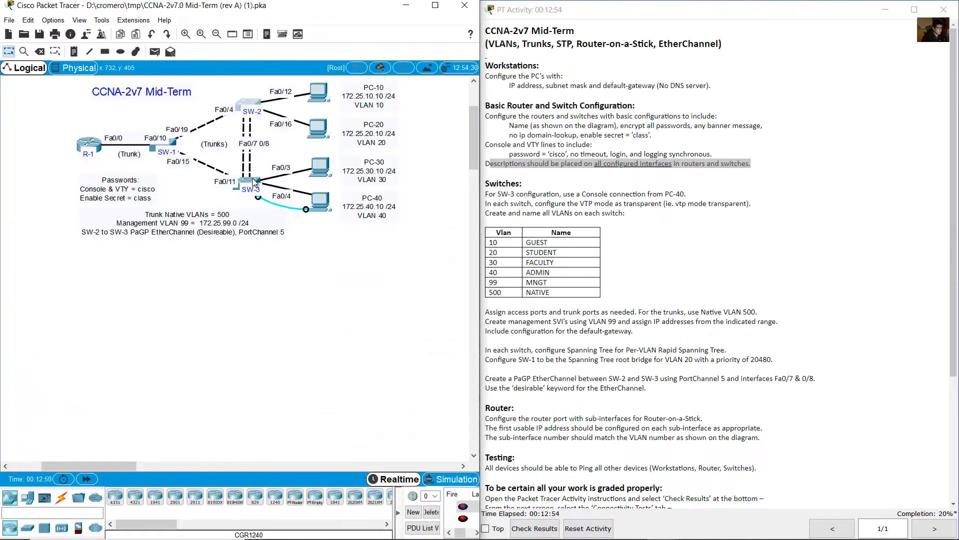
- Try to open the command line of SW-3 directly from its device window
left_click(255, 182)
left_click(381, 140)
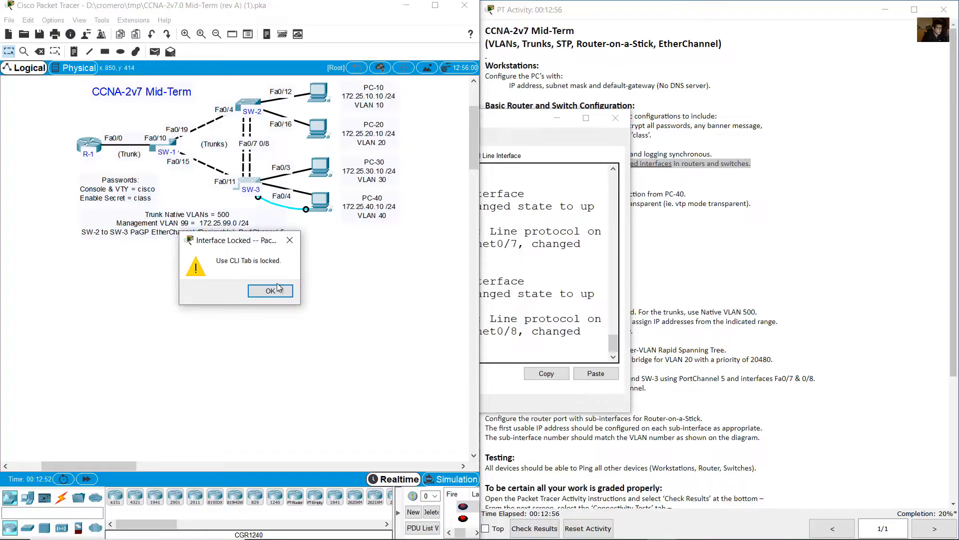
left_click(270, 291)
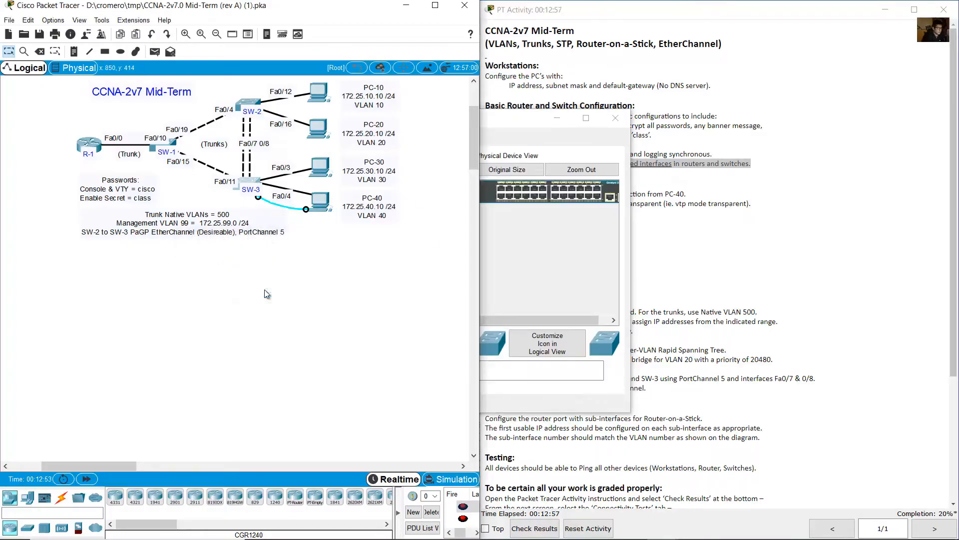
left_click(619, 118)
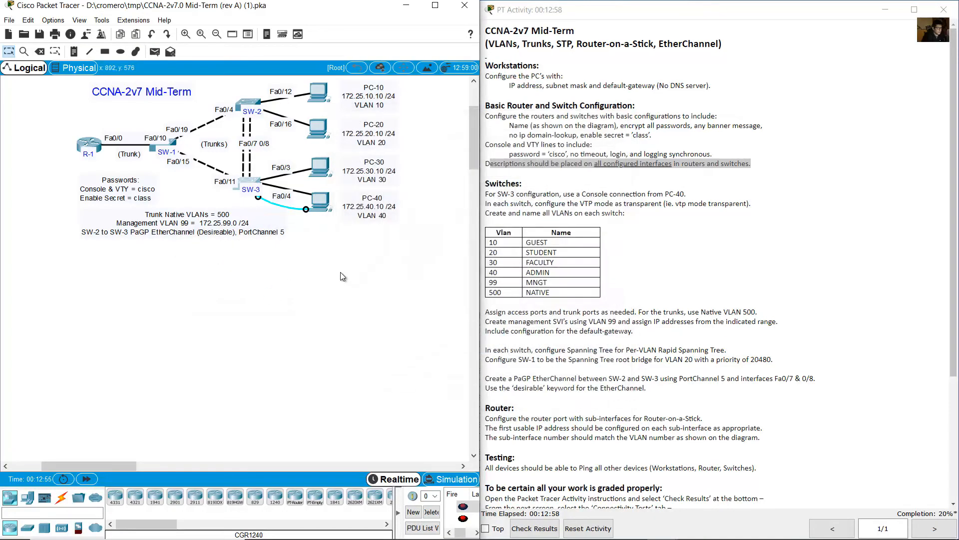
- Open PC-40 below the topology and start a terminal session over its console connection to SW-3
left_click(325, 205)
left_click_drag(496, 134, 492, 242)
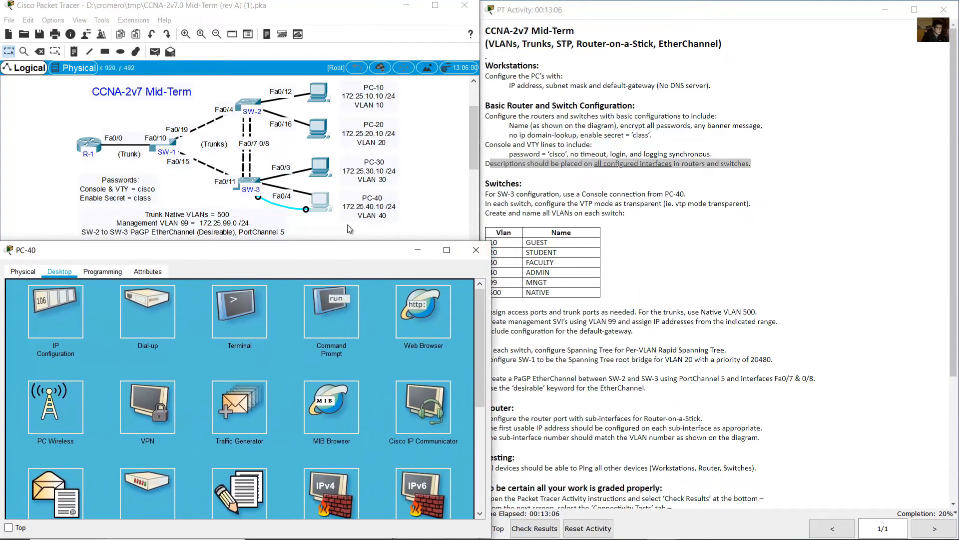
left_click(302, 226)
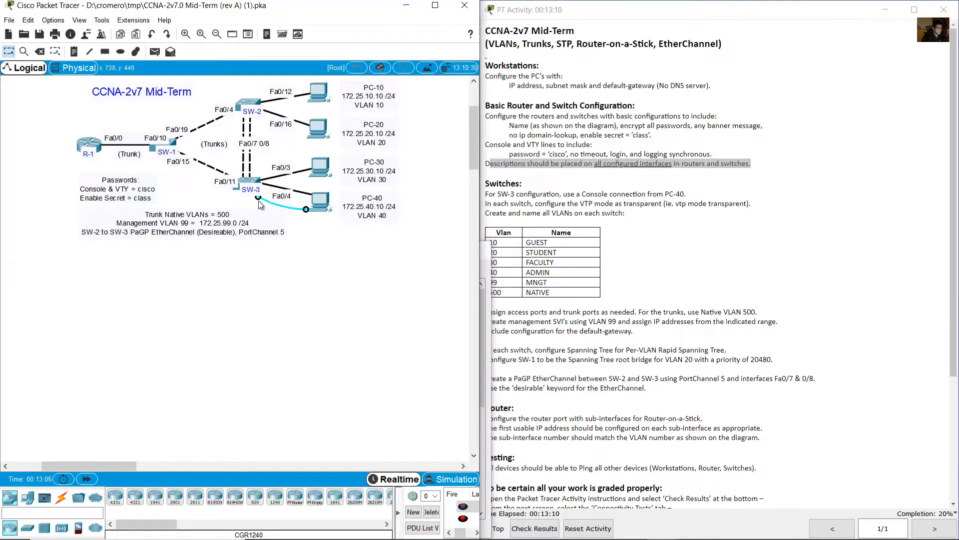
left_click(319, 208)
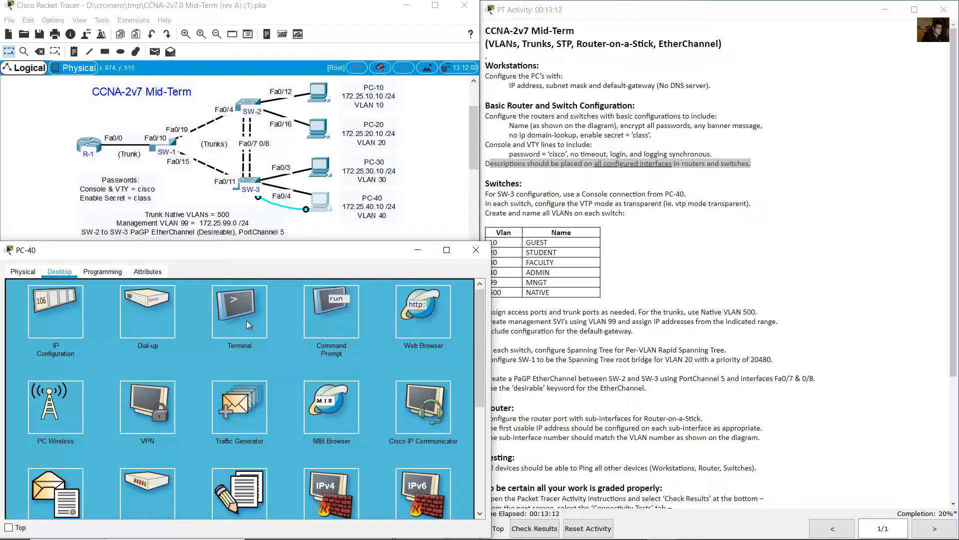
left_click(250, 320)
left_click(449, 391)
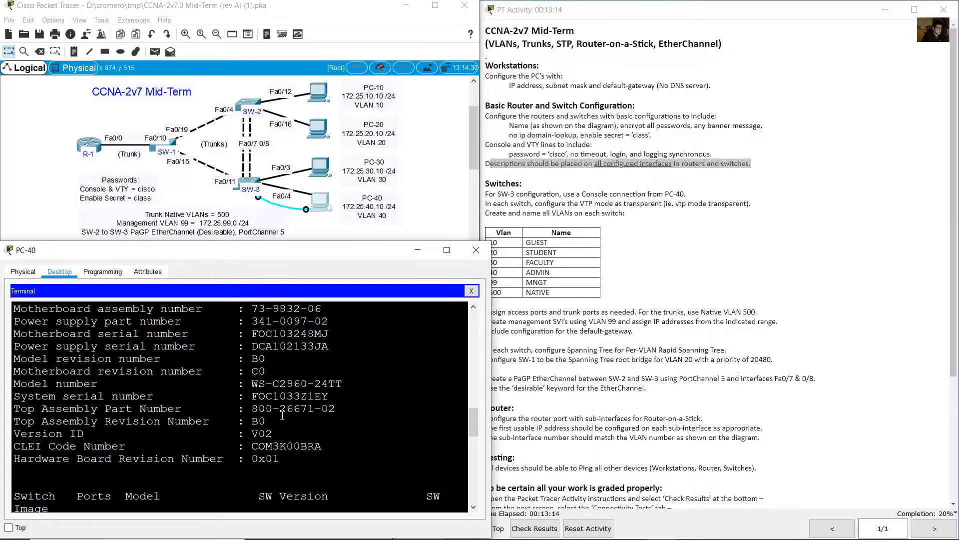
- Enter privileged mode and then global configuration mode on SW-3 through the PC-40 terminal session
key("Return")
type("en")
key("Return")
type("conf term")
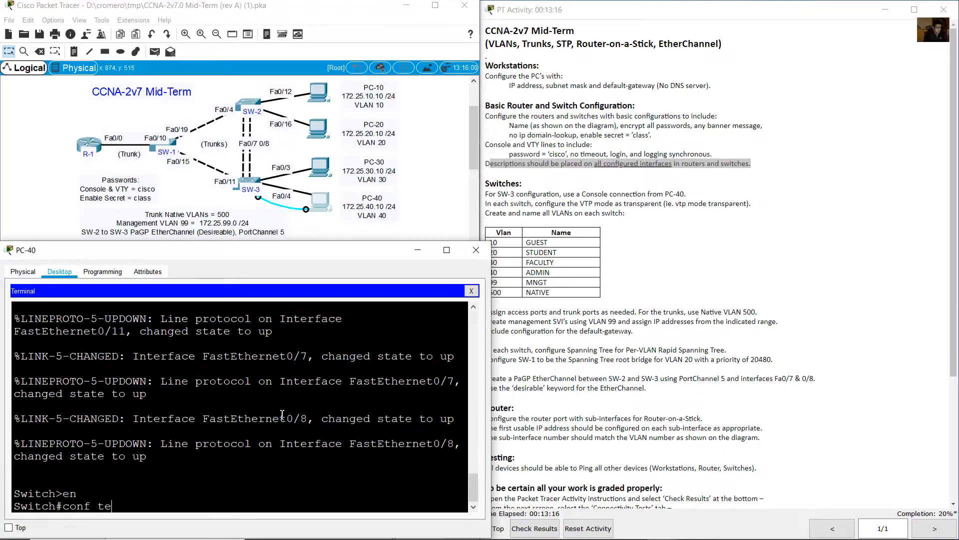
key("Return")
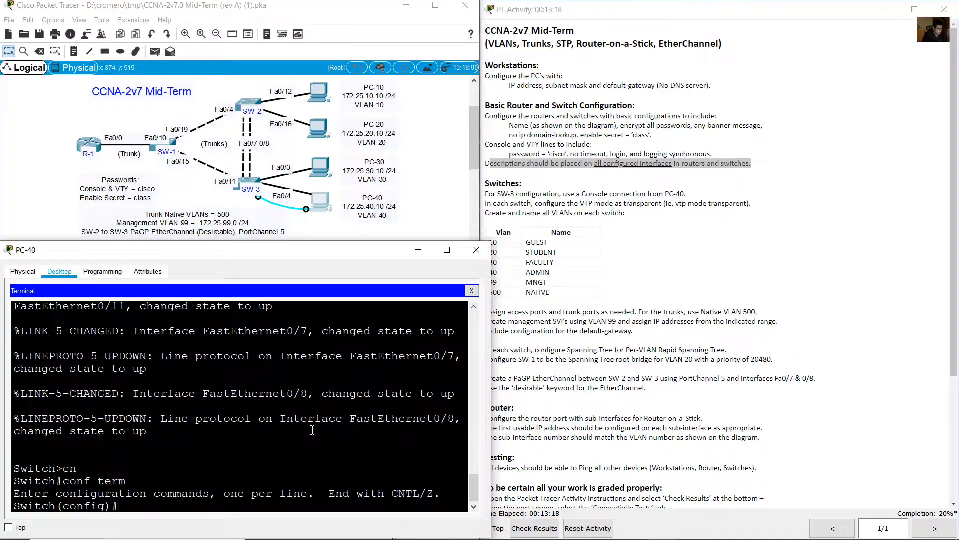
- Paste the basic configuration with the enable secret and line passwords into SW-3, and complete the hostname as SW-3
key("ctrl+v")
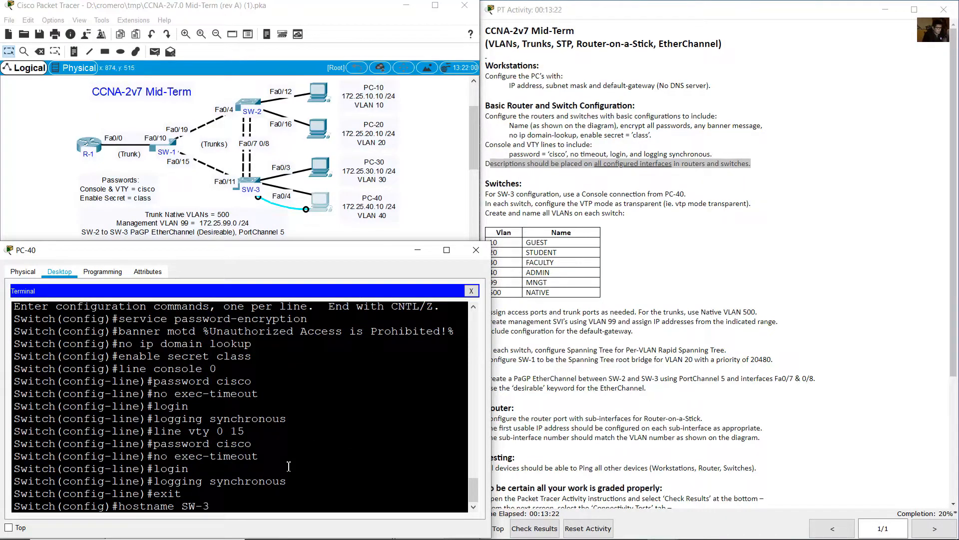
key("Return")
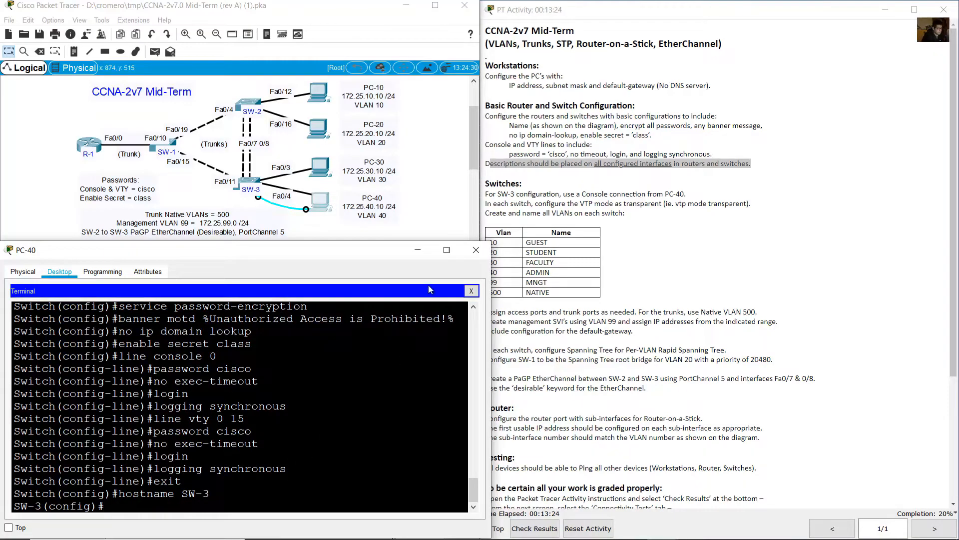
left_click(416, 250)
- Examine the switch instructions on interface descriptions, the SW-3 console connection and the VTP transparent mode
left_click(643, 217)
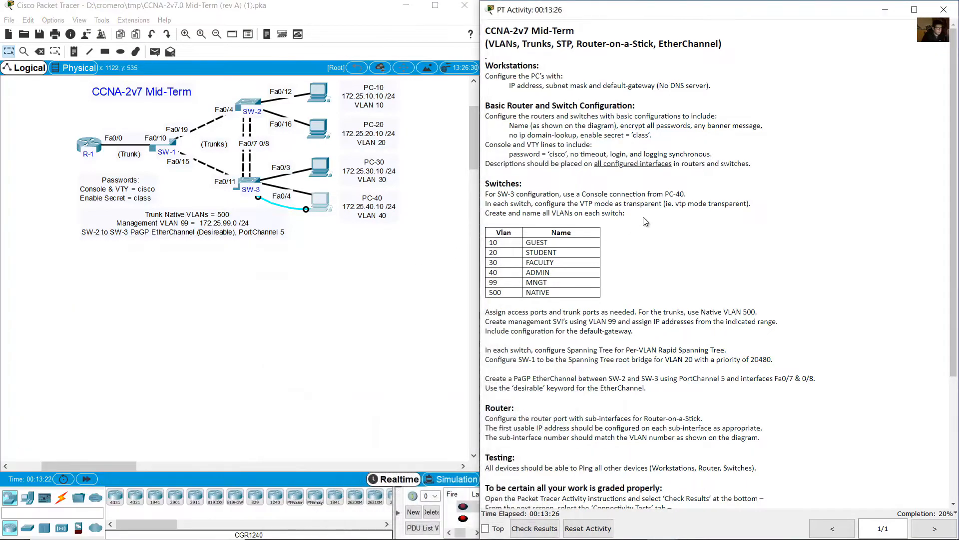
left_click_drag(494, 164, 760, 167)
left_click(709, 184)
left_click_drag(489, 183, 699, 198)
left_click(343, 238)
left_click(520, 213)
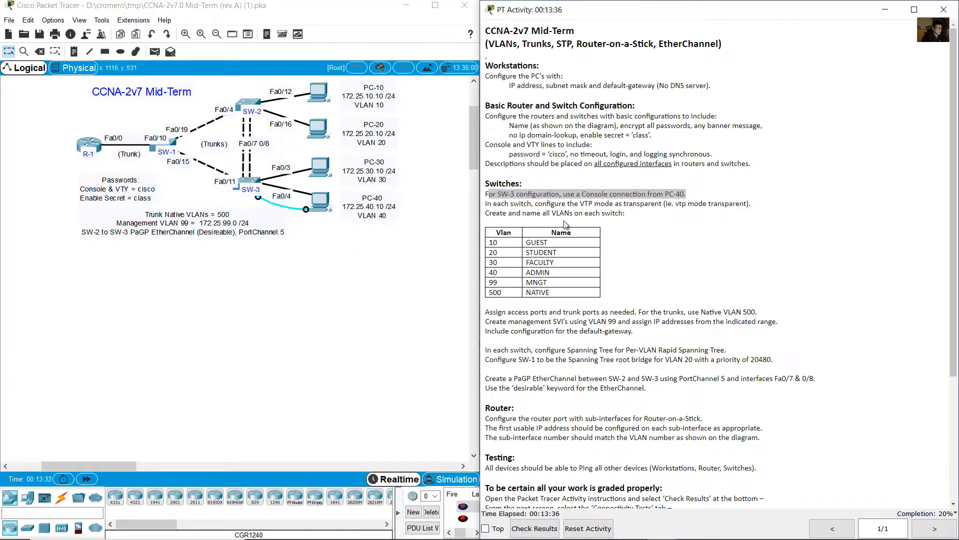
left_click_drag(493, 204, 753, 207)
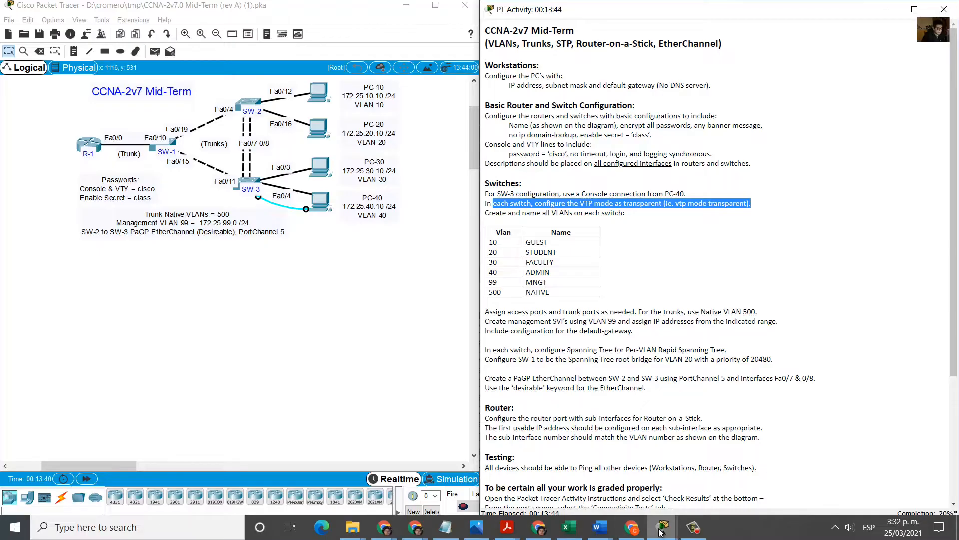
- Switch to the Notepad script and examine its vtp mode transparent line
left_click(663, 529)
left_click(445, 527)
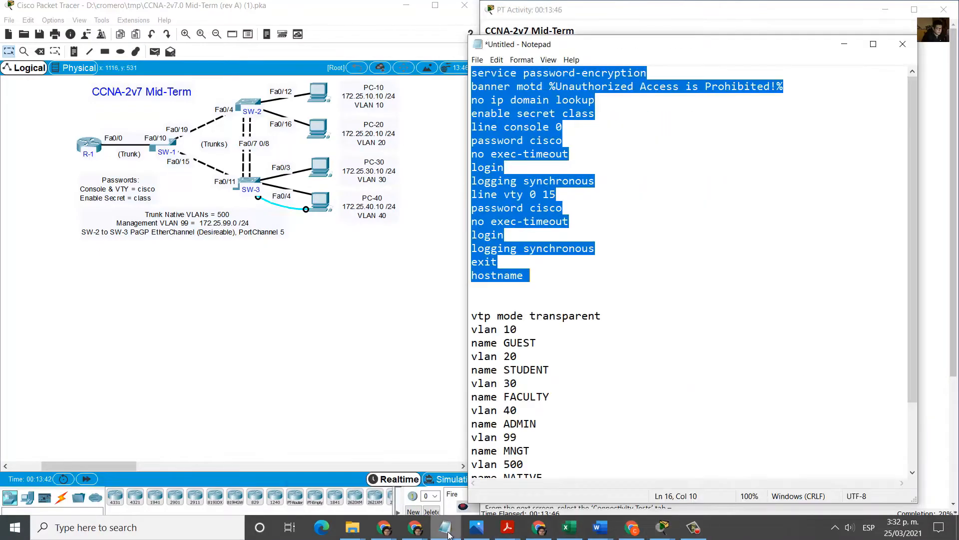
left_click(617, 365)
scroll(608, 354, "down", 2)
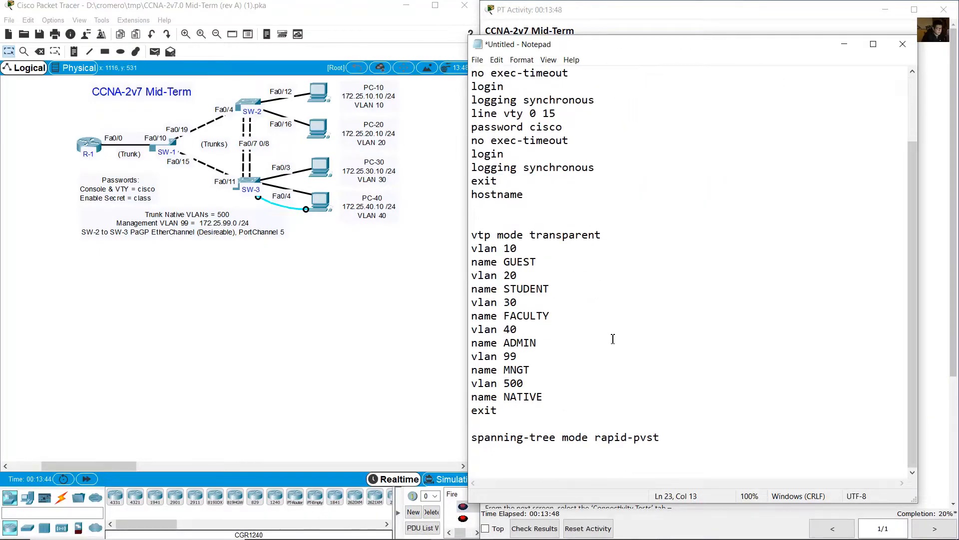
left_click_drag(471, 235, 610, 233)
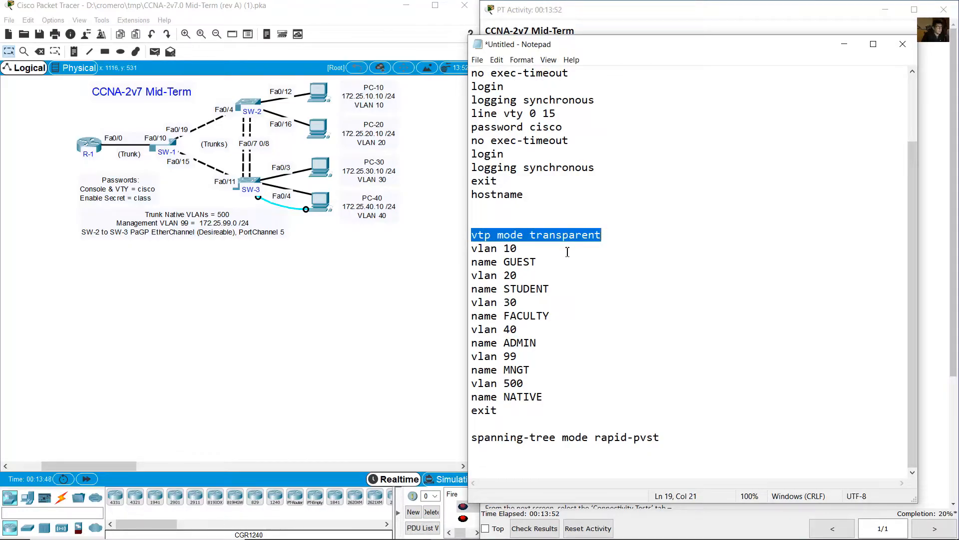
left_click(476, 235)
left_click_drag(481, 239, 606, 237)
- Check the instruction to create and name all VLANs, and place the Notepad script beside the instructions, over the topology
left_click(684, 4)
left_click_drag(490, 214, 628, 215)
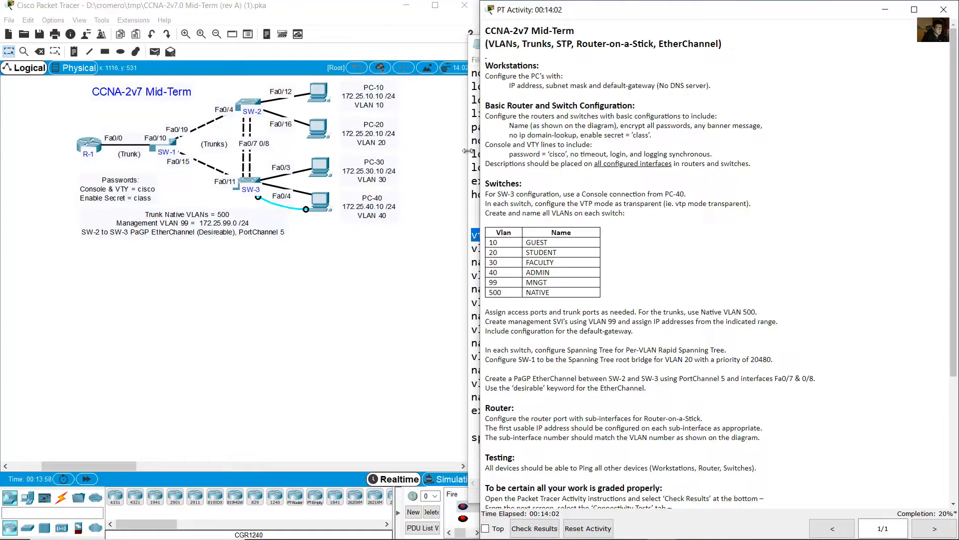
left_click(475, 127)
left_click_drag(539, 38, 98, 29)
- Compare the VLAN numbers and names in the instructions table with the VLAN commands in the Notepad script
left_click(582, 267)
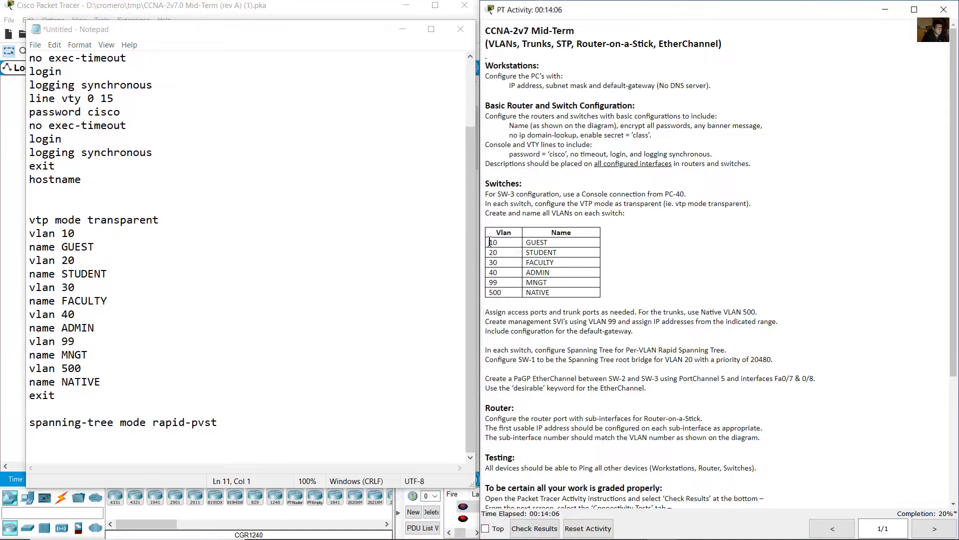
left_click_drag(490, 242, 575, 293)
left_click(134, 280)
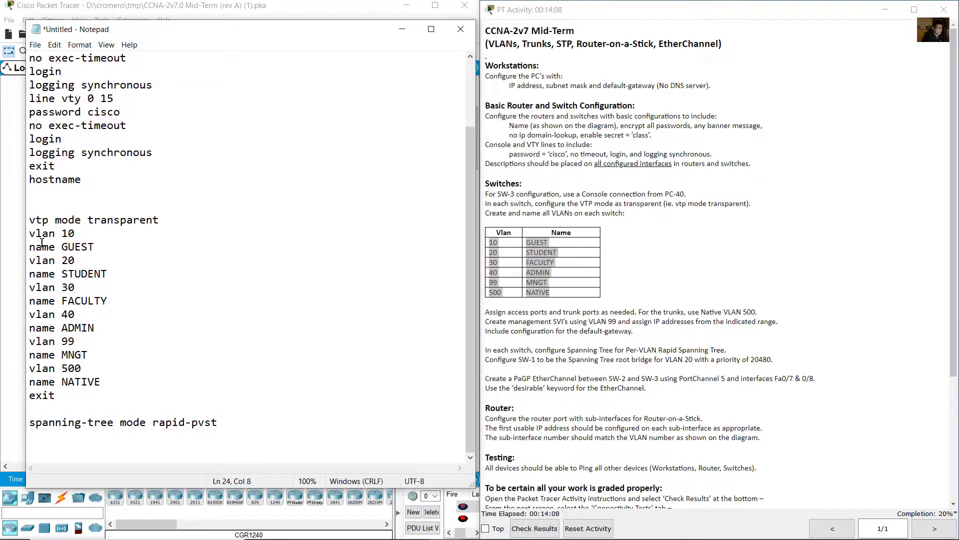
left_click_drag(29, 233, 83, 395)
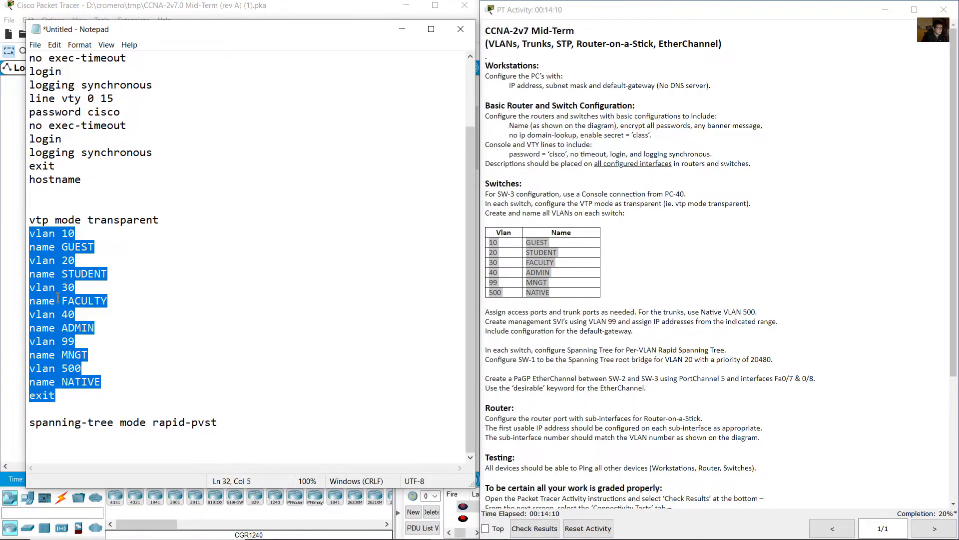
left_click(43, 245)
left_click_drag(32, 232, 75, 398)
left_click(126, 318)
left_click(506, 251)
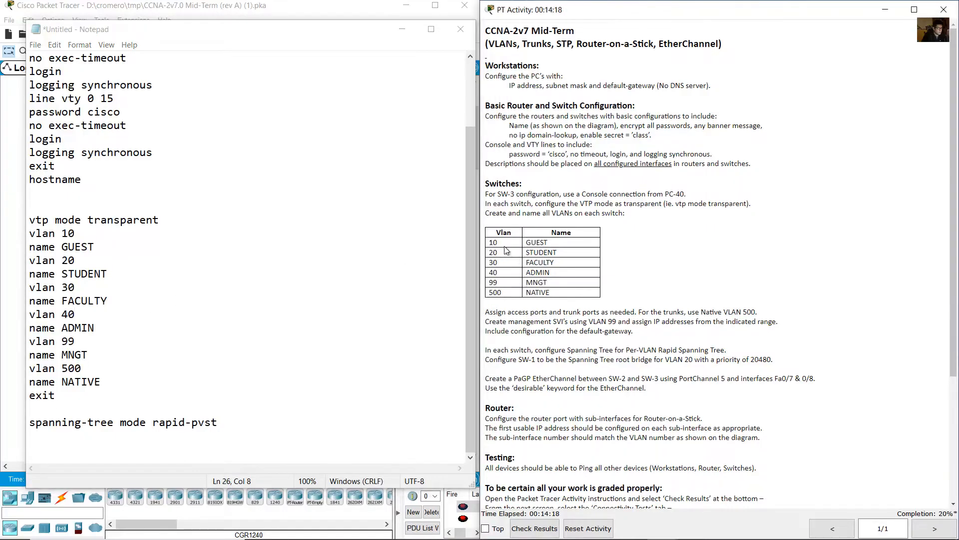
left_click_drag(489, 243, 559, 293)
left_click(537, 244)
left_click_drag(526, 243, 493, 250)
left_click(546, 293)
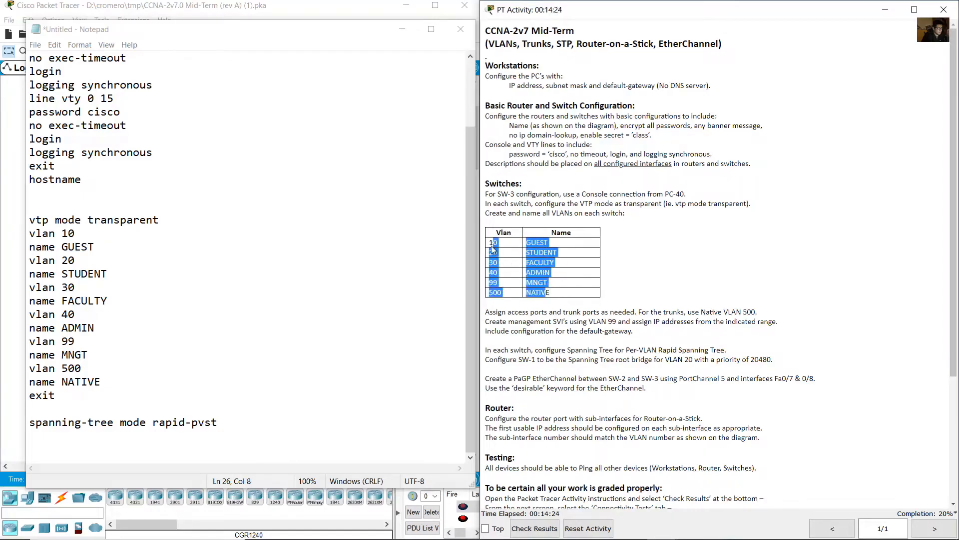
left_click(543, 296)
left_click(192, 335)
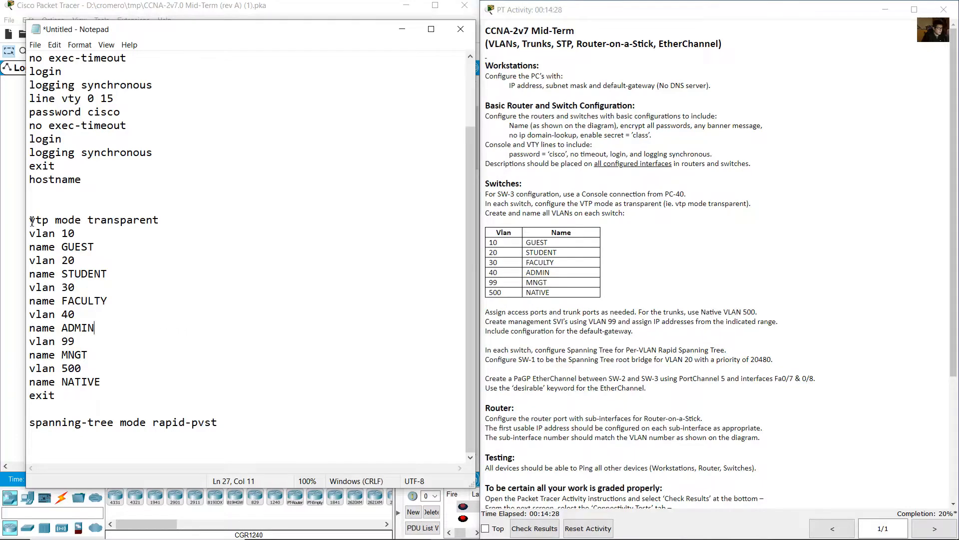
- Copy the script block from vtp mode transparent through the exit after VLAN 500, and minimize Notepad
left_click_drag(30, 220, 60, 403)
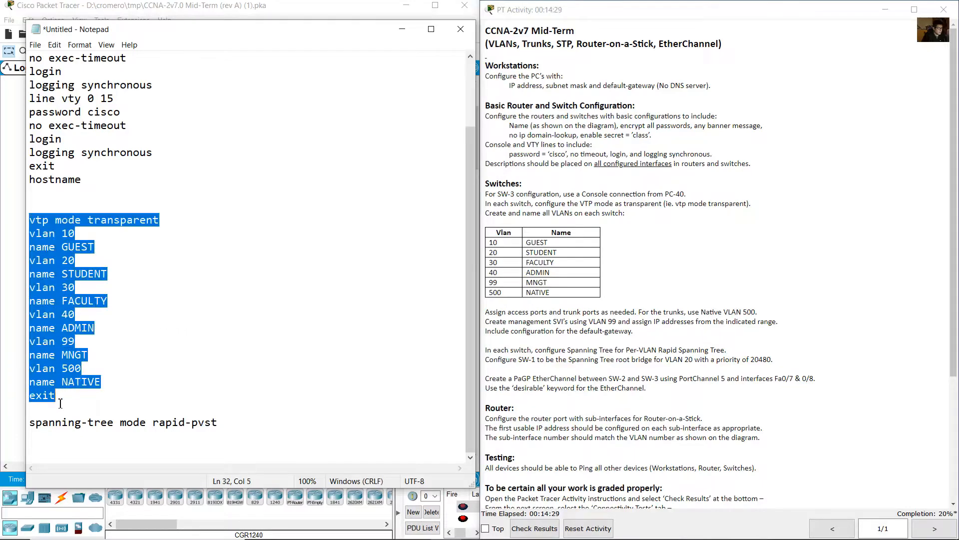
right_click(58, 275)
left_click(70, 309)
left_click(410, 28)
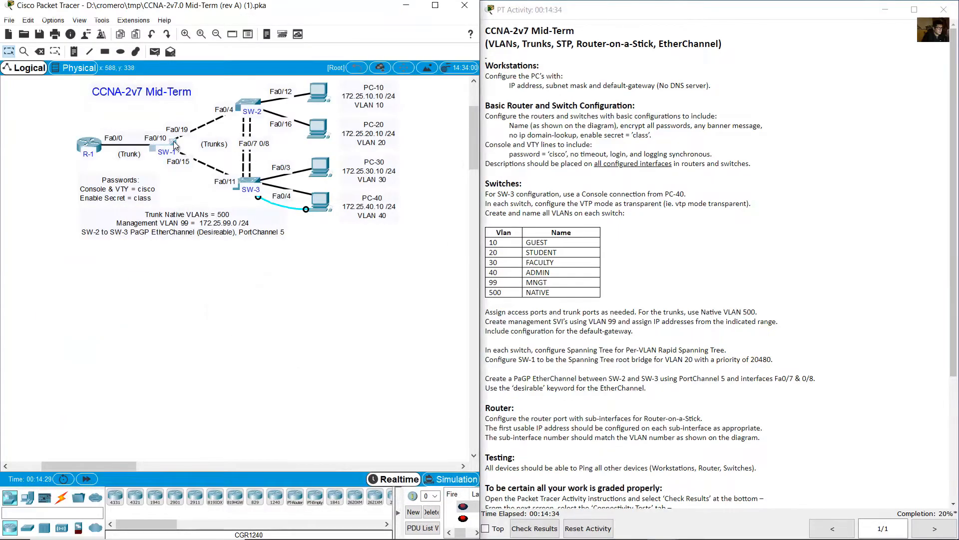
- Paste the VTP transparent mode and VLAN commands into SW-1's command line and review the commands it ran
left_click(173, 143)
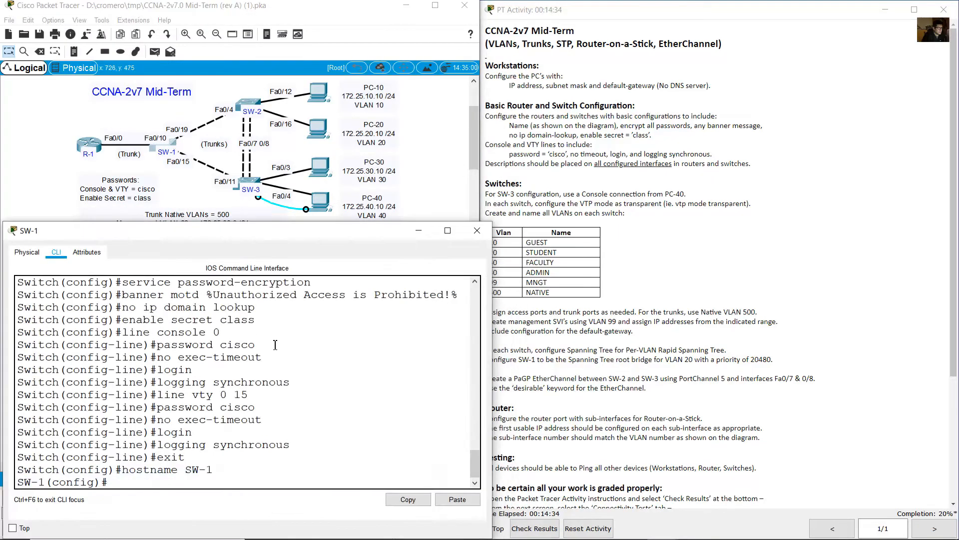
triple_click(86, 486)
left_click(178, 485)
left_click(461, 501)
scroll(141, 349, "up", 1)
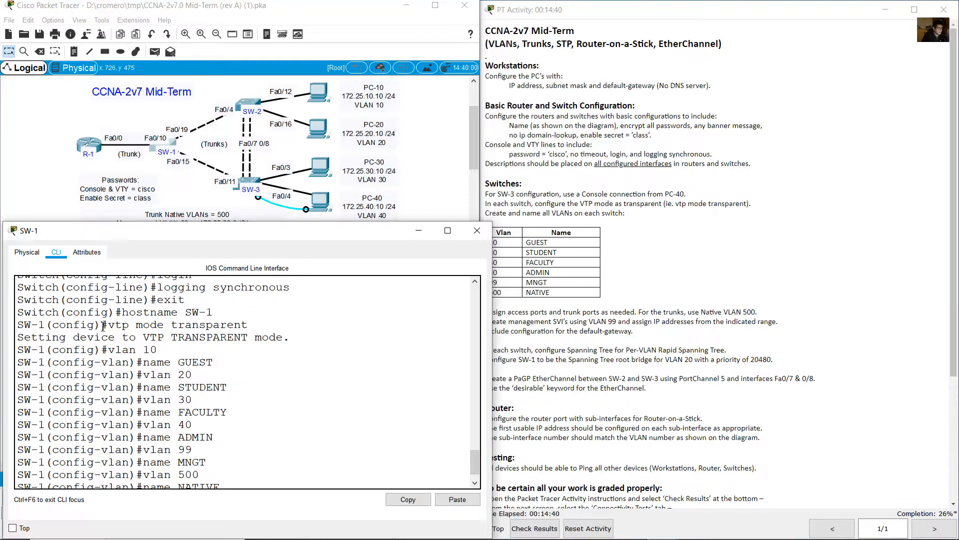
left_click_drag(103, 326, 263, 352)
scroll(259, 366, "down", 1)
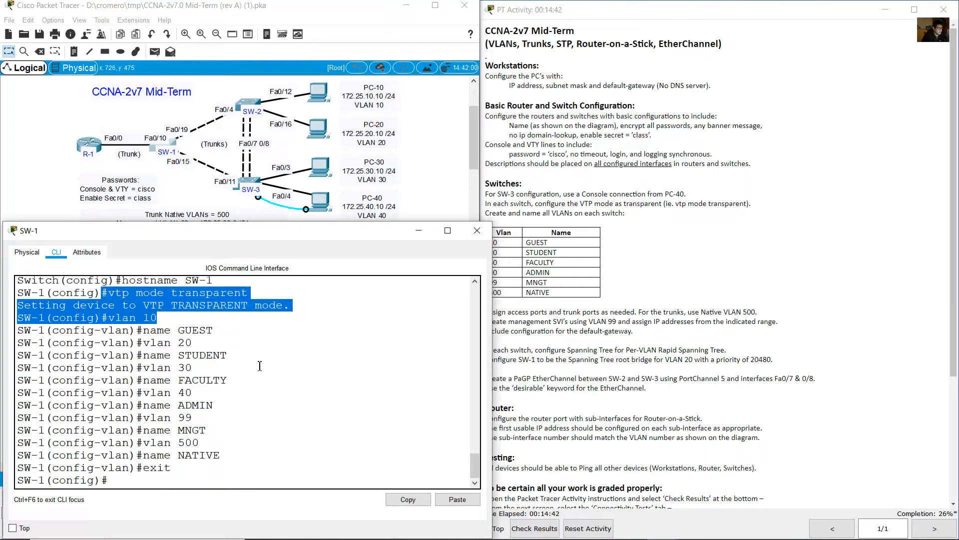
left_click(149, 468)
left_click_drag(109, 479, 24, 480)
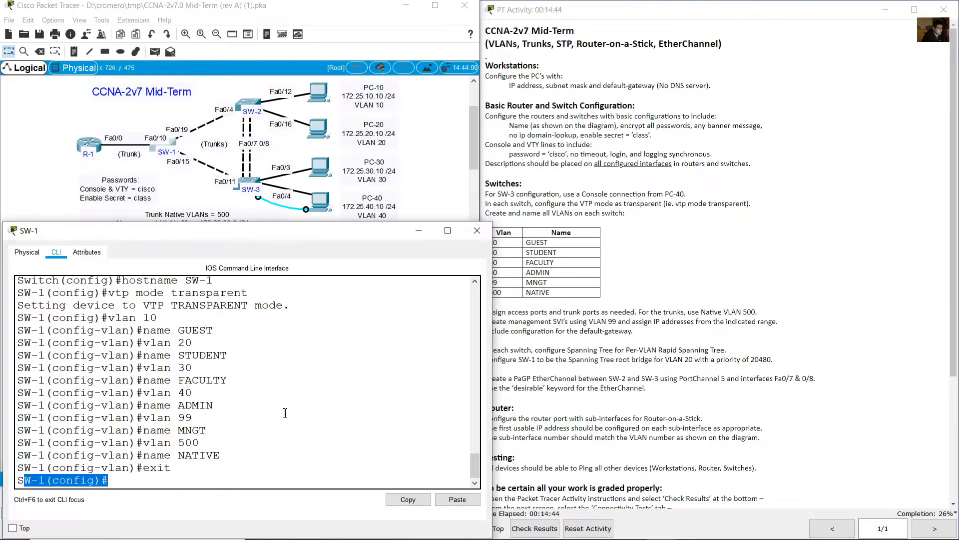
left_click(428, 235)
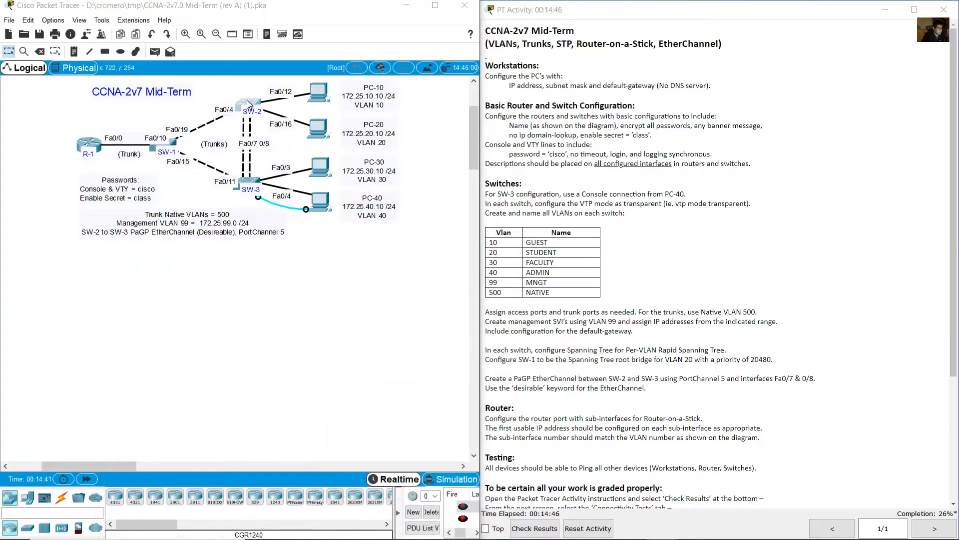
- Paste the VTP transparent mode and VLAN commands into SW-2's command line
left_click(247, 100)
left_click(453, 501)
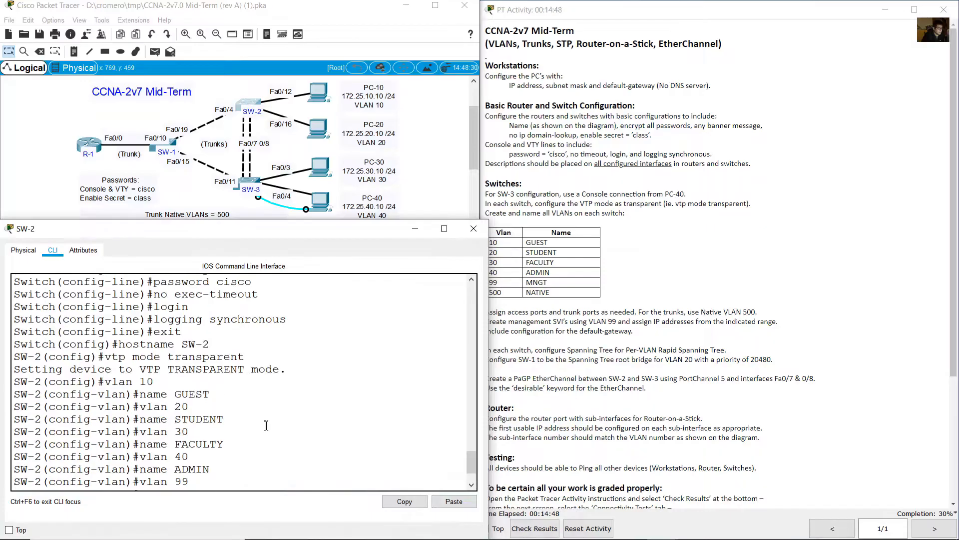
left_click(414, 229)
- Paste the VTP transparent mode and VLAN commands into SW-3 through the PC-40 terminal, and check them
left_click(320, 200)
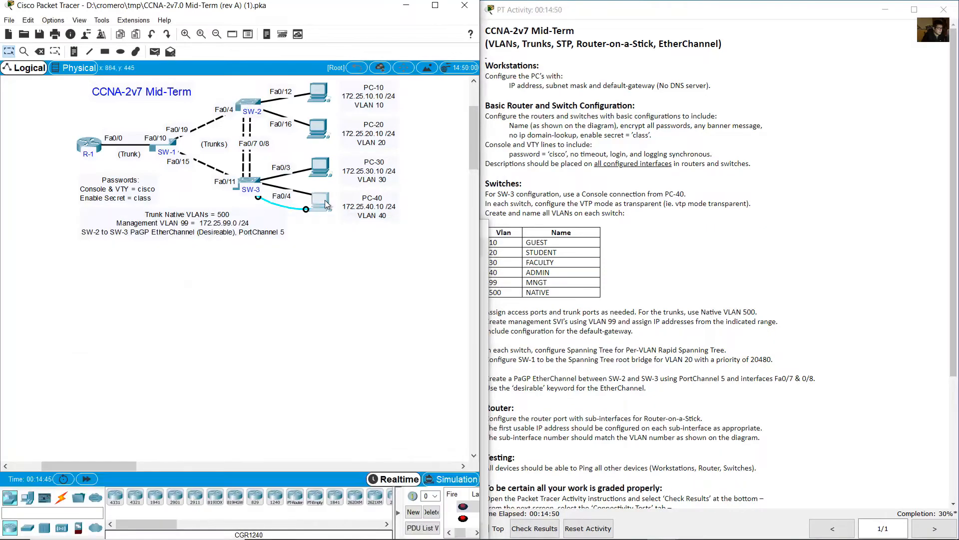
key("ctrl+v")
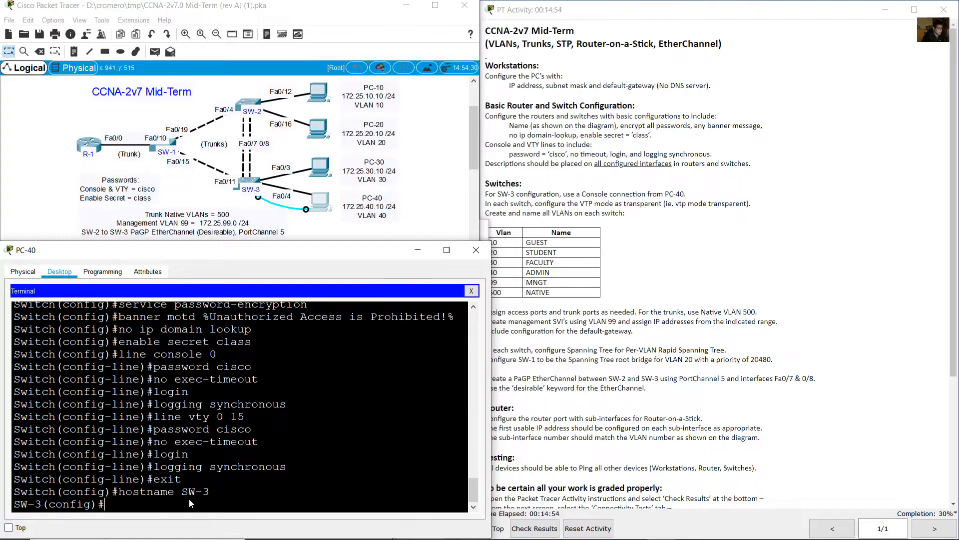
key("ctrl+v")
scroll(250, 465, "up", 1)
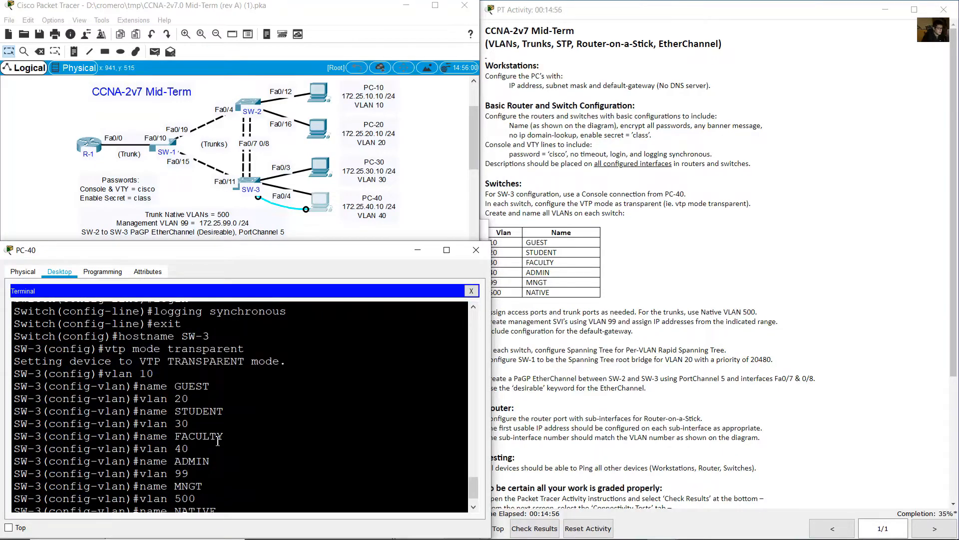
scroll(175, 402, "down", 2)
left_click(417, 250)
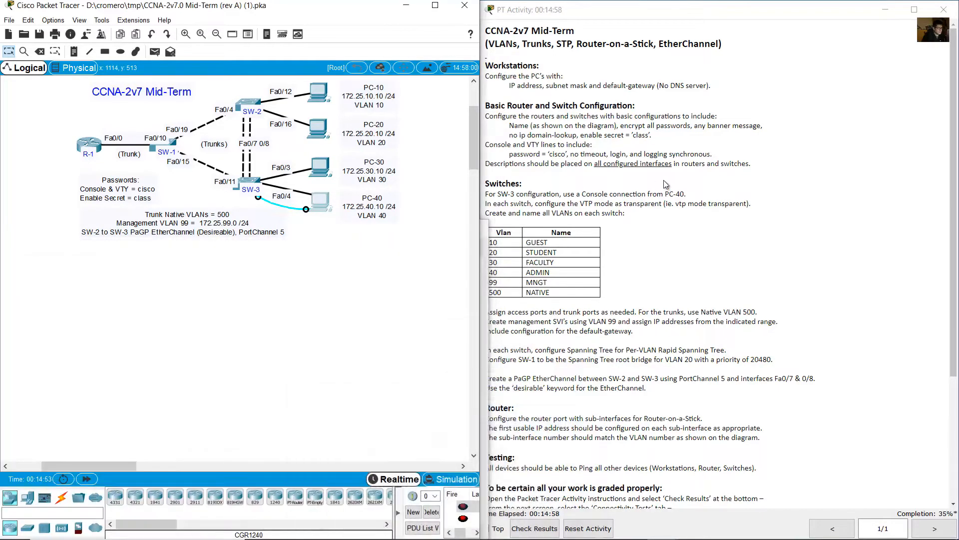
- Examine the instructions on access and trunk ports, native VLAN 500, management SVIs and the default gateway
scroll(677, 234, "down", 1)
scroll(676, 232, "down", 5)
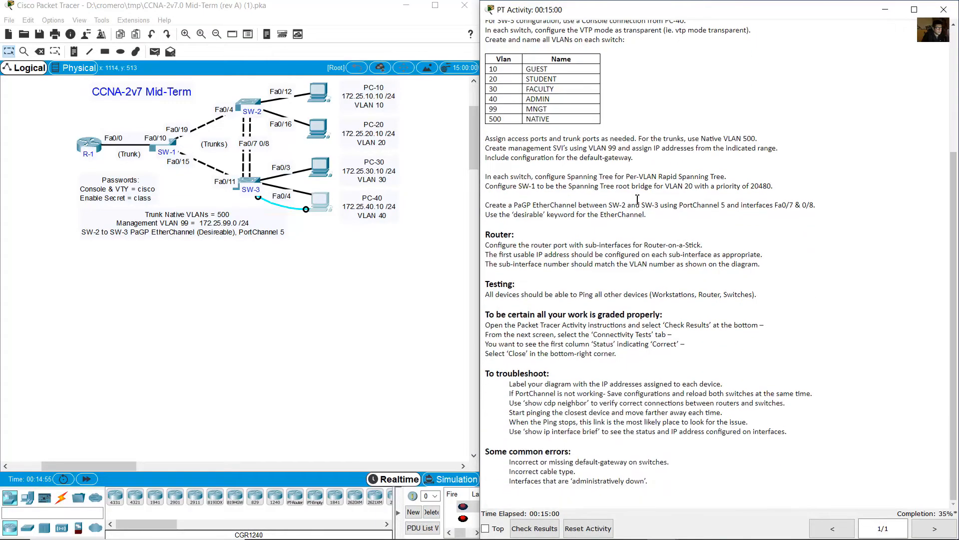
left_click_drag(488, 136, 585, 135)
left_click_drag(609, 140, 633, 140)
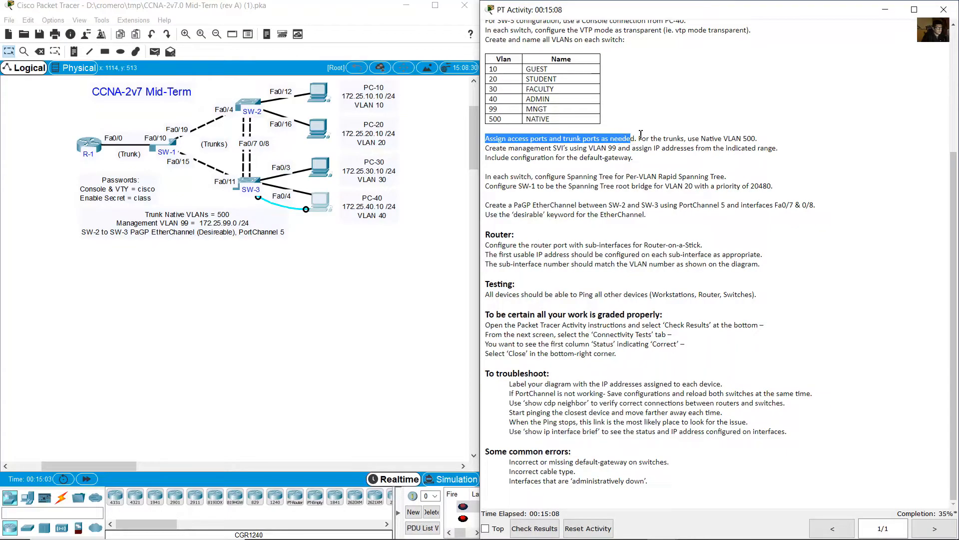
left_click_drag(639, 138, 645, 160)
left_click(658, 166)
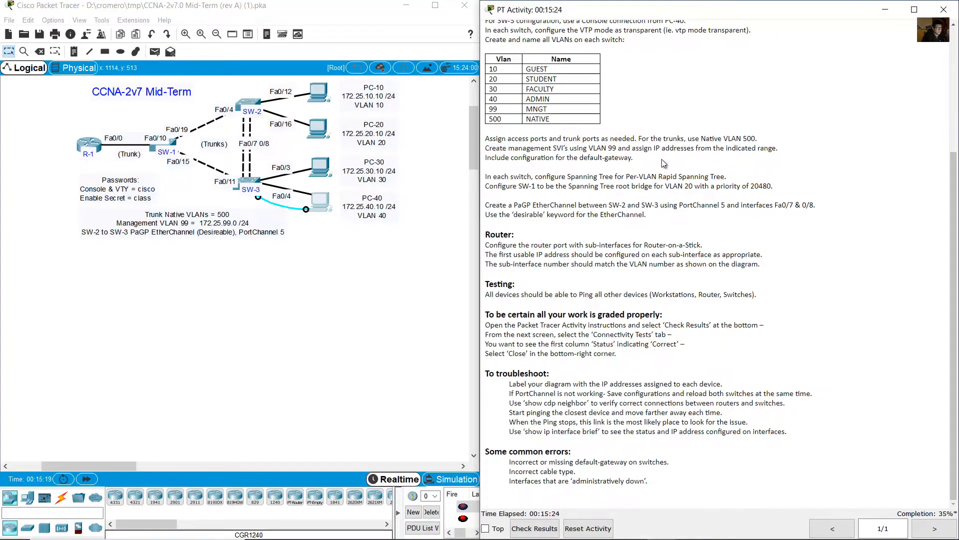
- Examine the access port requirement against PC-10's VLAN and its SW-2 port in the topology
scroll(663, 164, "up", 2)
left_click_drag(485, 198, 548, 200)
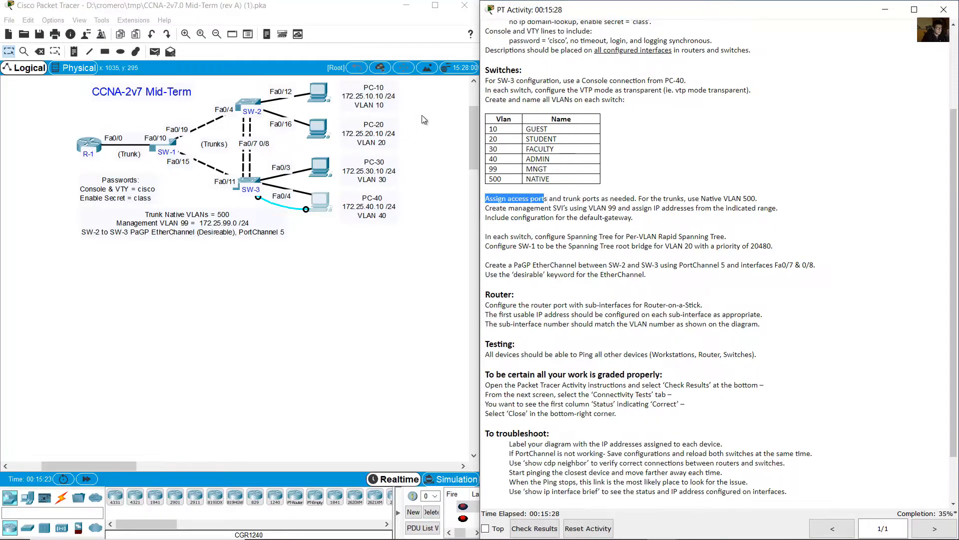
left_click(425, 120)
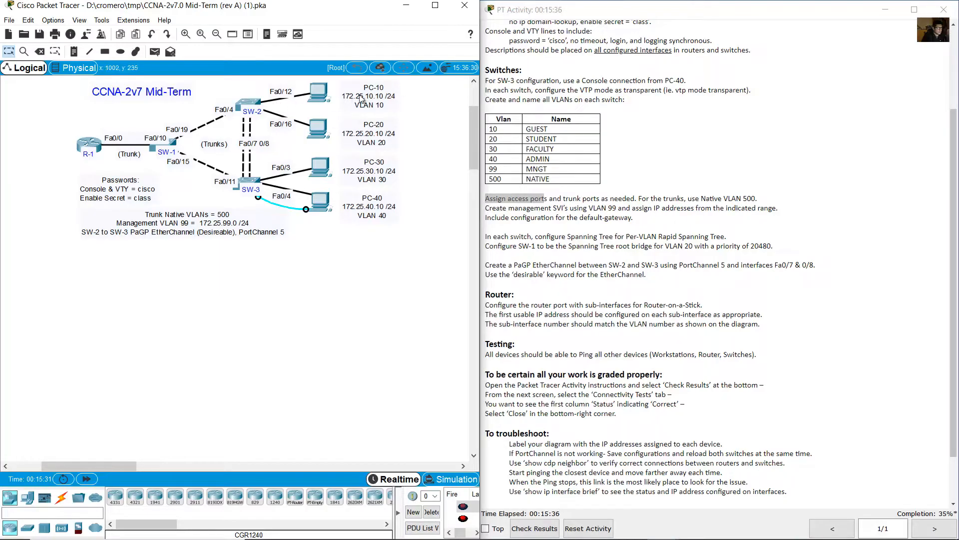
left_click_drag(401, 84, 303, 106)
left_click(278, 99)
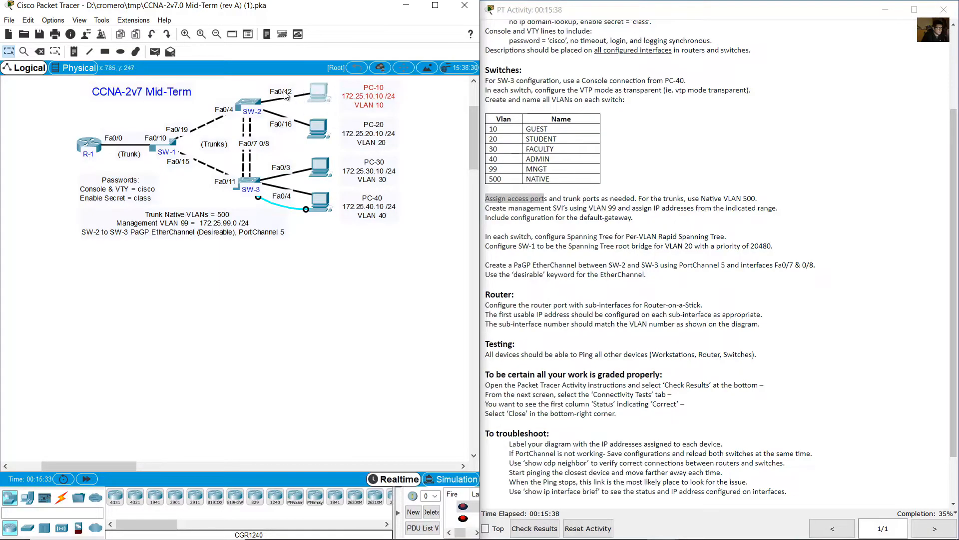
- Enter interface f0/12 configuration on SW-2 and give the port the description VLAN 10
left_click(251, 106)
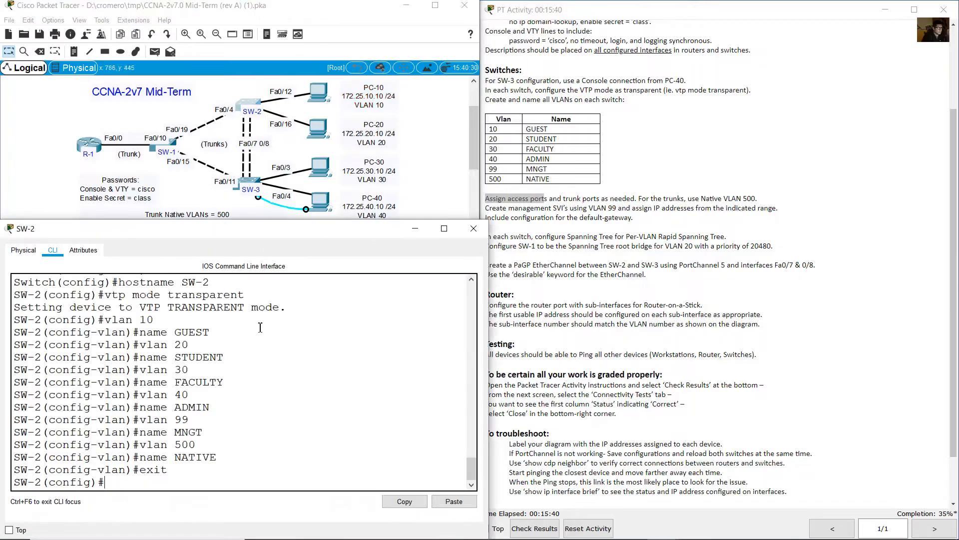
type("int f0/12")
key("Return")
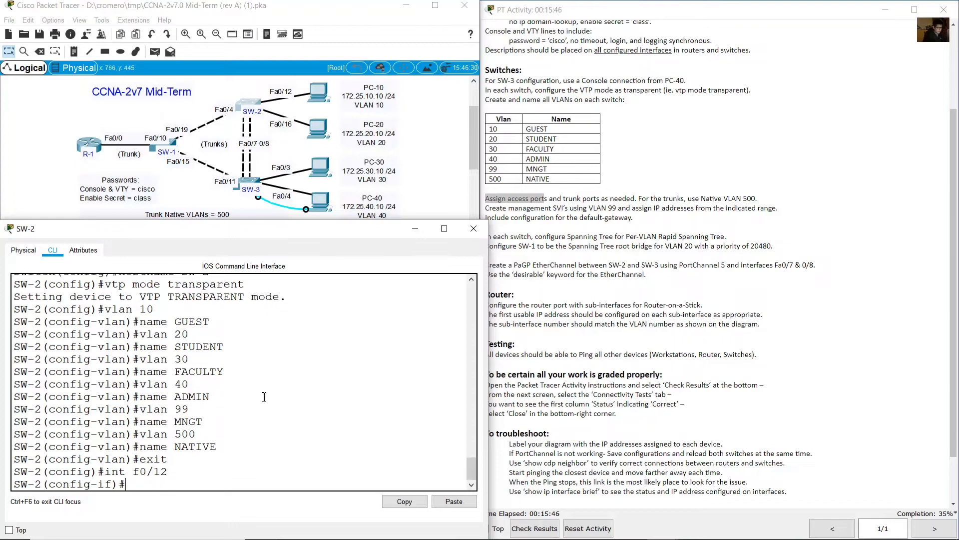
type("description VLA")
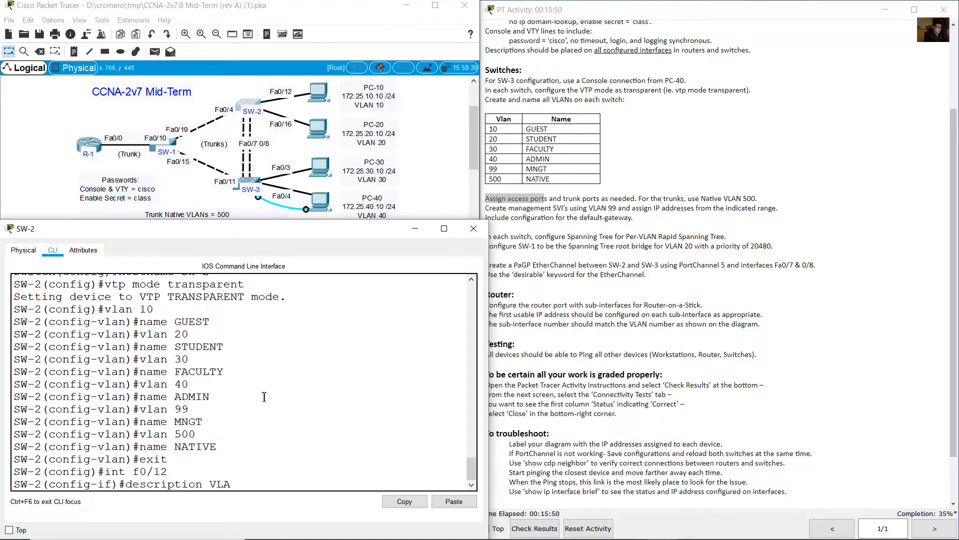
type("N 10")
key("Return")
- Set SW-2's f0/12 to switchport access mode and assign it to access VLAN 10
type("switc")
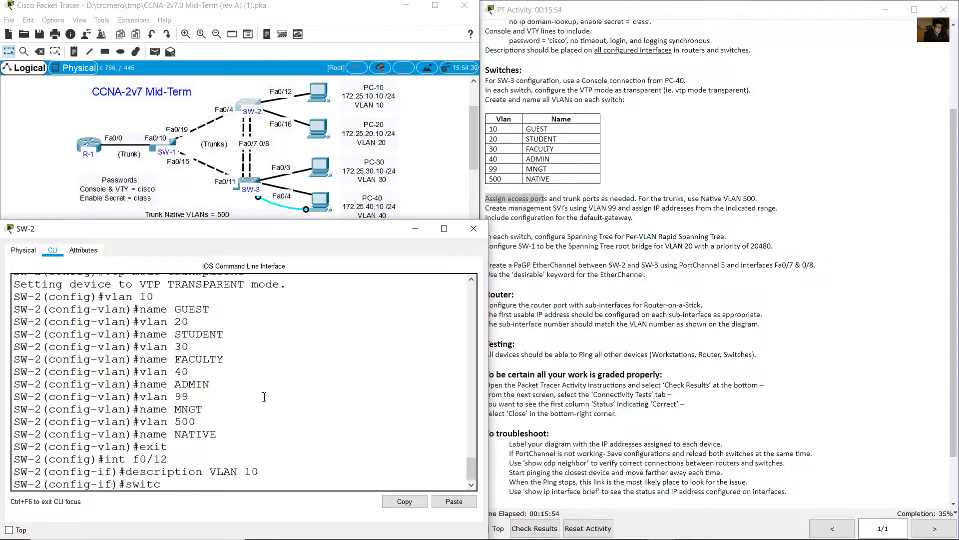
type("hport mode access")
key("Return")
key("Up")
key("Left")
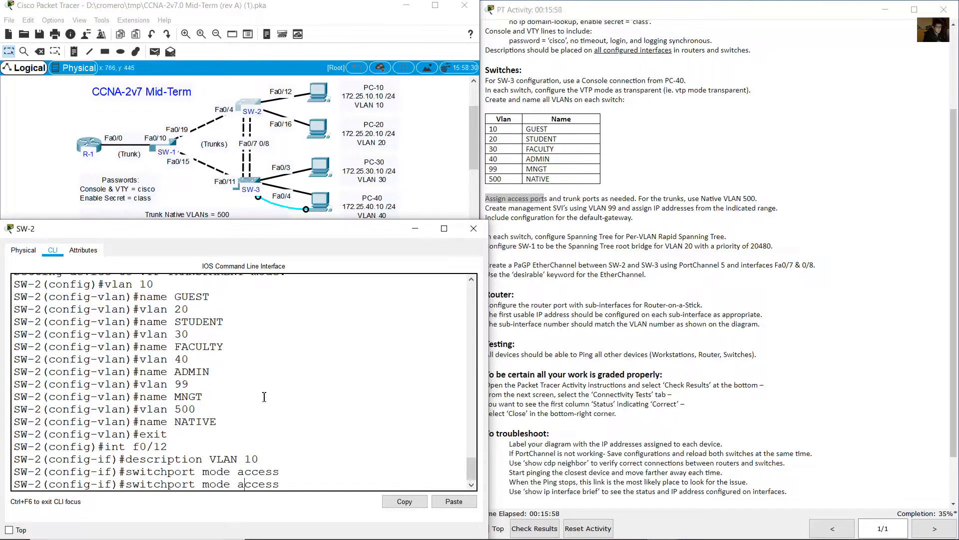
key("Left")
key("BackSpace")
key("BackSpace")
key("BackSpace")
key("BackSpace")
key("BackSpace")
type("vl")
key("Return")
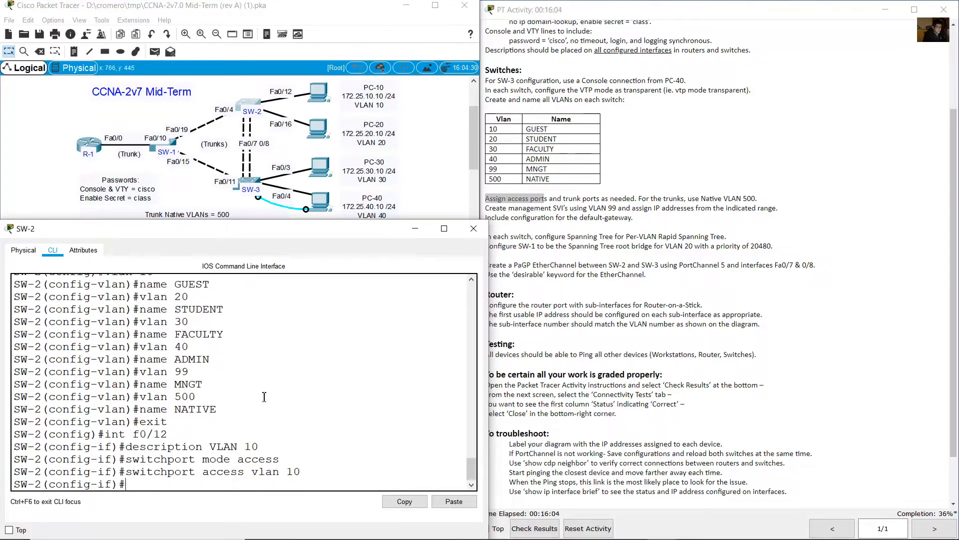
- Enter interface f0/16 configuration on SW-2 and give the port the description VLAN 20
left_click(401, 130)
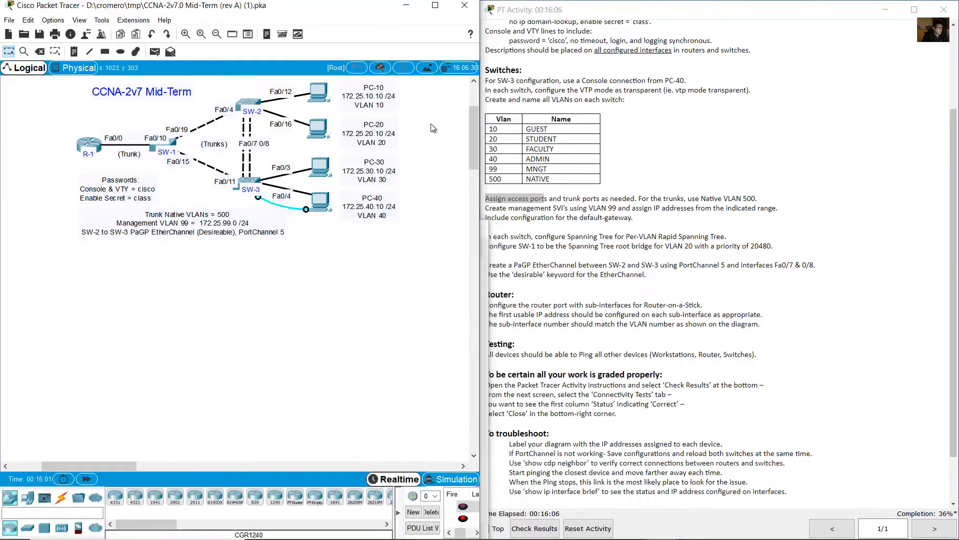
left_click(253, 103)
key("Up")
key("Up")
key("Up")
key("Up")
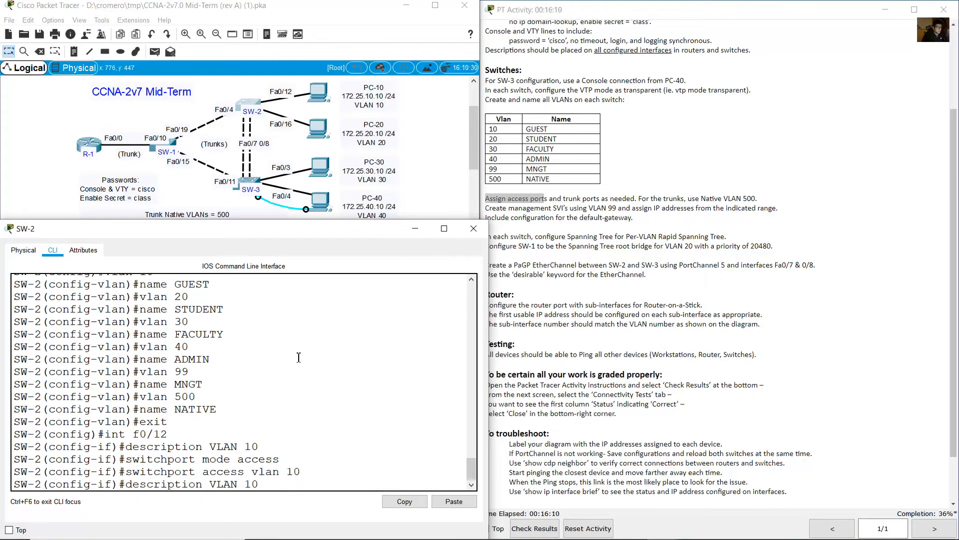
key("BackSpace")
type("6")
key("Return")
key("Up")
key("Up")
key("Up")
key("Up")
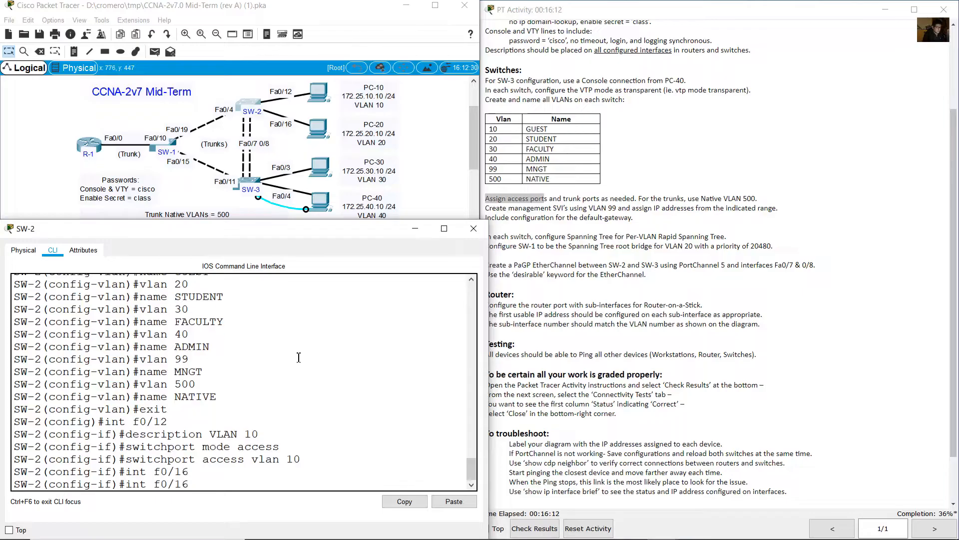
key("BackSpace")
key("BackSpace")
type("20")
key("Return")
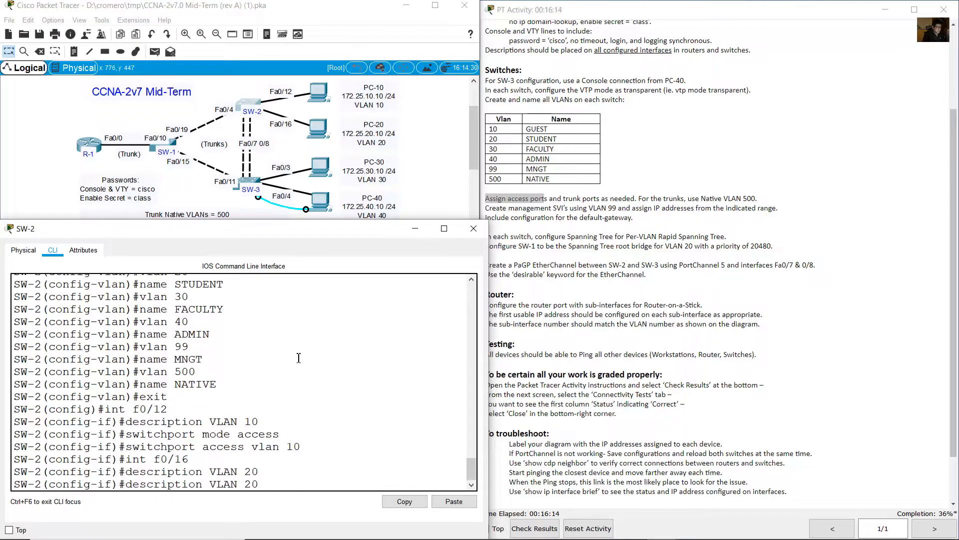
- Set SW-2's f0/16 to switchport access mode and assign it to access VLAN 20
key("Up")
key("Up")
key("Up")
key("Up")
key("Return")
key("Up")
key("Up")
key("Up")
key("Up")
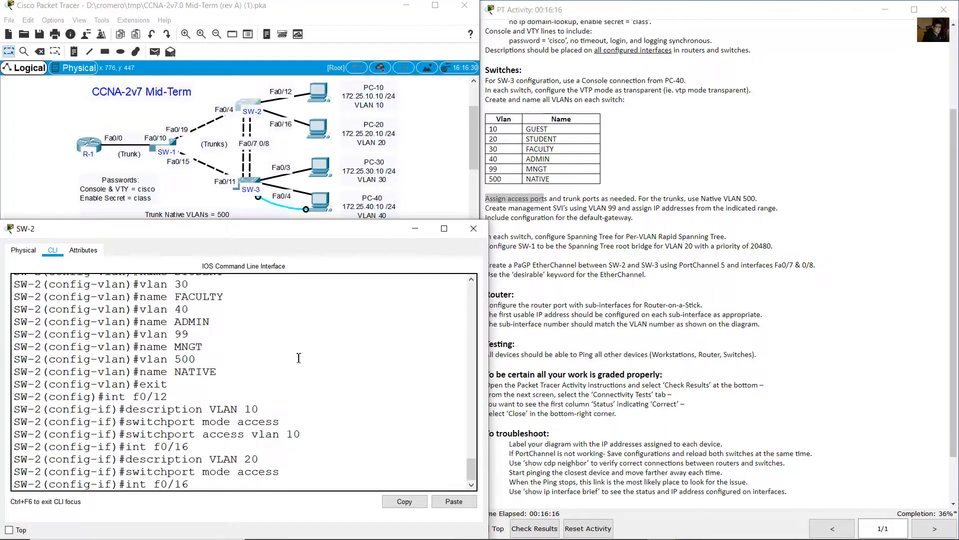
key("Left")
key("BackSpace")
type("2")
key("Return")
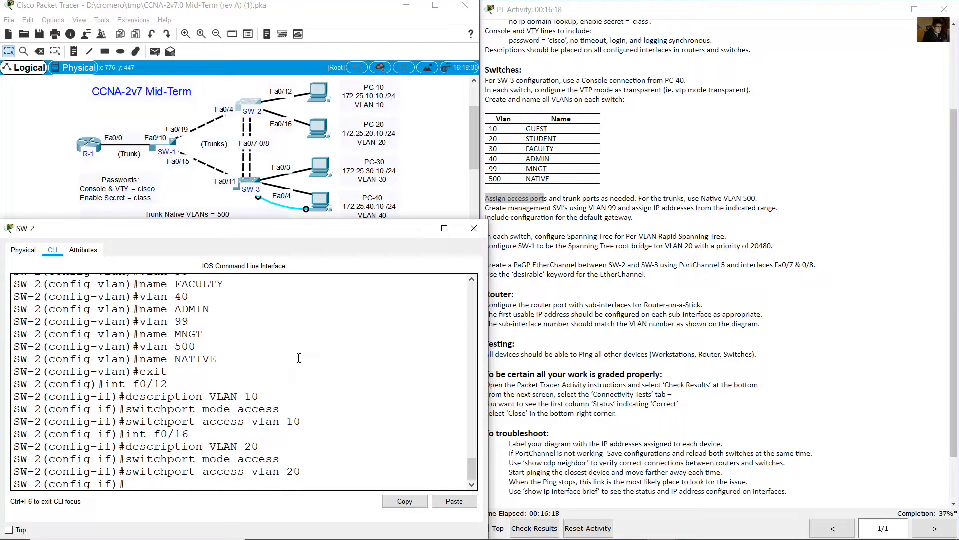
left_click(429, 173)
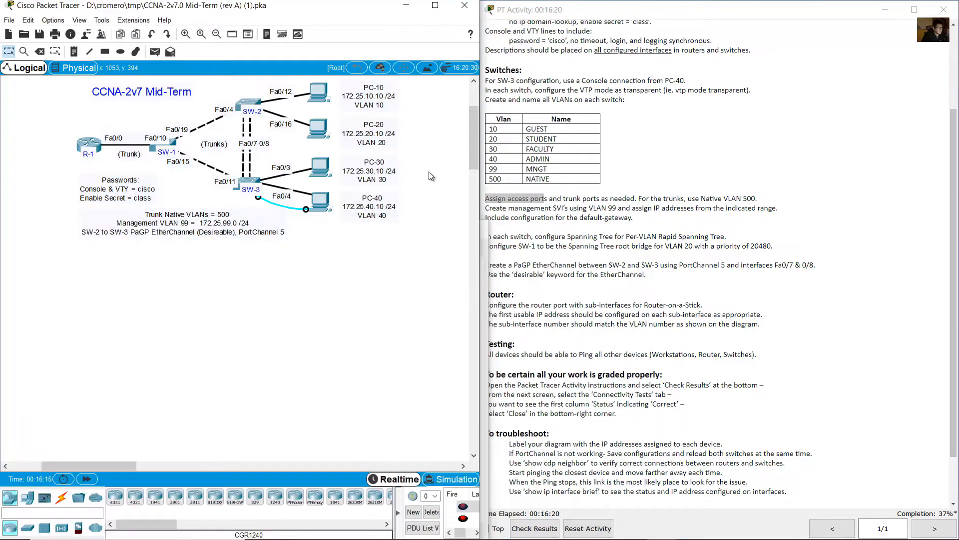
left_click(257, 182)
left_click_drag(478, 118, 154, 244)
left_click(61, 266)
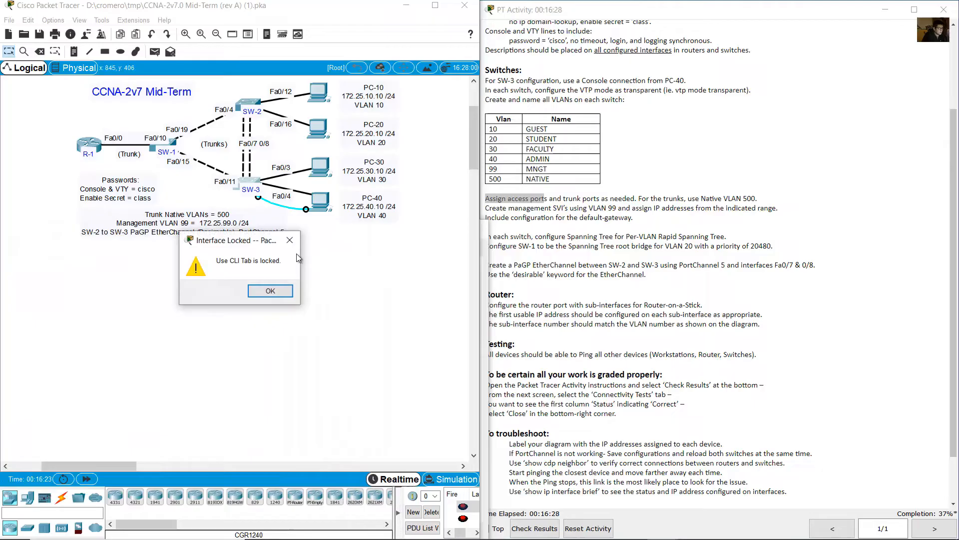
left_click(270, 290)
- Through the PC-40 terminal, enter SW-3's interface f0/3 configuration and give the port the description VLAN 30
left_click(329, 203)
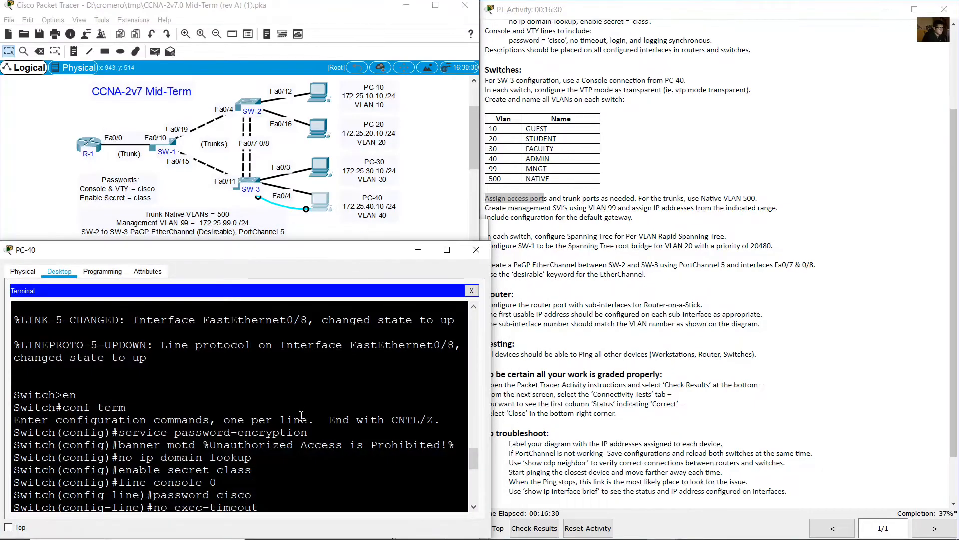
scroll(301, 416, "down", 8)
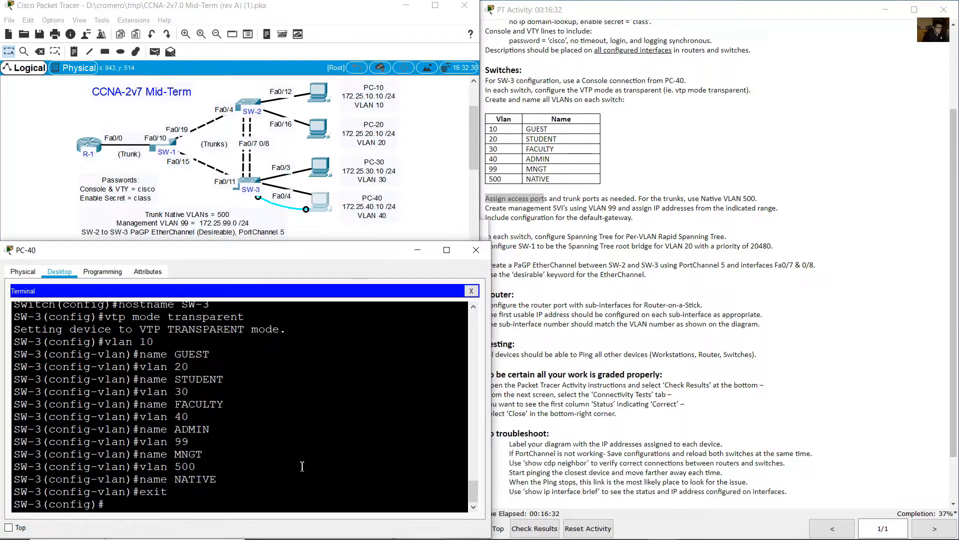
type("int range")
key("BackSpace")
key("BackSpace")
key("BackSpace")
key("BackSpace")
key("BackSpace")
key("BackSpace")
type("f0/3")
key("Return")
type("s")
key("BackSpace")
type("description")
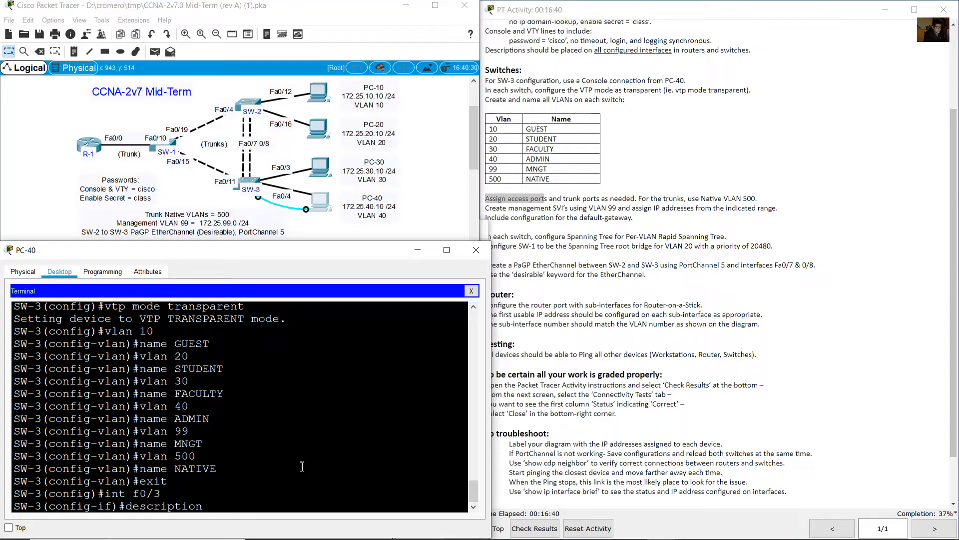
type(" VLAN 30")
key("Return")
- Set SW-3's f0/3 to switchport access mode and assign it to access VLAN 30
type("switc")
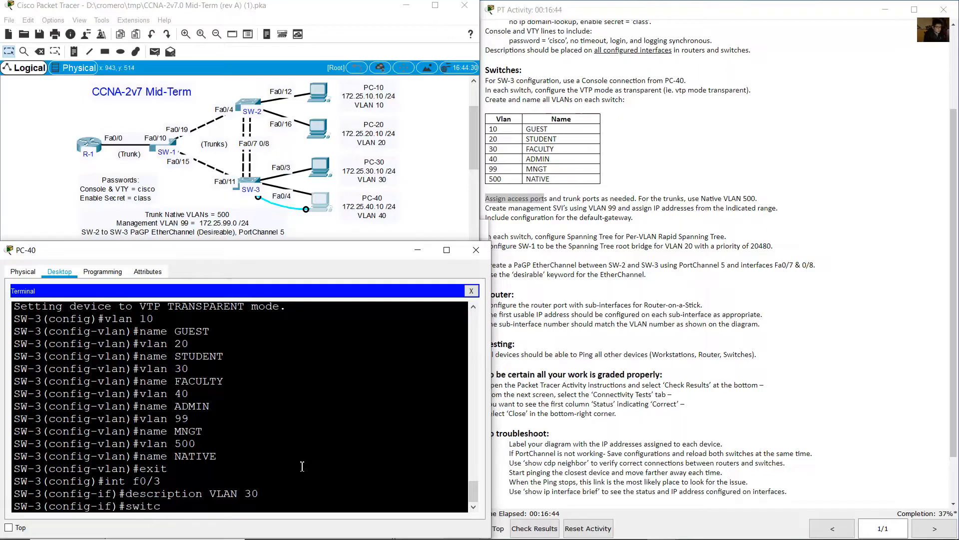
type("hport mode access")
key("Return")
key("Up")
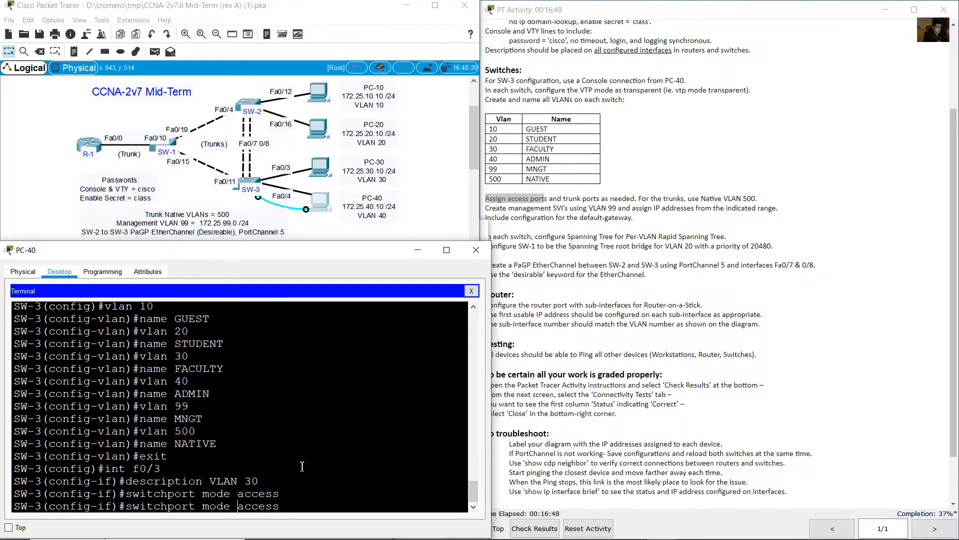
key("BackSpace")
key("BackSpace")
key("BackSpace")
key("BackSpace")
key("BackSpace")
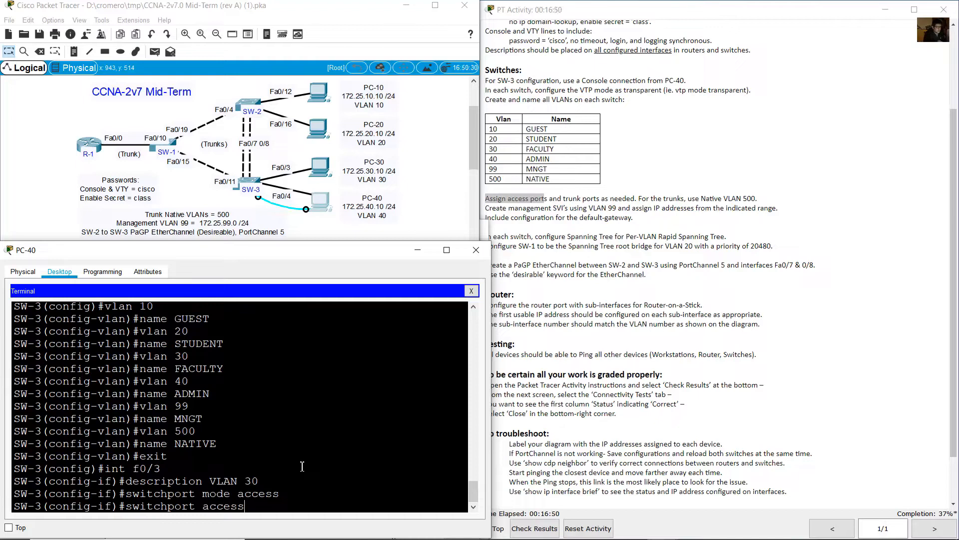
type("vlan 30")
key("Return")
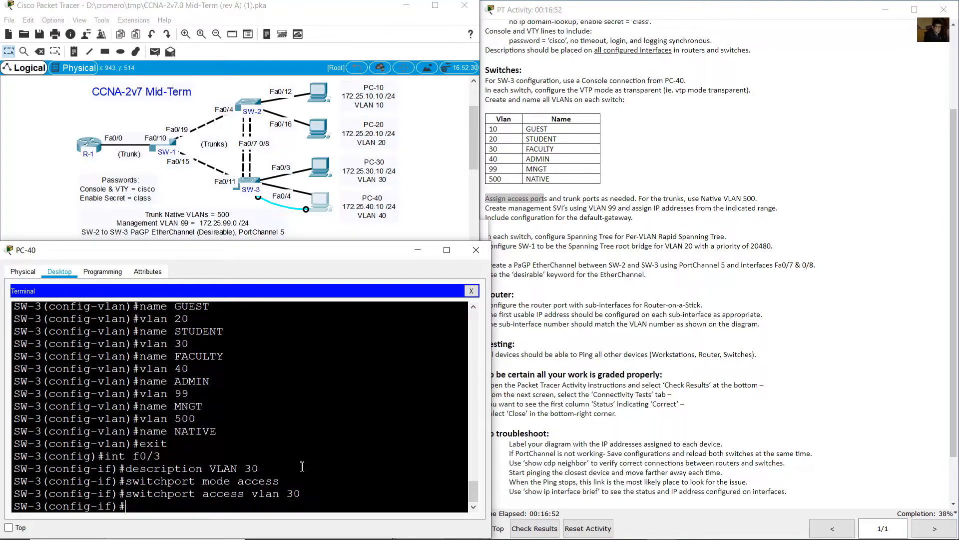
- Enter interface f0/4 configuration on SW-3 and give the port the description VLAN 40
key("Up")
key("Up")
key("Up")
key("Up")
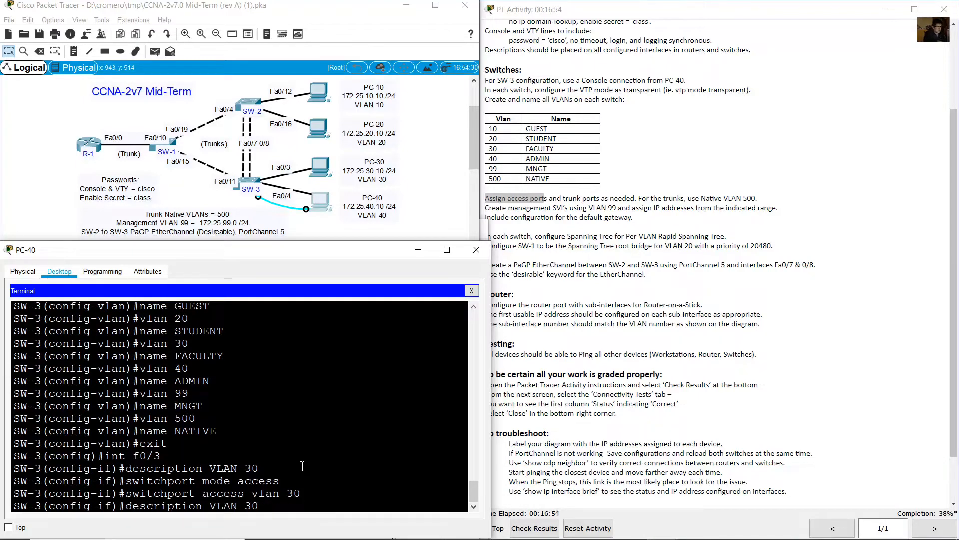
key("Left")
key("Return")
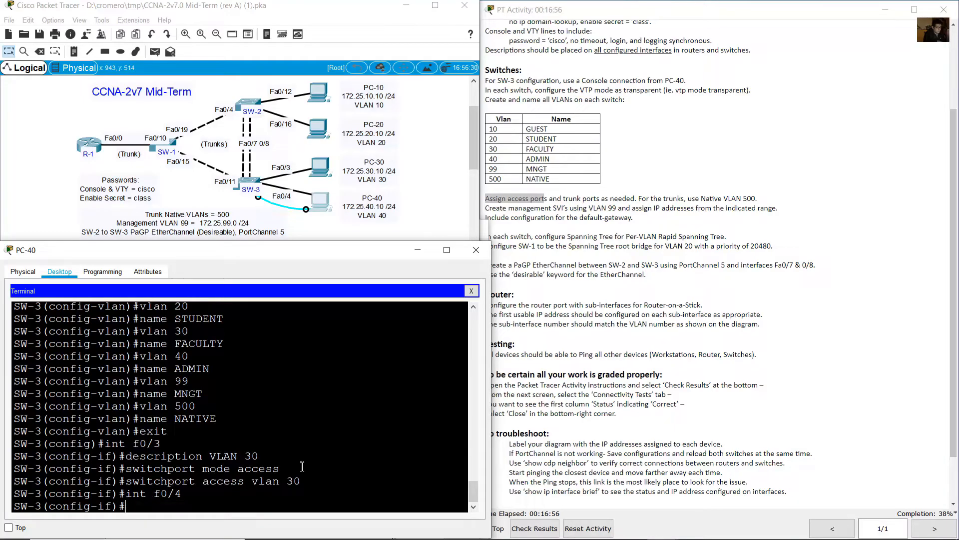
key("Up")
key("Up")
key("Up")
key("Left")
key("BackSpace")
type("4")
key("Return")
- Set SW-3's f0/4 to switchport access mode and assign it to access VLAN 40
key("Up")
key("Up")
key("Up")
key("Up")
key("Return")
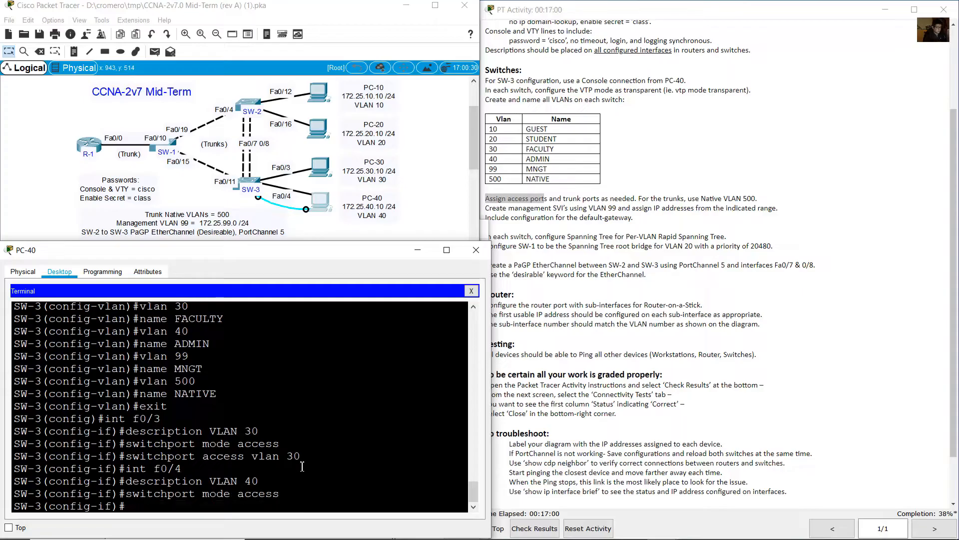
key("Up")
key("Up")
key("Up")
key("Up")
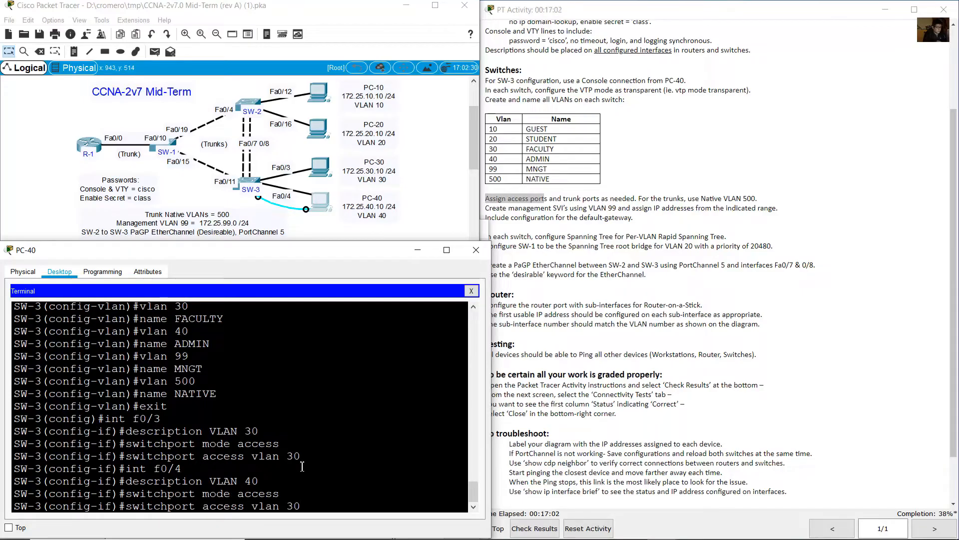
key("Left")
key("BackSpace")
type("4")
key("Return")
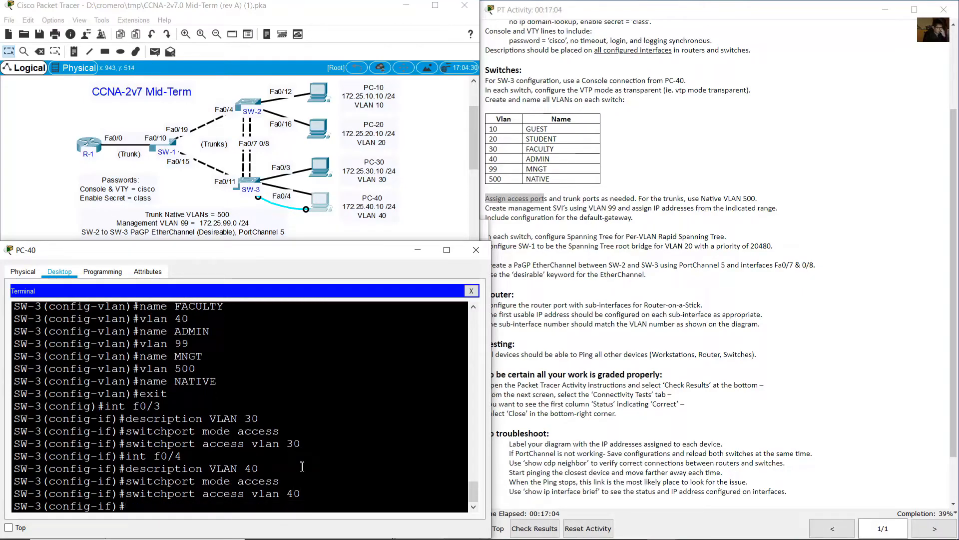
- Examine the trunk port and native VLAN instructions and the switches' trunk links in the topology
left_click(578, 246)
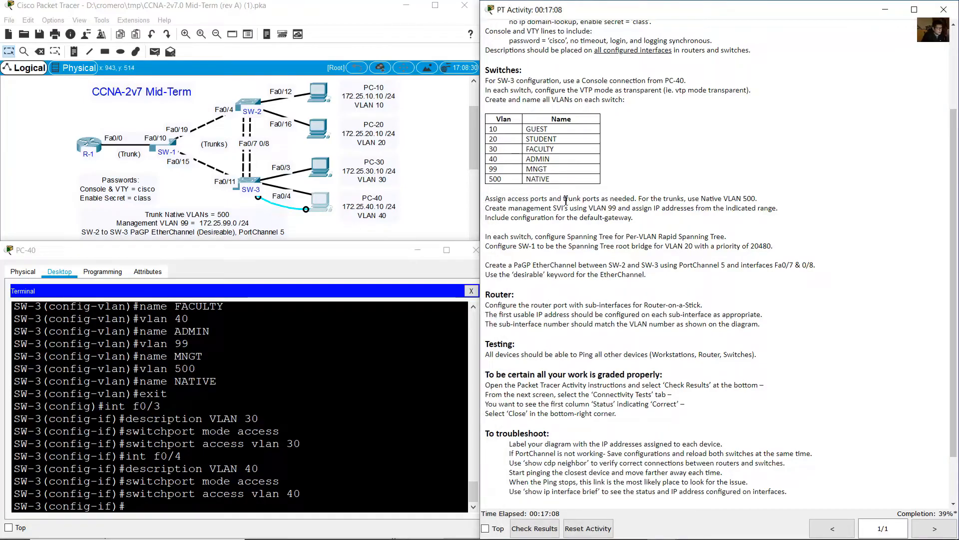
left_click_drag(565, 200, 760, 200)
left_click(664, 200)
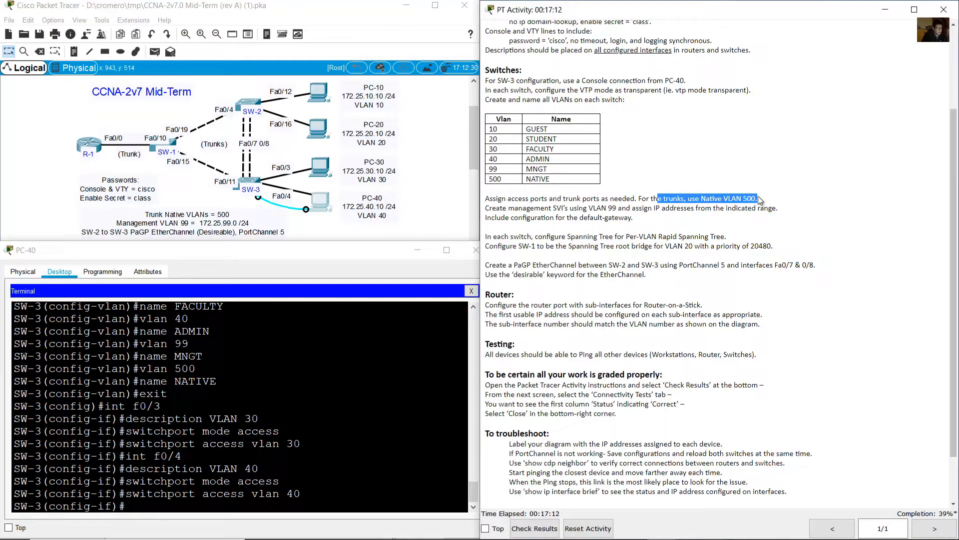
left_click(448, 154)
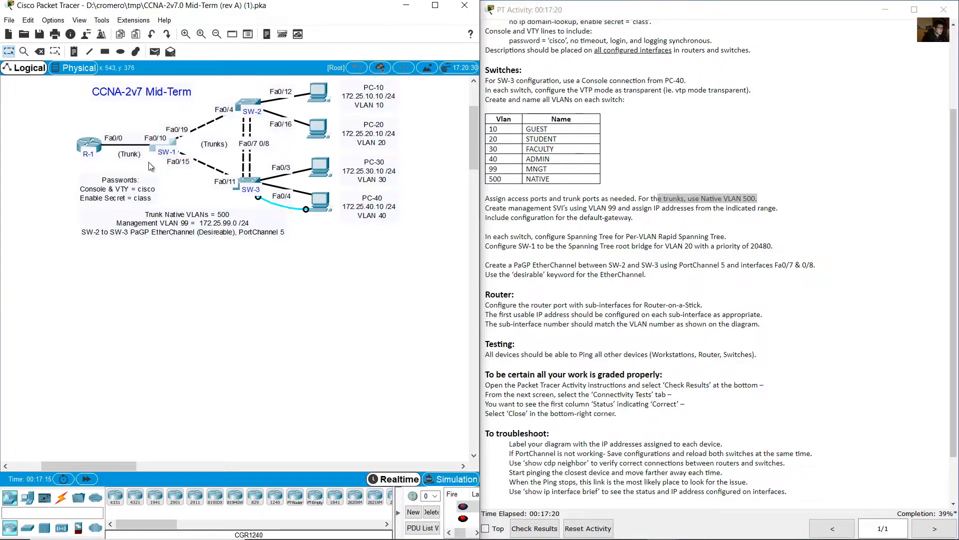
left_click(270, 291)
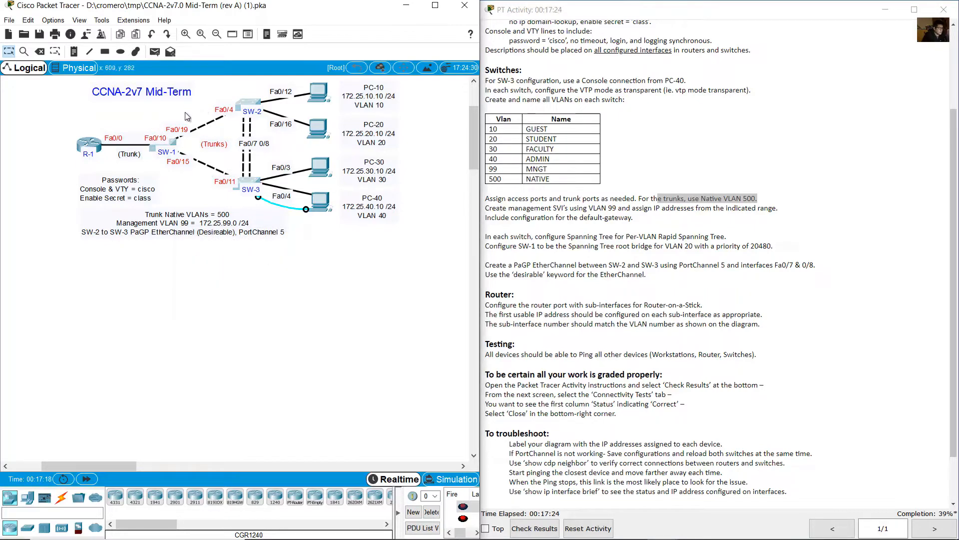
- On SW-1, enter configuration for the interface range f0/10,f0/15,f0/19 and set its description to Trunk Port
left_click(152, 147)
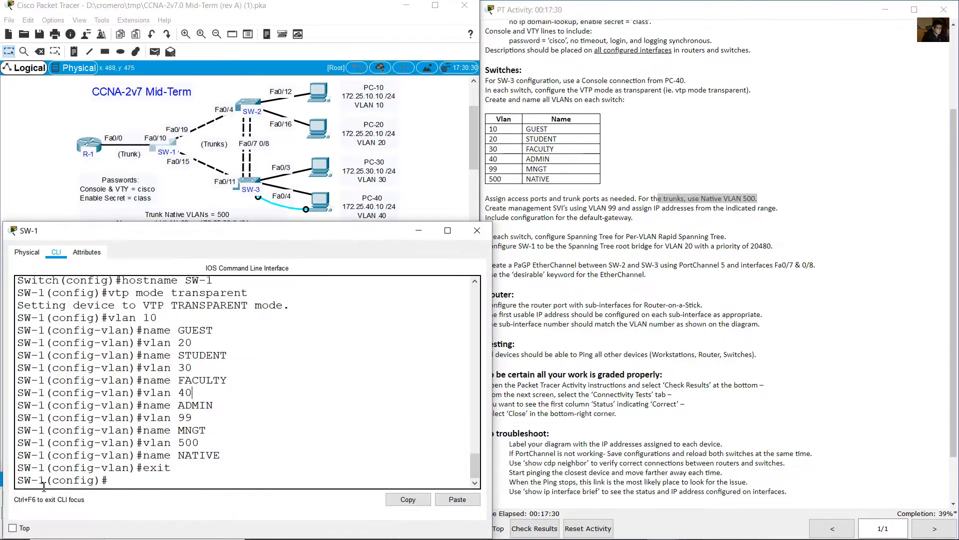
left_click_drag(44, 483, 13, 483)
left_click(176, 481)
type("int range f0/10,f0")
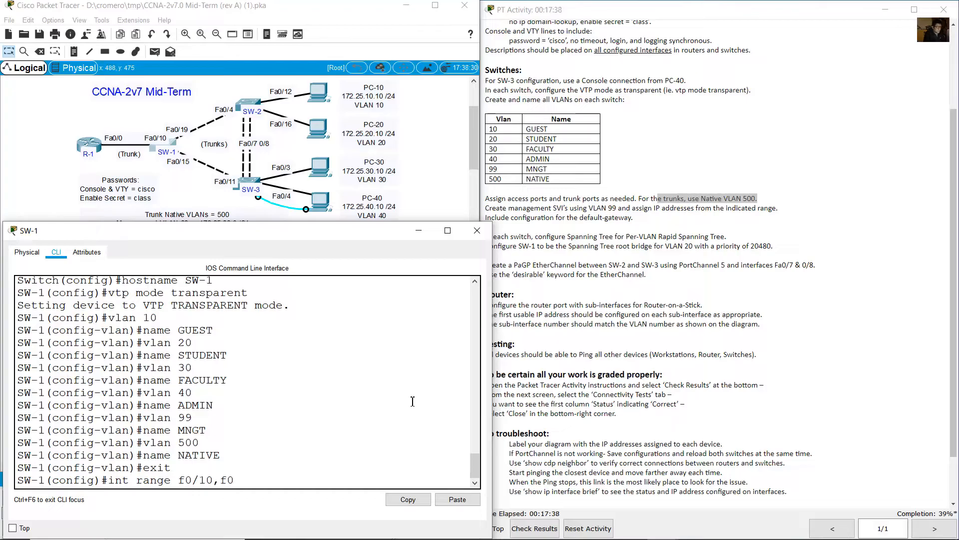
type("/15,f0/19")
key("Return")
type("description")
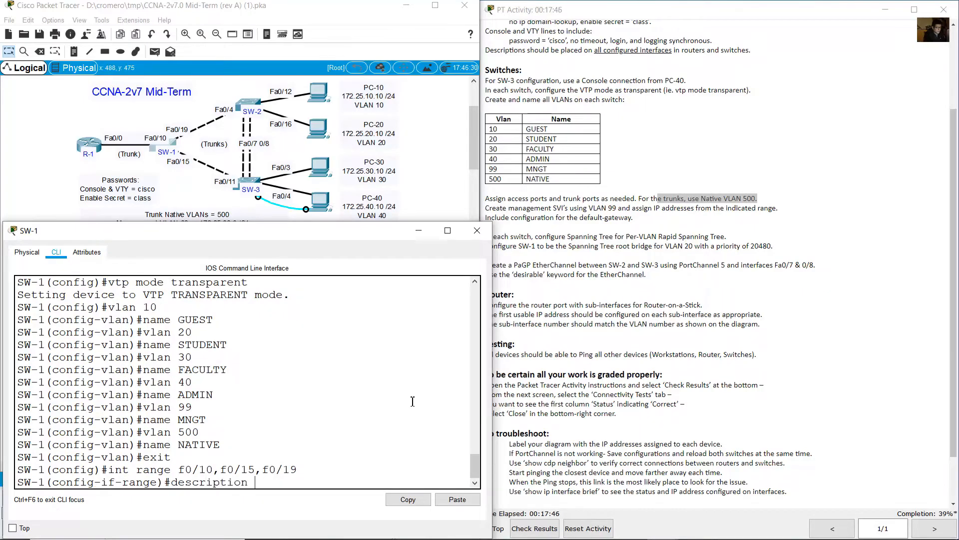
type(" TrunksPort")
key("Return")
- Set SW-1's f0/10, f0/15 and f0/19 interface range to switchport trunk mode
type("swi")
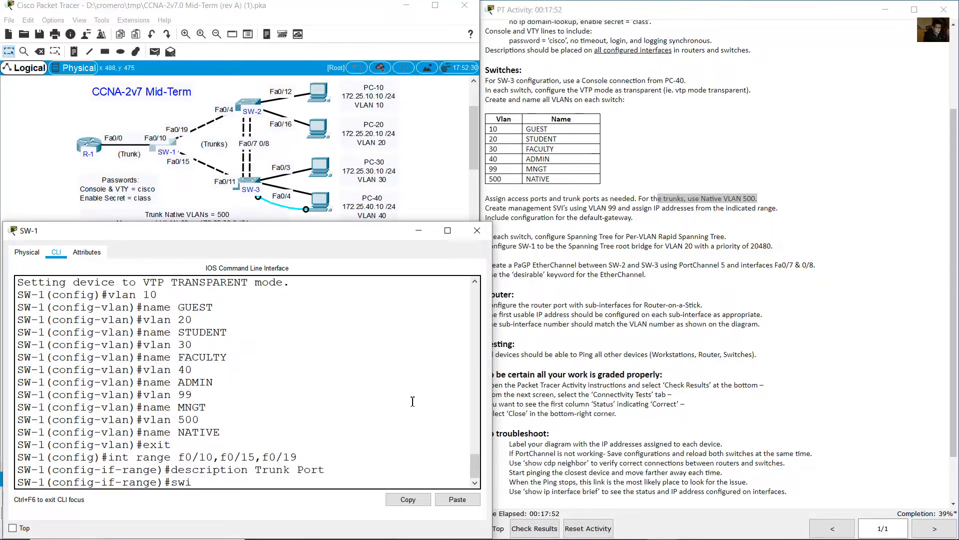
type("tchport mode trunk")
key("Return")
- Set native VLAN 500 on SW-1's trunk port range and put the SW-1 console away
key("Up")
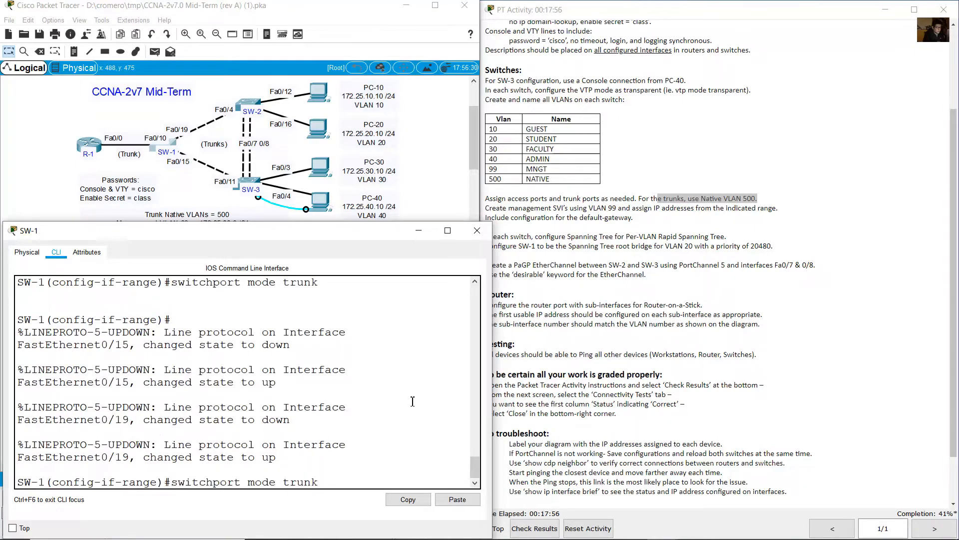
key("BackSpace")
key("BackSpace")
key("BackSpace")
key("BackSpace")
key("BackSpace")
key("End")
type("native vla")
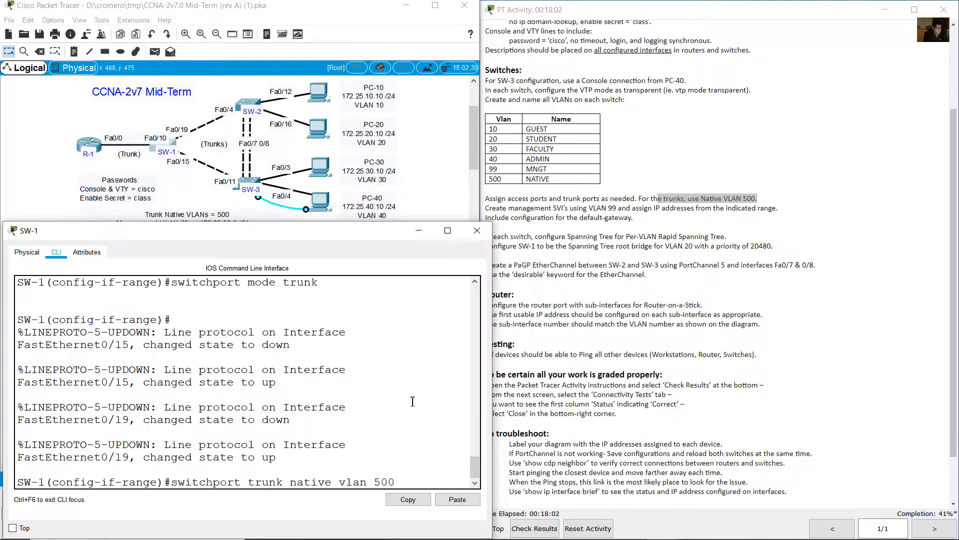
key("Return")
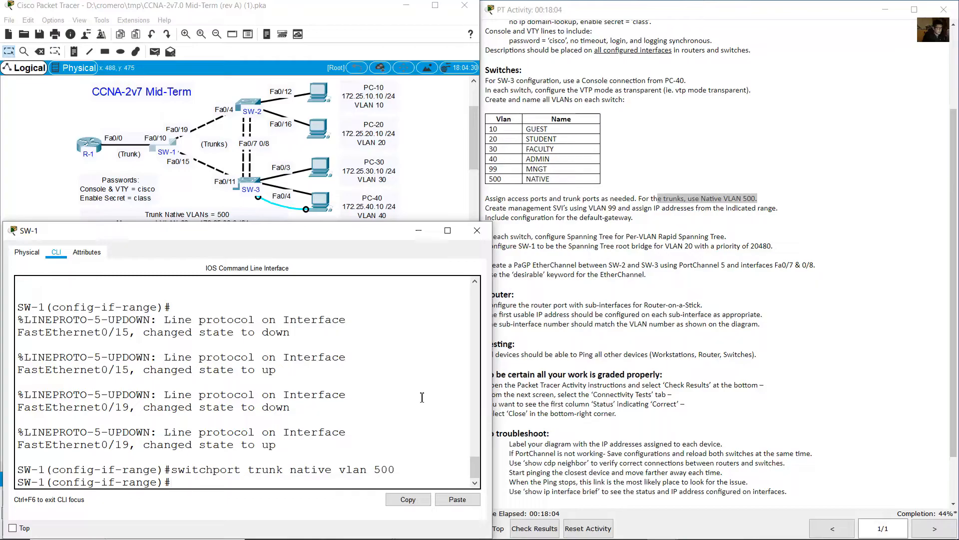
left_click(526, 203)
left_click_drag(490, 180, 565, 184)
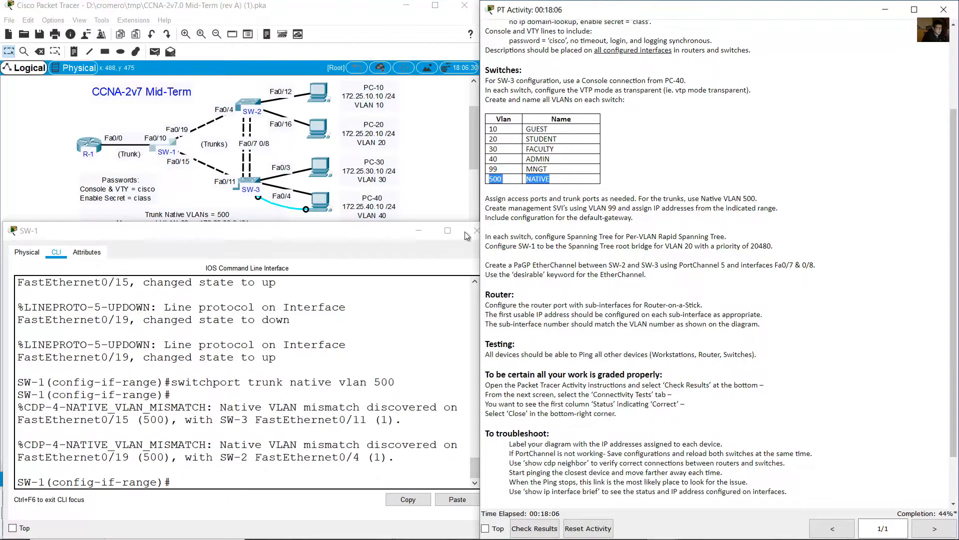
left_click(400, 235)
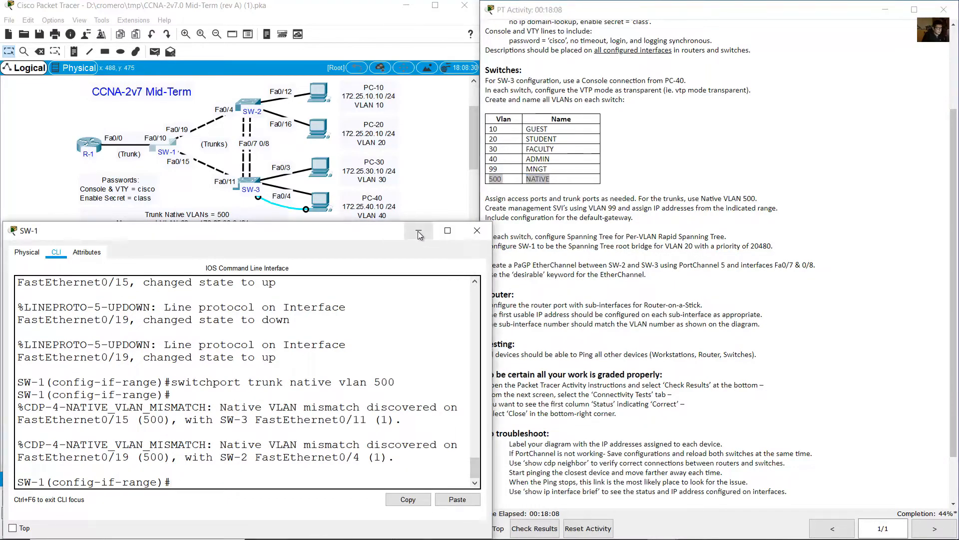
left_click(418, 231)
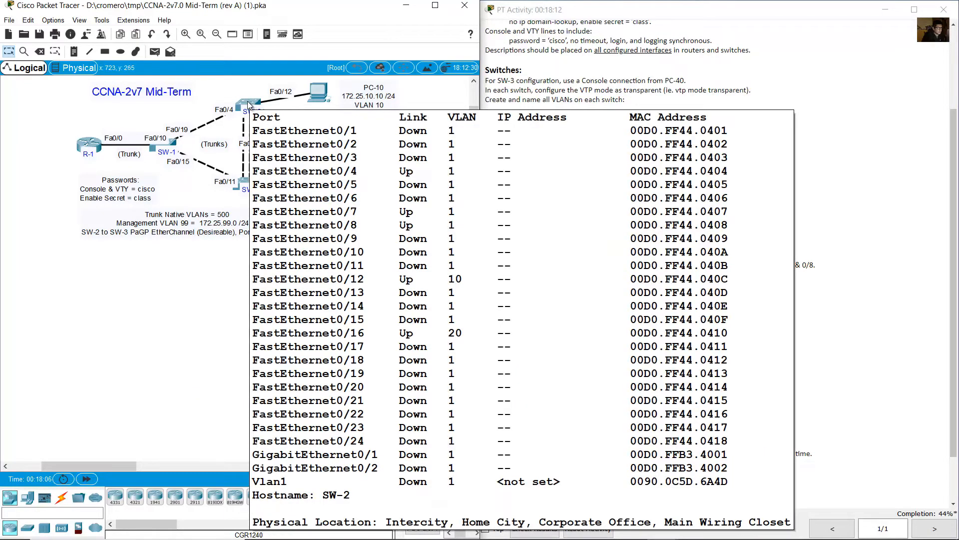
- On SW-2, return to global configuration and enter configuration for the interface range f0/4,f0/7-8
left_click(248, 104)
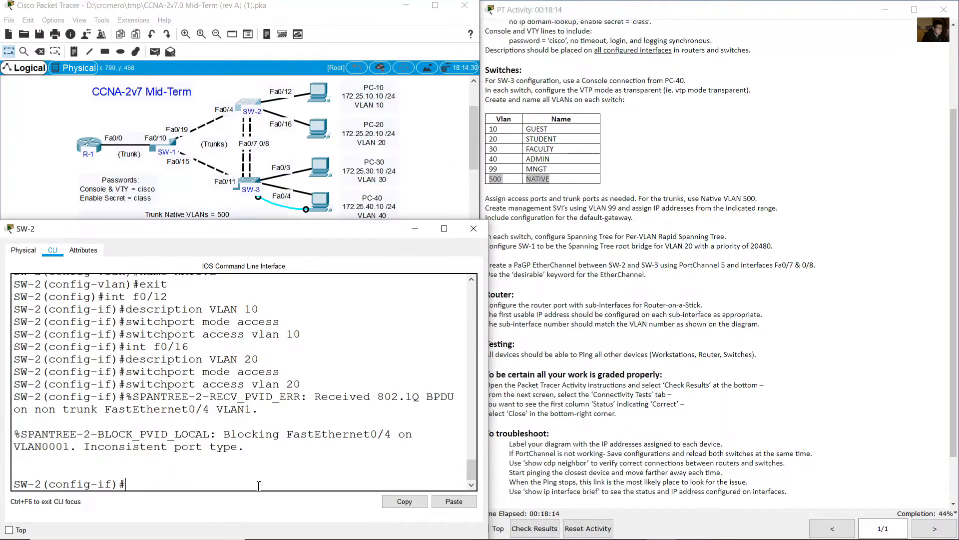
left_click(200, 91)
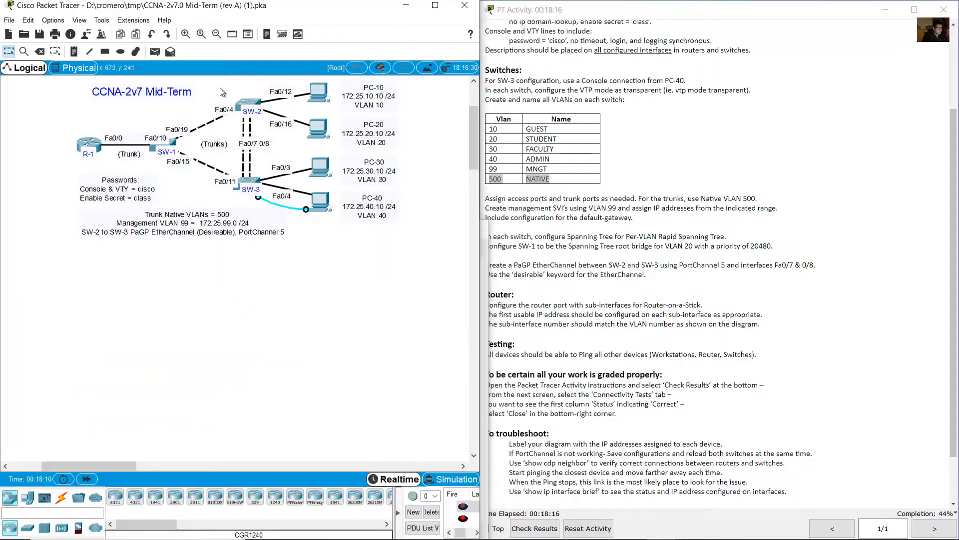
left_click(252, 102)
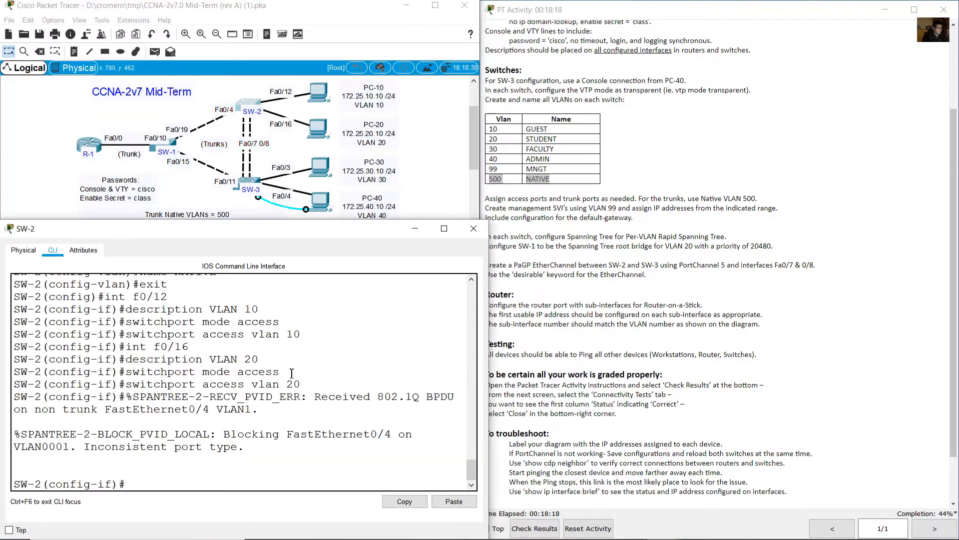
type("int")
key("BackSpace")
key("BackSpace")
type("exit")
key("Return")
type("int range f0/")
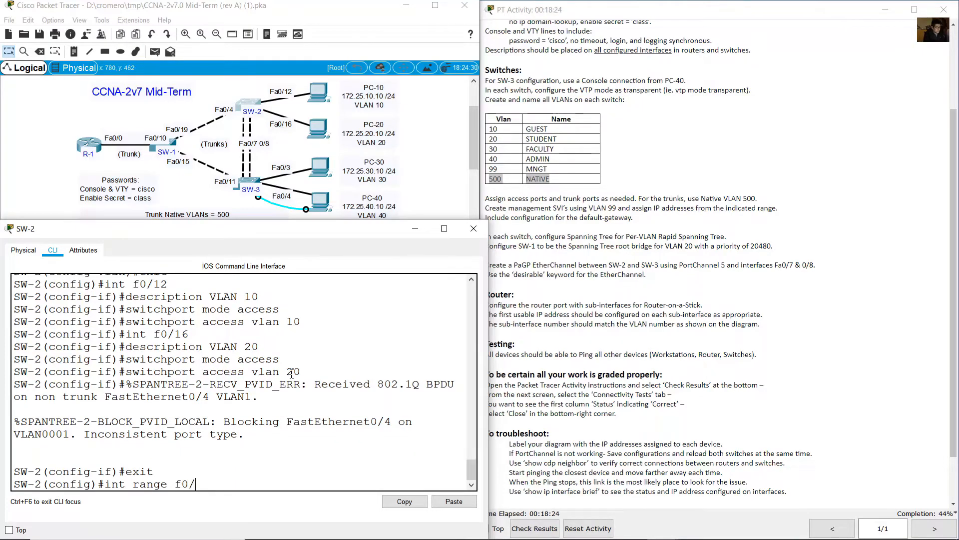
type("4,f0/")
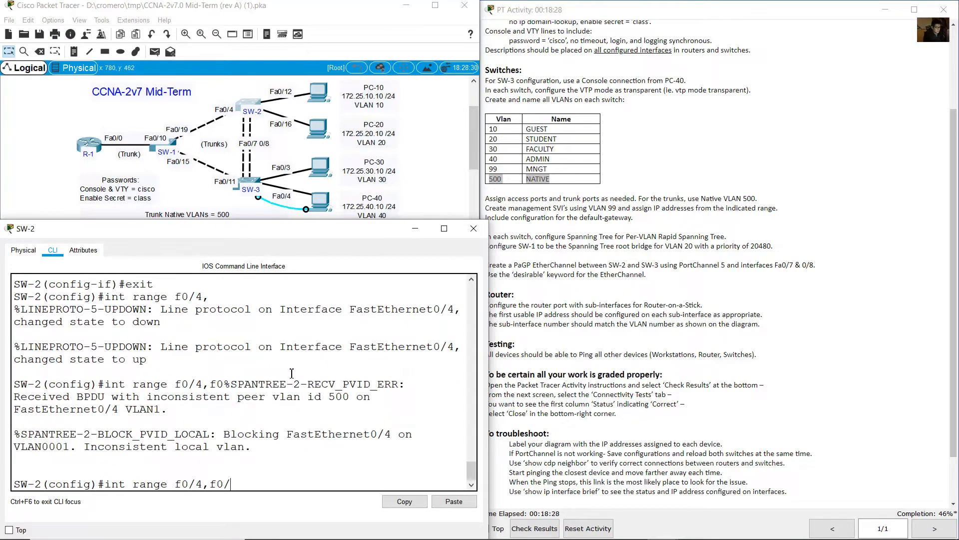
type("-8")
mouse_move(251, 484)
left_mouse_down()
mouse_move(106, 484)
mouse_move(264, 486)
left_mouse_up()
left_click(264, 486)
left_click(232, 89)
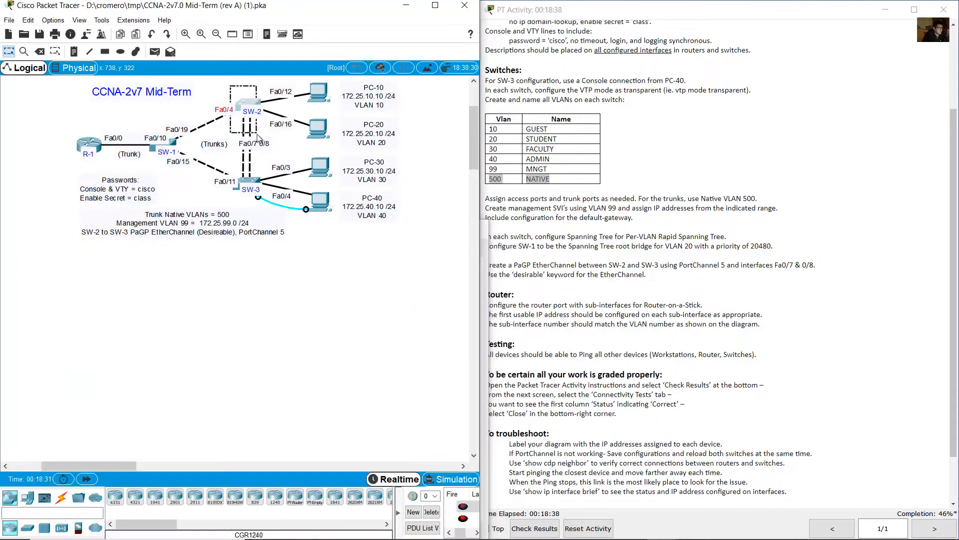
left_click(252, 100)
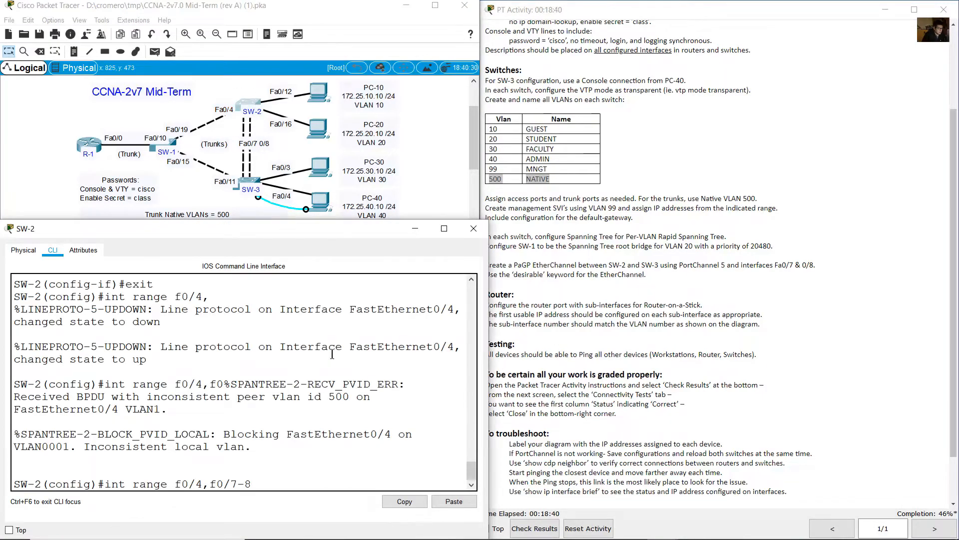
key("Return")
- Give SW-2's f0/4,f0/7-8 range the description Trunk Port and set it to switchport trunk mode
type("des")
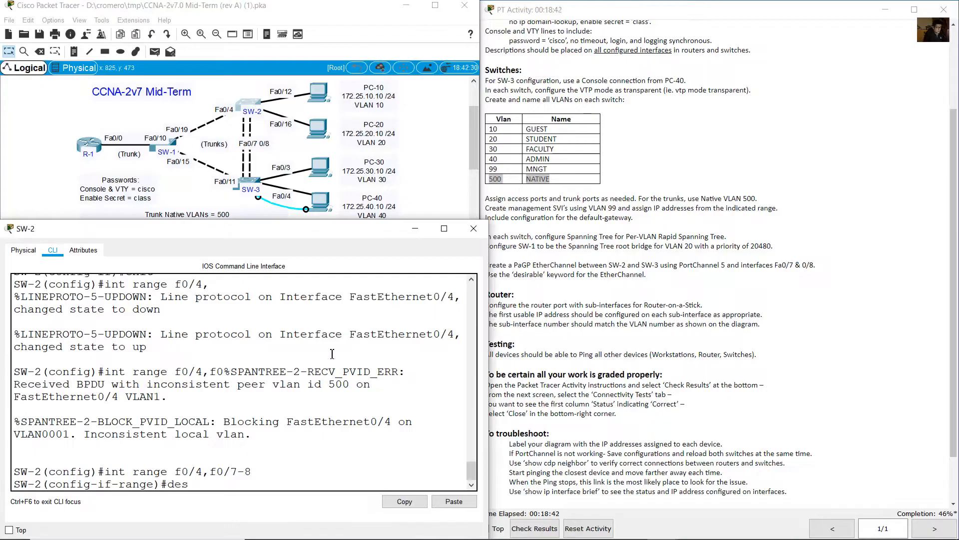
type("cription trunk po")
key("BackSpace")
key("BackSpace")
key("BackSpace")
key("BackSpace")
key("BackSpace")
type("Trunk Port")
key("Return")
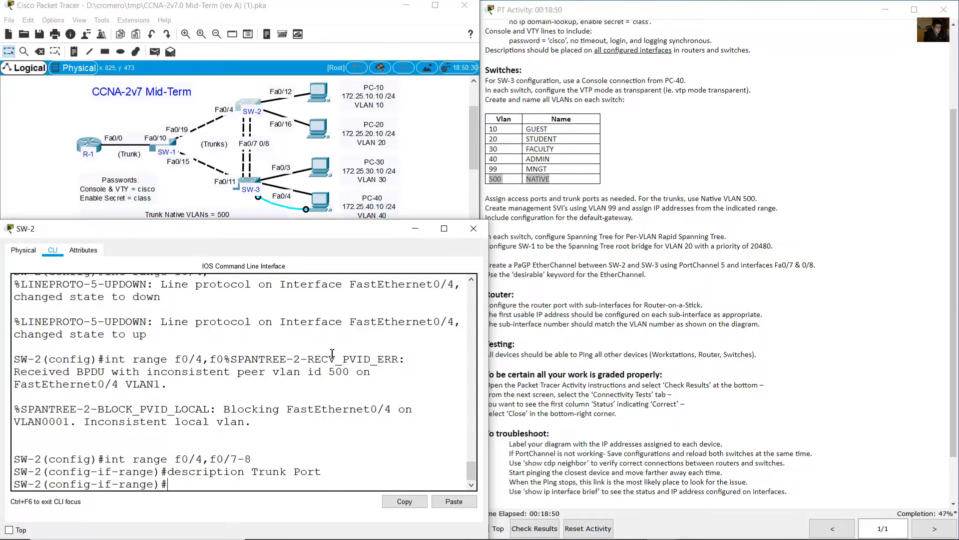
type("switchport mode trunk")
key("Return")
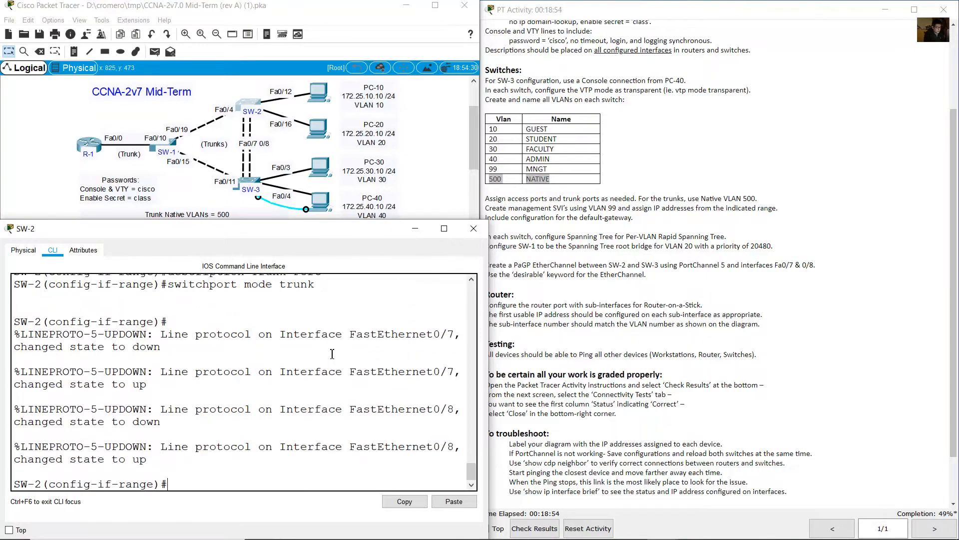
- Set native VLAN 500 on SW-2's trunk port range and return to global configuration
key("Up")
key("BackSpace")
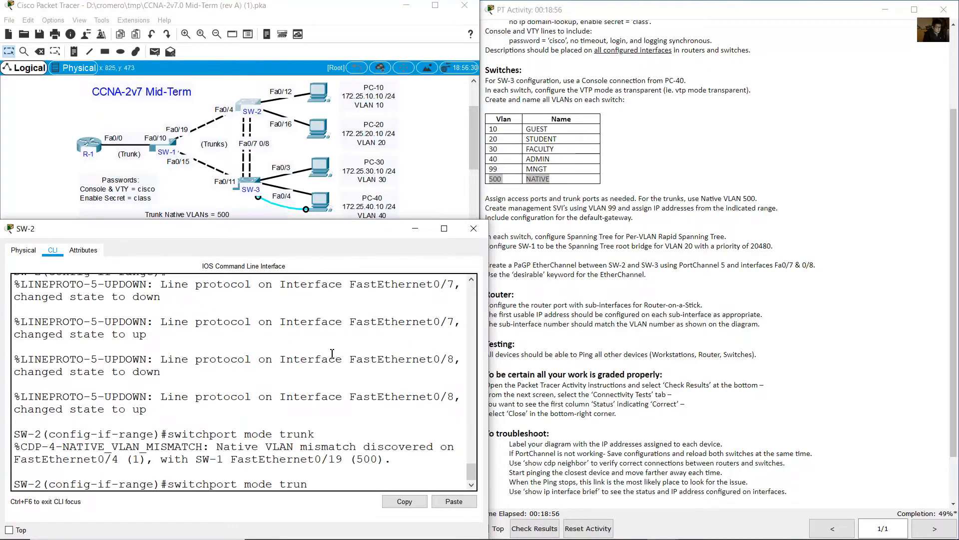
key("BackSpace")
key("BackSpace")
key("BackSpace")
key("BackSpace")
type("trn")
key("BackSpace")
type("unk native vlan 500")
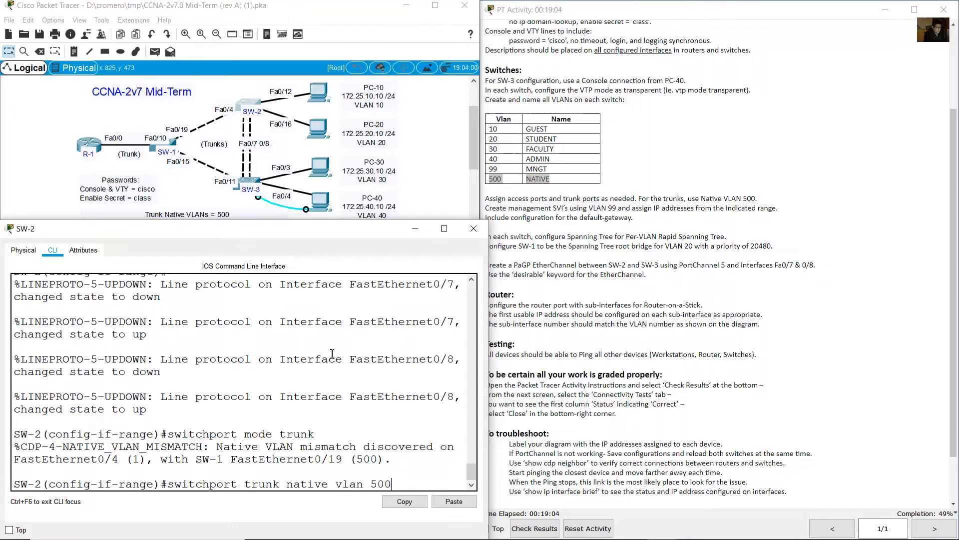
key("Return")
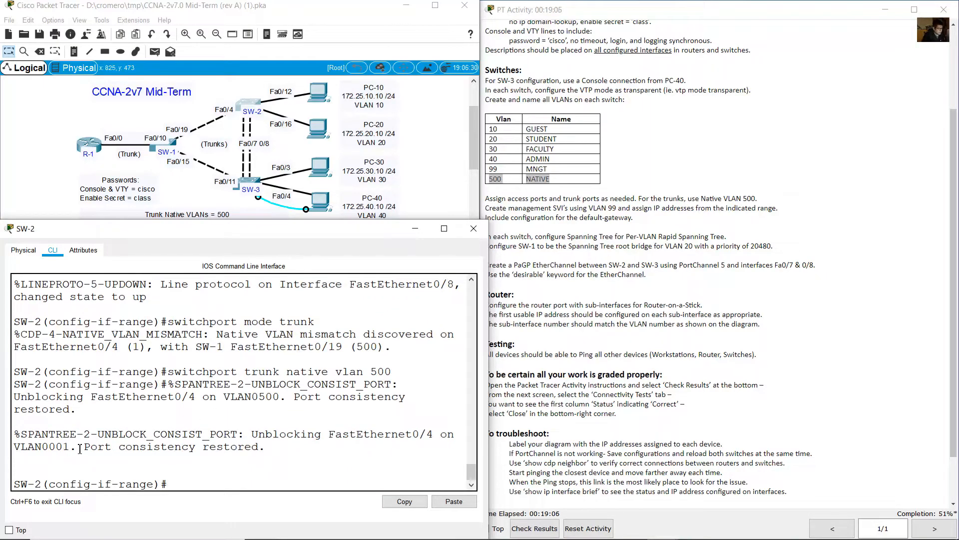
left_click_drag(80, 448, 266, 446)
left_click(282, 449)
scroll(279, 408, "up", 1)
left_click_drag(167, 401, 400, 403)
left_click(360, 454)
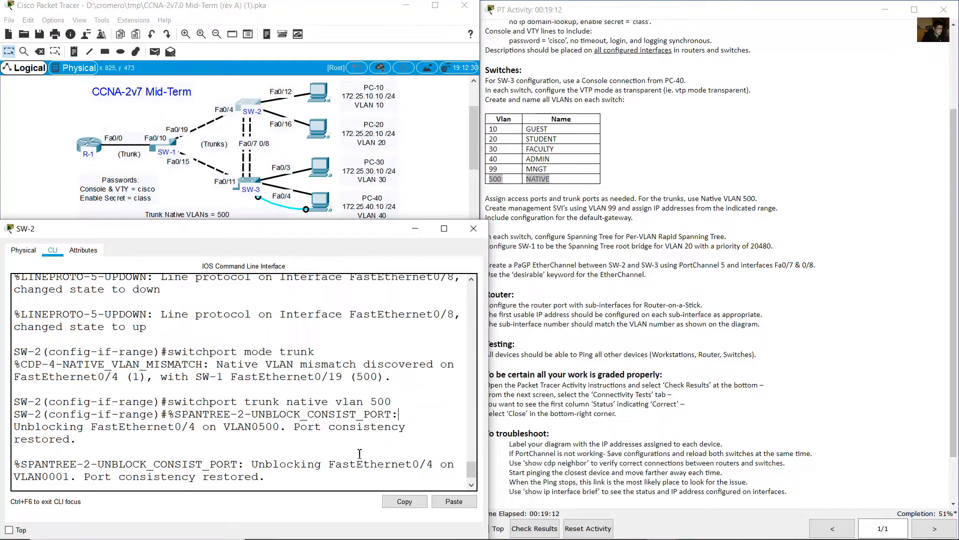
scroll(246, 474, "down", 1)
type("exit")
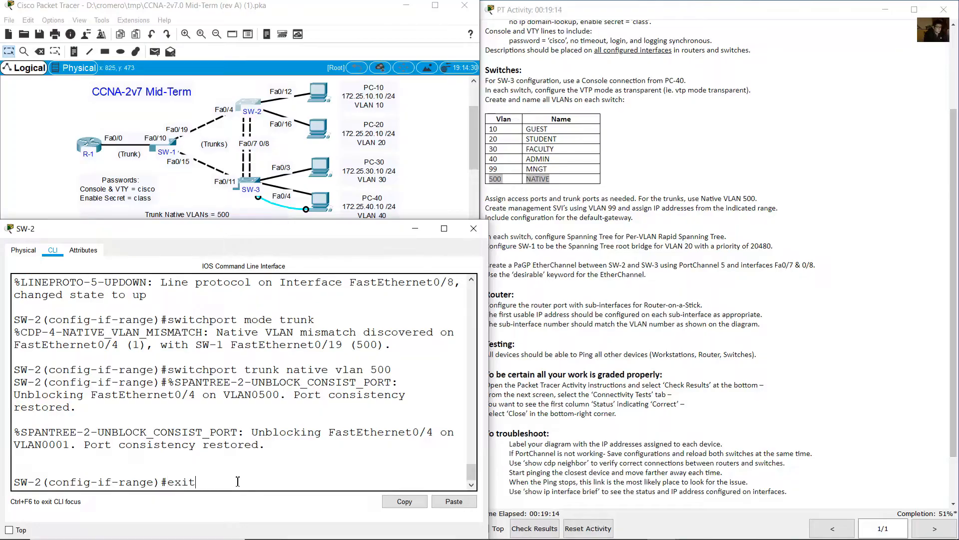
key("Return")
- From PC-40's console terminal, enter configuration for SW-3's interface range f0/7-8,f0/11
left_click(203, 190)
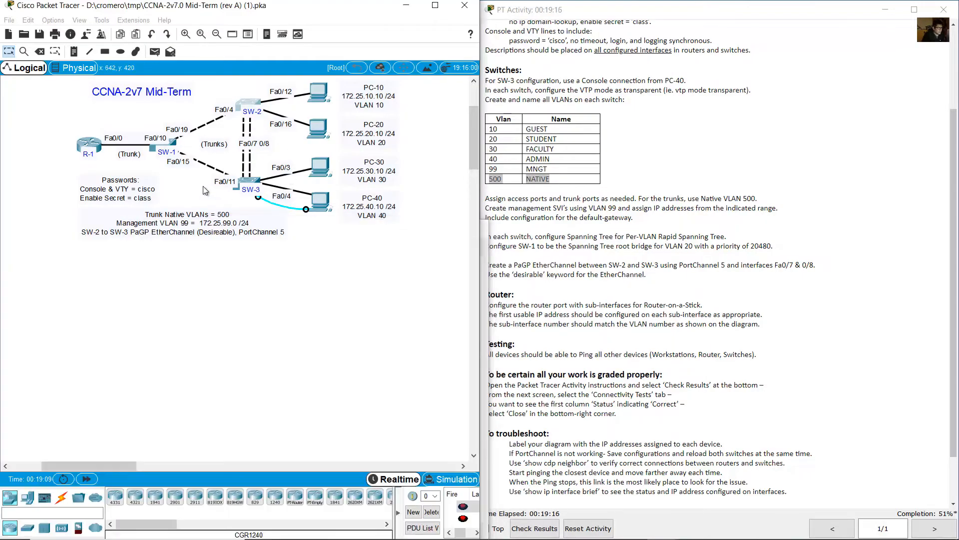
left_click(258, 183)
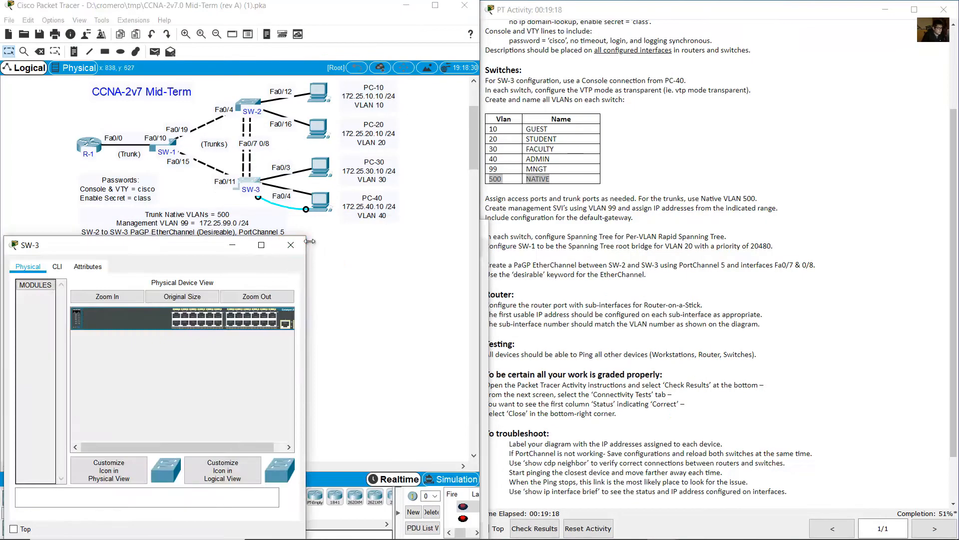
left_click(292, 245)
left_click(317, 202)
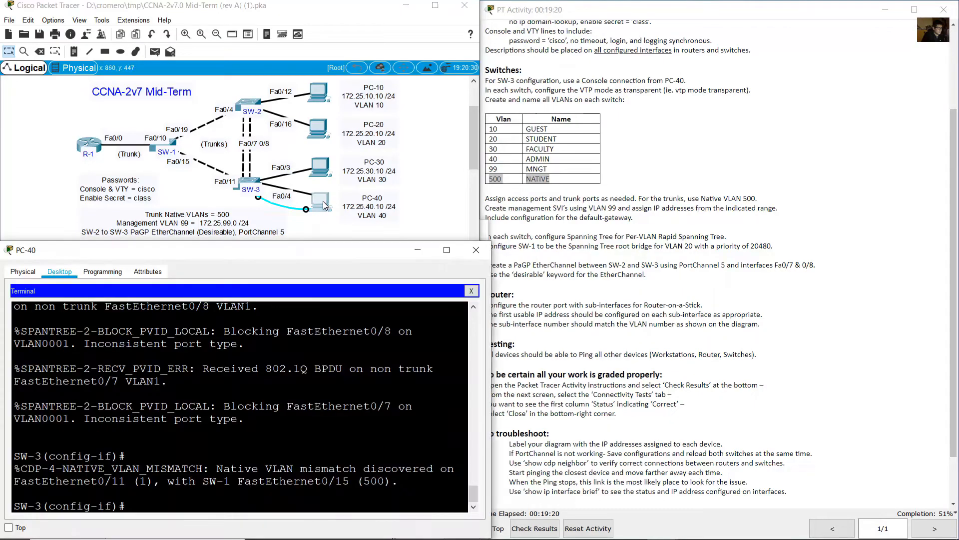
type("e")
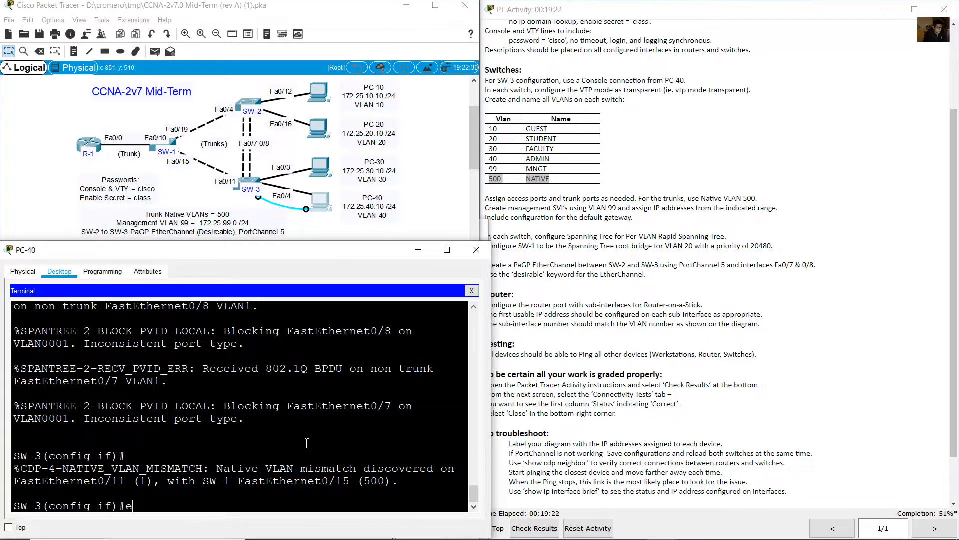
type("xit")
key("Return")
type("int range f0")
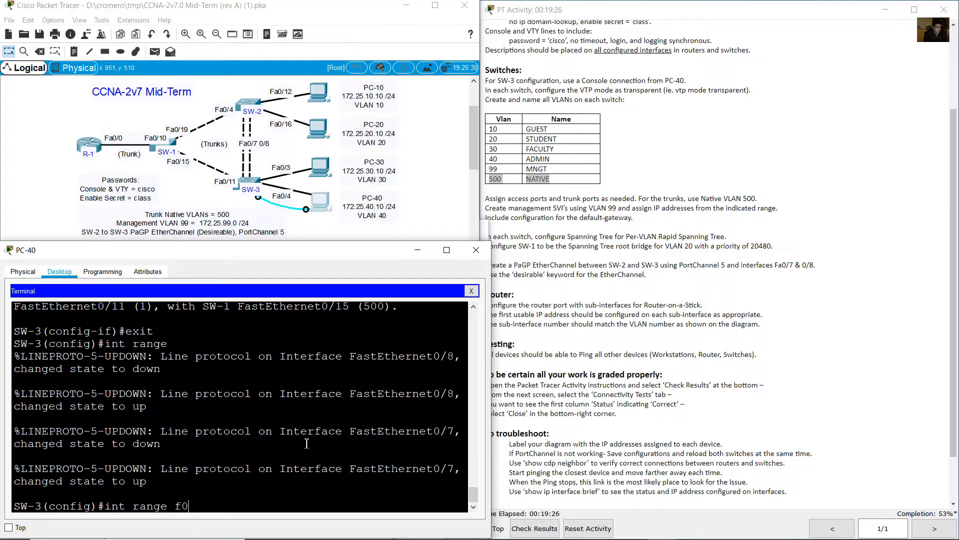
type("/")
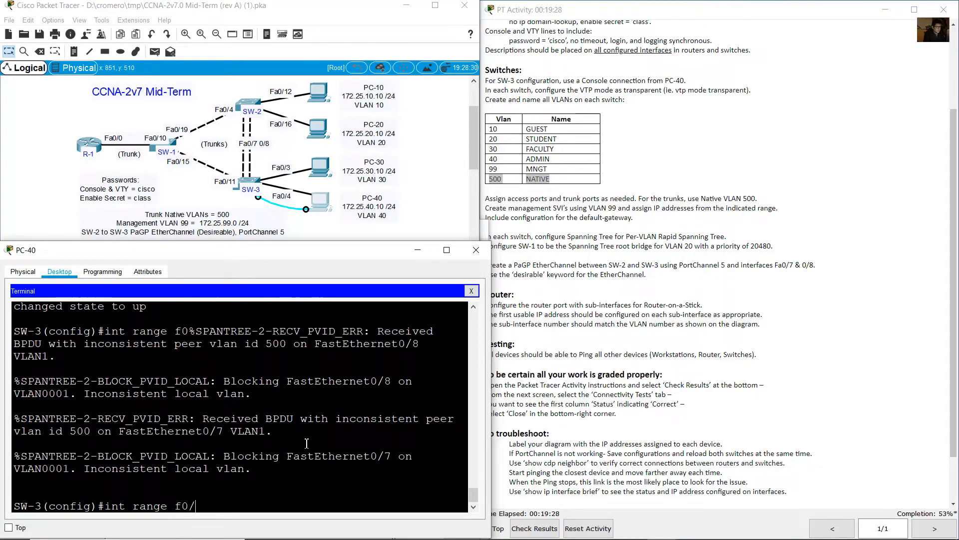
type("7,8,f0/11")
key("Return")
key("Up")
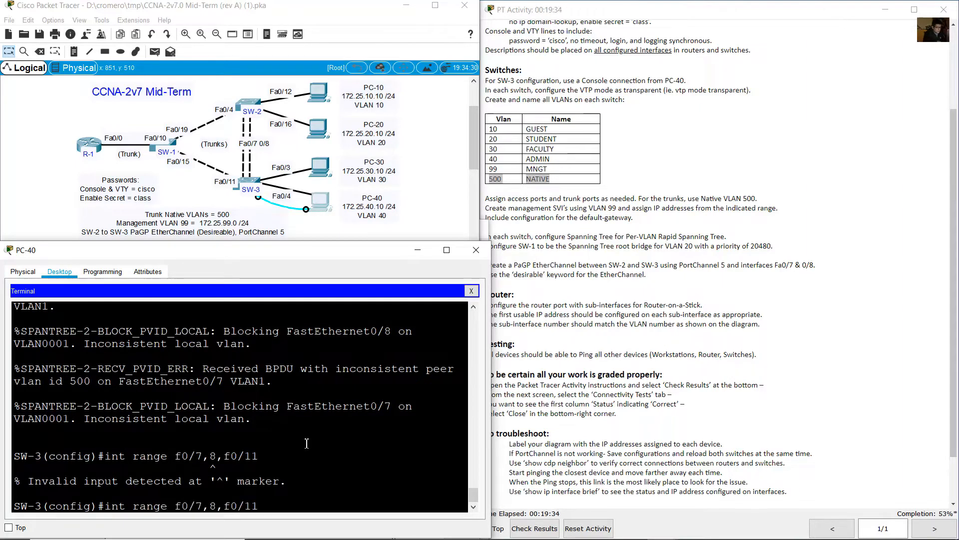
key("BackSpace")
type("'")
key("BackSpace")
type("-")
key("Return")
- Give SW-3's f0/7-8,f0/11 range the description Trunk Port and set it to switchport trunk mode
type("desc")
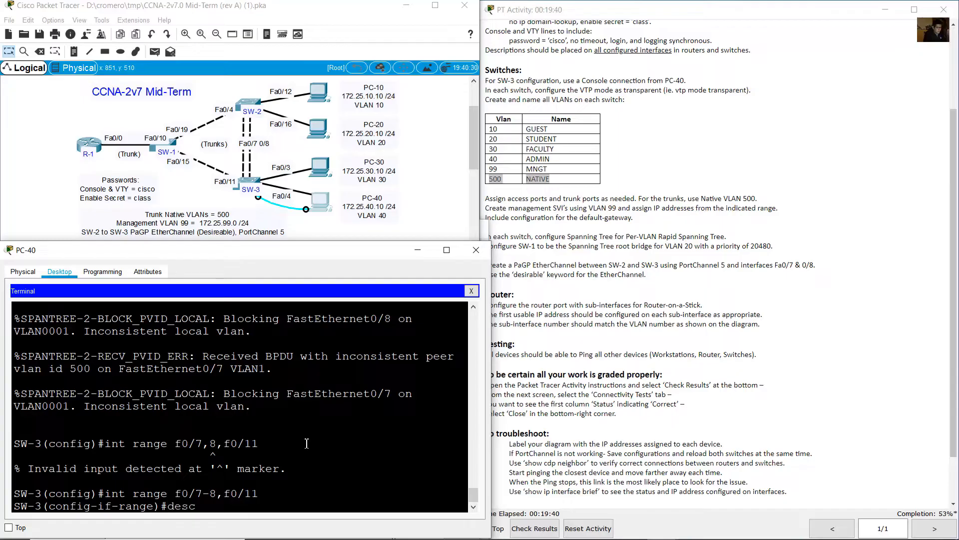
type("ription Trunk Port")
key("Return")
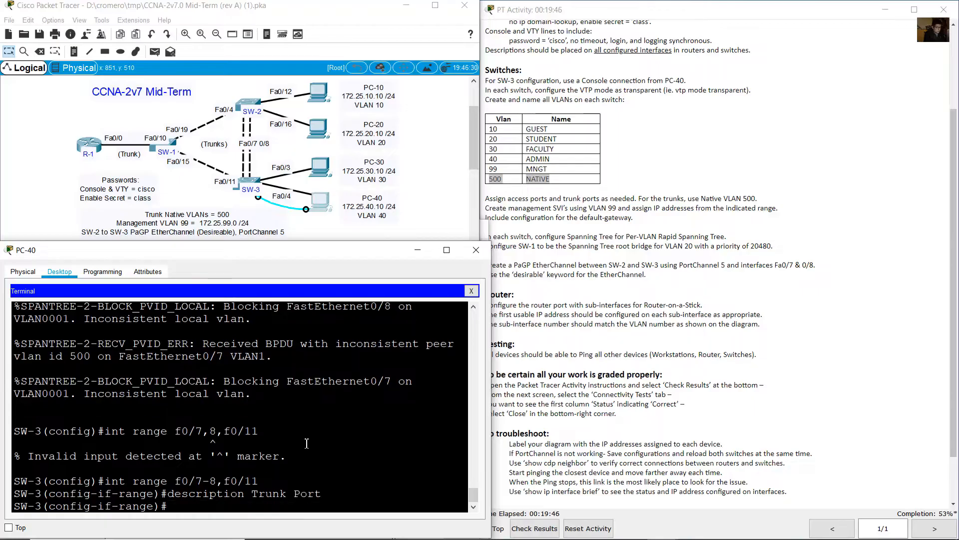
type("switchport mode trunk")
key("Return")
- Set native VLAN 500 on SW-3's trunk port range, return to global configuration and put the PC-40 terminal away
key("Up")
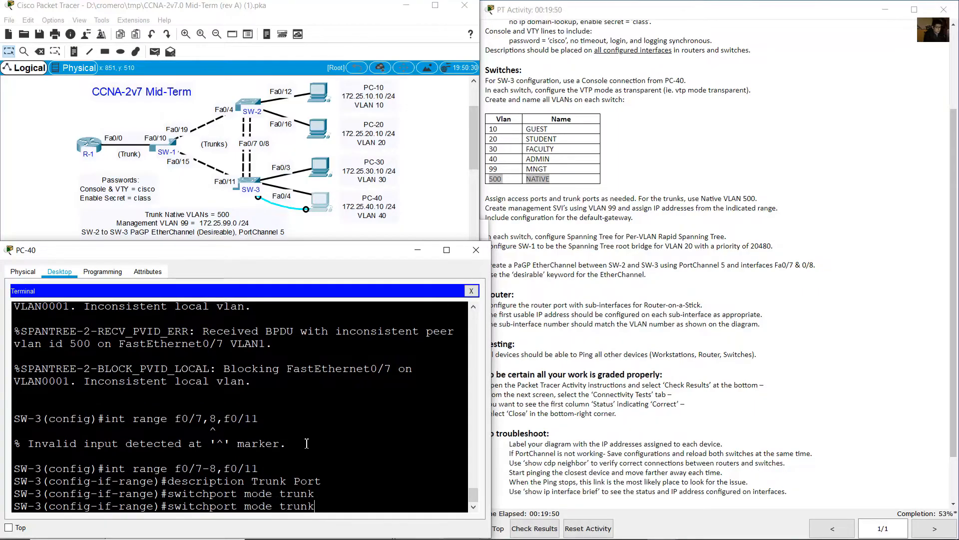
key("BackSpace")
key("BackSpace")
key("BackSpace")
key("BackSpace")
key("BackSpace")
key("Right")
type("native vlan 500")
key("Return")
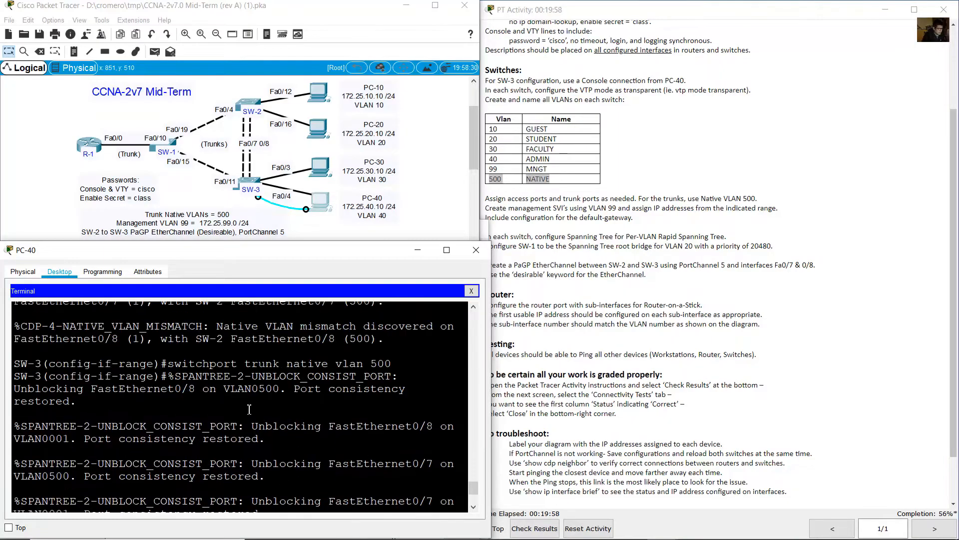
scroll(183, 374, "up", 2)
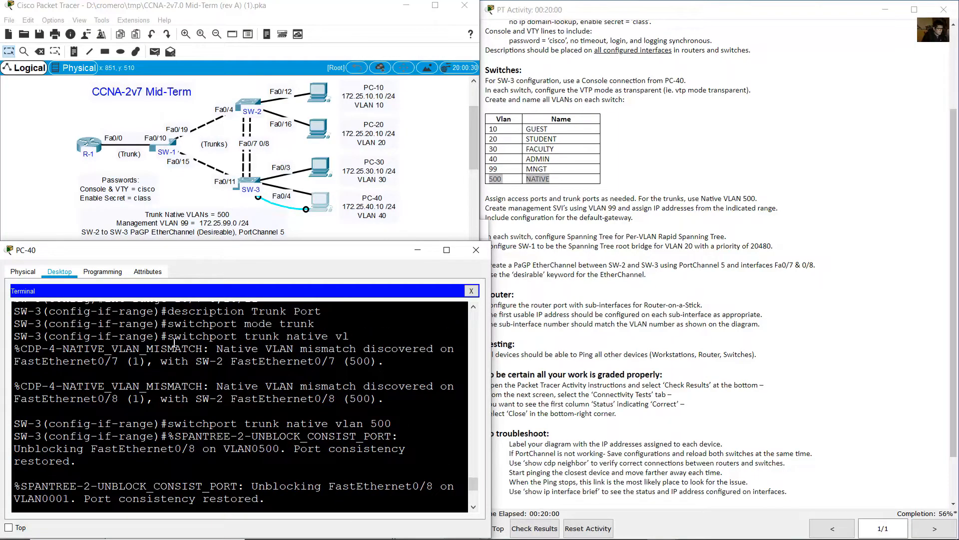
left_click_drag(174, 426, 225, 472)
left_click(231, 506)
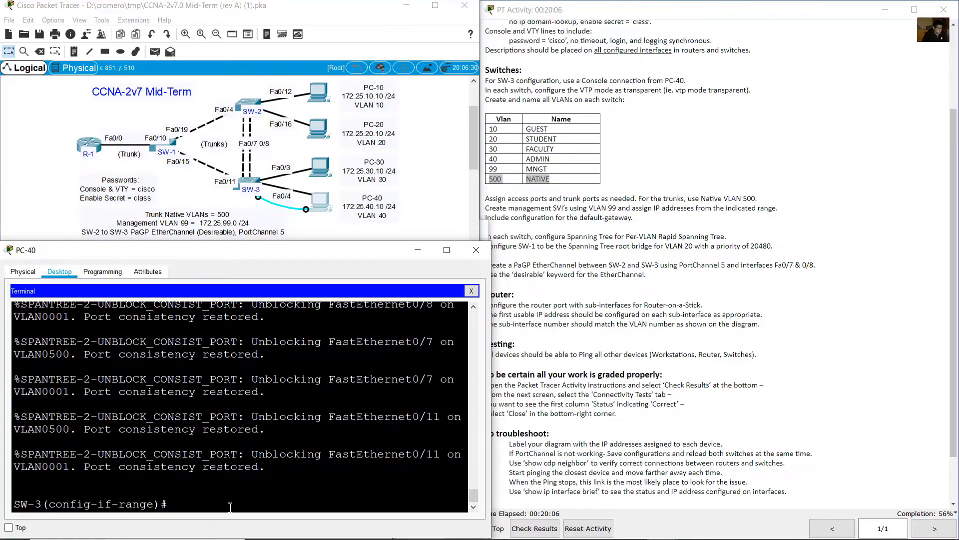
type("exit")
key("Return")
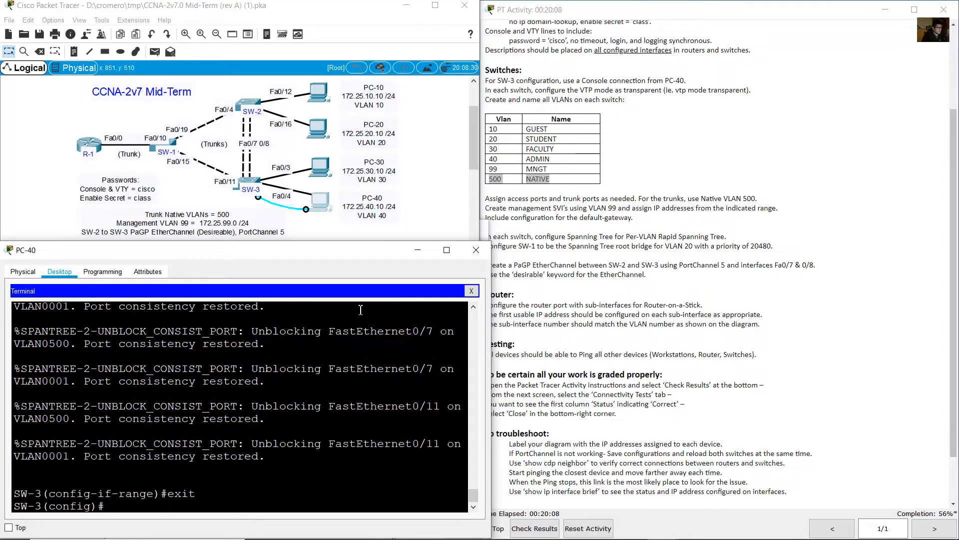
left_click(412, 253)
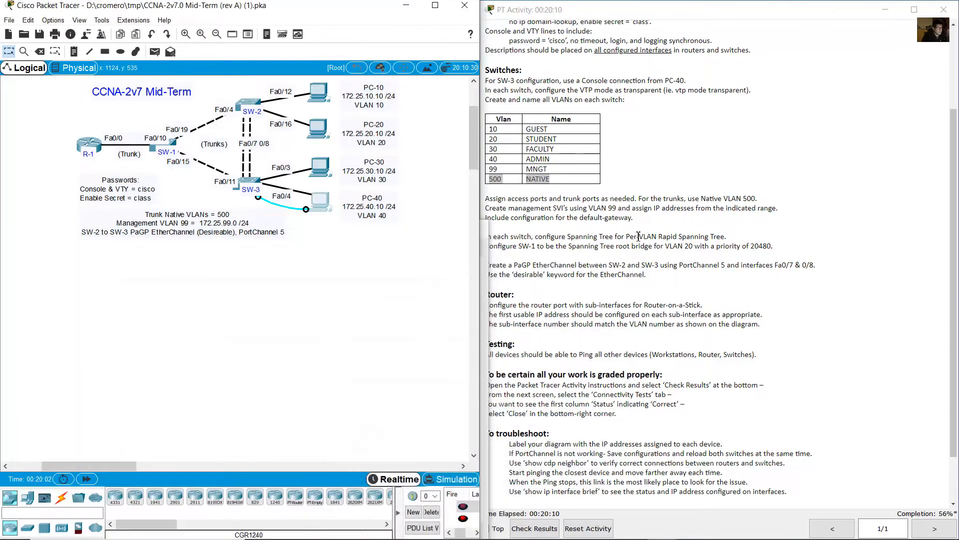
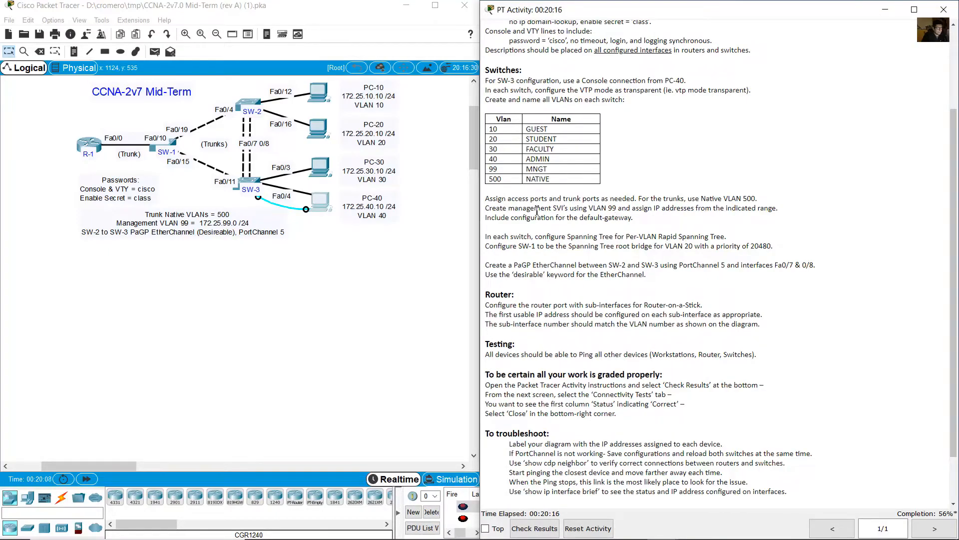
- In SW-1's command line, leave interface-range mode and create the management SVI for VLAN 99, as the activity instructions require
left_click_drag(488, 208, 628, 217)
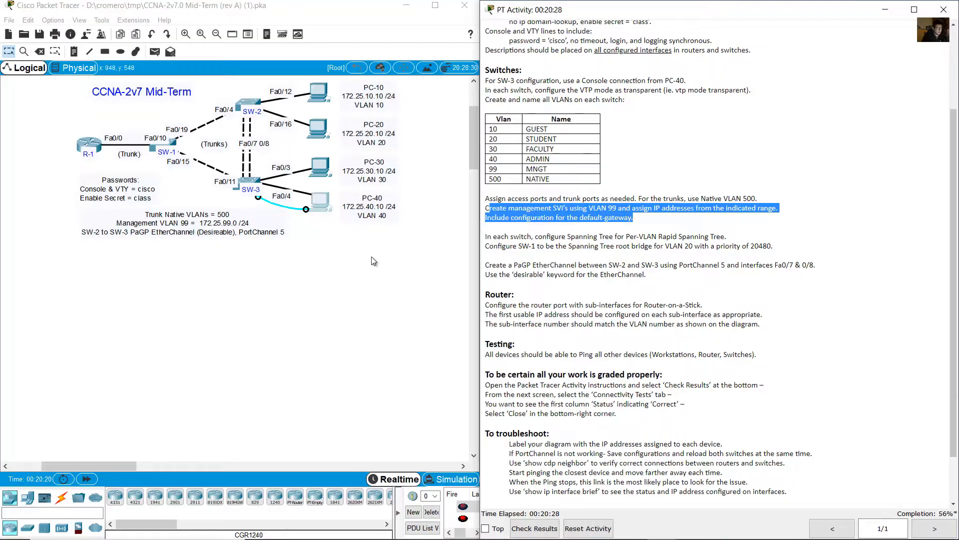
left_click(372, 260)
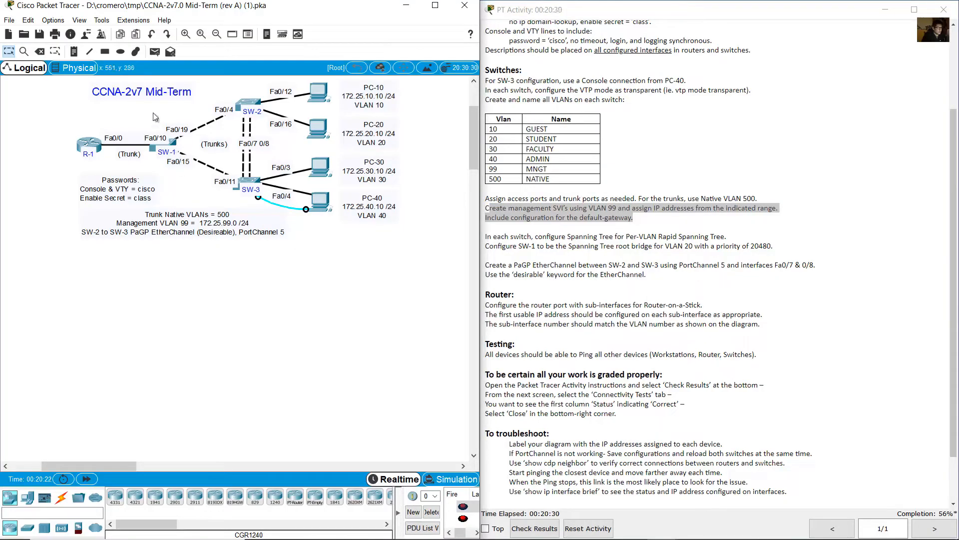
left_click(175, 145)
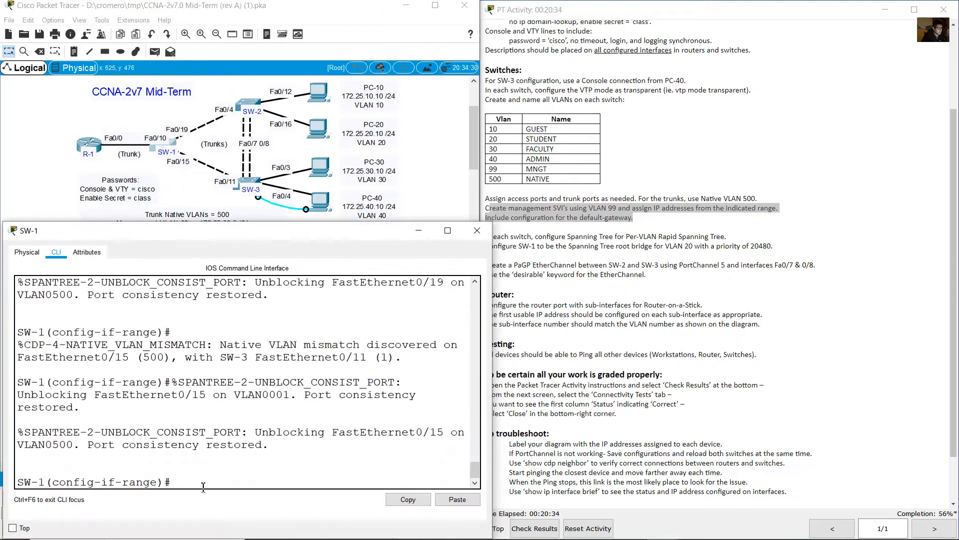
type("exit")
key("Return")
type("int")
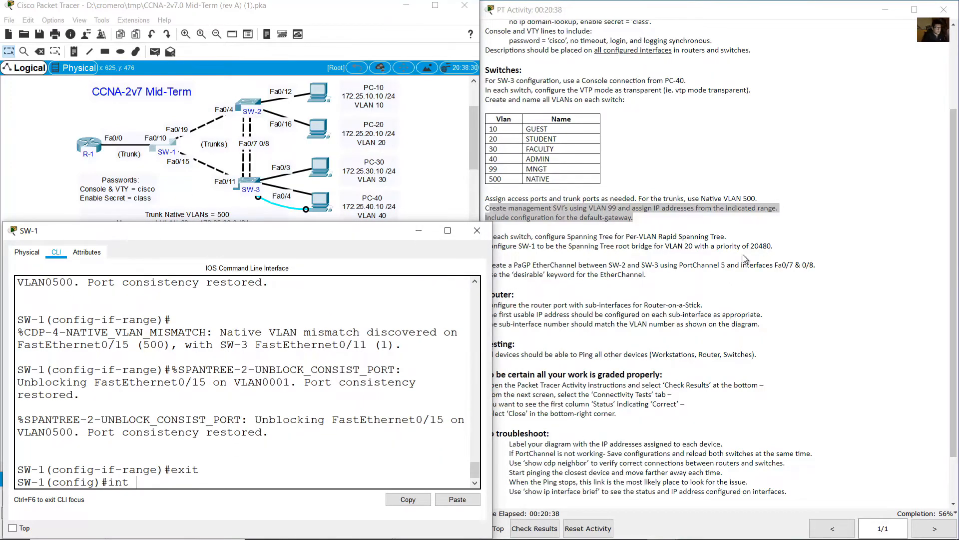
left_click(594, 199)
left_click(577, 202)
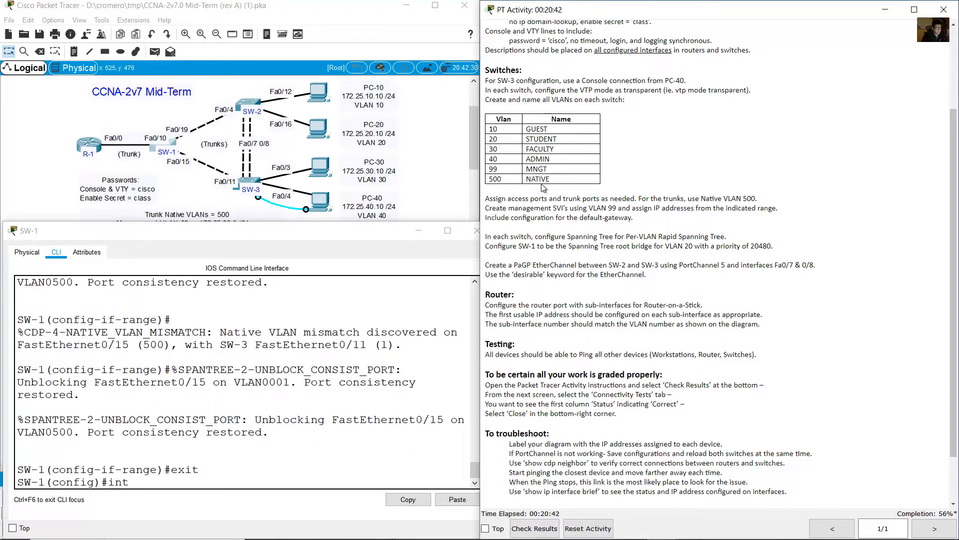
left_click_drag(494, 170, 564, 169)
left_click(640, 225)
left_click_drag(558, 210, 637, 210)
left_click(312, 404)
type("vla")
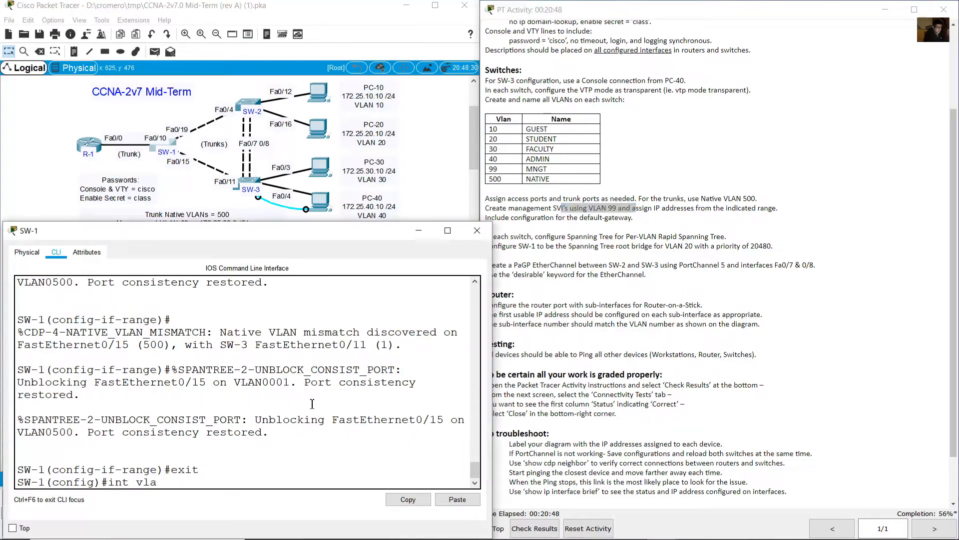
type("n 99")
key("Return")
- Give SW-1's VLAN 99 interface the description Management
type("d")
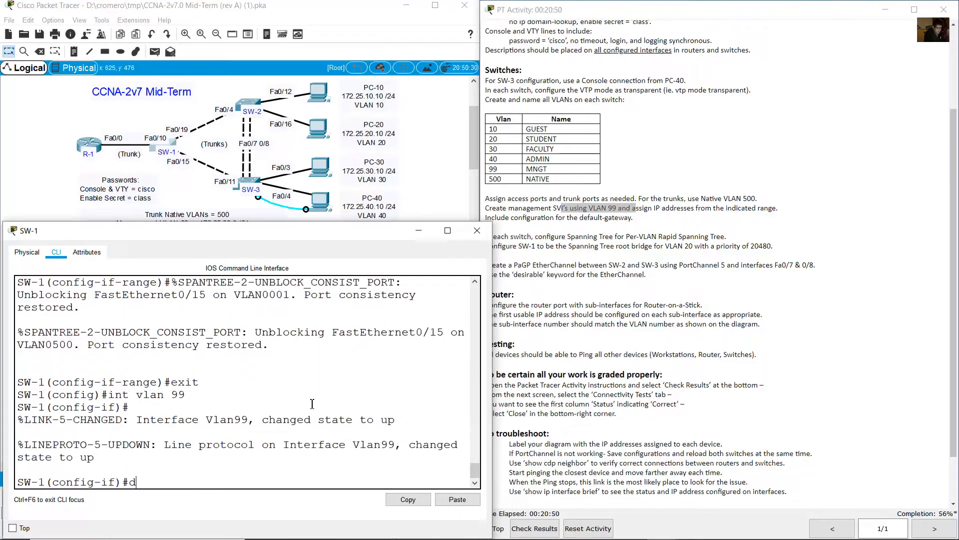
type("escription Management")
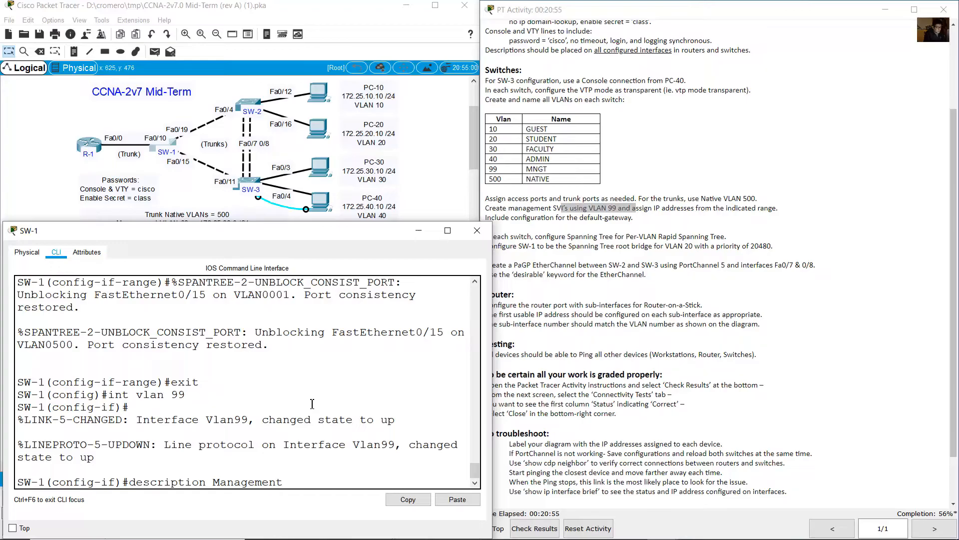
key("Return")
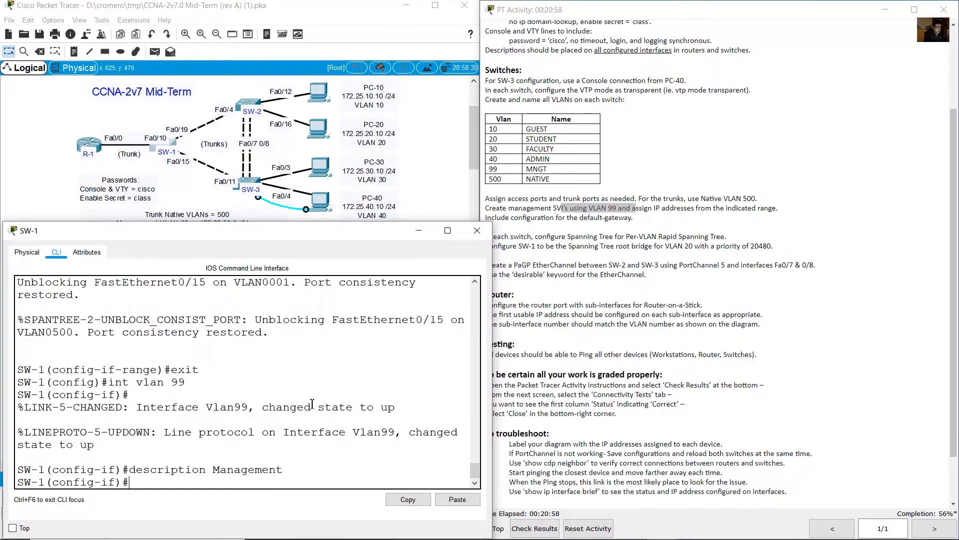
- Assign IP address 172.25.99.2 with mask 255.255.255.0 to SW-1's VLAN 99 interface, using the management range shown on the topology
type("ip address")
left_click(450, 187)
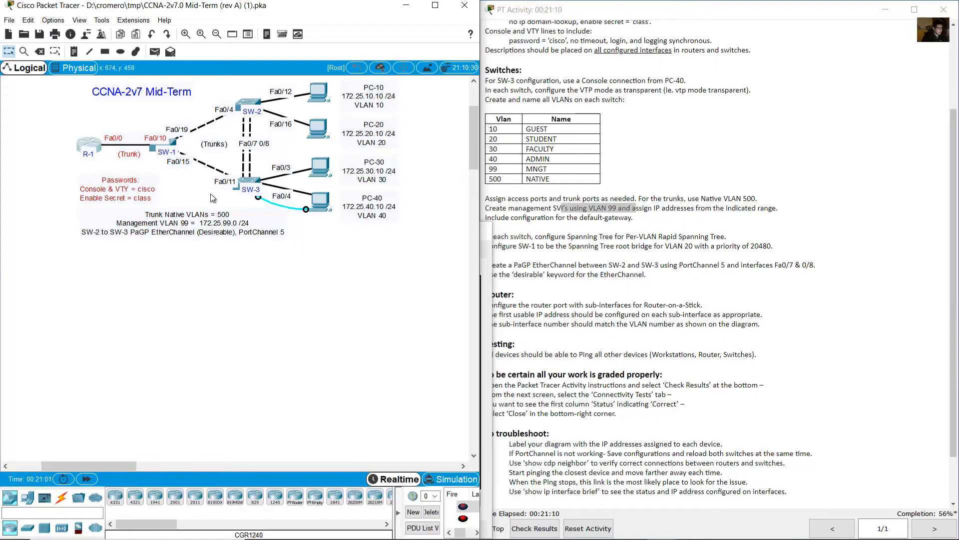
left_click(174, 145)
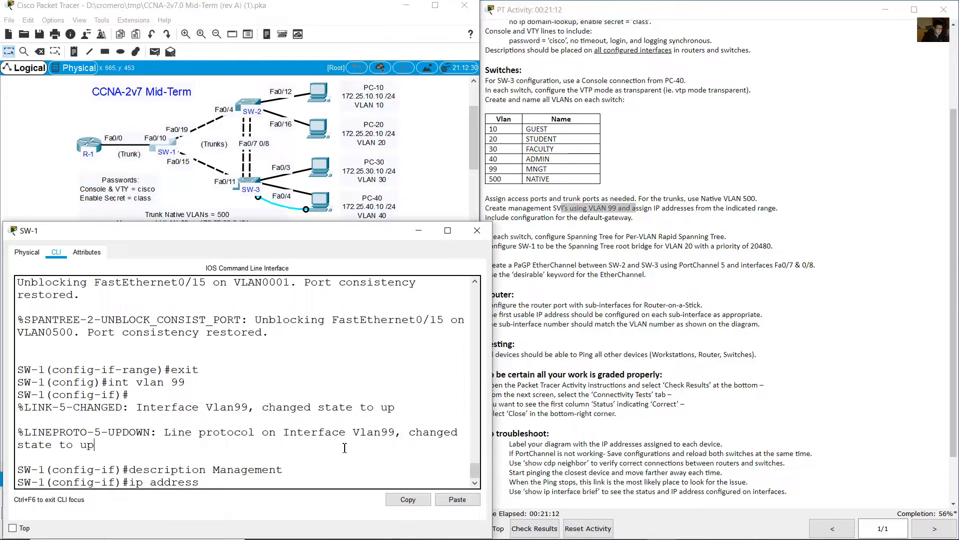
type("172.")
left_click(444, 192)
left_click_drag(252, 276, 149, 221)
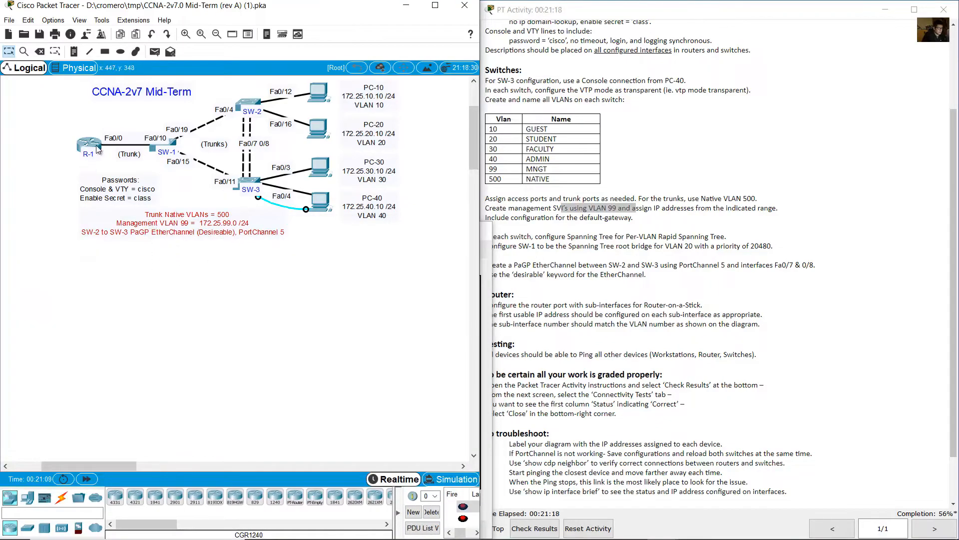
left_click(171, 146)
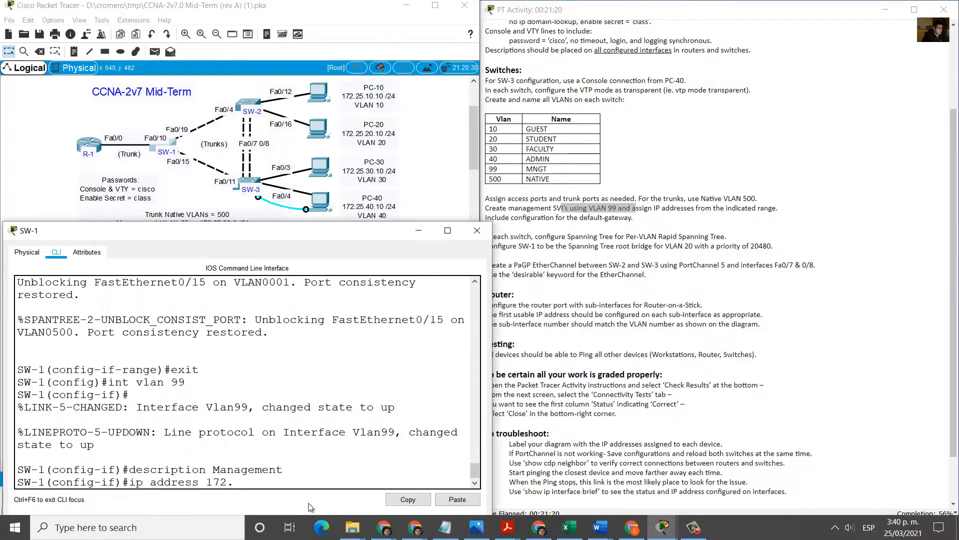
type("25.99.")
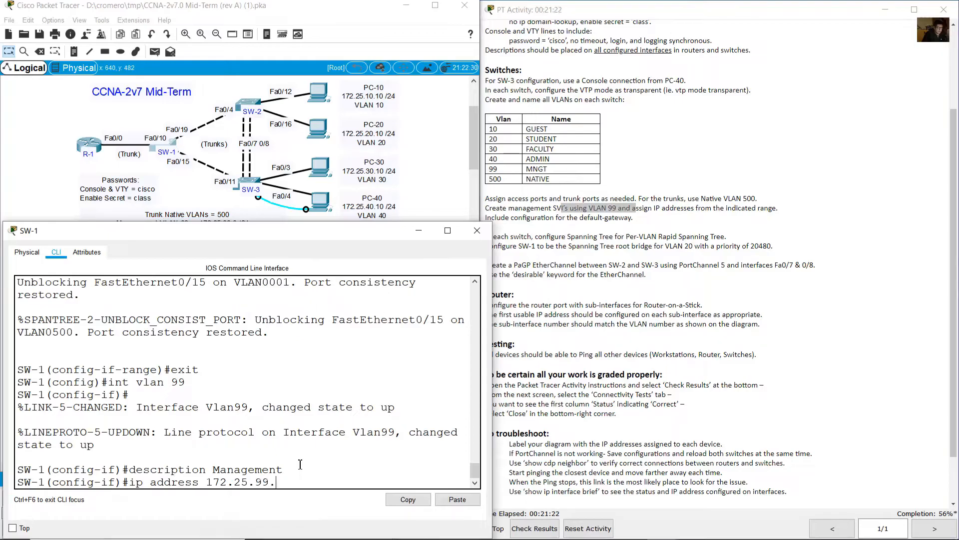
type("2 255.255.255.")
left_click(20, 166)
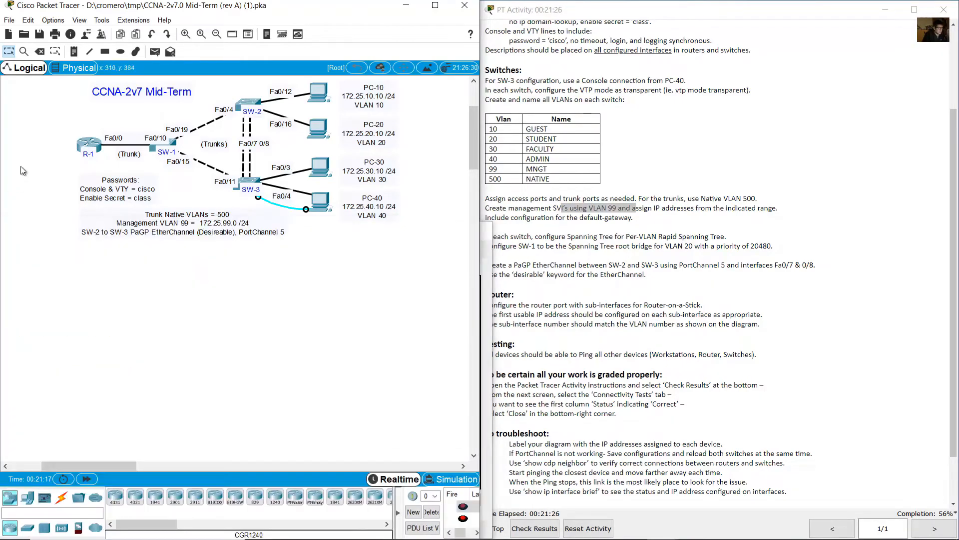
left_click_drag(250, 270, 190, 216)
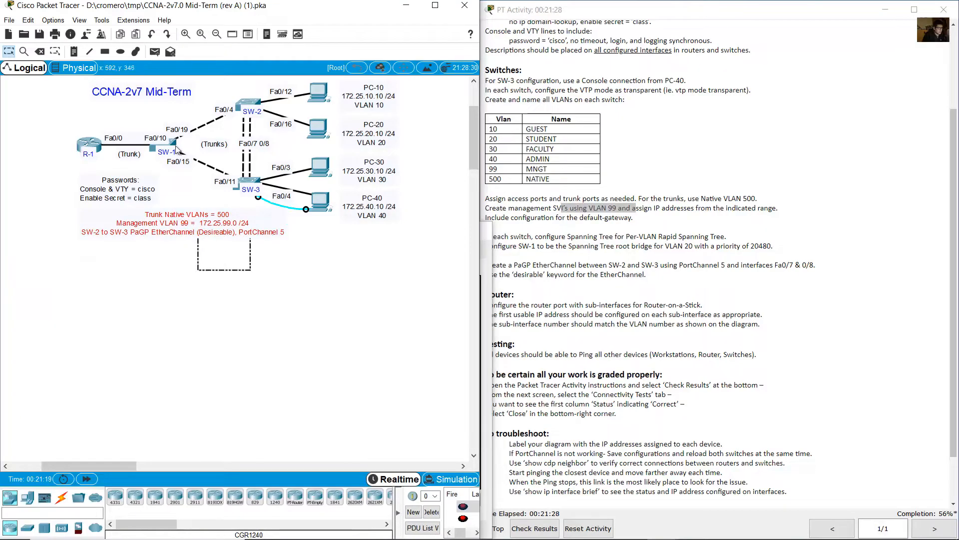
left_click(169, 145)
type("5.99.2 255.255.255.")
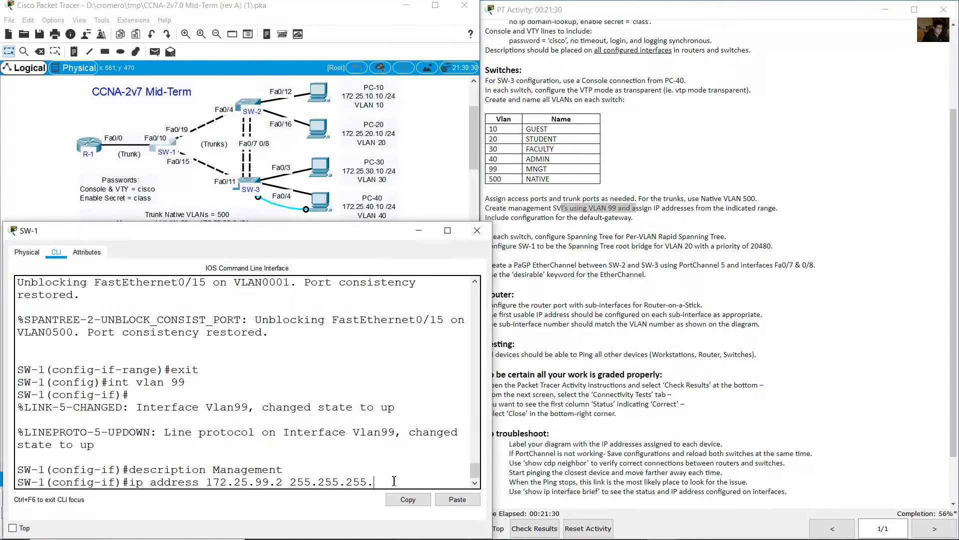
type("24")
key("BackSpace")
key("BackSpace")
type("0")
key("Return")
- Enable SW-1's VLAN 99 interface with no shutdown and return to global configuration mode
type("no shutdown")
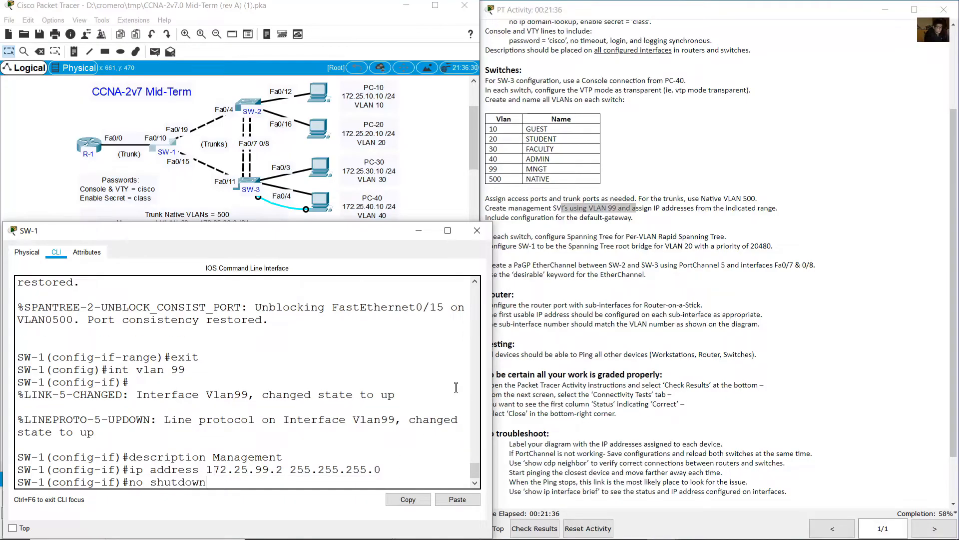
key("Return")
type("exit")
key("Return")
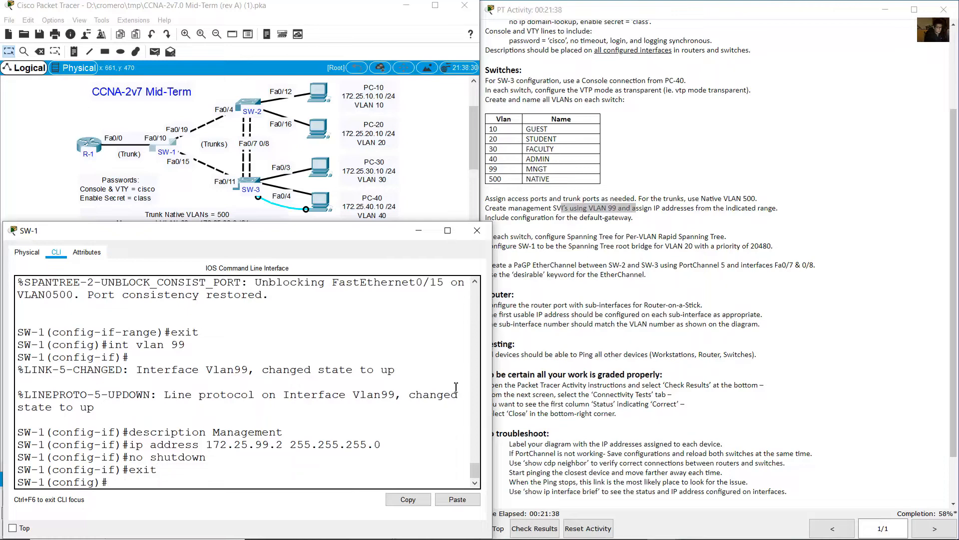
- Set SW-1's default gateway to 172.25.99.1 and put its window away
type("ip default-gateway 172")
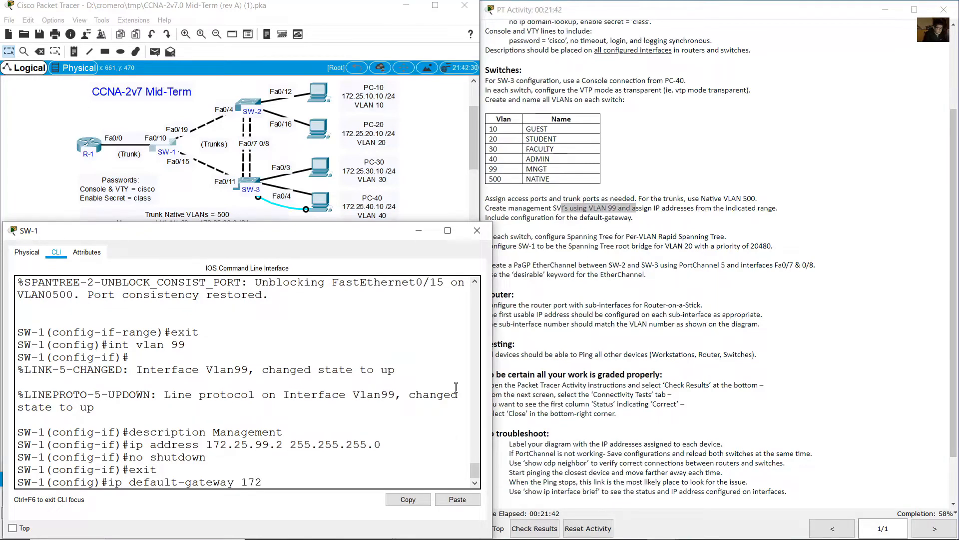
type(".25.99.1")
key("Return")
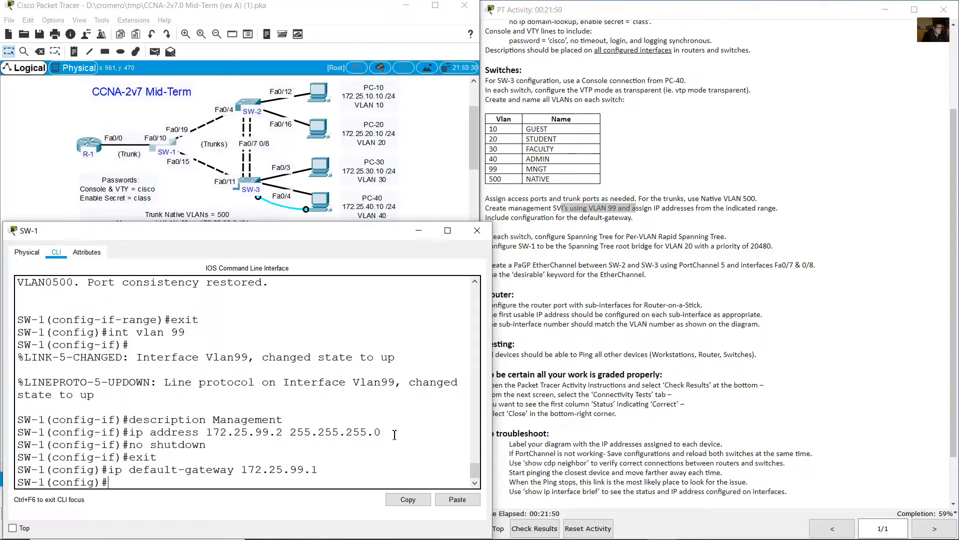
left_click(419, 232)
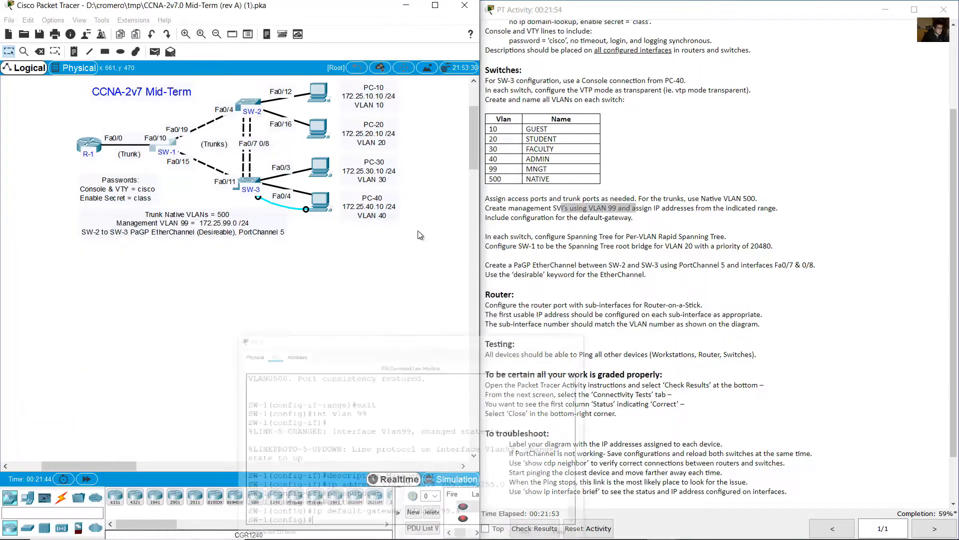
- On SW-2, create the VLAN 99 interface and give it the description Management
left_click(246, 105)
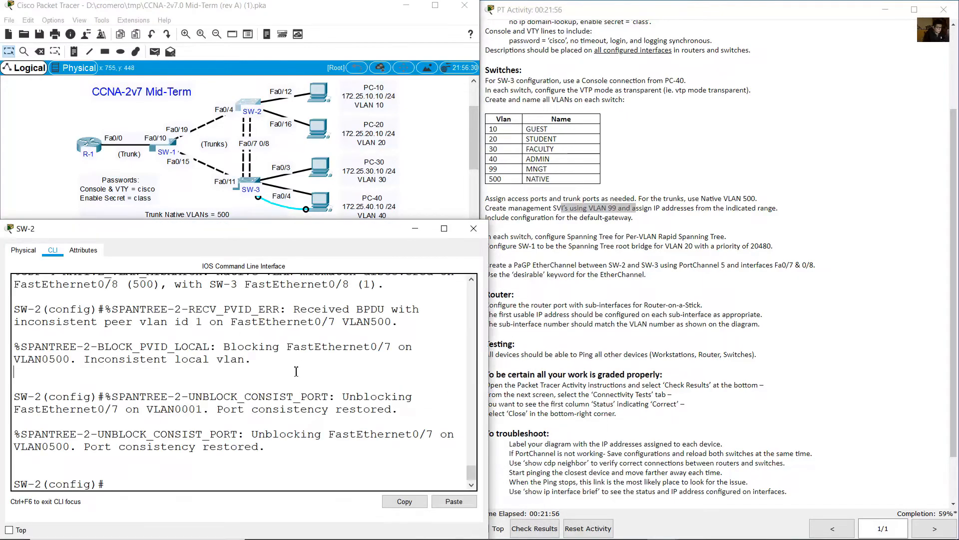
type("int vlan 99")
key("Return")
type("des")
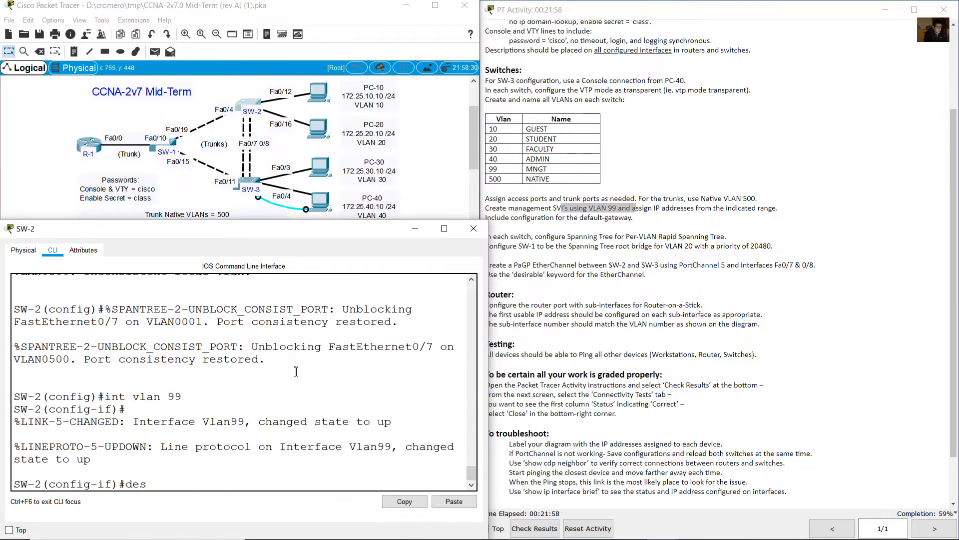
type("cription Manage")
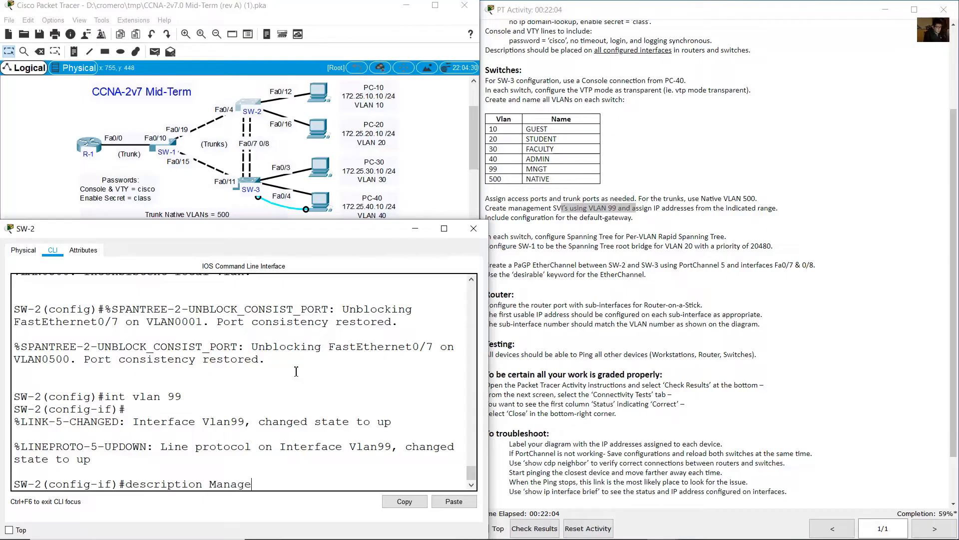
type("ment")
key("Return")
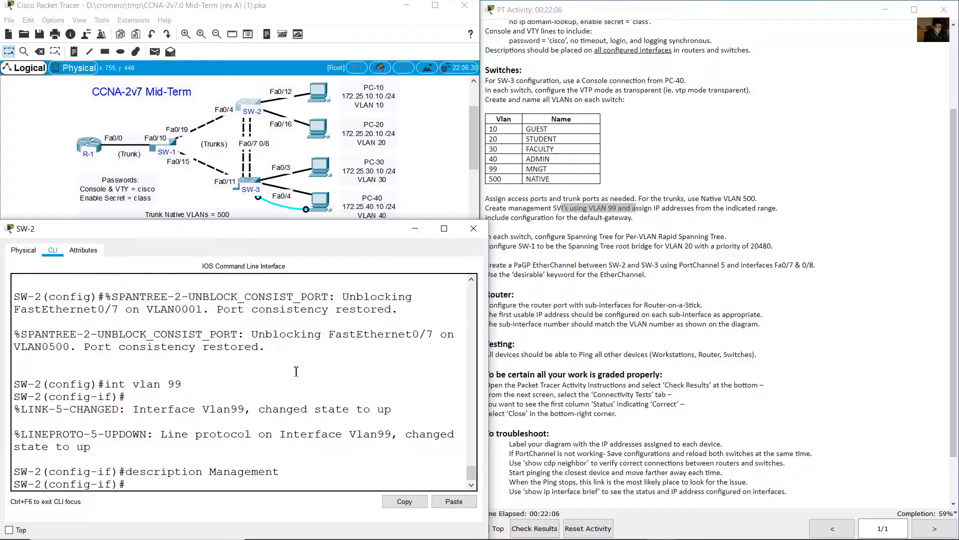
- Assign IP address 172.25.99.3 with mask 255.255.255.0 to SW-2's VLAN 99 interface
type("ip address 172.25.99.3 255.")
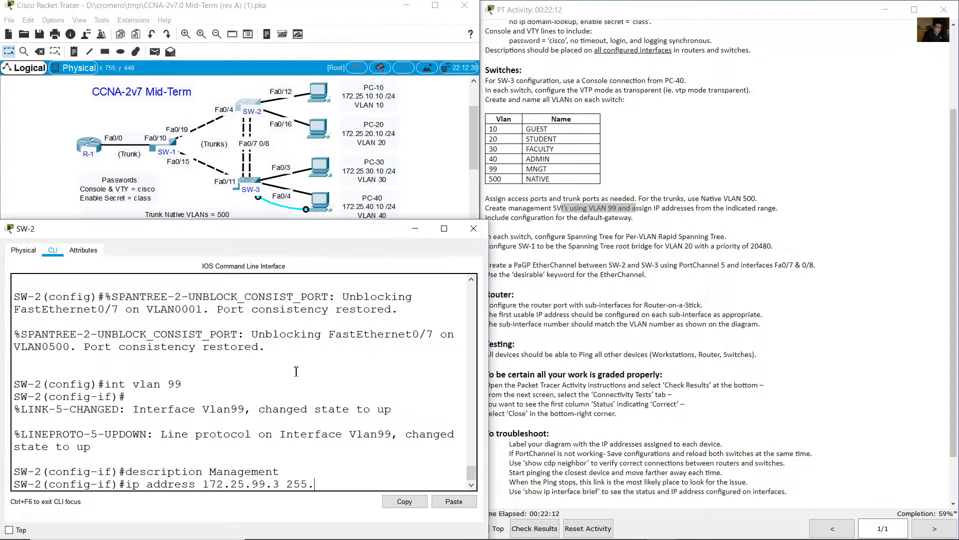
type("255.255.0")
key("Return")
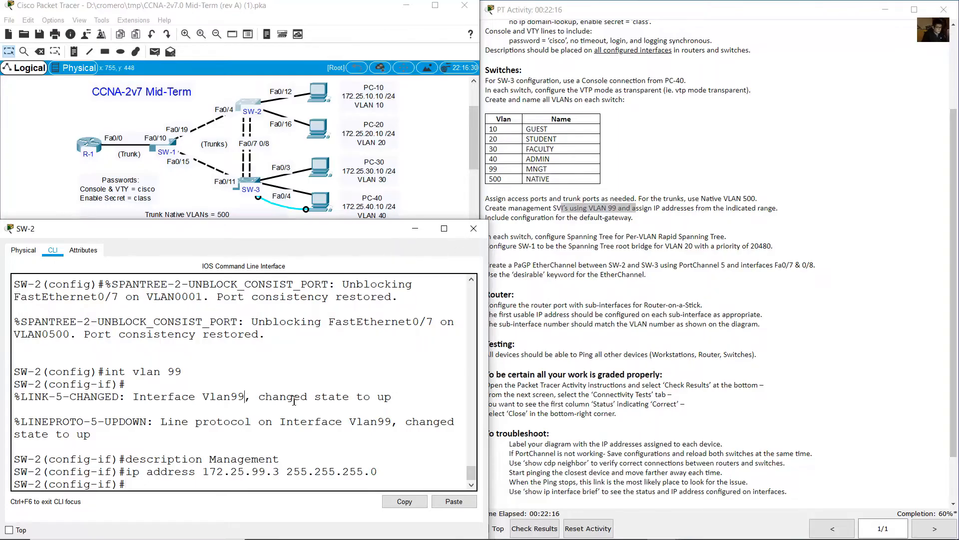
left_click_drag(294, 400, 350, 434)
left_click(209, 490)
- Return SW-2 to global configuration mode, set its default gateway to 172.25.99.1, and put its window away
type("exit")
key("Return")
type("ip default-gate")
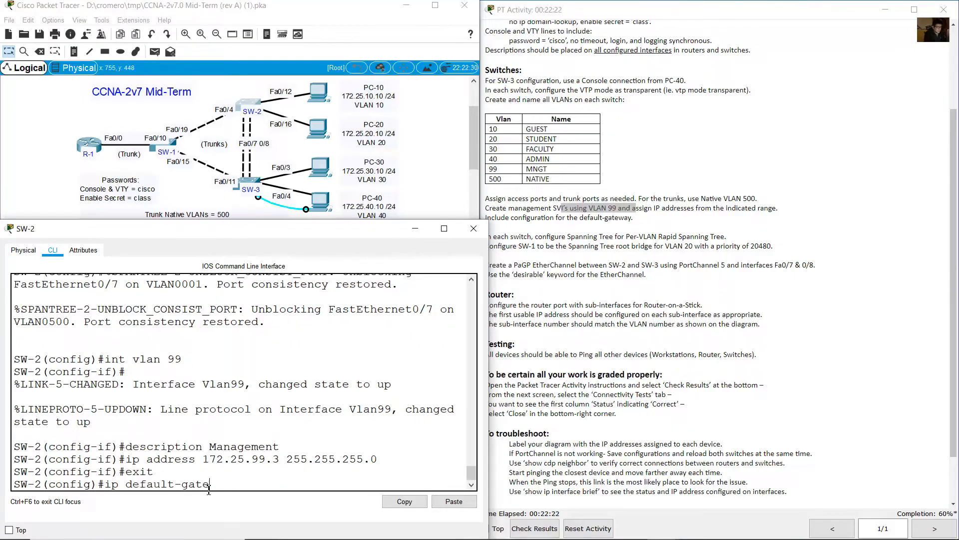
type("way 172.25.99.1")
key("Return")
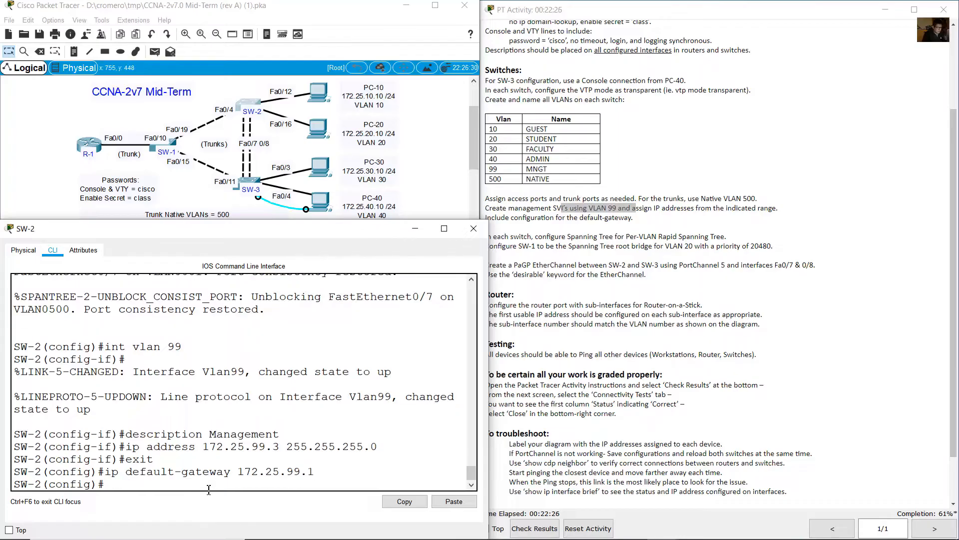
left_click(415, 229)
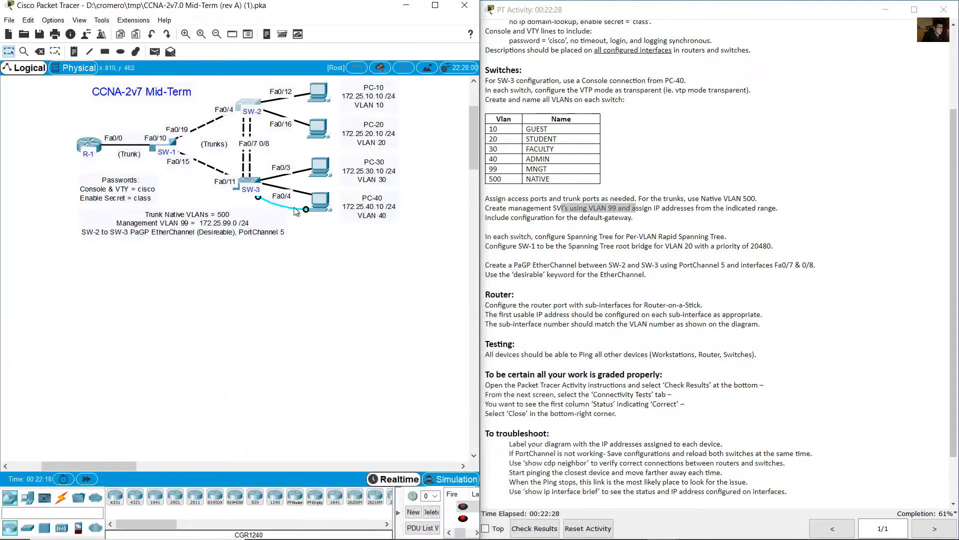
- From PC-40's terminal, create the VLAN 99 interface on SW-3 and give it the description Management
left_click(249, 182)
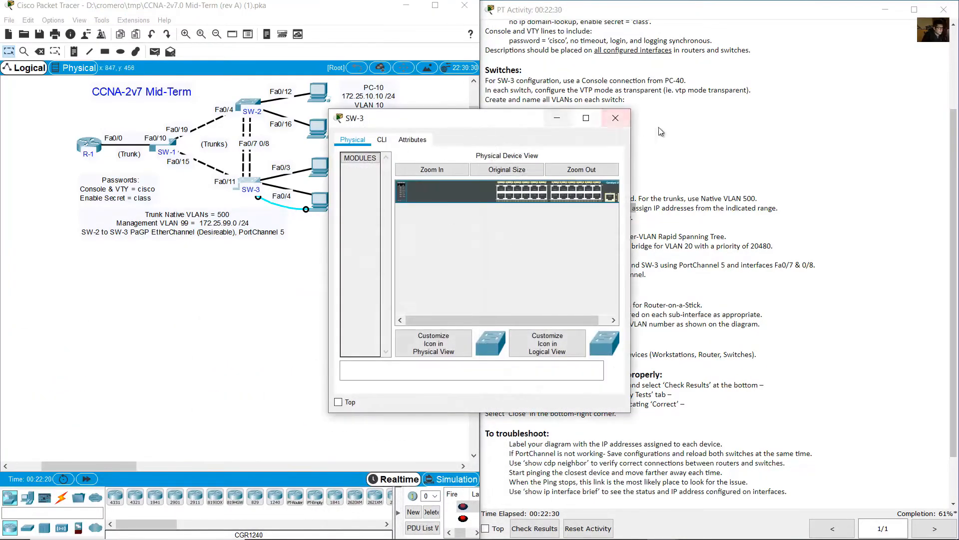
left_click(615, 118)
left_click(320, 201)
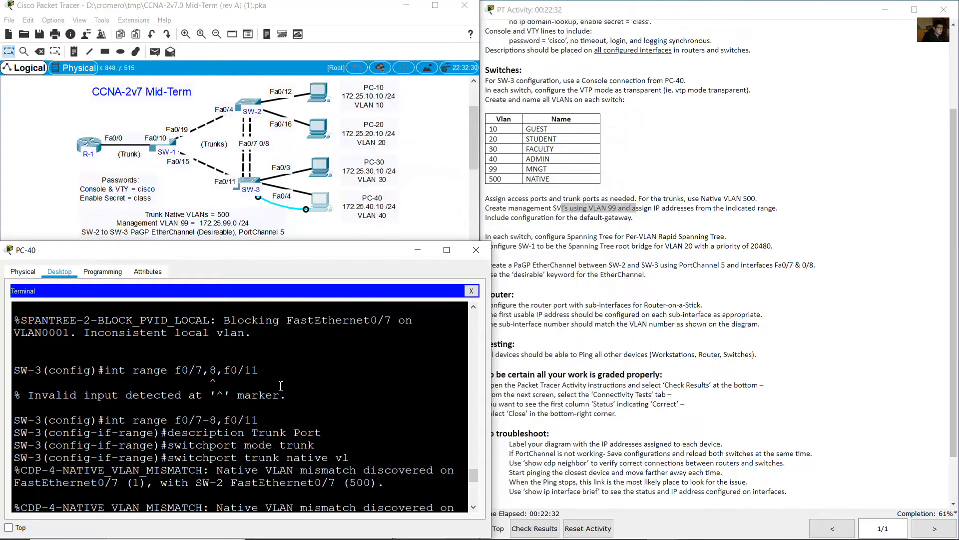
type("int vlan 99")
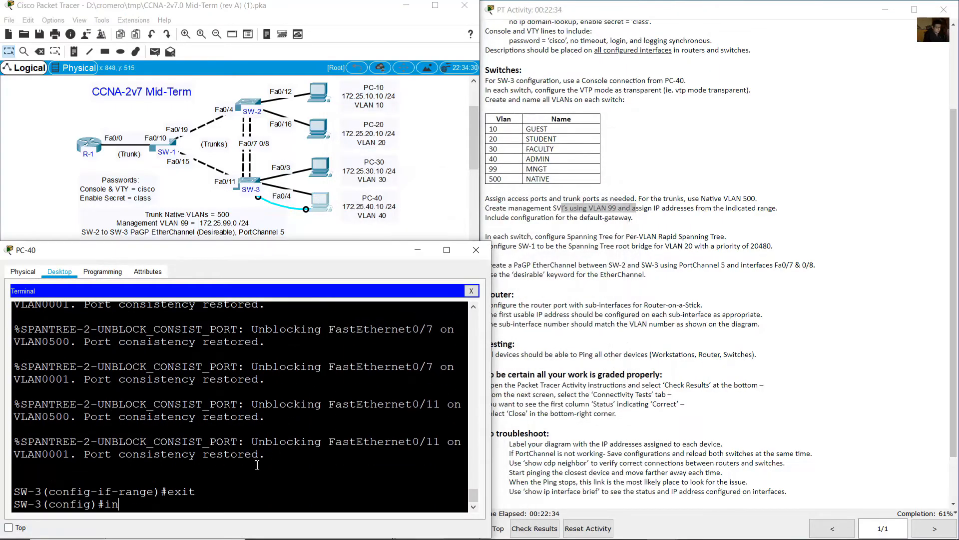
key("Return")
type("de")
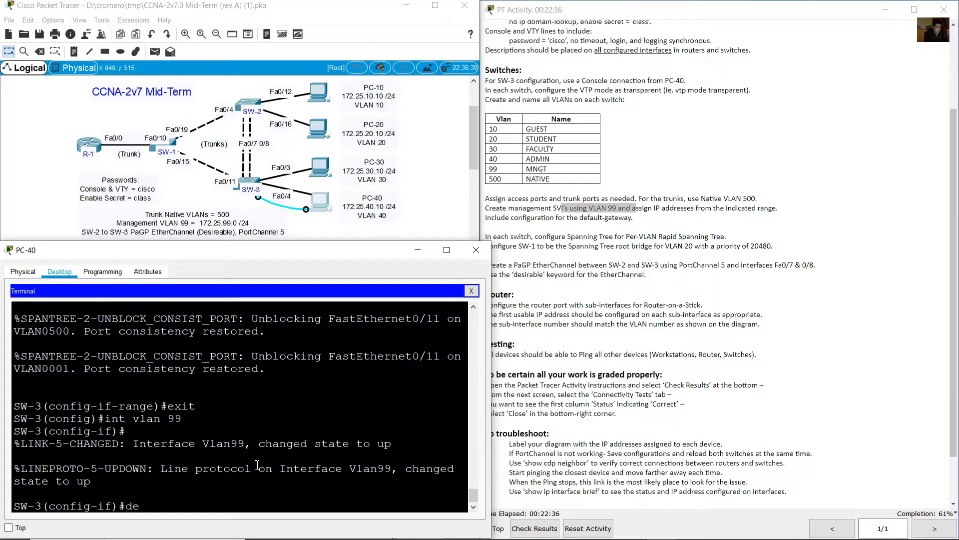
type("scription Manag")
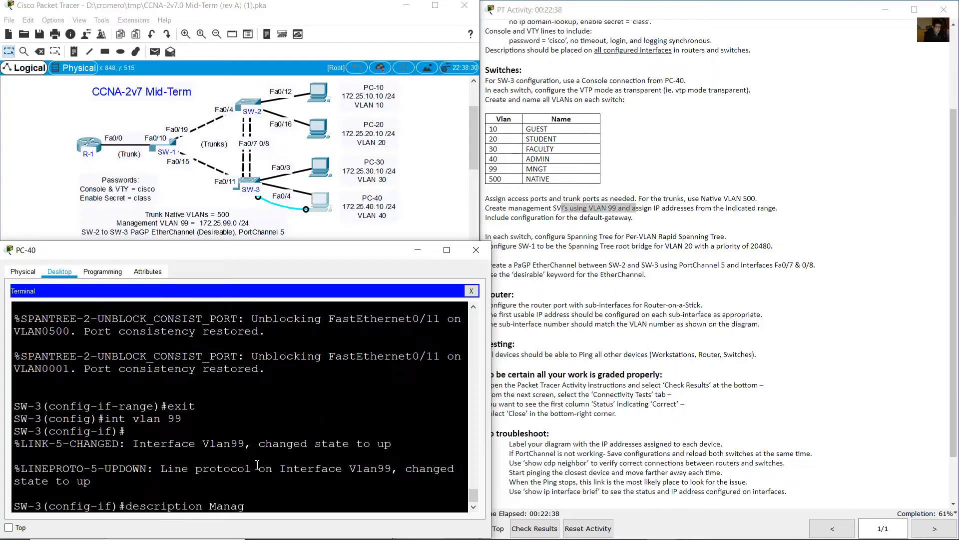
type("ement")
key("Return")
- Assign IP address 172.25.99.4 with mask 255.255.255.0 to SW-3's VLAN 99 interface
type("ip")
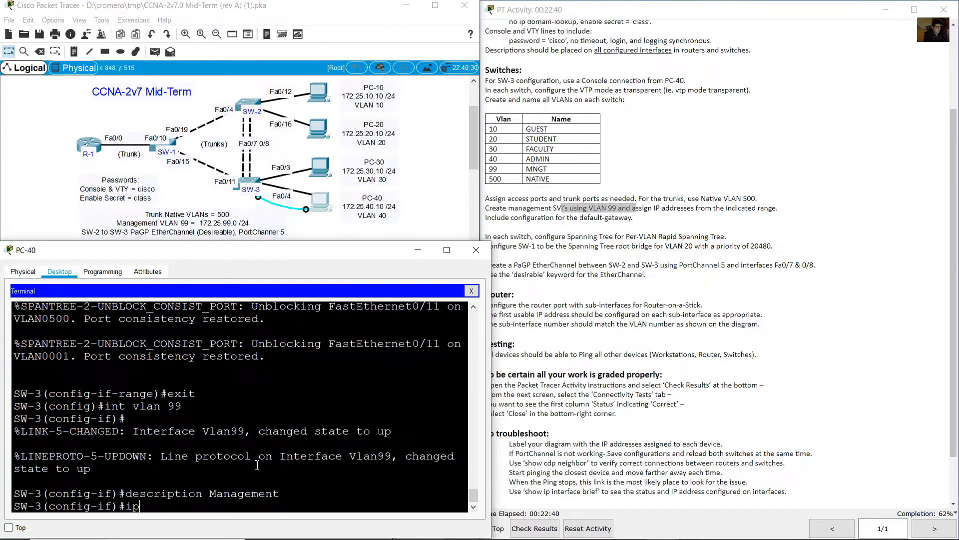
type(" address 172.25.99.")
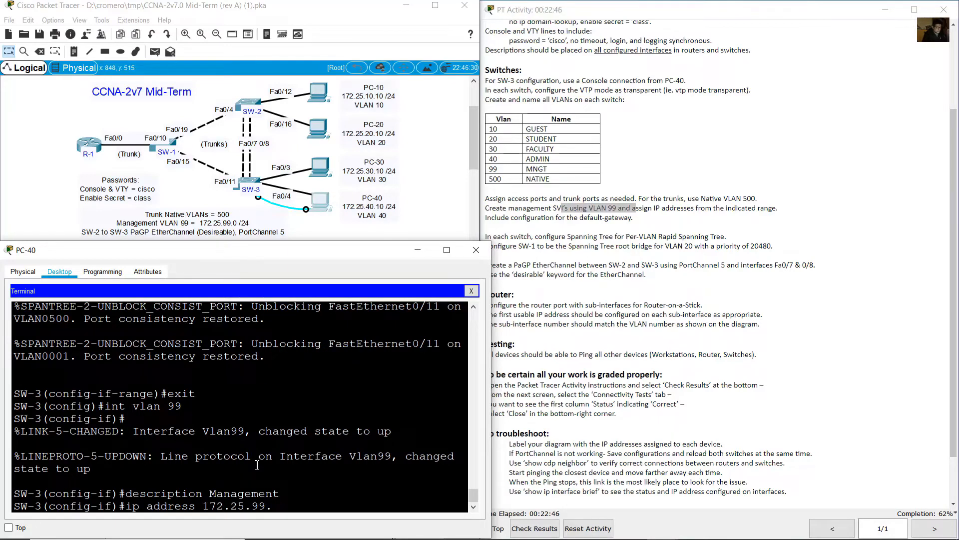
type("4 255.255.255.0")
key("Return")
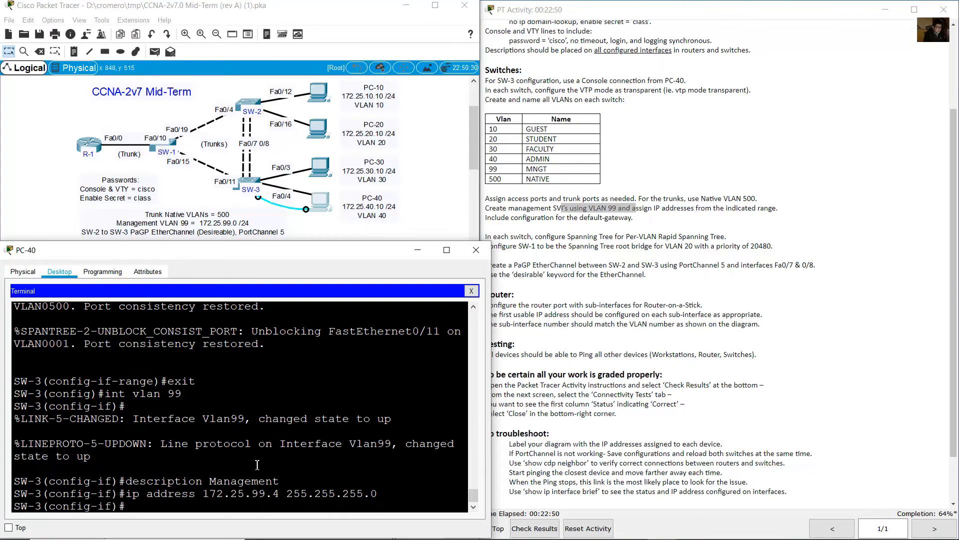
- Return SW-3 to global configuration mode, set its default gateway to 172.25.99.1, and put PC-40's window away
type("exit")
key("Return")
type("ip defau")
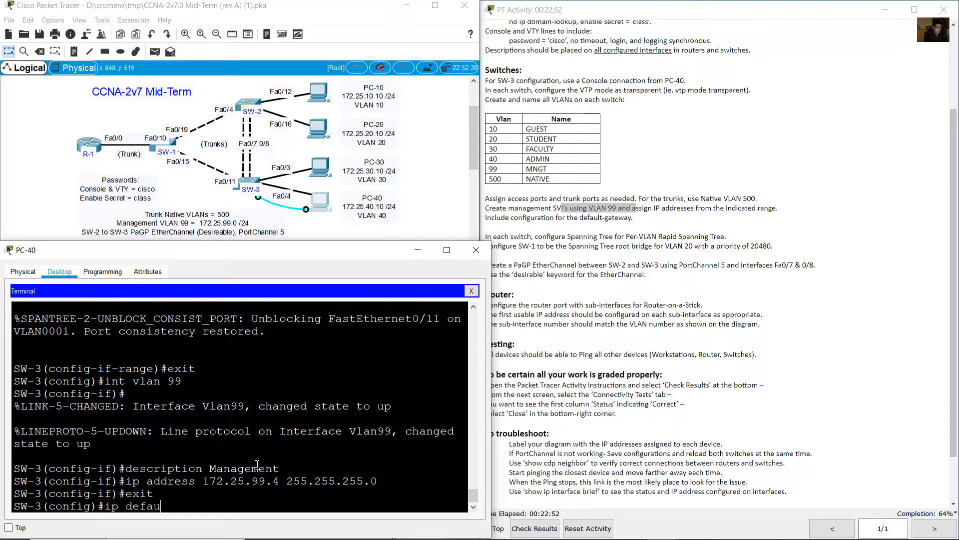
type("lt-gateway ")
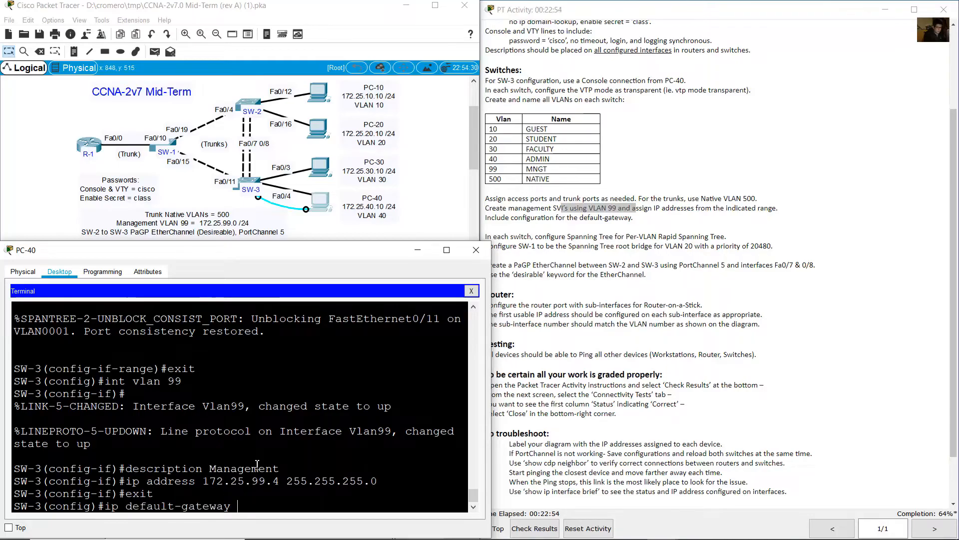
type("172.25.99.1")
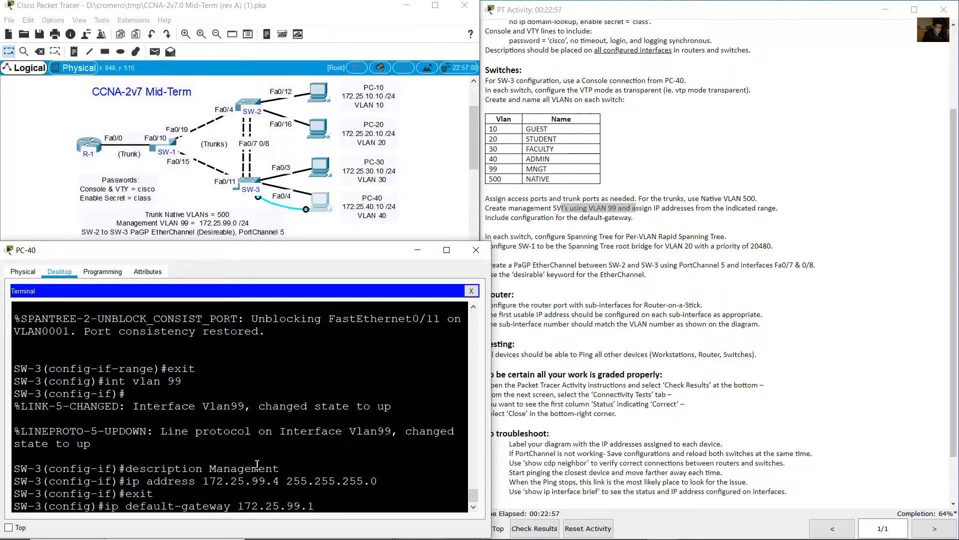
key("Return")
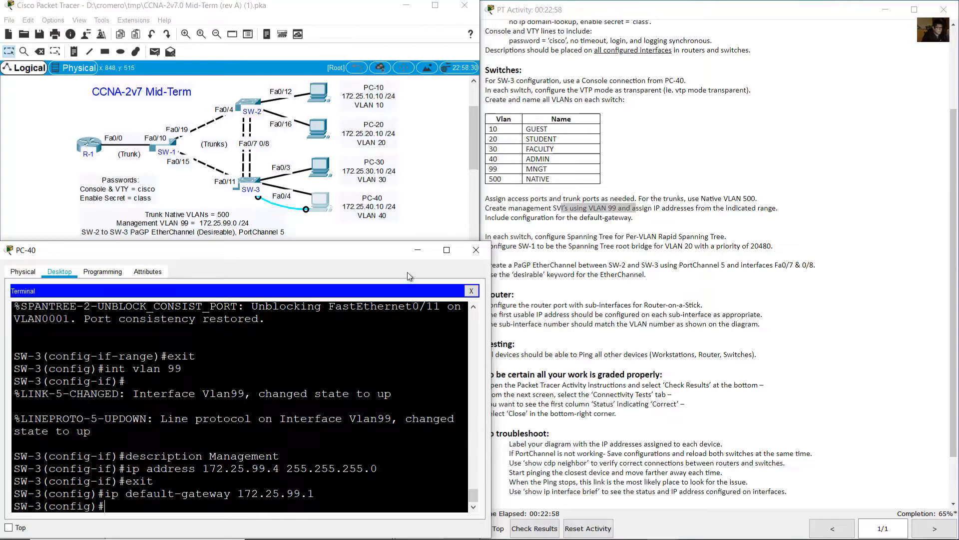
left_click(417, 249)
- Highlight the Rapid Spanning Tree instruction and copy the spanning-tree mode rapid-pvst line from the Notepad script
left_click(609, 253)
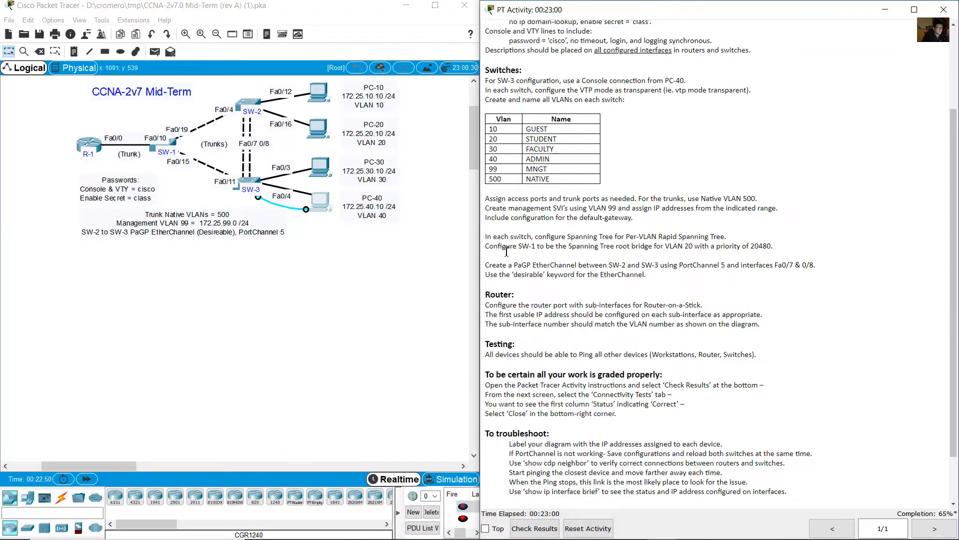
left_click_drag(486, 237, 727, 237)
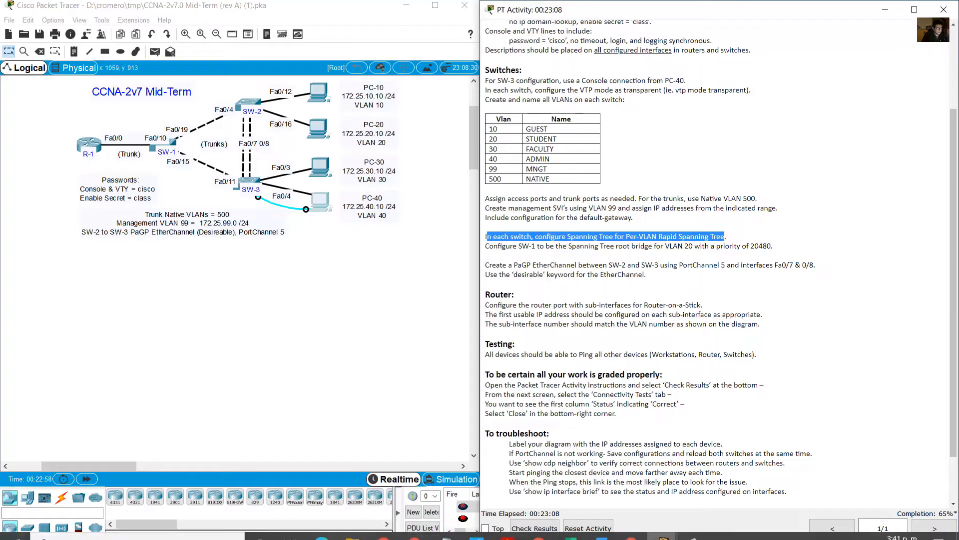
left_click(444, 532)
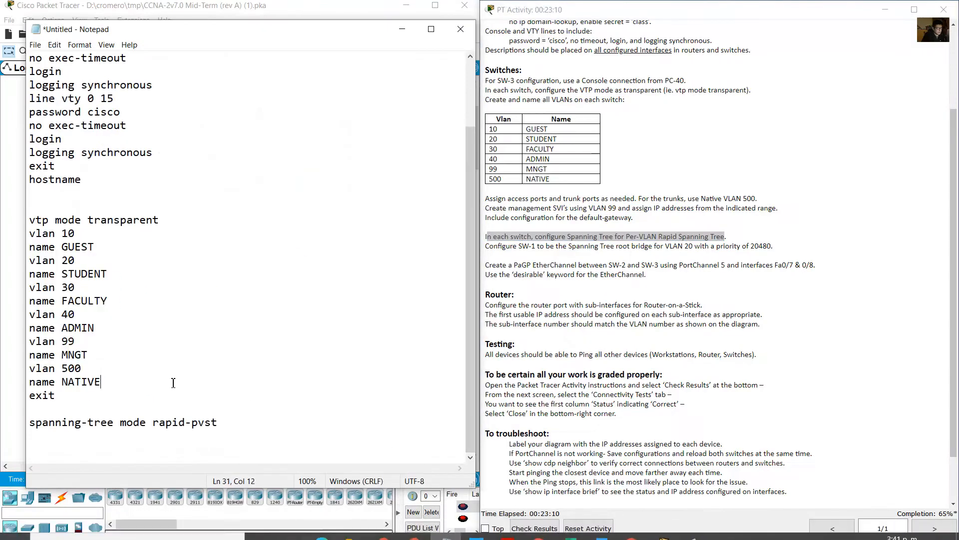
mouse_move(30, 423)
left_mouse_down()
mouse_move(219, 427)
mouse_move(38, 440)
left_mouse_up()
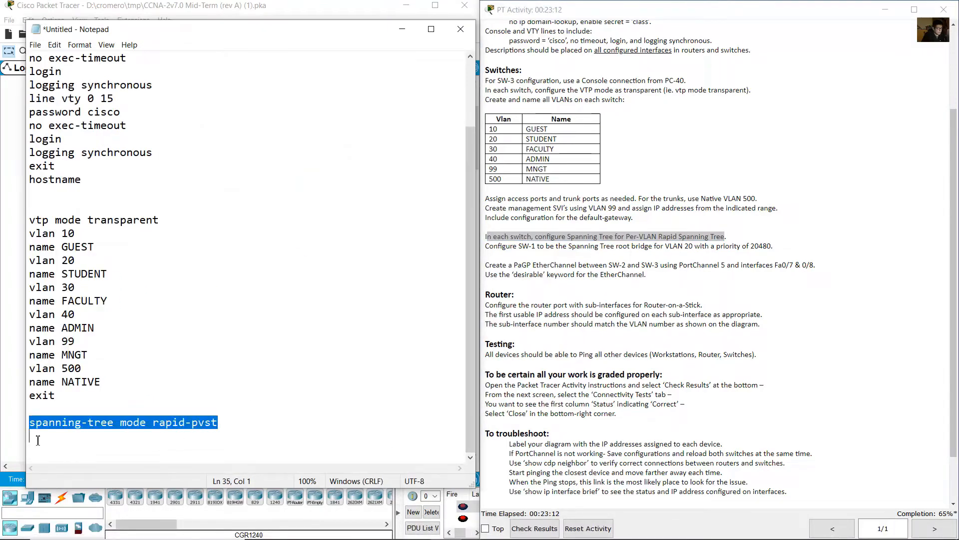
right_click(140, 425)
left_click(188, 296)
left_click(402, 29)
- Paste the copied spanning-tree mode rapid-pvst command into the command lines of SW-1 and SW-2
left_click(171, 144)
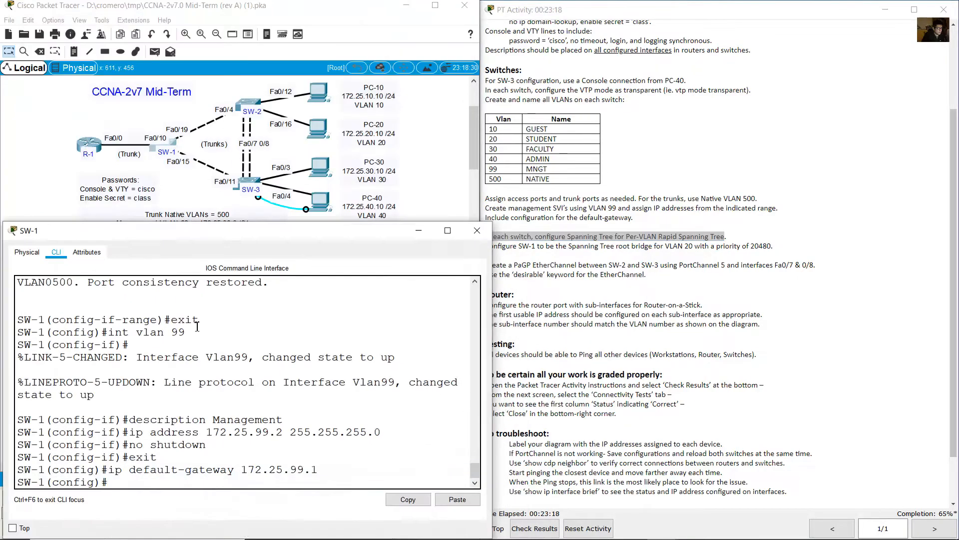
left_click_drag(108, 482, 16, 483)
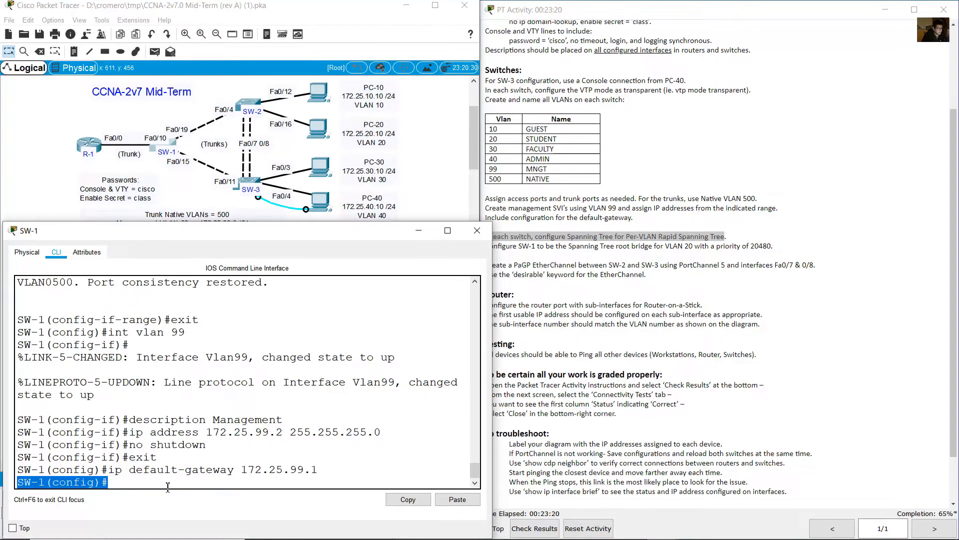
left_click(458, 498)
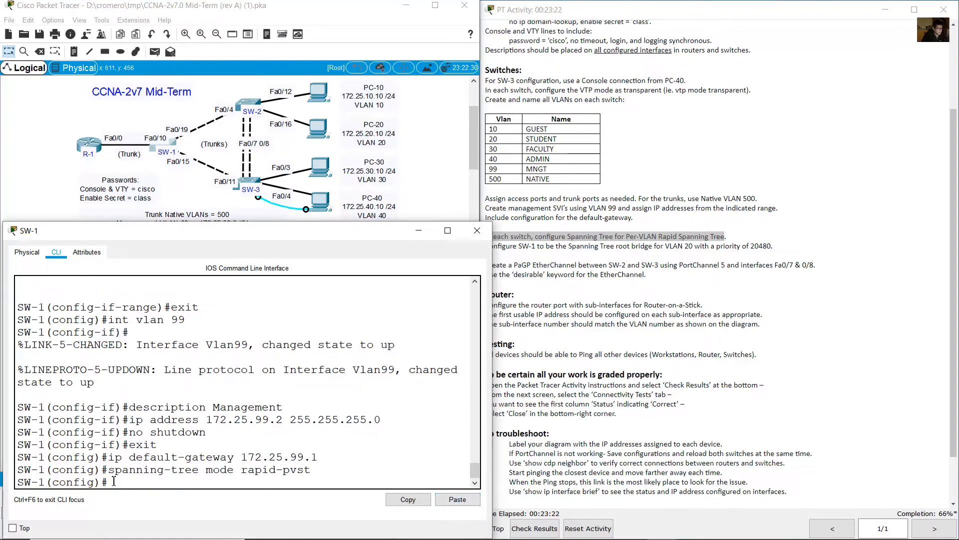
left_click_drag(114, 481, 65, 470)
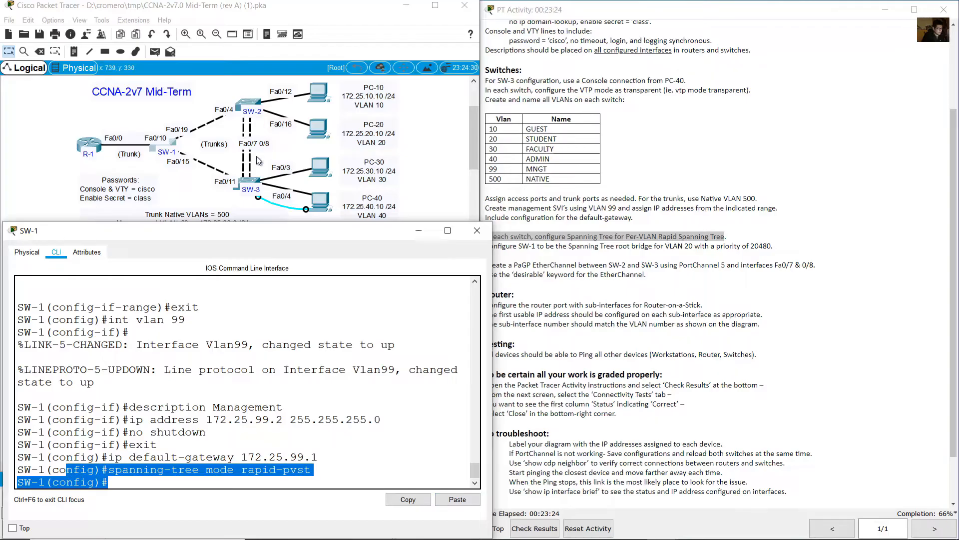
left_click(245, 102)
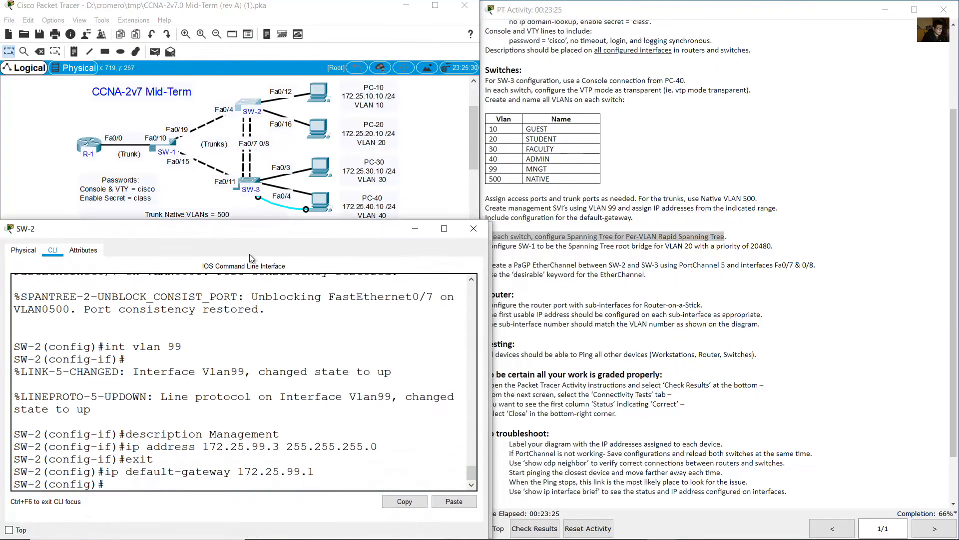
left_click(457, 505)
- Apply spanning-tree mode rapid-pvst on SW-3 through PC-40's terminal and put its window away
left_click(249, 182)
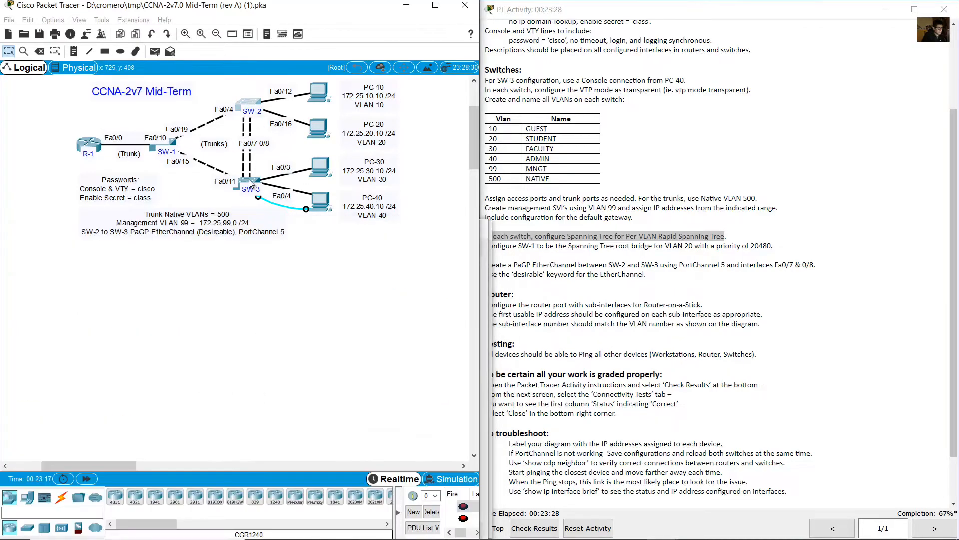
left_click(613, 117)
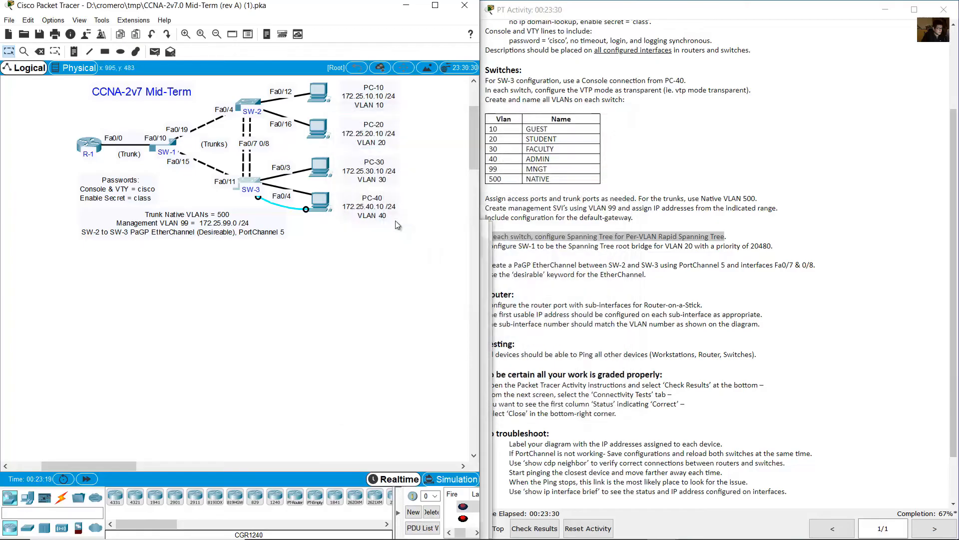
left_click(322, 207)
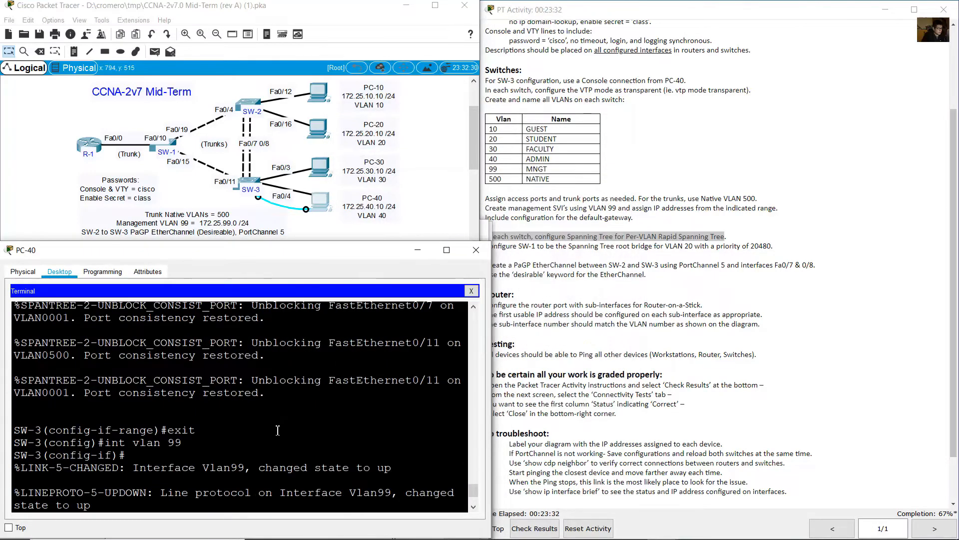
key("ctrl+v")
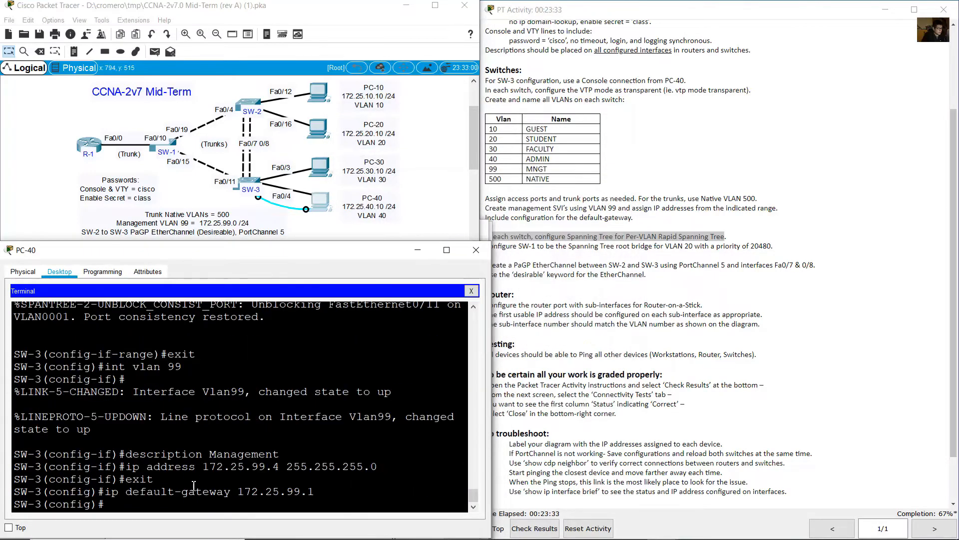
right_click(134, 507)
left_click(164, 524)
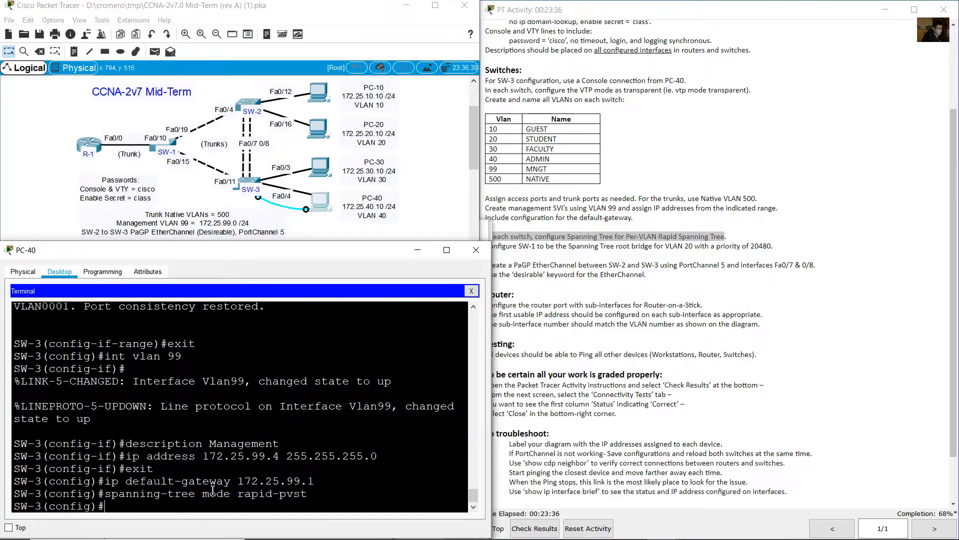
left_click_drag(109, 495, 319, 473)
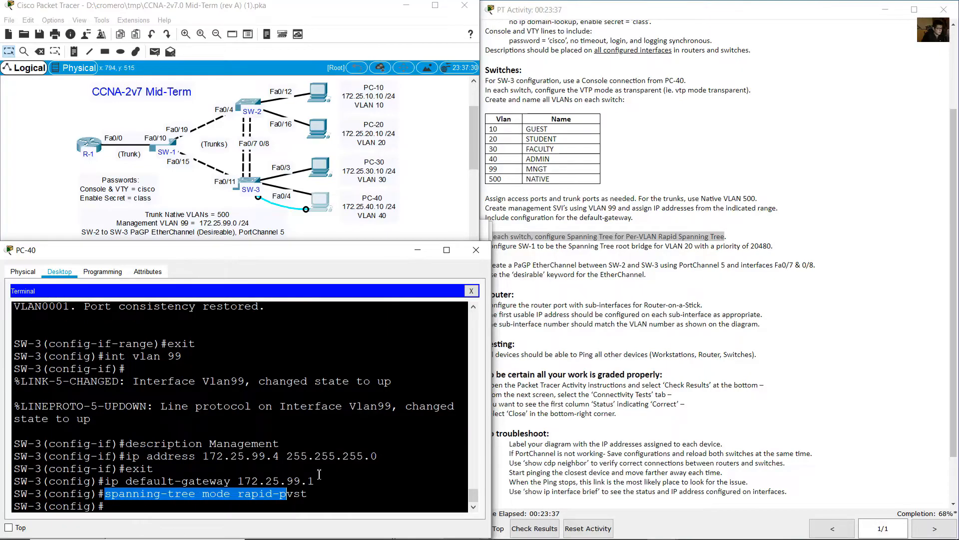
left_click(417, 252)
- Make SW-1 the VLAN 20 root bridge with spanning-tree vlan 20 priority 20480, and close its window
left_click(709, 282)
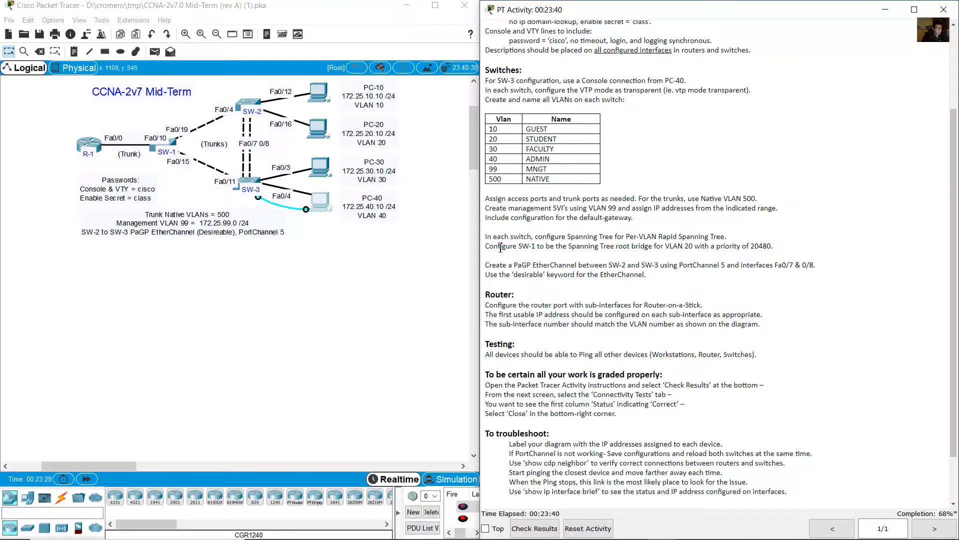
left_click_drag(500, 248, 775, 248)
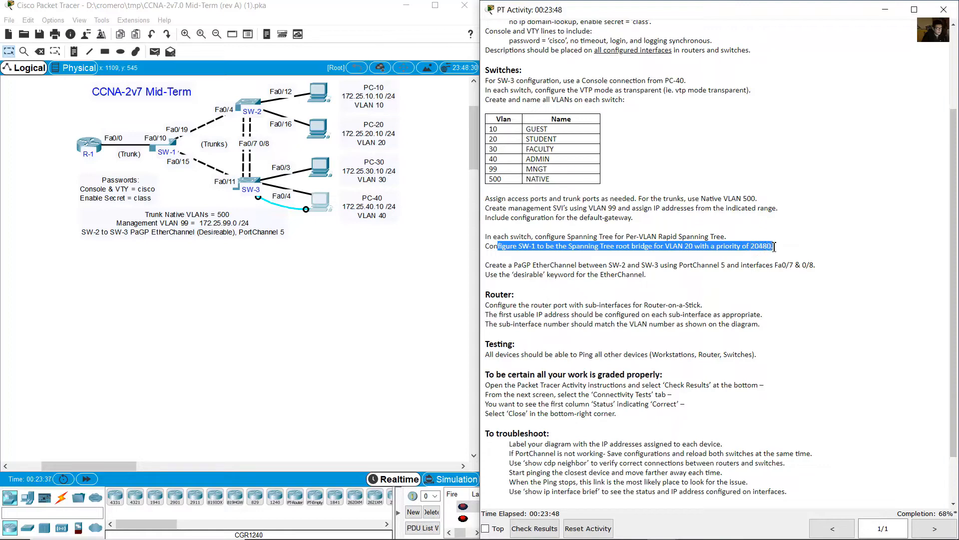
left_click(174, 144)
left_click(231, 371)
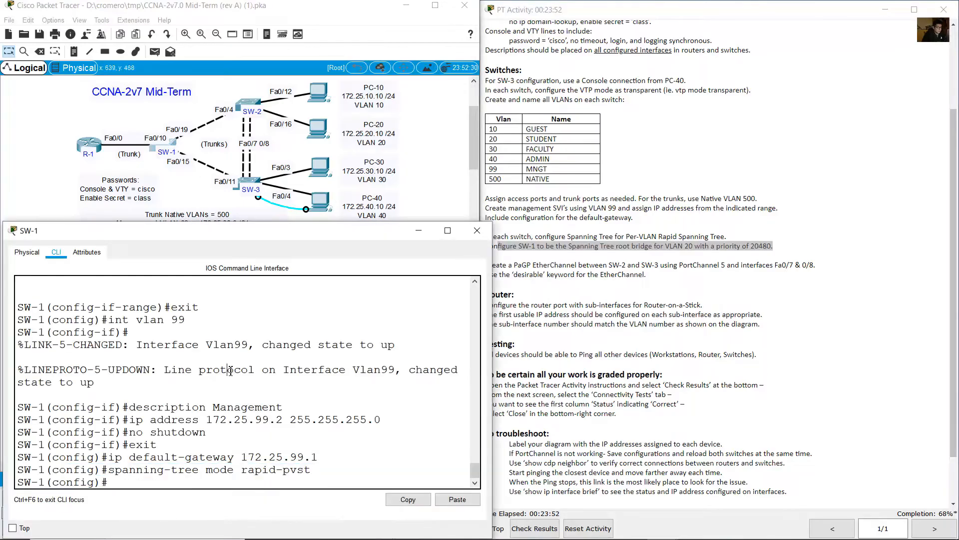
key("Up")
key("BackSpace")
key("BackSpace")
key("BackSpace")
key("BackSpace")
key("BackSpace")
key("BackSpace")
key("BackSpace")
key("BackSpace")
key("BackSpace")
key("BackSpace")
key("BackSpace")
key("BackSpace")
key("BackSpace")
key("BackSpace")
key("BackSpace")
type("vlan 20 ")
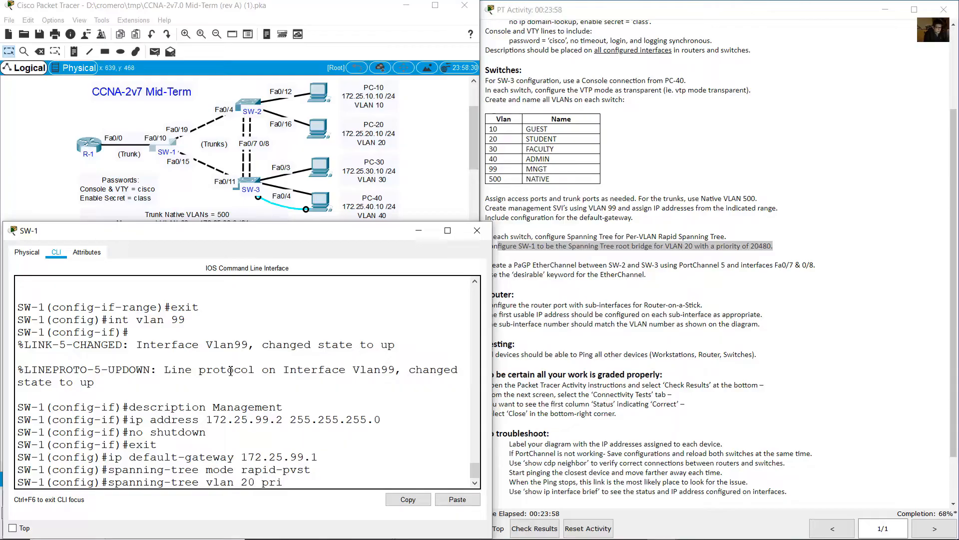
type("priority 20480")
key("Return")
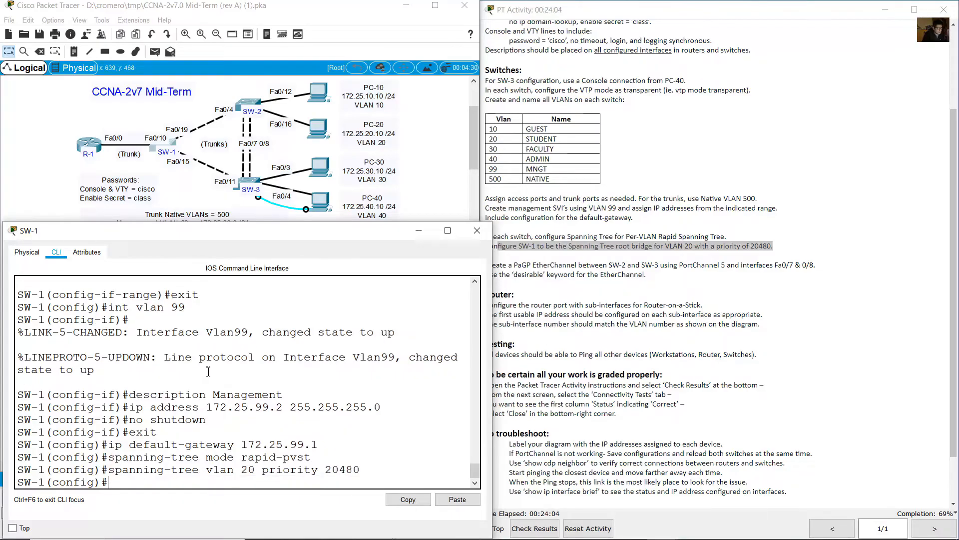
left_click(478, 230)
- Highlight the PaGP EtherChannel instruction for PortChannel 5 and bring up SW-2's command line
left_click(697, 264)
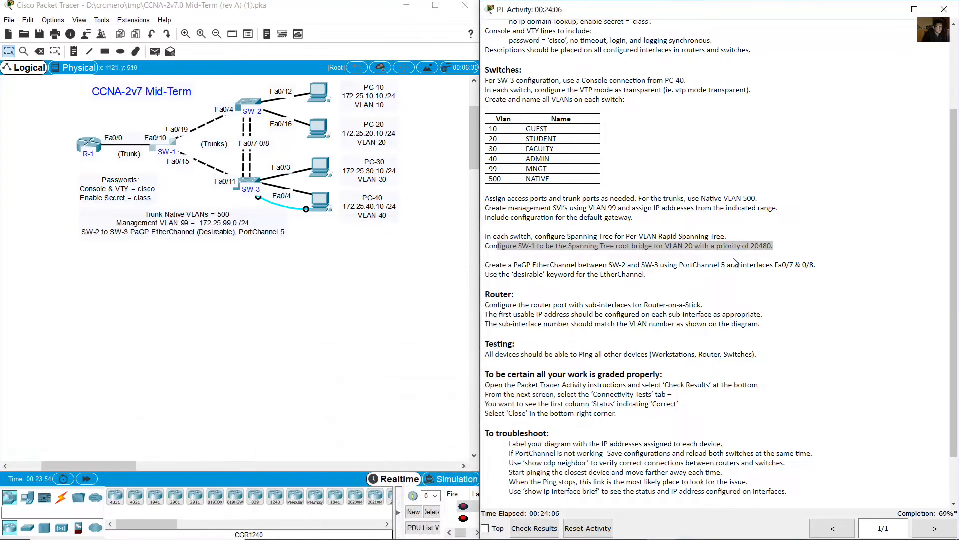
left_click_drag(489, 265, 670, 279)
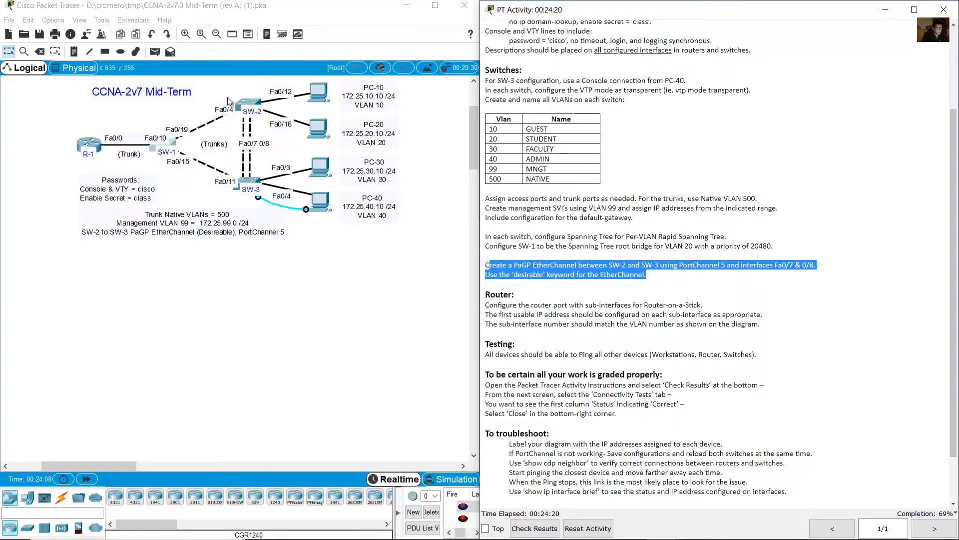
left_click(253, 101)
left_click_drag(286, 145, 249, 142)
left_click(252, 106)
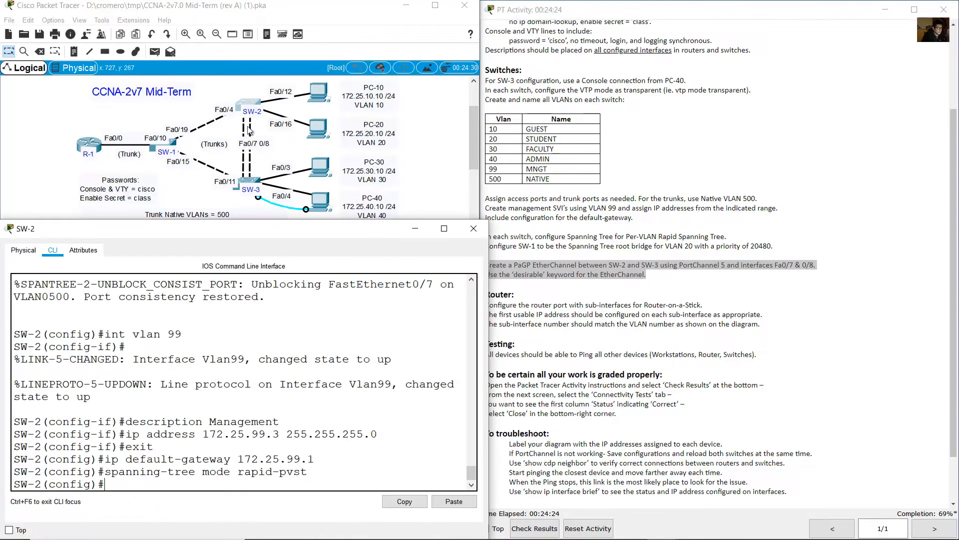
- Shut down the interface range f0/7-8 on SW-2
type("in")
key("BackSpace")
type("t range f")
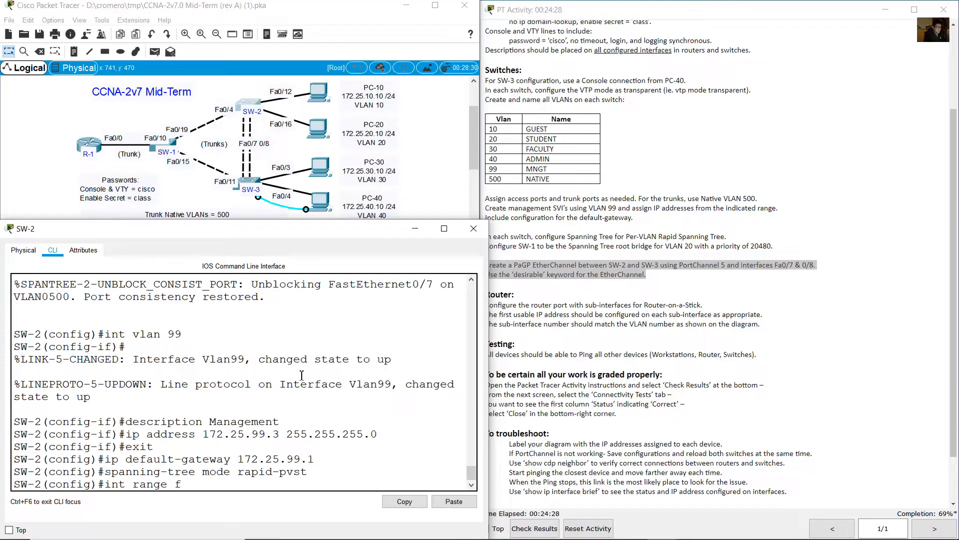
type("0/7-8")
key("Return")
type("shuwto")
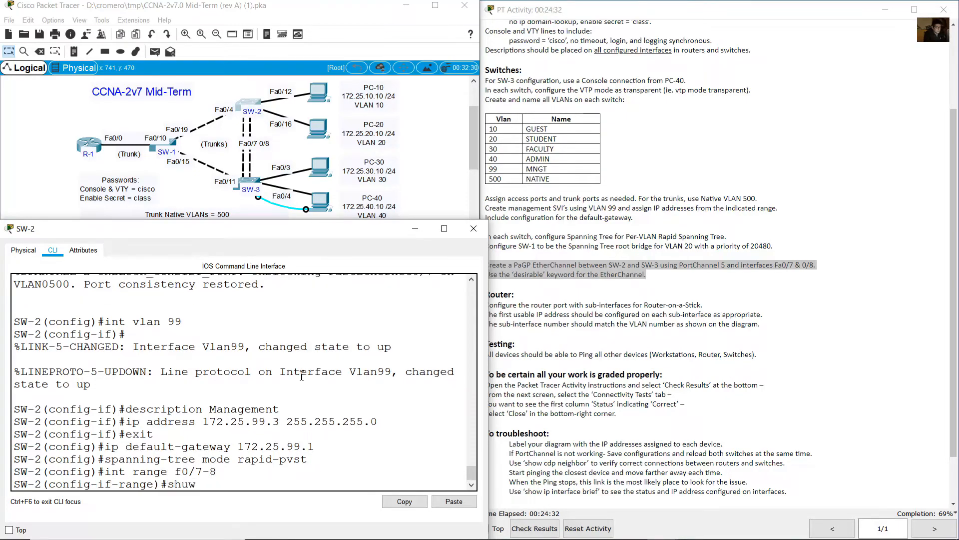
key("BackSpace")
key("BackSpace")
key("BackSpace")
key("BackSpace")
type("utdown")
key("Return")
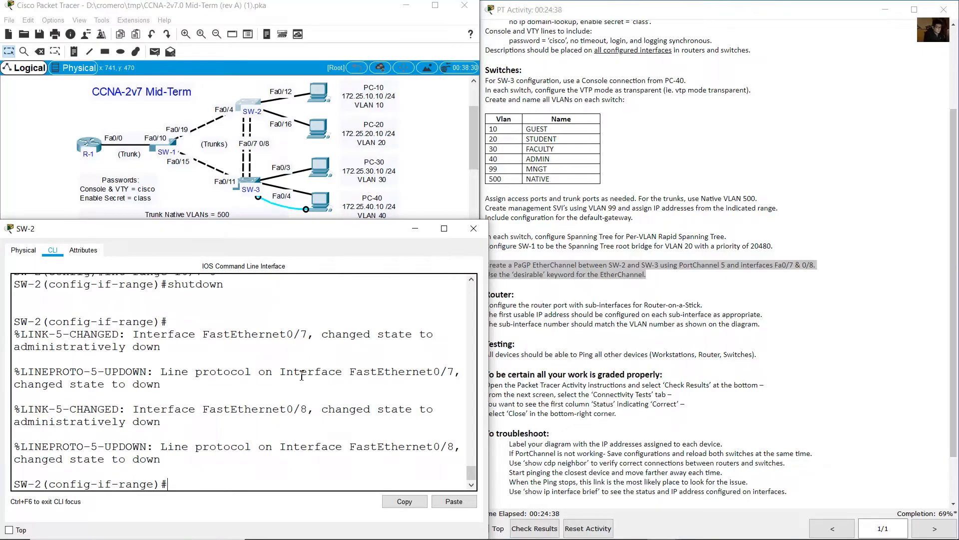
- Assign SW-2's f0/7-8 range to channel-group 5 mode desirable, checking the instructions, and exit the interface range
type("channel-group")
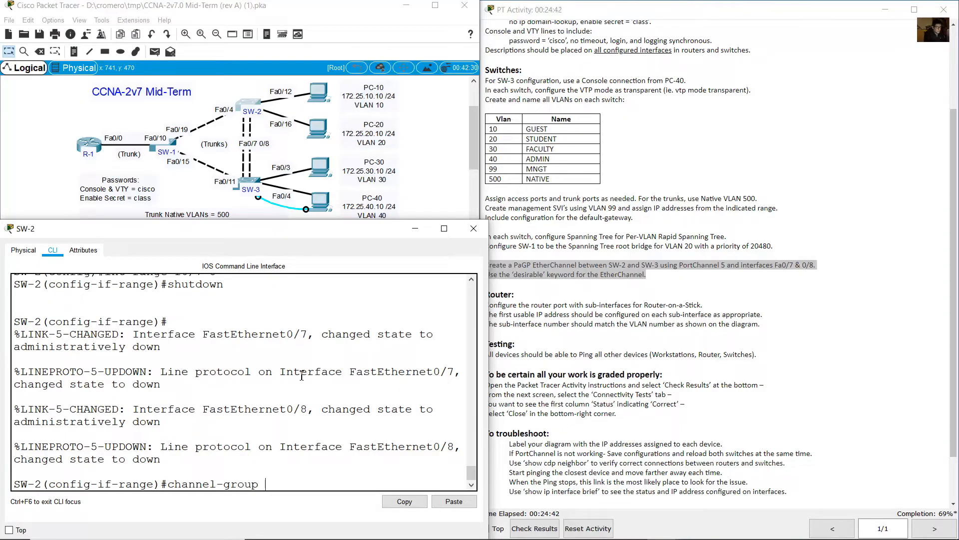
type(" 5")
left_click(721, 273)
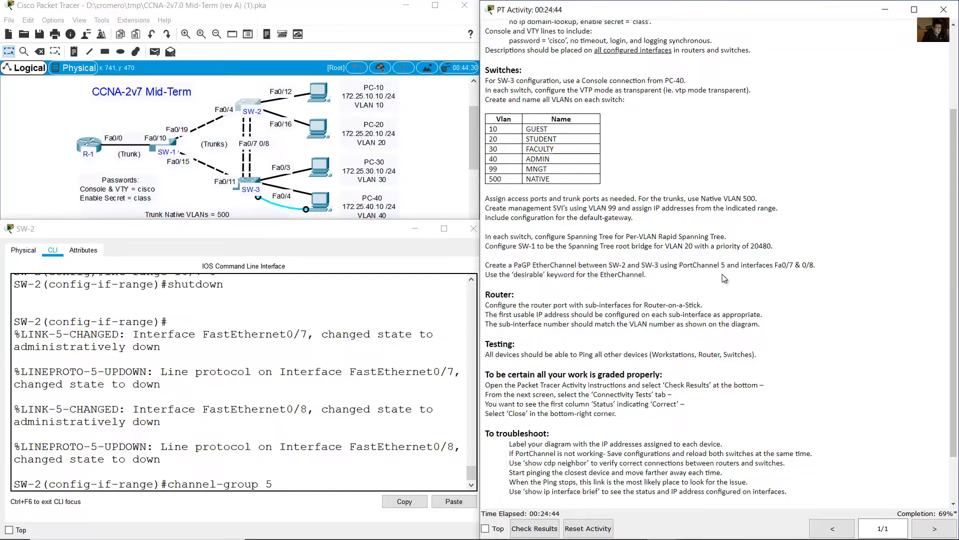
left_click_drag(731, 265, 713, 265)
left_click_drag(520, 275, 538, 276)
left_click(307, 487)
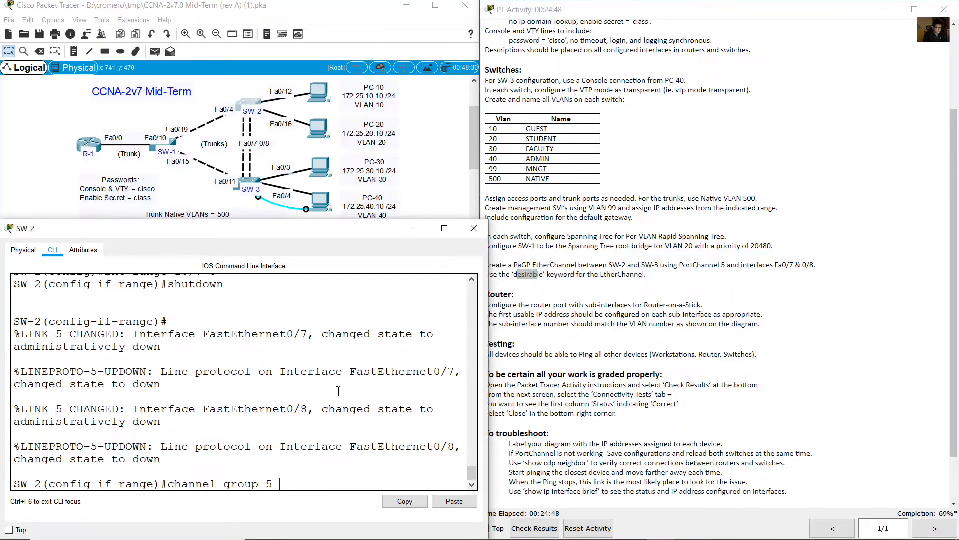
type("mode desirable")
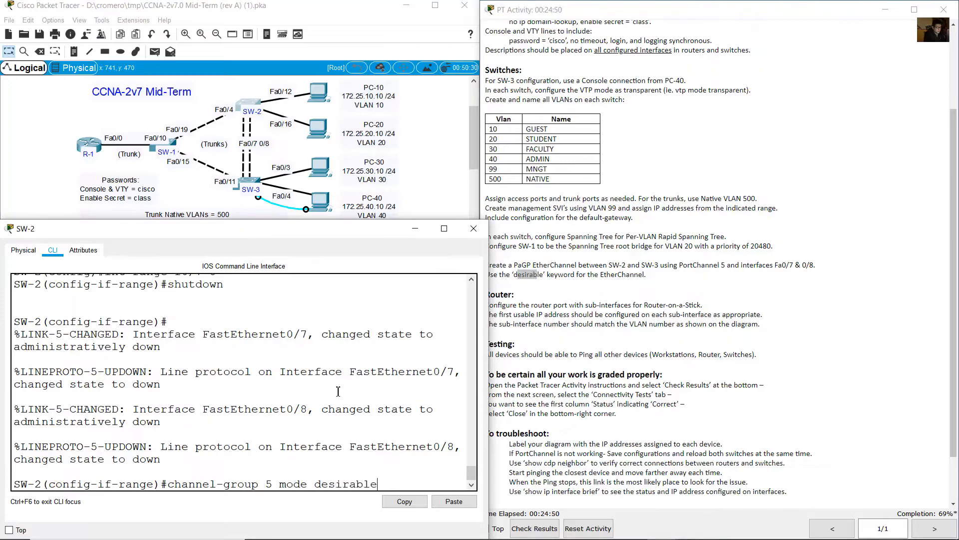
key("Return")
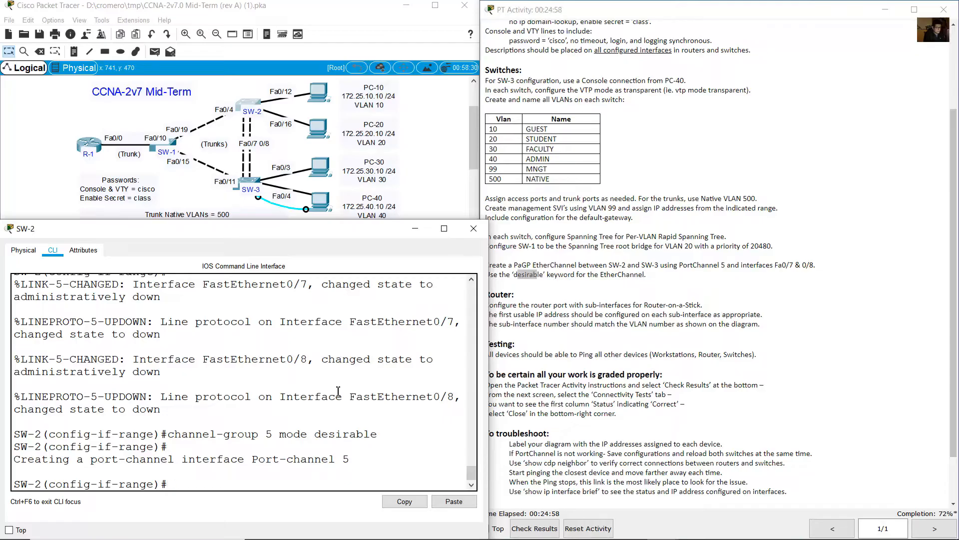
type("exit")
key("Return")
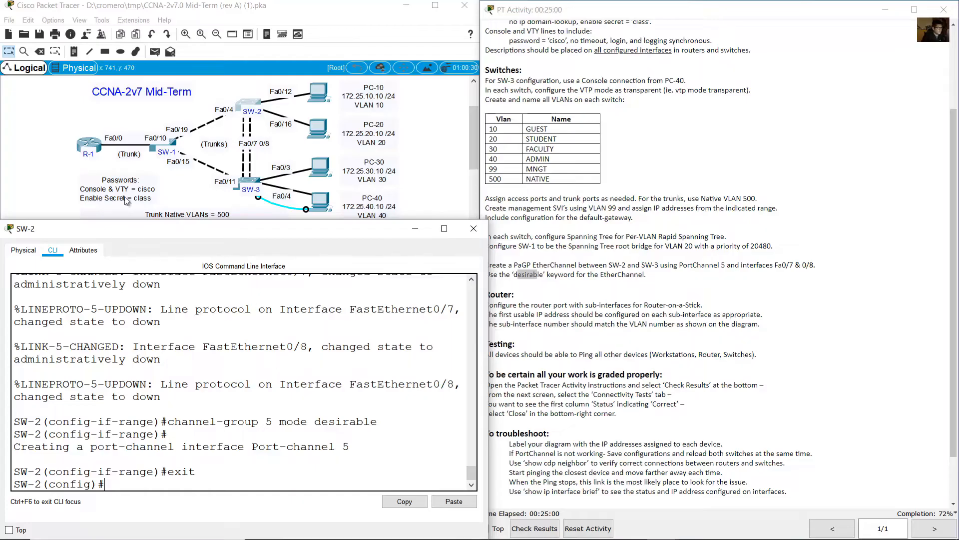
- Shut down the interface range f0/7-8 on SW-3 through PC-40's terminal
left_click(168, 183)
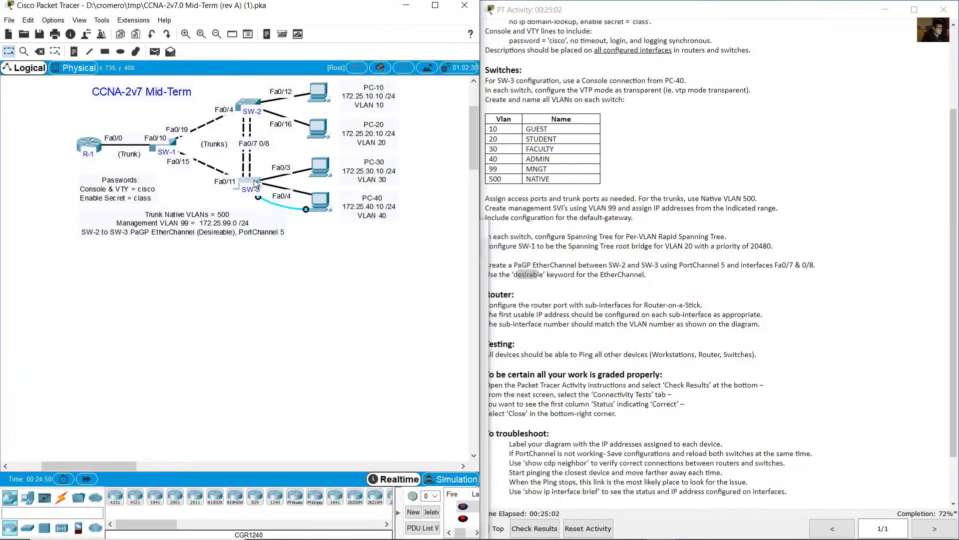
left_click(250, 181)
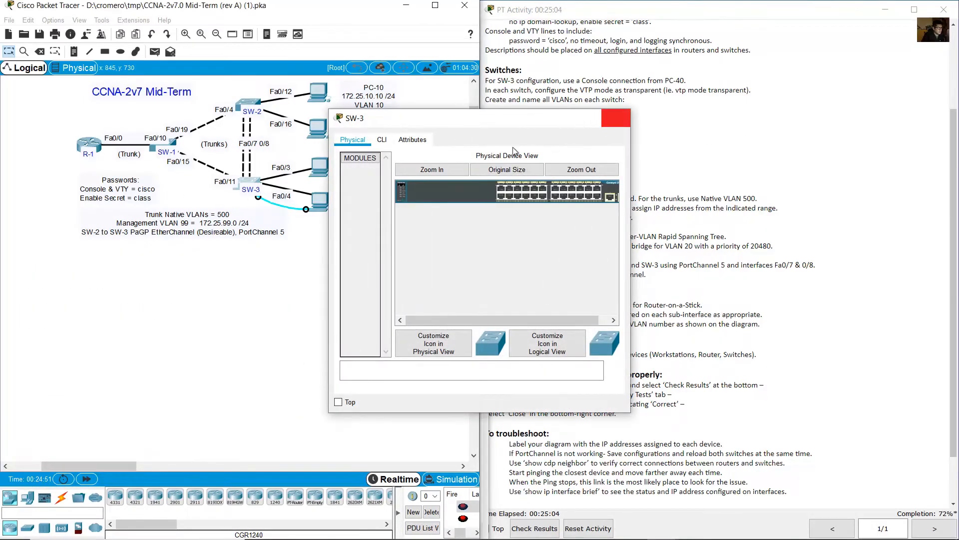
left_click(615, 118)
left_click(320, 201)
type("description Management ip address 172.25.99.4 255.255.255.0 exit ip default-gateway 172.25.99.1 spanning-tree mode rapid-pvst")
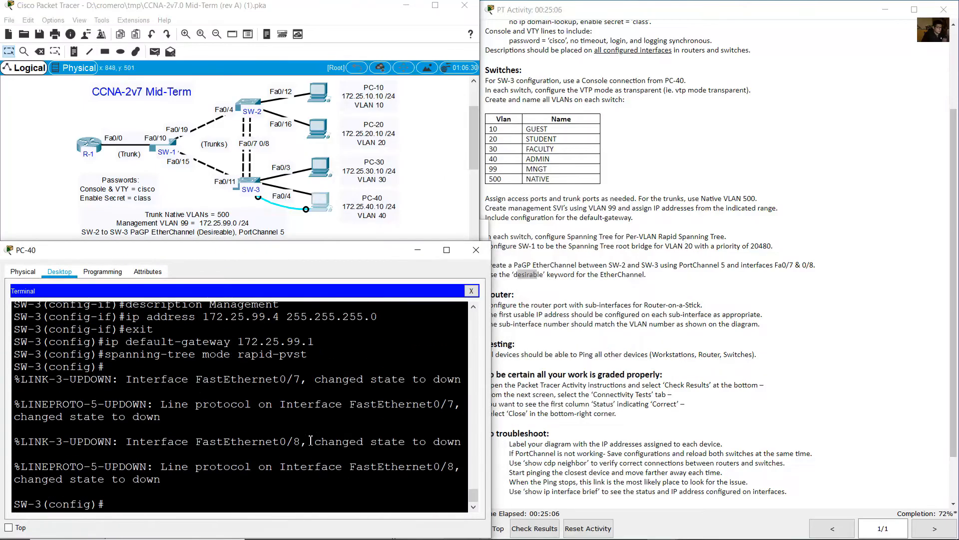
type("ange f0/7-8")
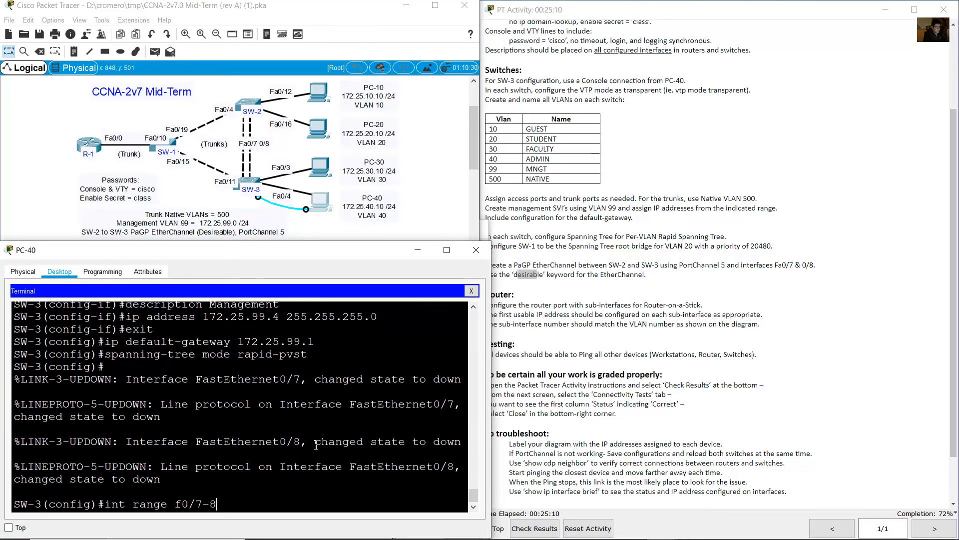
key("Return")
type("shutd")
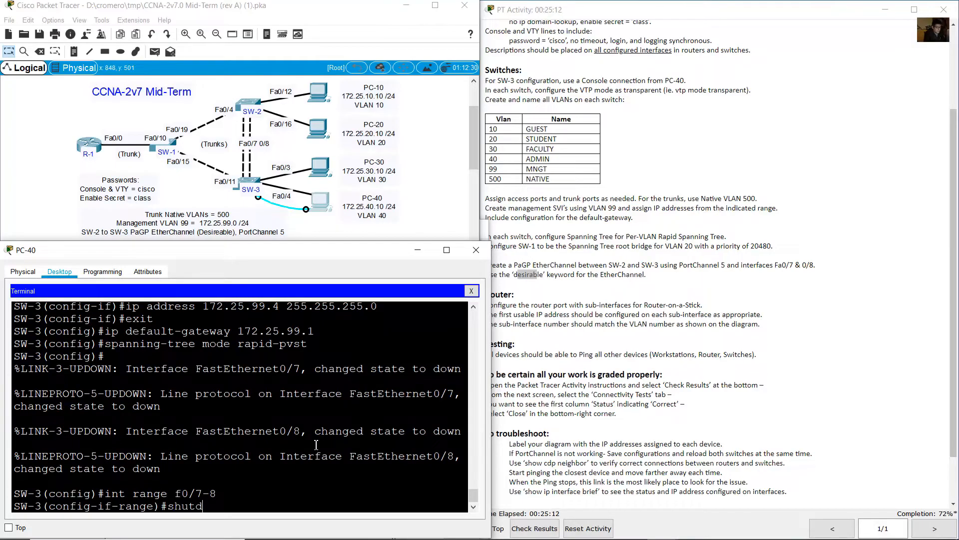
type("own")
key("Return")
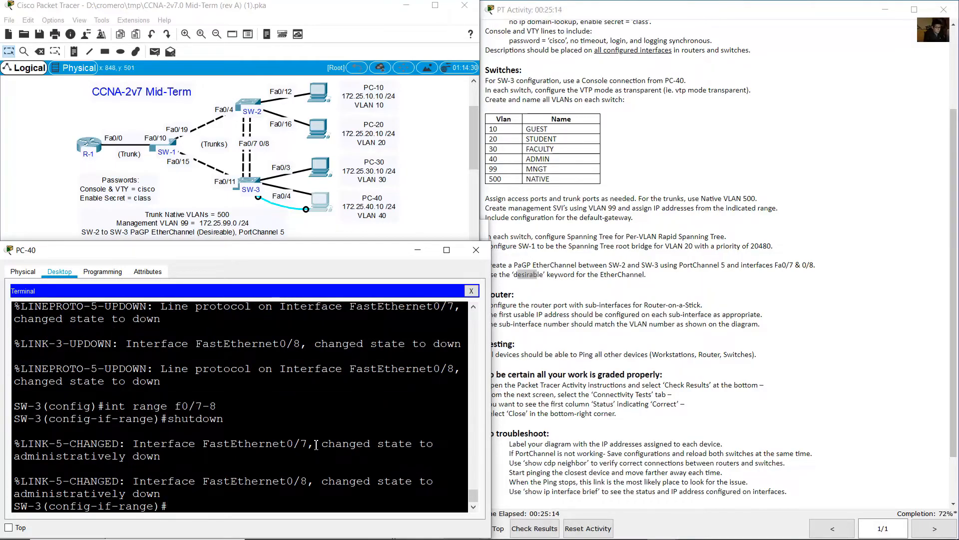
- Assign SW-3's f0/7-8 range to channel-group 5 mode desirable, exit the range and put PC-40's window away
type("channel-group 5 ")
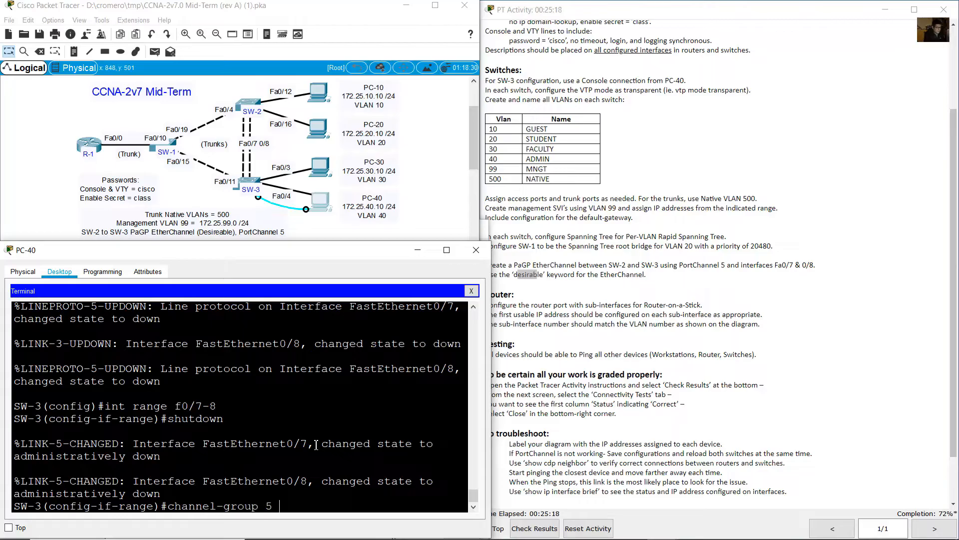
type("mode desirable")
key("Return")
type("exit")
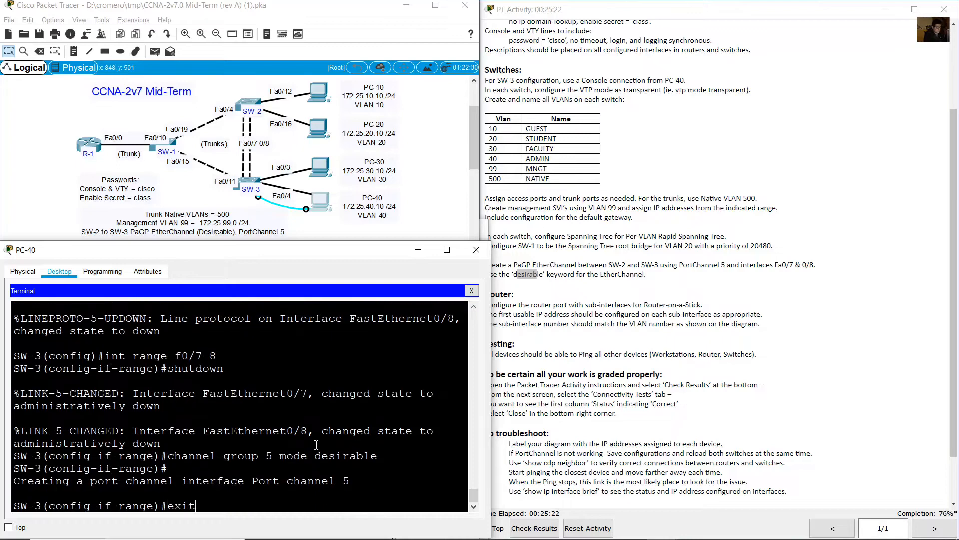
key("Return")
left_click(412, 173)
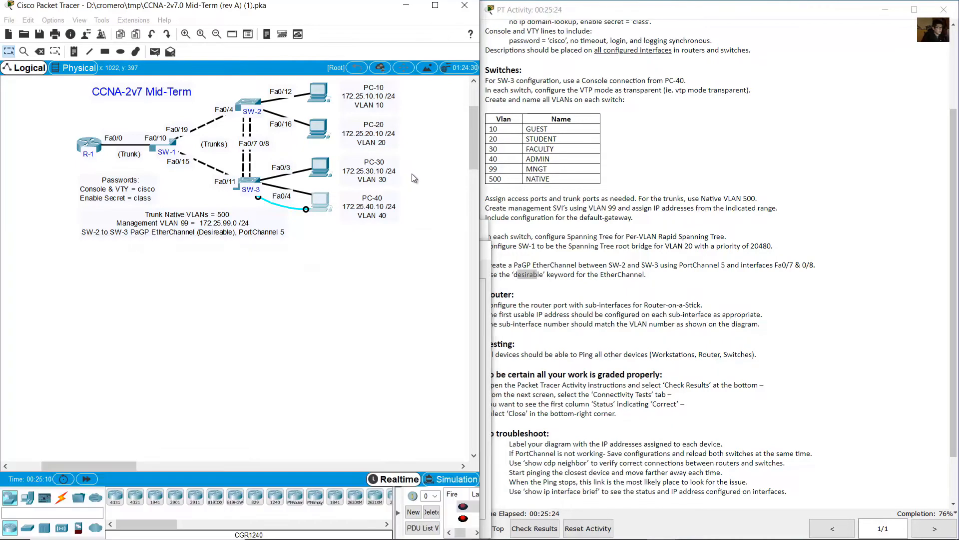
- Re-enable the interface range f0/7-8 on SW-2 with no shutdown
left_click(247, 102)
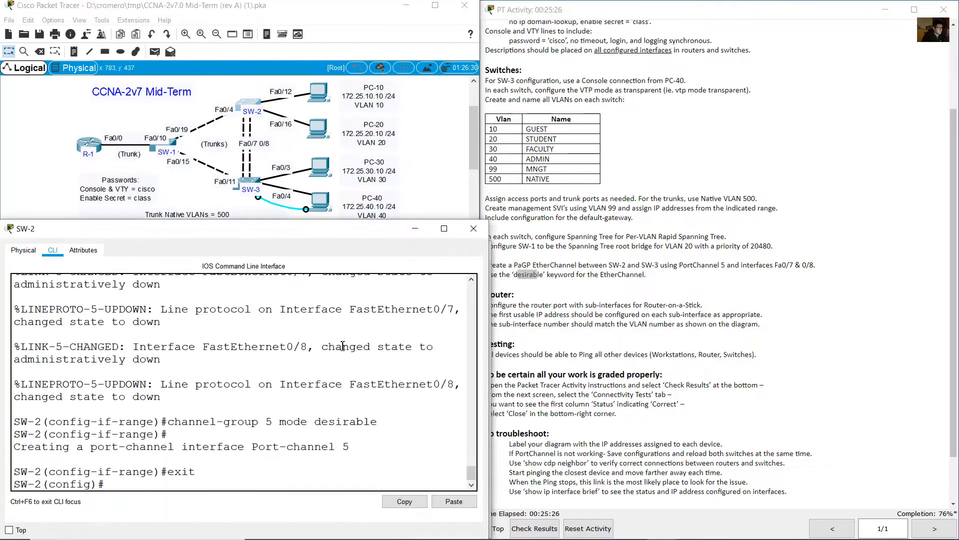
type("int range f0/7-8")
key("Return")
type("shutdown")
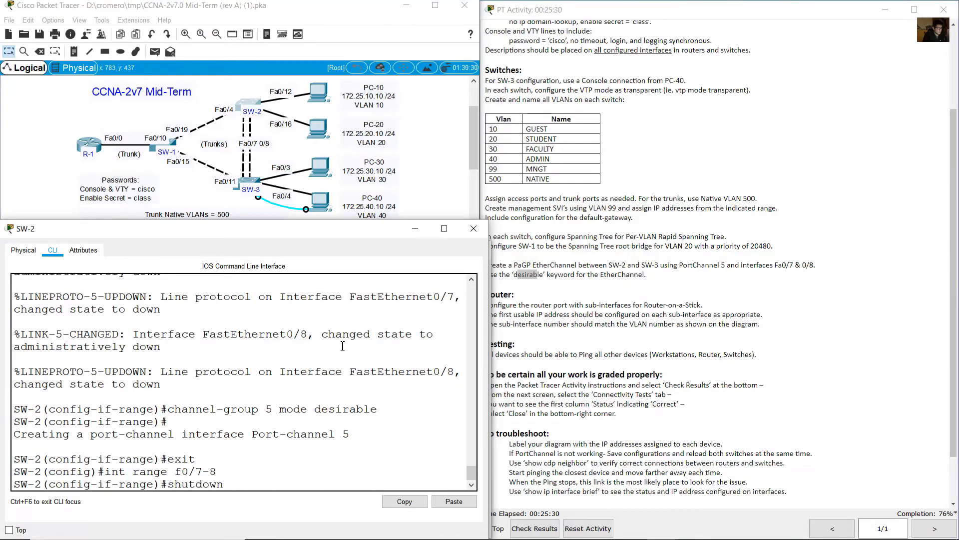
type("no")
key("Return")
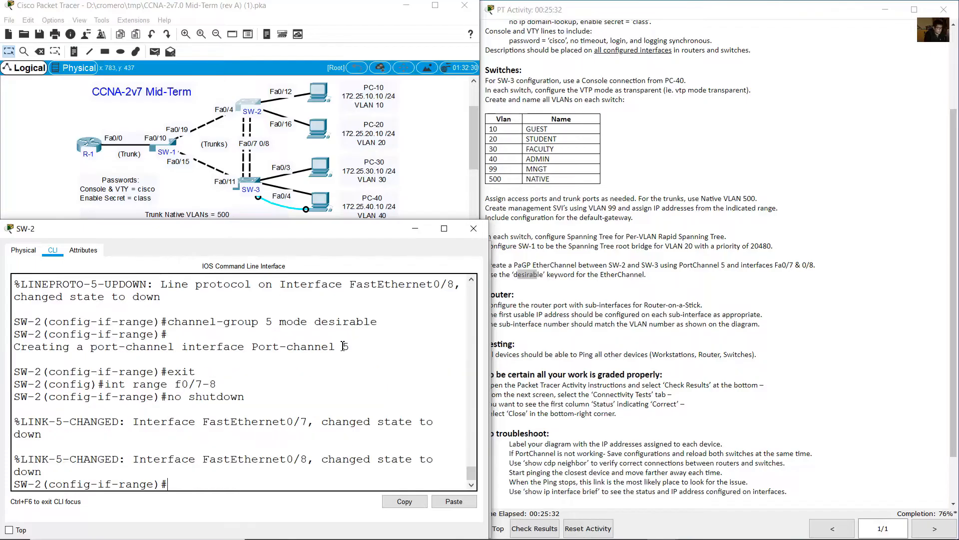
- Bring the interface range f0/7-8 on SW-3 back up through PC-40's terminal
left_click(253, 183)
left_click(254, 183)
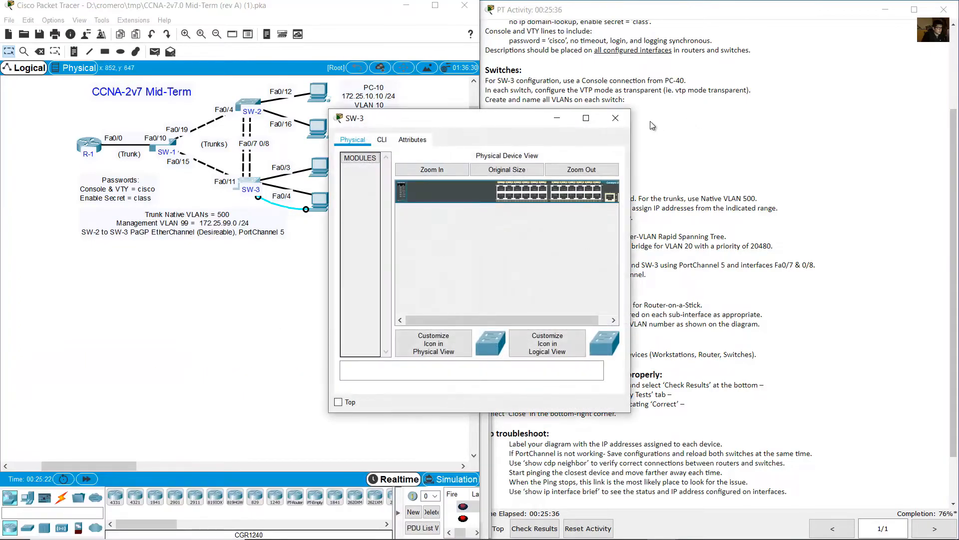
left_click(616, 118)
left_click(319, 201)
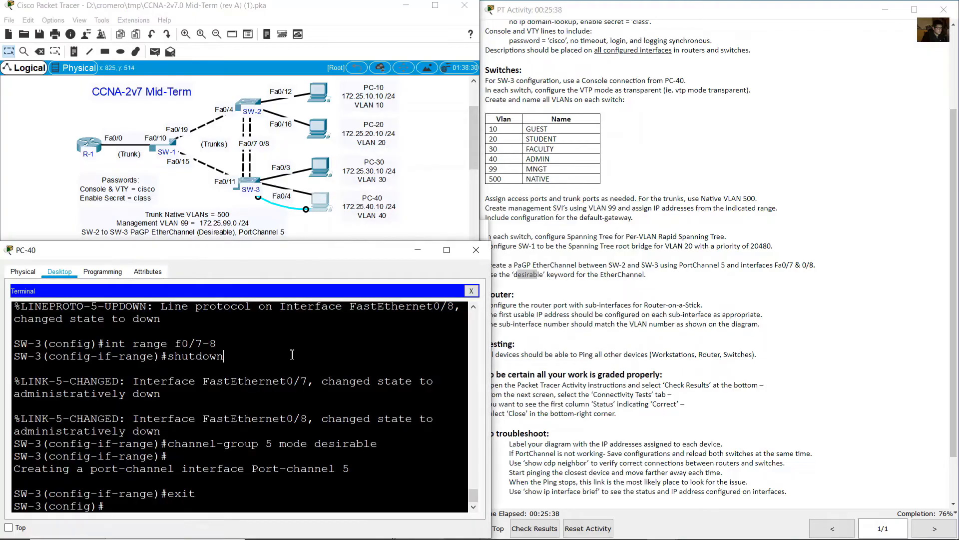
key("Up")
key("Up")
key("Up")
key("Up")
key("Return")
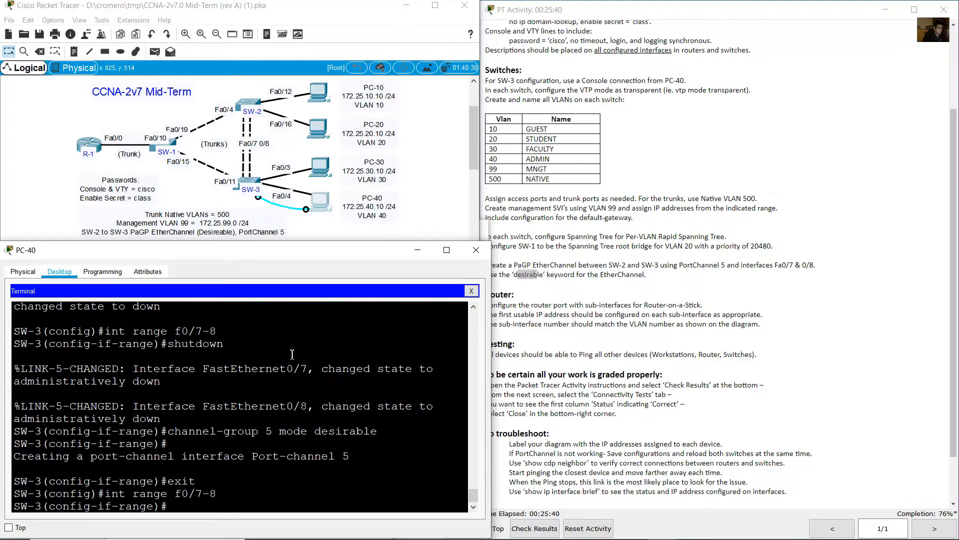
key("Up")
key("Up")
key("Up")
key("Up")
key("Up")
key("Up")
key("Return")
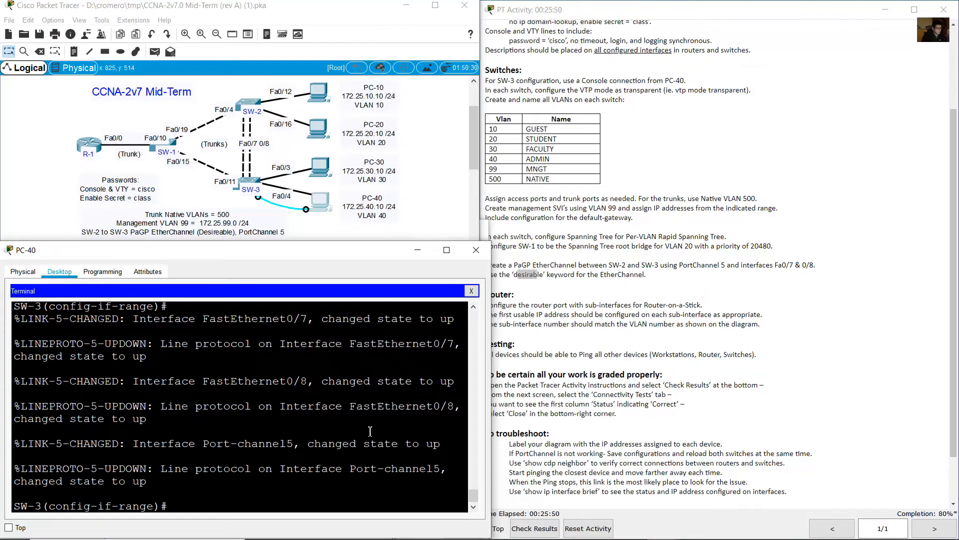
- Leave configuration mode on SW-3 with end and review the remaining router, testing and troubleshooting instructions
type("nd")
key("Return")
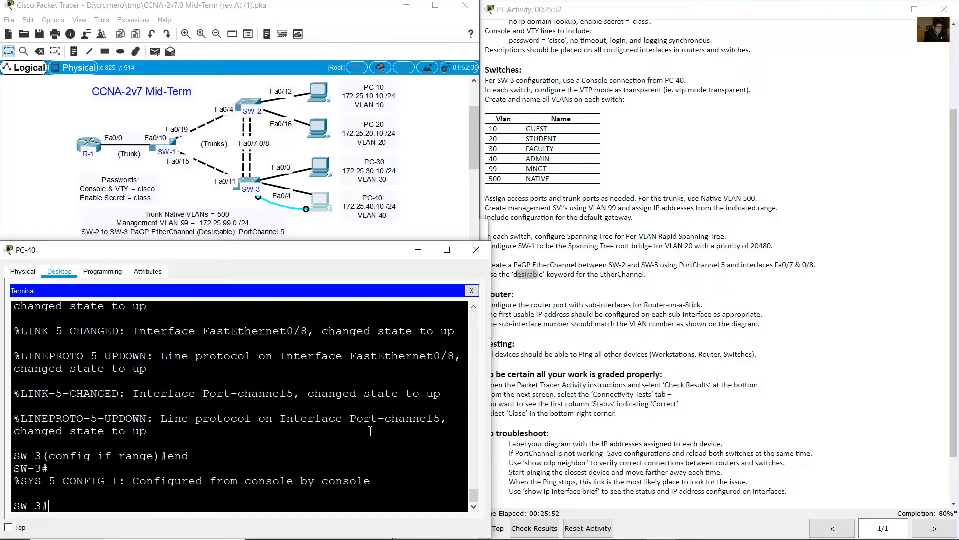
key("Return")
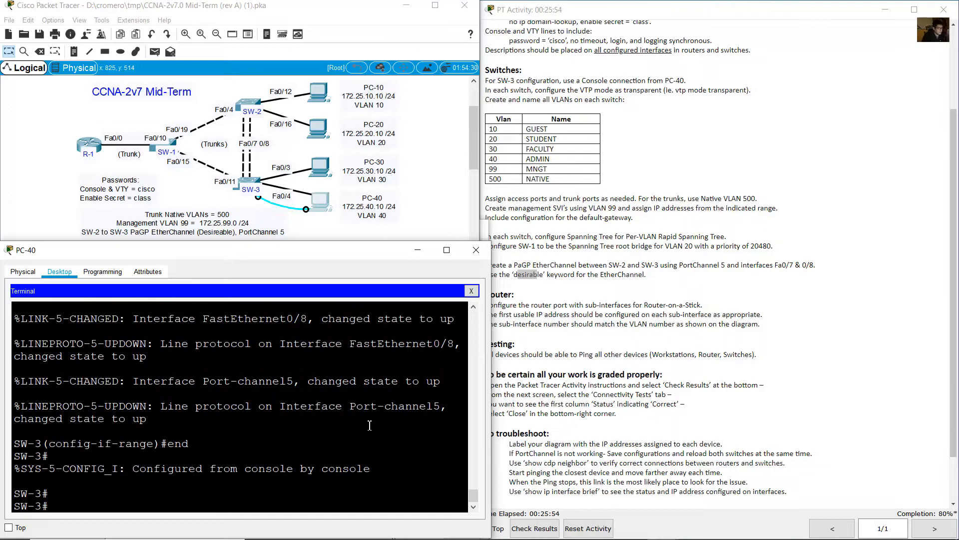
left_click(684, 335)
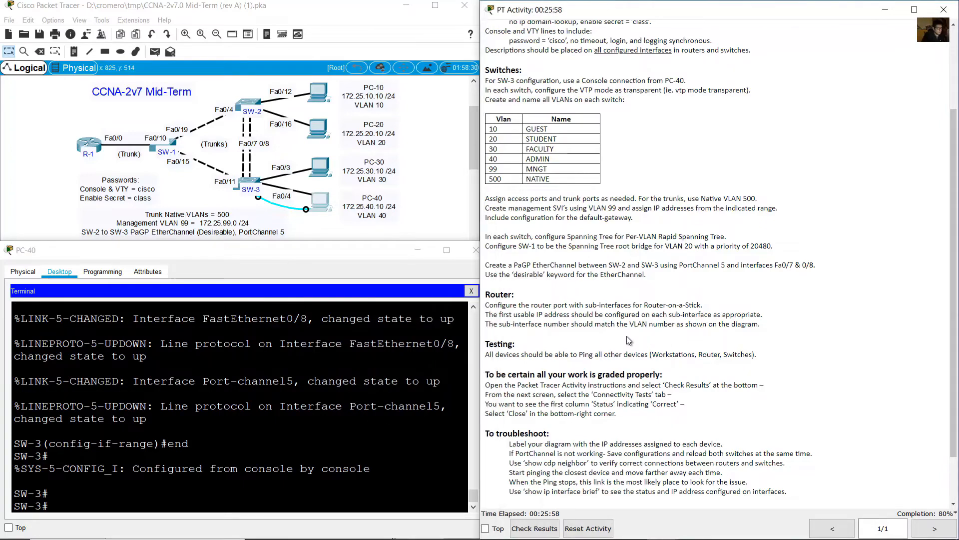
scroll(629, 341, "down", 2)
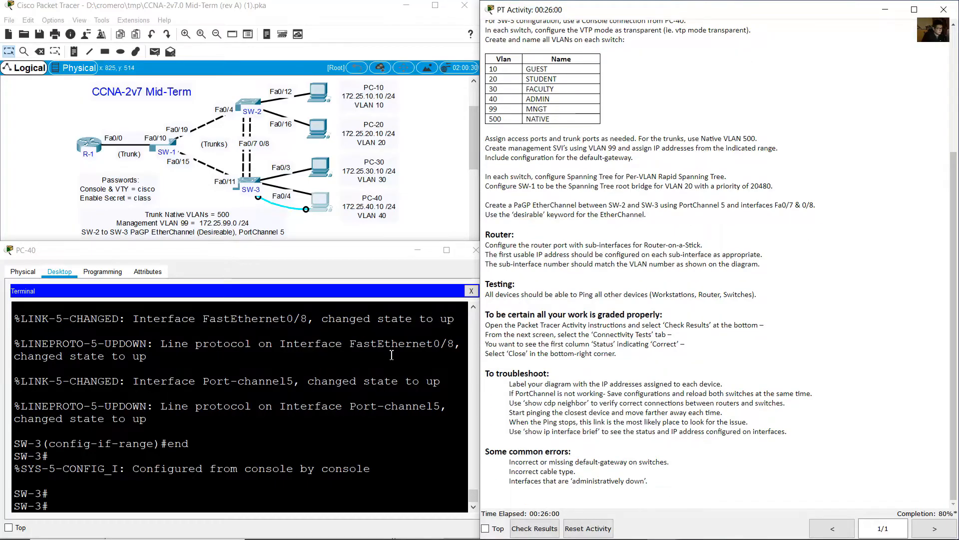
- Return SW-2 to privileged EXEC mode with end and highlight its prompt
left_click(256, 106)
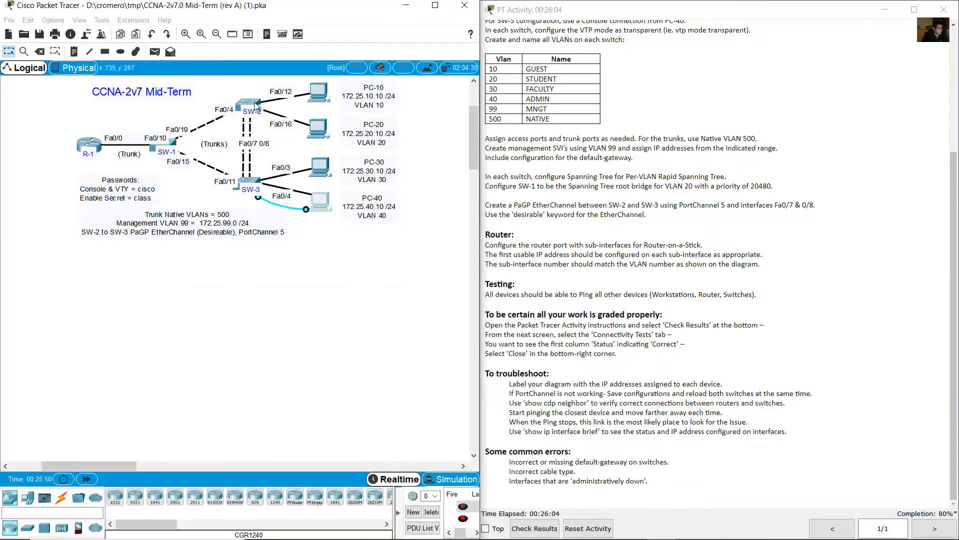
left_click(256, 106)
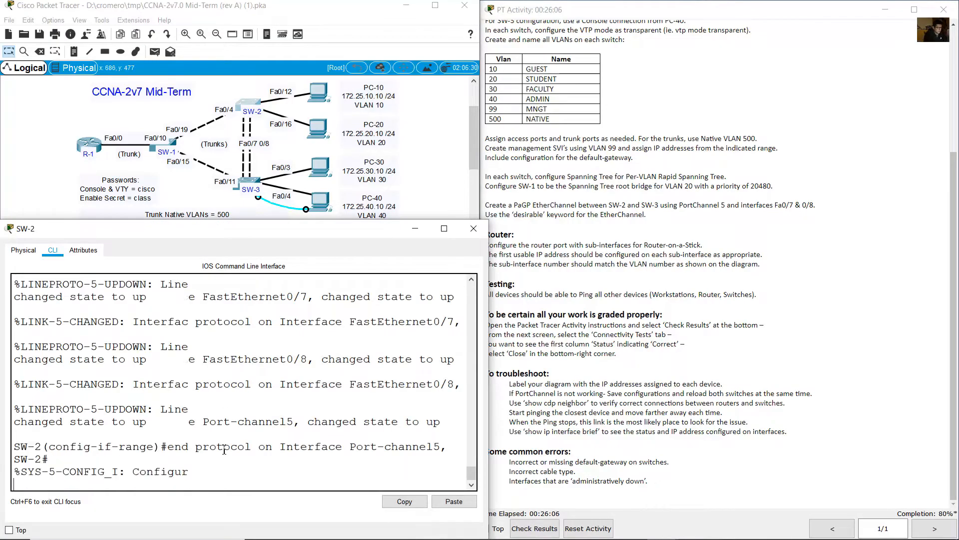
key("Return")
key("Return")
left_click_drag(50, 483, 9, 483)
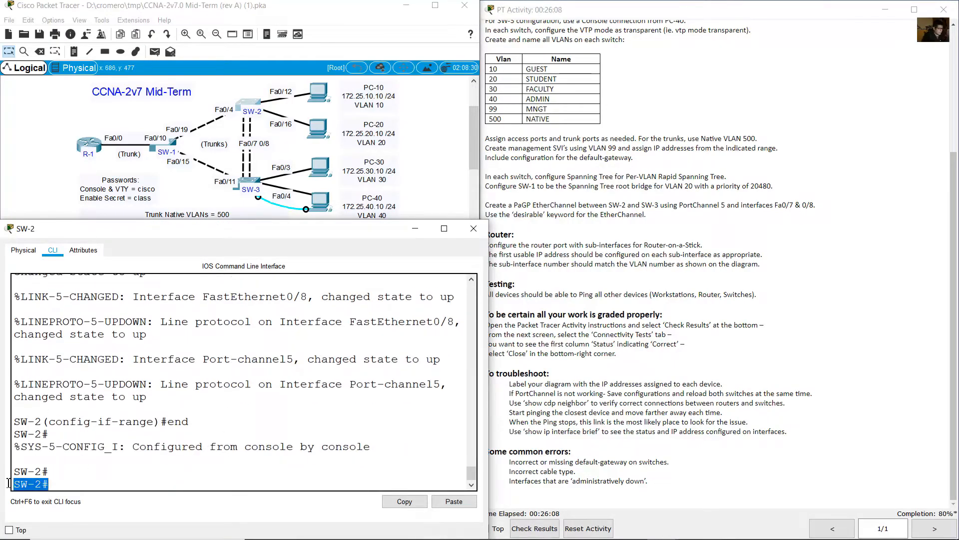
- Display the EtherChannel summary on SW-2 and examine what the S and U flags of Po5 mean
left_click(109, 465)
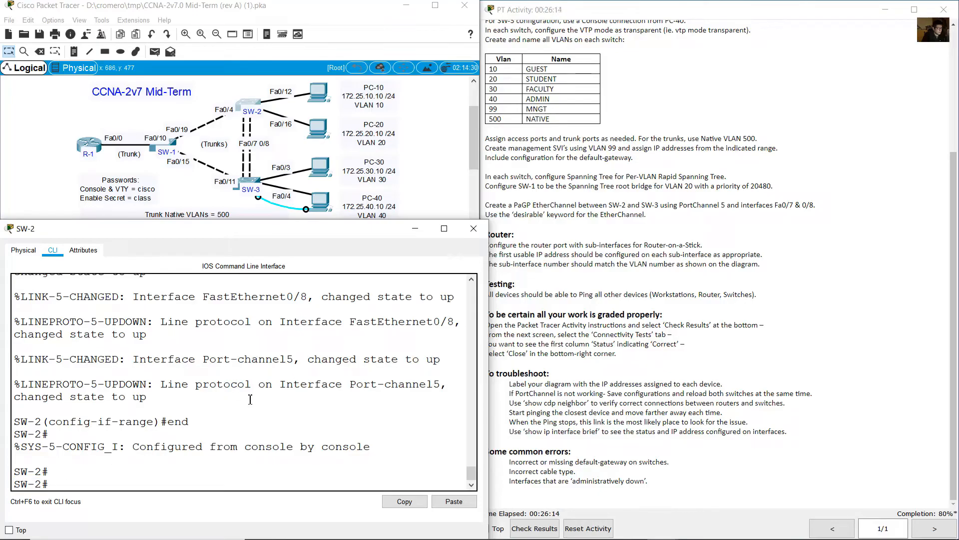
type("show etherchann")
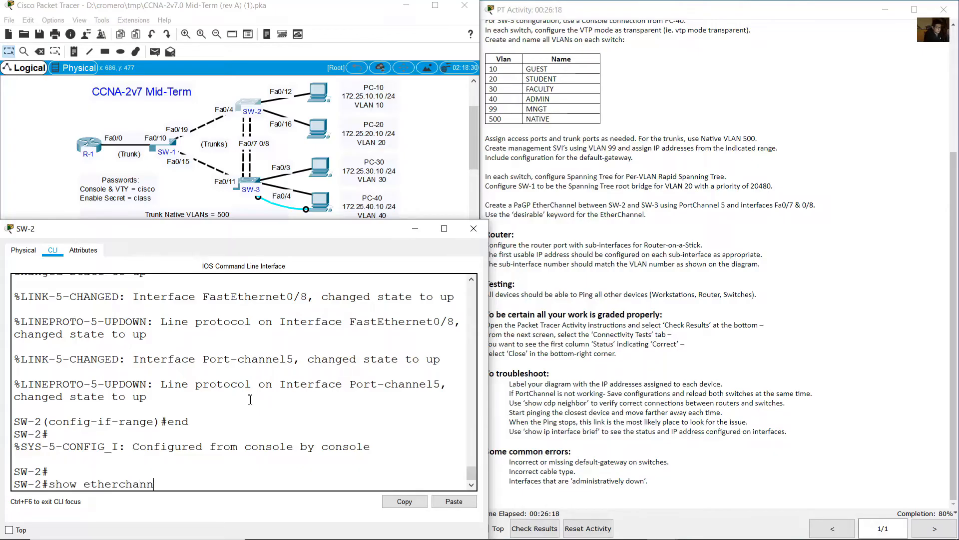
type("el summary")
key("Return")
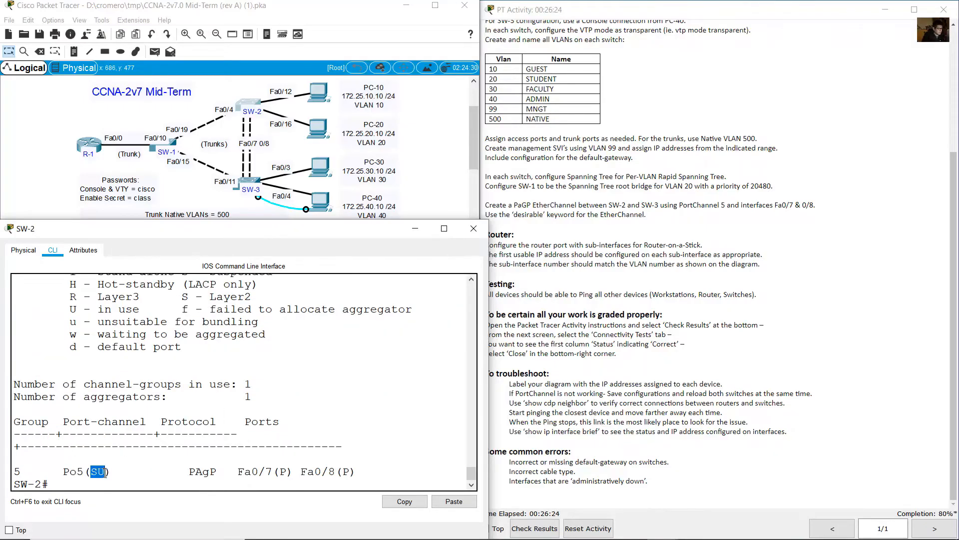
scroll(121, 454, "up", 1)
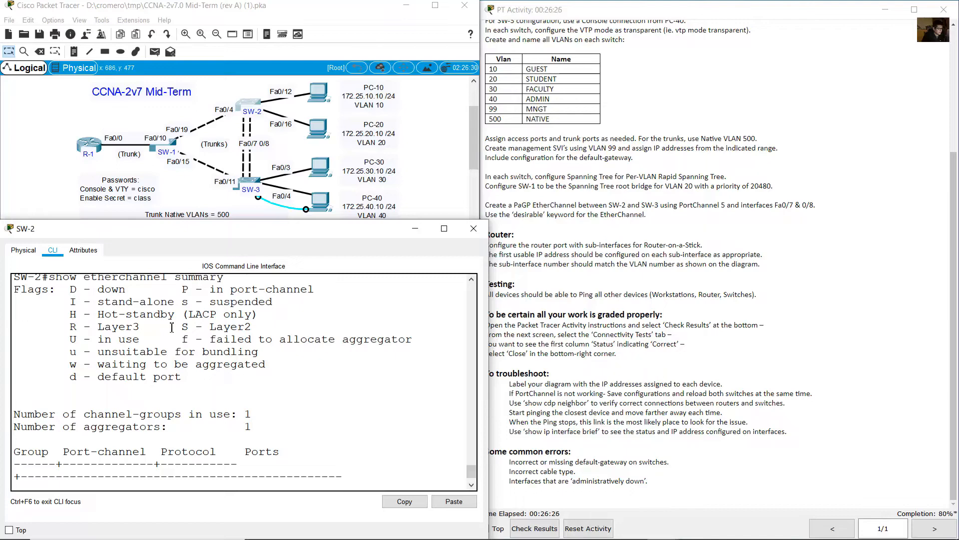
left_click_drag(172, 327, 255, 325)
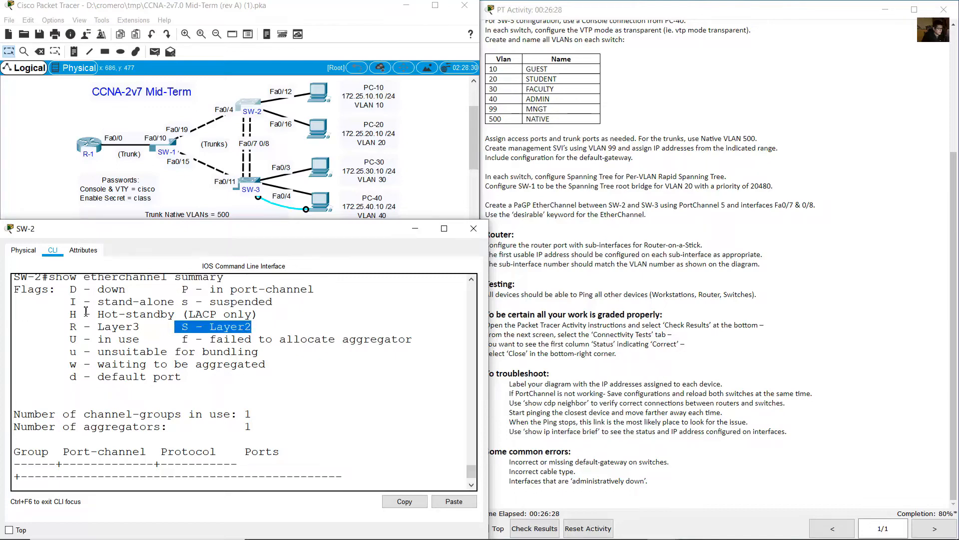
left_click_drag(66, 340, 147, 339)
scroll(208, 369, "down", 1)
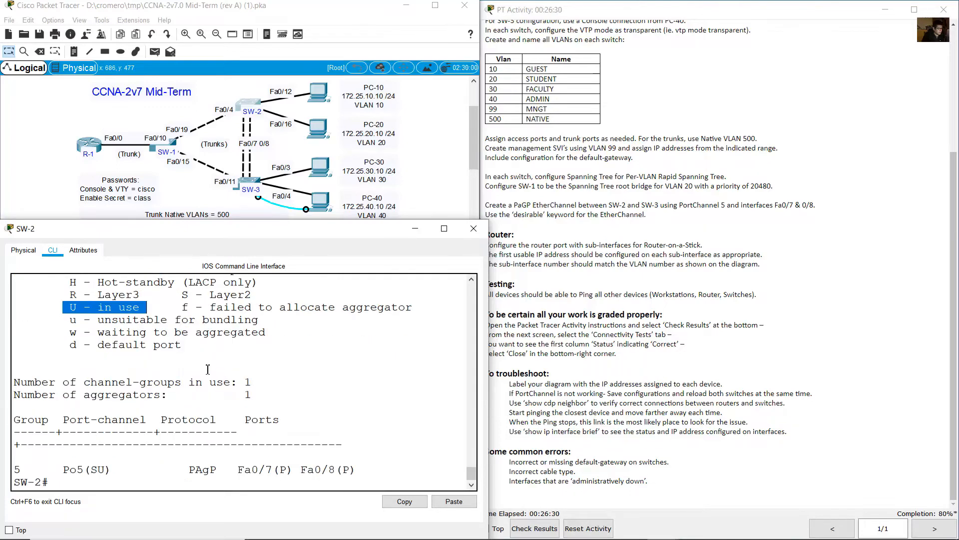
- Display the full running configuration on SW-2
left_click(137, 483)
type("show run")
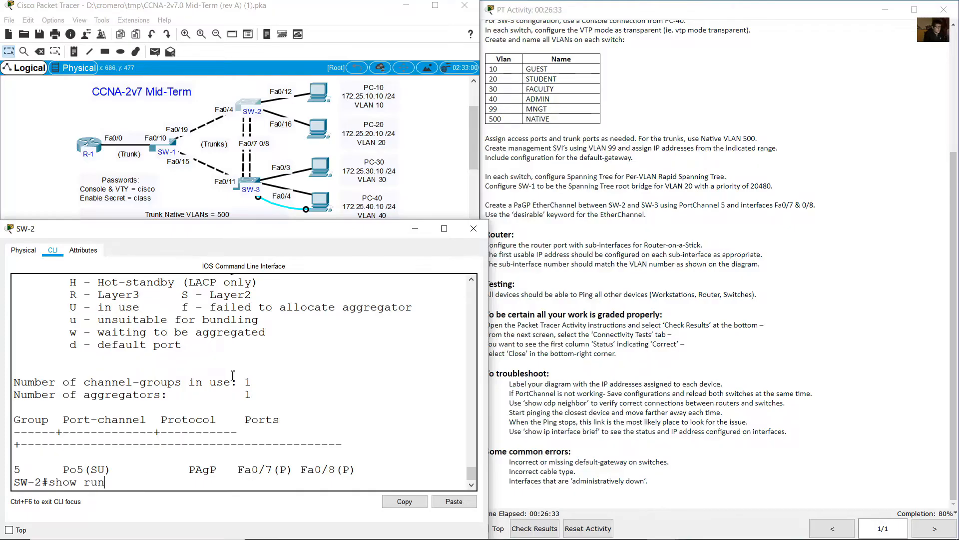
key("Return")
key("space")
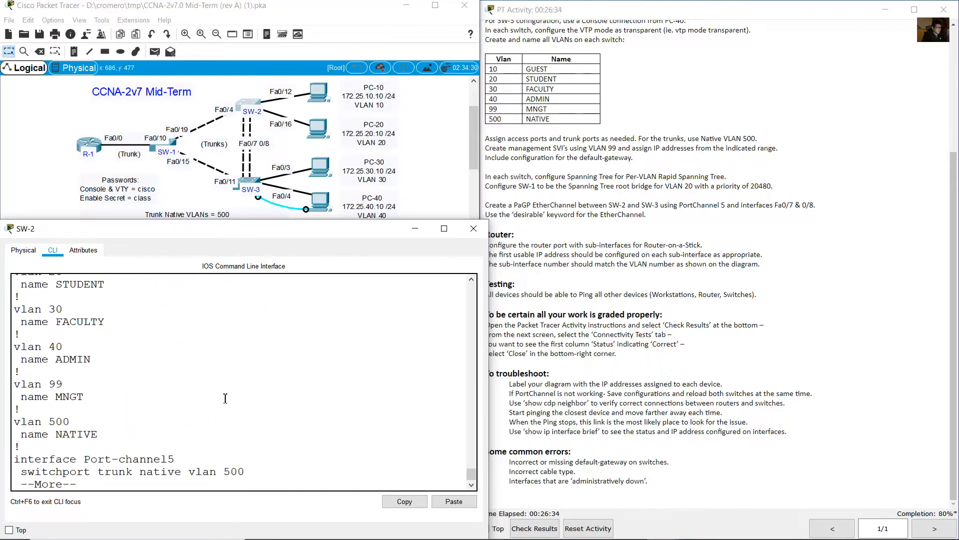
key("space")
key("space")
- Examine the trunk and channel-group settings of FastEthernet0/7 and FastEthernet0/8 in SW-2's running configuration
scroll(226, 398, "up", 9)
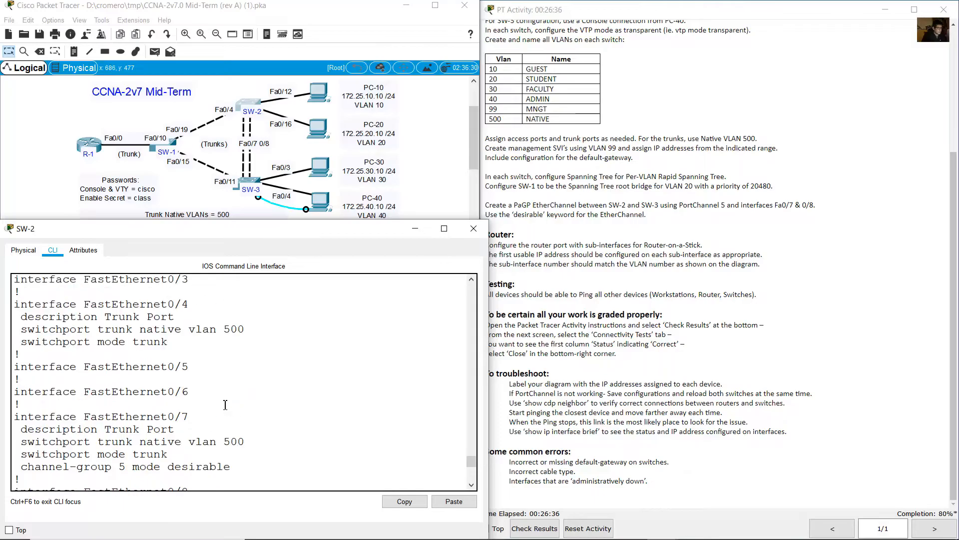
scroll(225, 405, "up", 1)
scroll(132, 356, "down", 4)
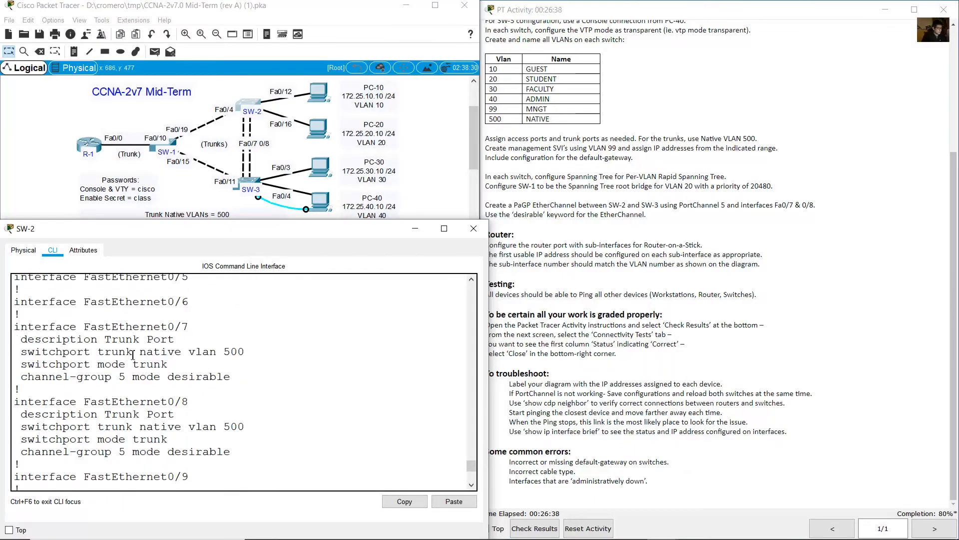
left_click_drag(106, 325, 222, 462)
left_click(164, 372)
left_click_drag(84, 352, 258, 449)
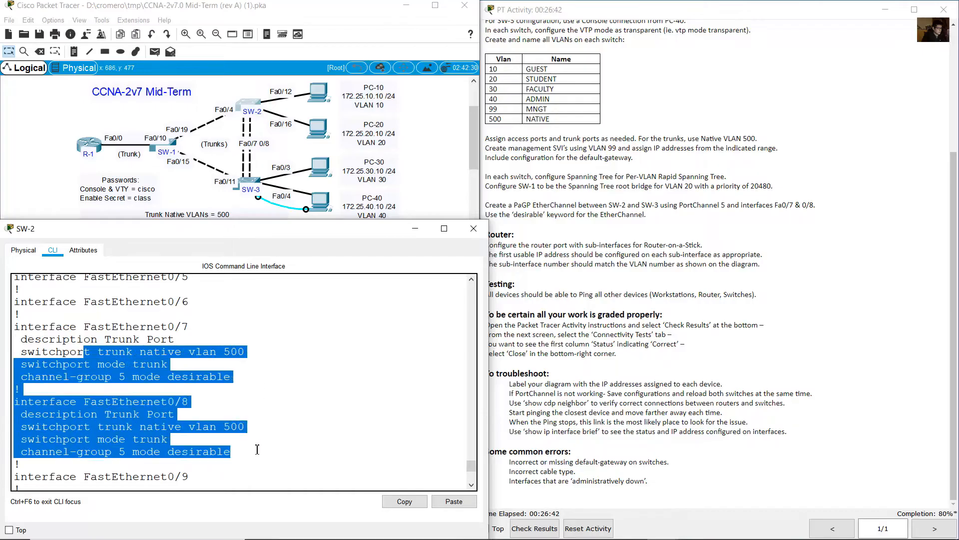
left_click(92, 452)
left_click_drag(35, 456, 226, 459)
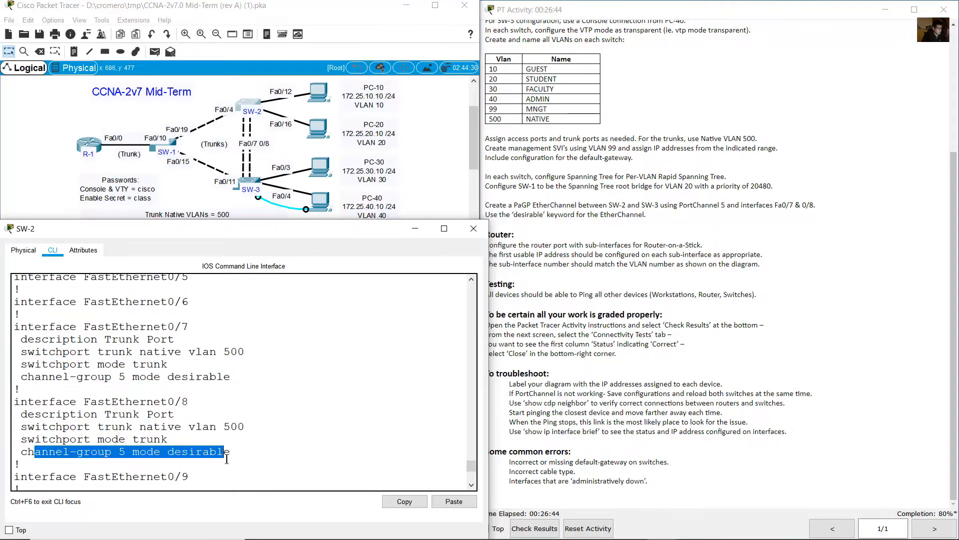
left_click_drag(64, 377, 230, 378)
- Examine the native VLAN and trunk mode lines under interface Port-channel5 in SW-2's running configuration
scroll(292, 416, "up", 8)
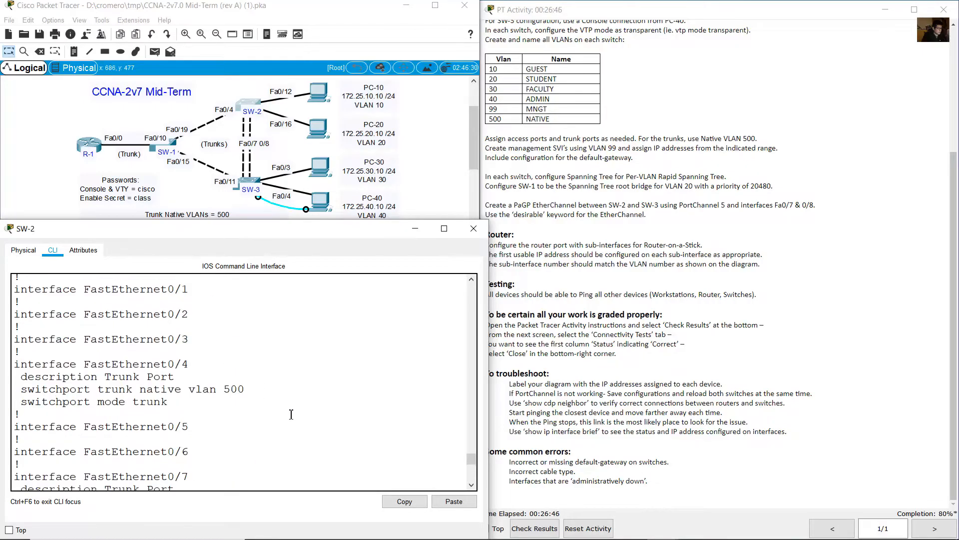
scroll(292, 415, "down", 3)
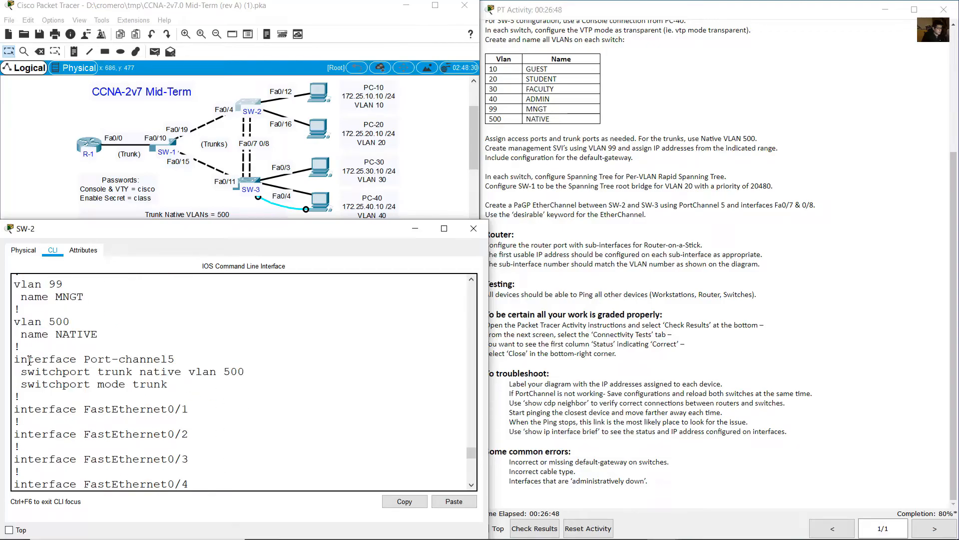
left_click_drag(28, 359, 175, 359)
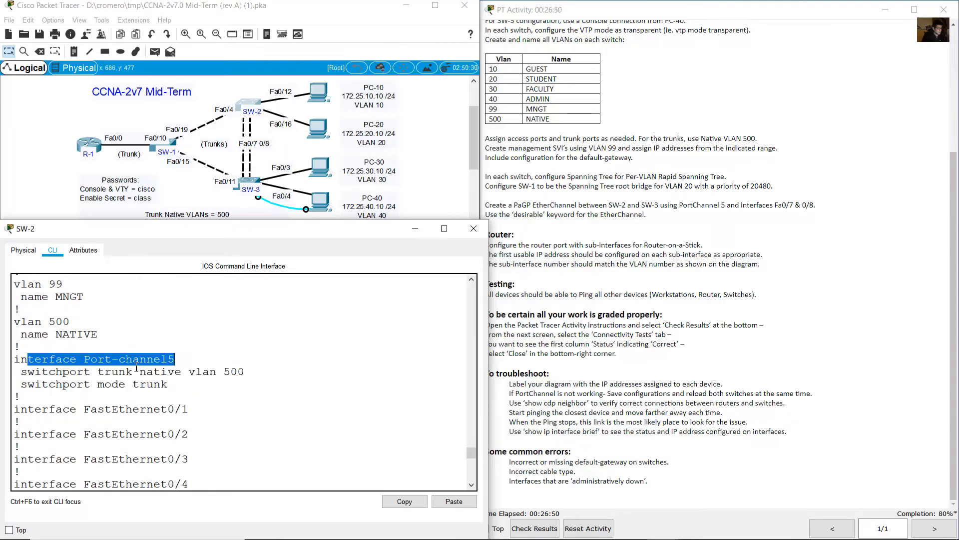
left_click(72, 371)
left_click_drag(21, 371, 214, 385)
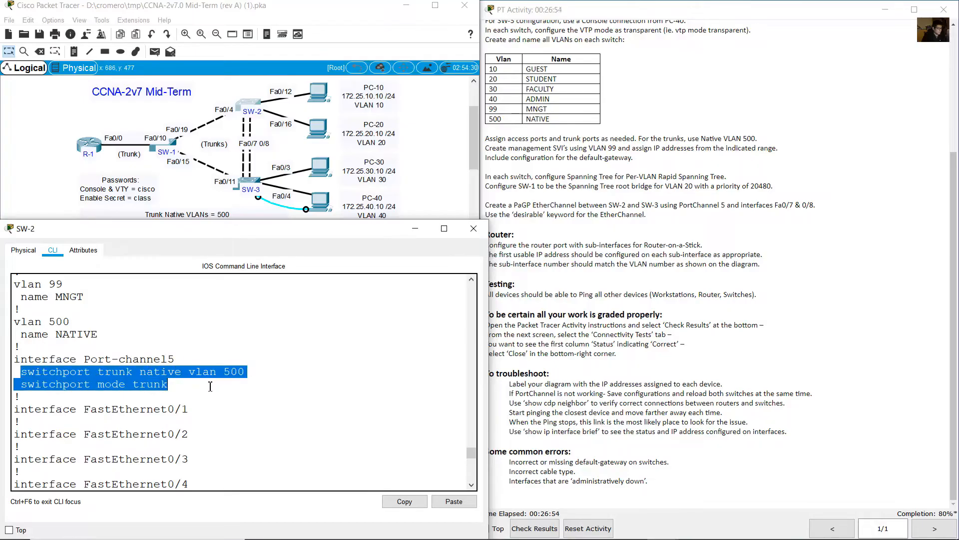
left_click(211, 386)
- Put the SW-2 window away and read the Router instructions on Router-on-a-Stick sub-interfaces and first usable IP addresses
left_click(413, 229)
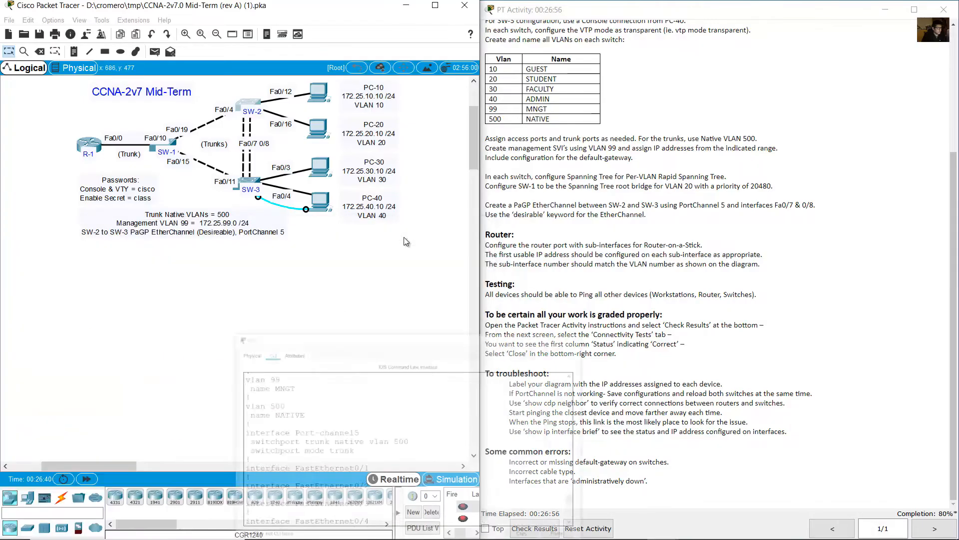
left_click(654, 293)
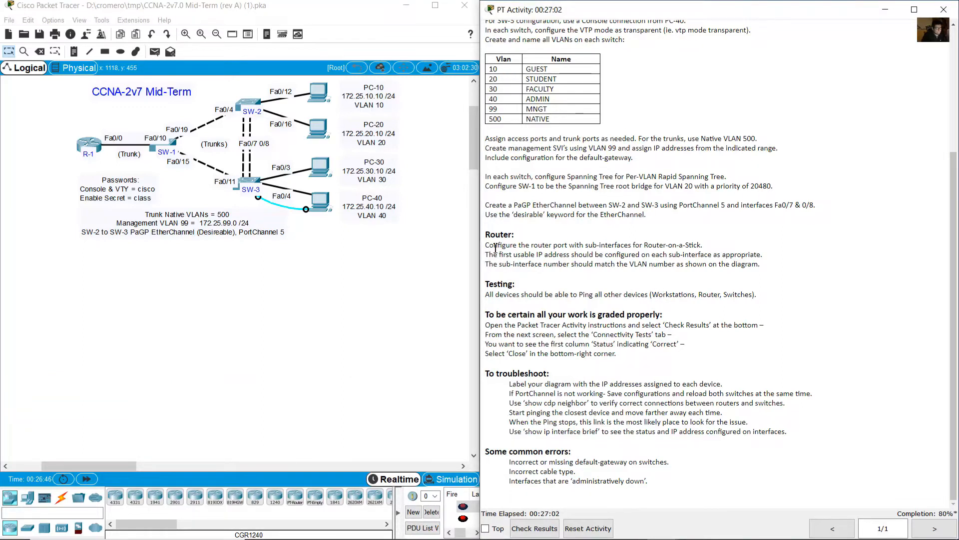
left_click_drag(494, 245, 702, 244)
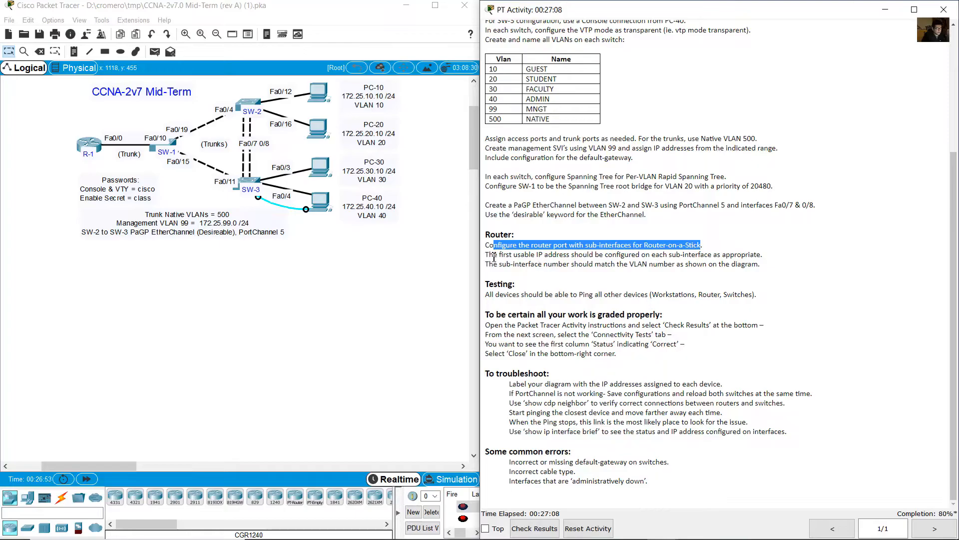
left_click_drag(494, 255, 763, 256)
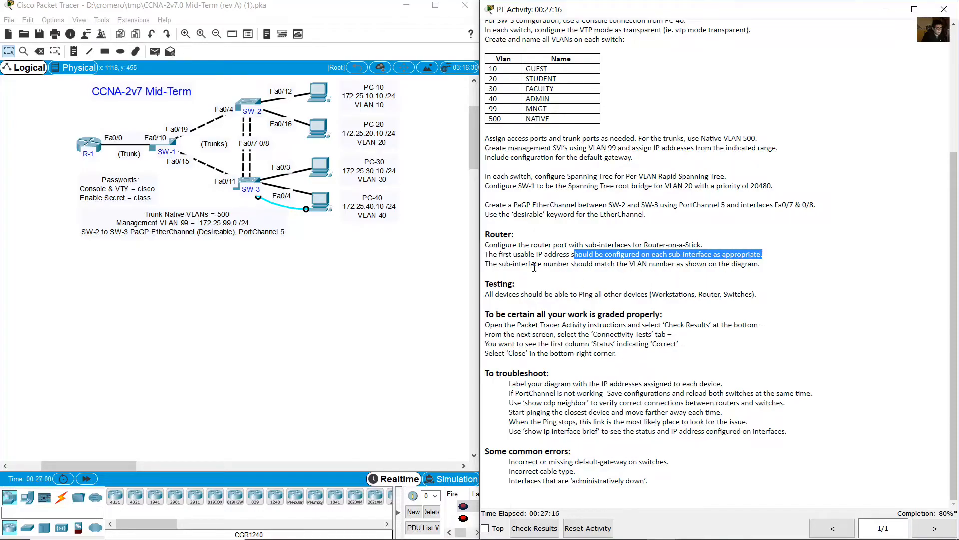
- Open R-1's command line and create sub-interface f0/0.10, following the instruction that sub-interface numbers match the VLANs
left_click(87, 145)
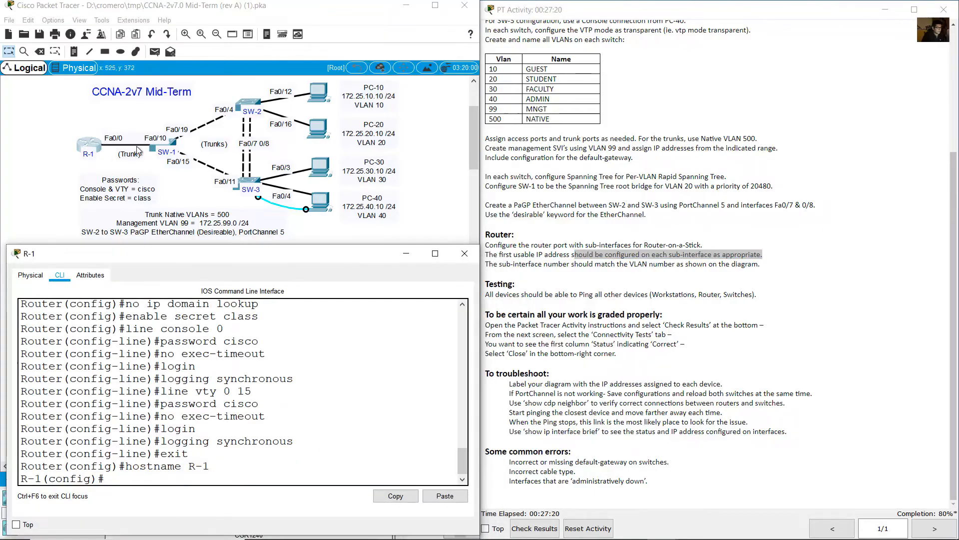
left_click(108, 122)
left_click(95, 144)
type("int f0/0.")
left_click(599, 244)
left_click_drag(502, 264, 675, 264)
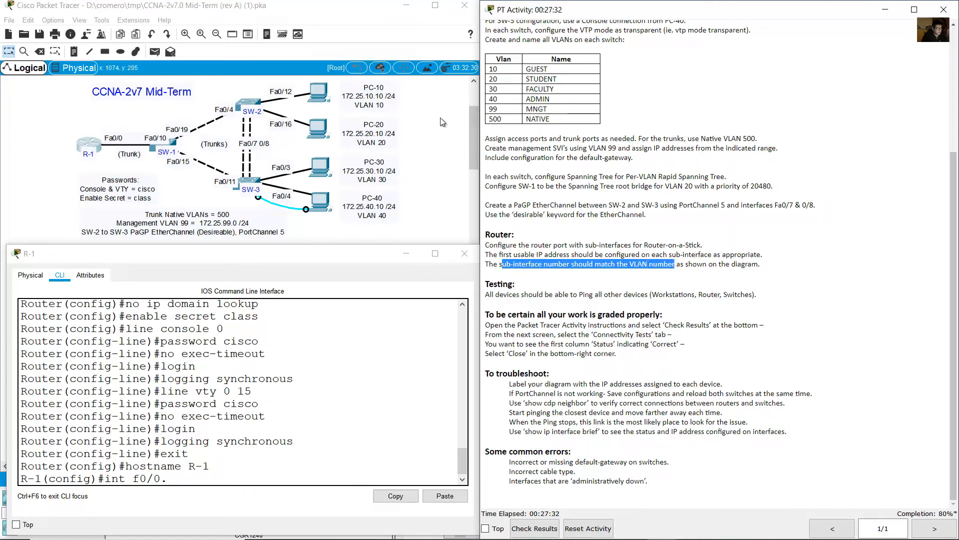
left_click(228, 474)
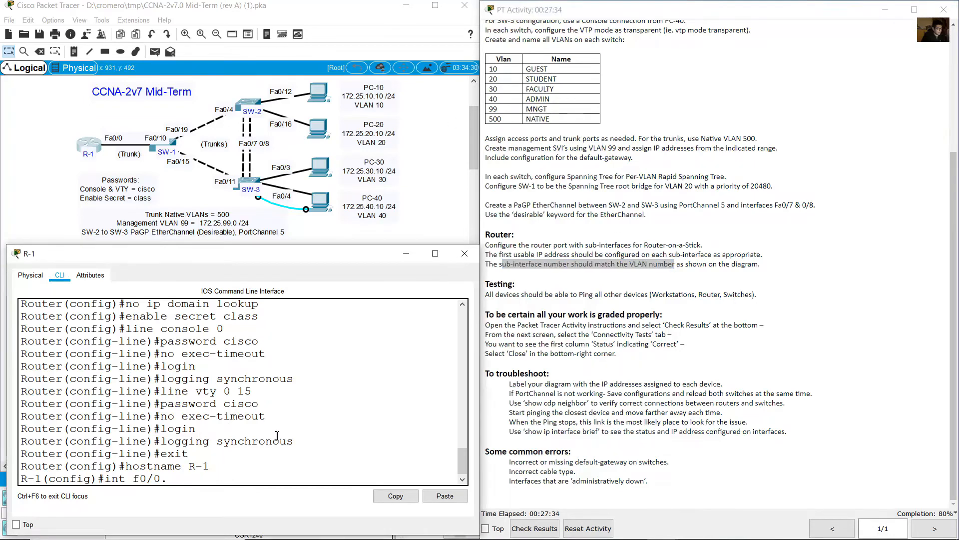
type("int f0/0.10")
key("Return")
- Describe sub-interface f0/0.10 on R-1 as VLAN 10 and set its encapsulation to dot1q 10
type("d")
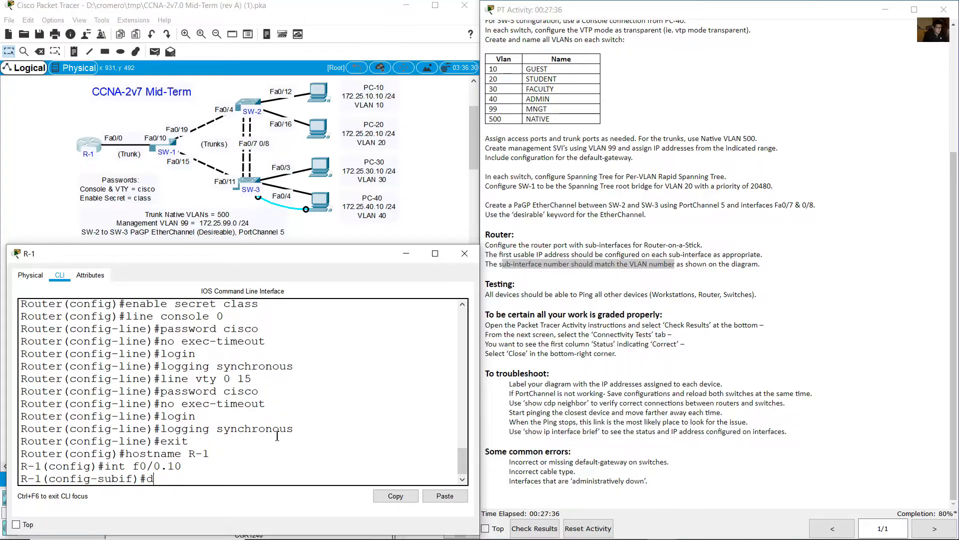
type("escription")
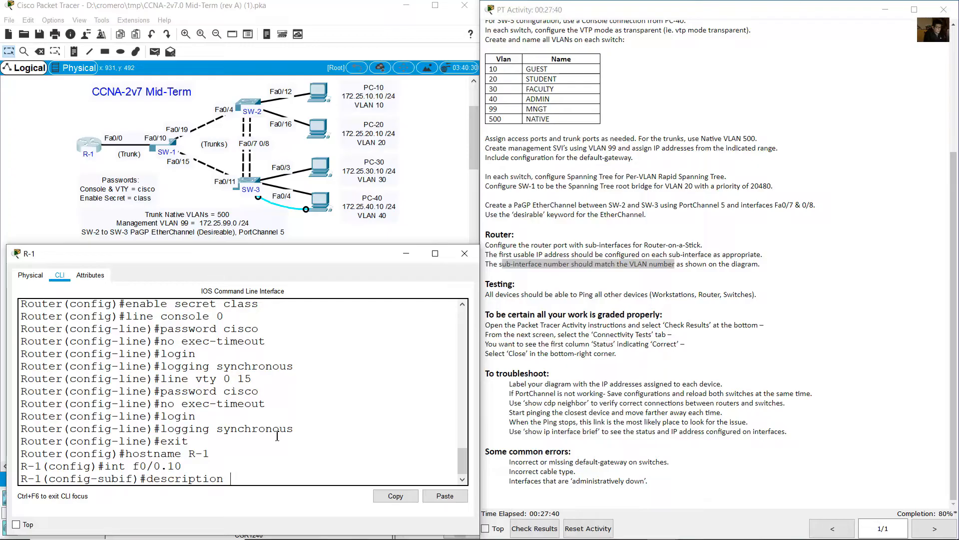
type(" VLAN 10")
key("Return")
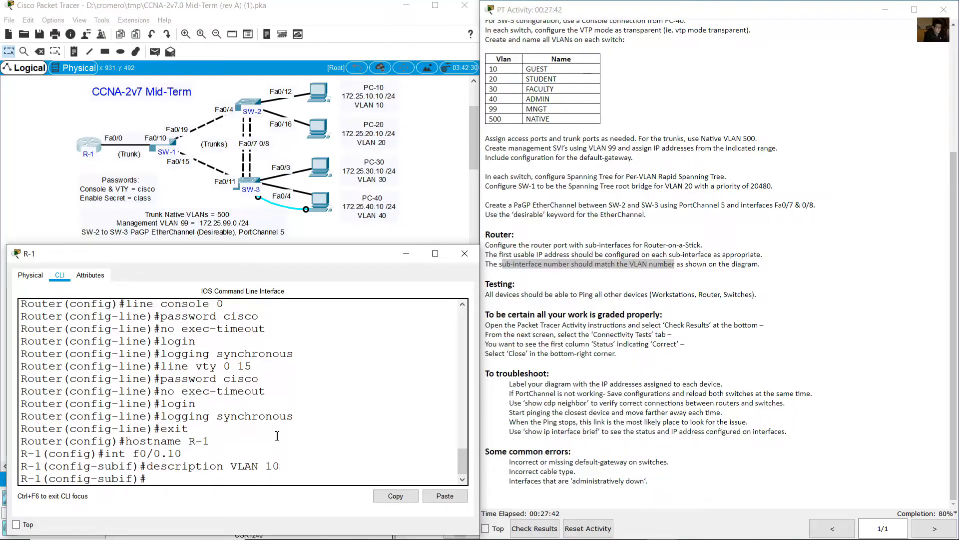
type("encapsulation dot1q 10")
key("Return")
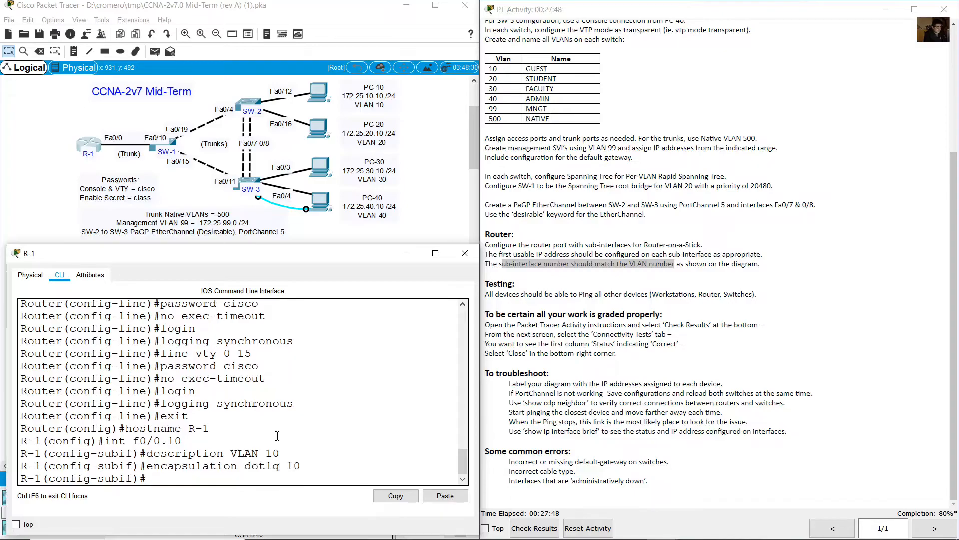
- Assign IP address 172.25.10.1 with mask 255.255.255.0 to R-1's f0/0.10, checking the PC-10 network in the diagram
type("ip address 172.2")
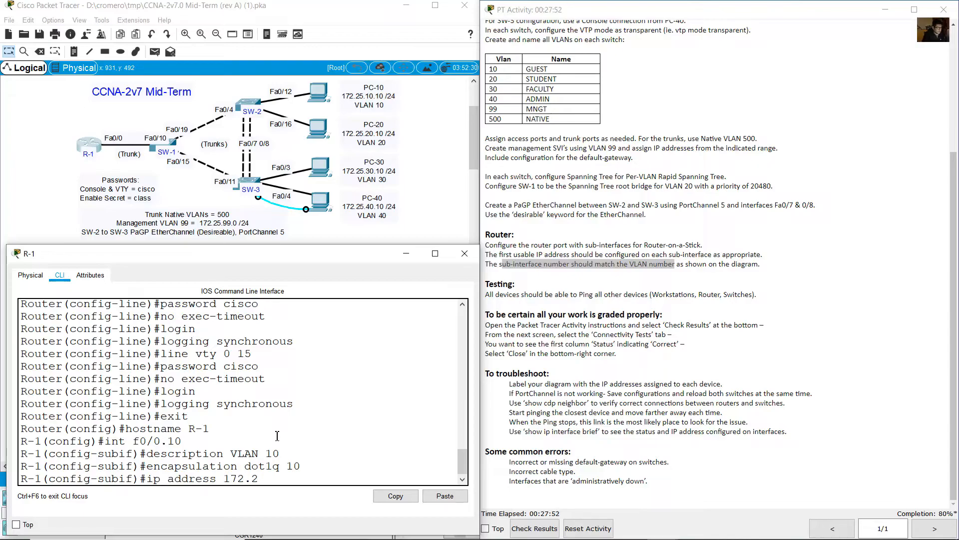
type("5.10.1")
left_click_drag(433, 85, 375, 99)
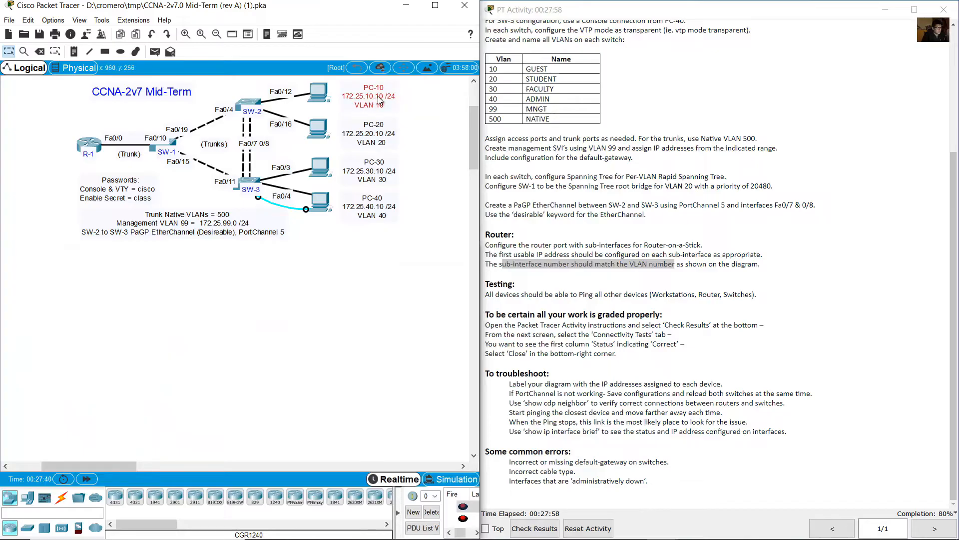
left_click(89, 144)
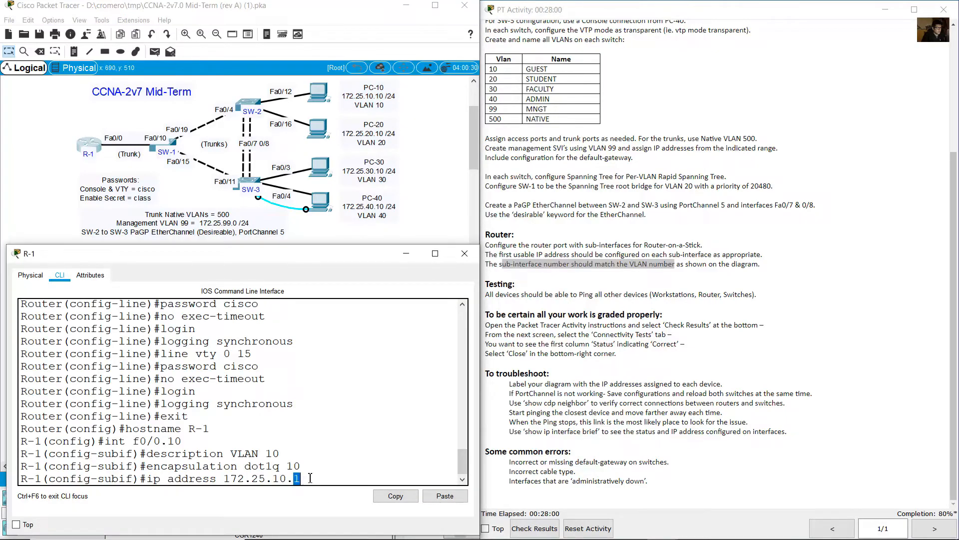
type("255.255.255.0")
key("Return")
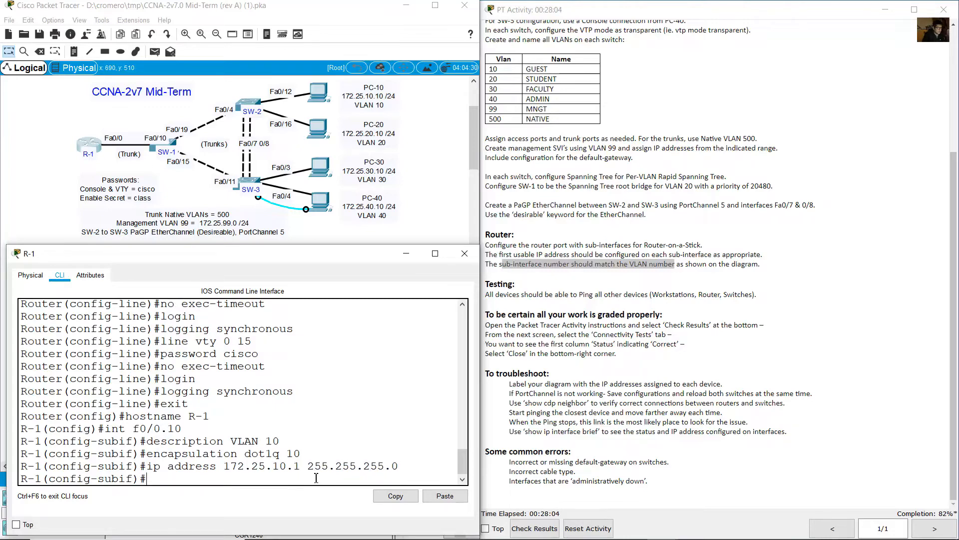
- Create sub-interface f0/0.20 on R-1 by reusing the earlier interface command
key("Up")
key("Up")
key("Up")
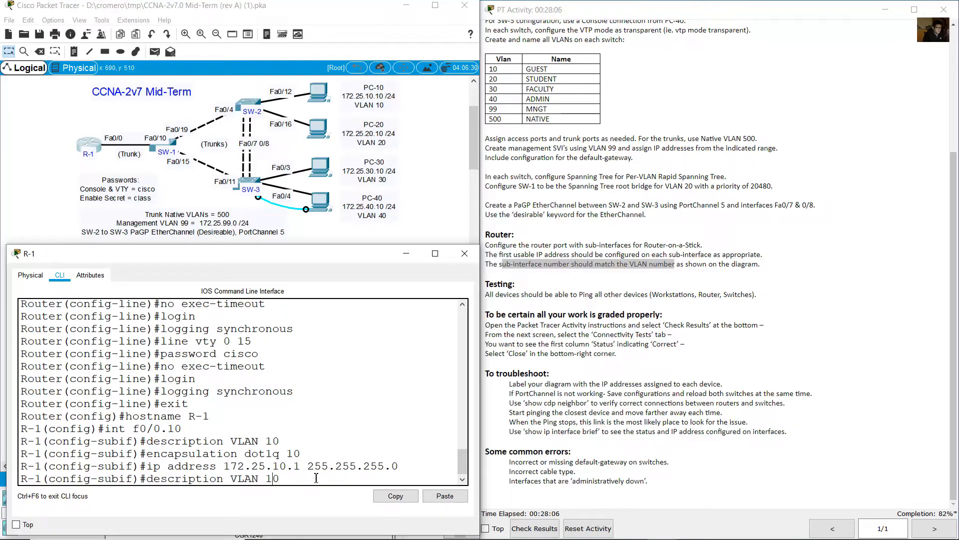
key("Up")
key("BackSpace")
key("BackSpace")
type("20")
key("Return")
- Set the description of R-1's sub-interface f0/0.20 to VLAN 20
key("Up")
key("Up")
key("Up")
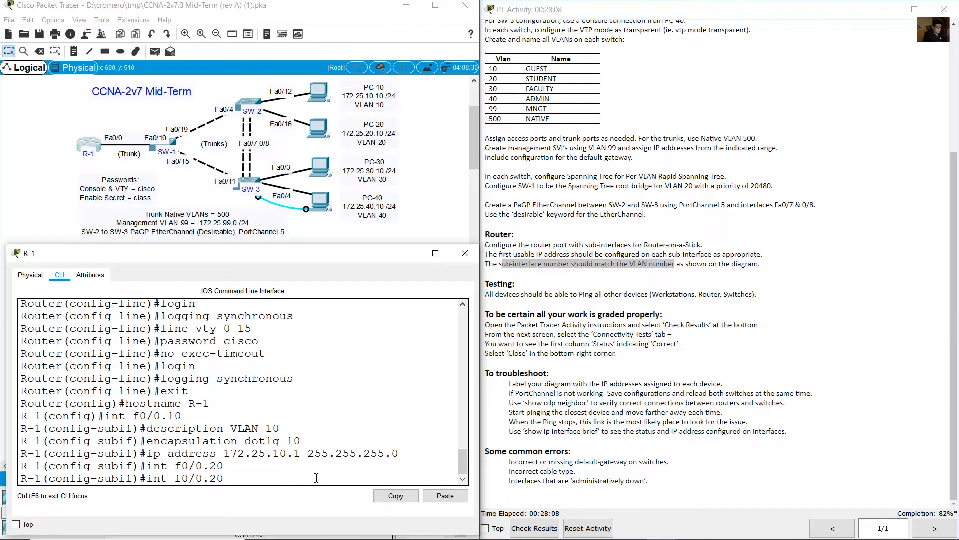
key("Up")
key("BackSpace")
key("BackSpace")
type("20")
key("Return")
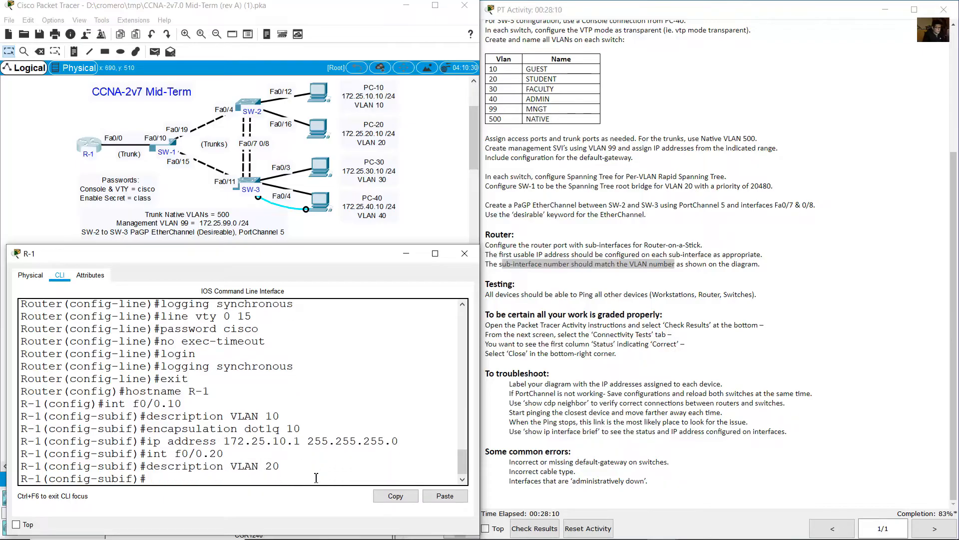
- Set the encapsulation of R-1's sub-interface f0/0.20 to dot1q 20
key("Up")
key("Up")
key("Up")
key("Up")
key("Left")
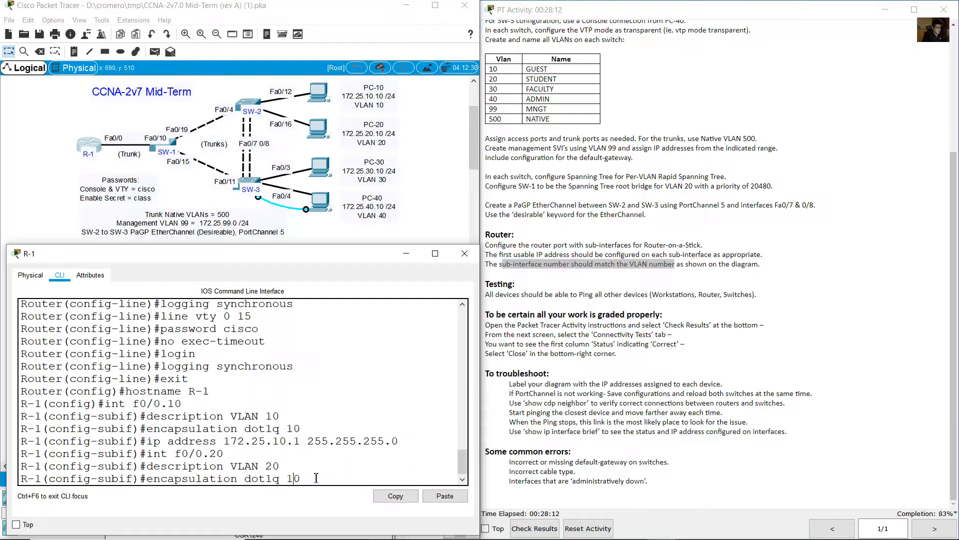
key("Return")
- Assign IP address 172.25.20.1 with mask 255.255.255.0 to R-1's sub-interface f0/0.20
key("Up")
key("Up")
key("Up")
key("Up")
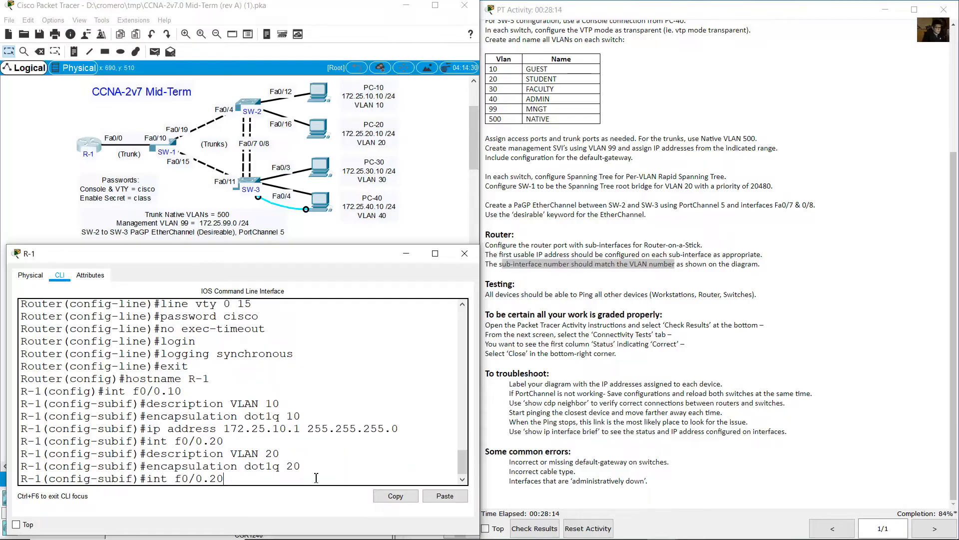
key("Left")
key("Left")
key("Left")
key("Left")
key("Left")
key("Left")
key("Left")
key("Left")
key("Left")
key("Left")
key("Left")
key("Left")
key("Left")
key("Left")
key("Left")
key("Left")
key("Left")
key("BackSpace")
type("2")
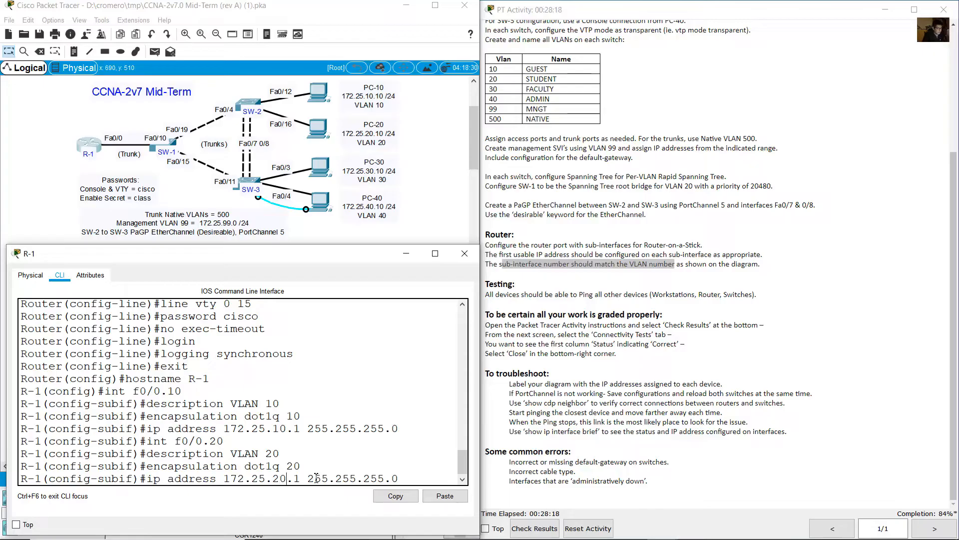
key("Right")
key("Right")
key("Return")
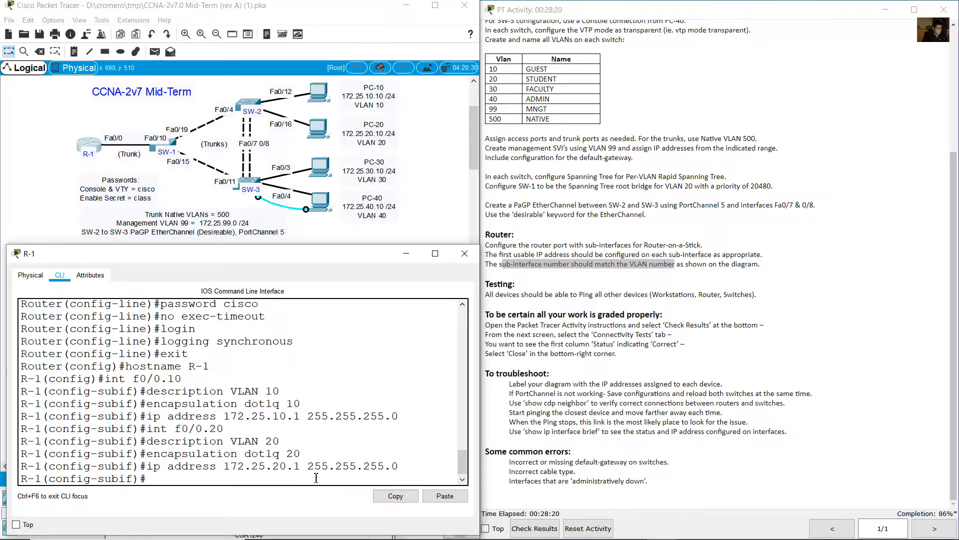
- Create sub-interface f0/0.30 on R-1 by reusing the earlier interface command
key("Up")
key("Up")
key("Up")
key("Up")
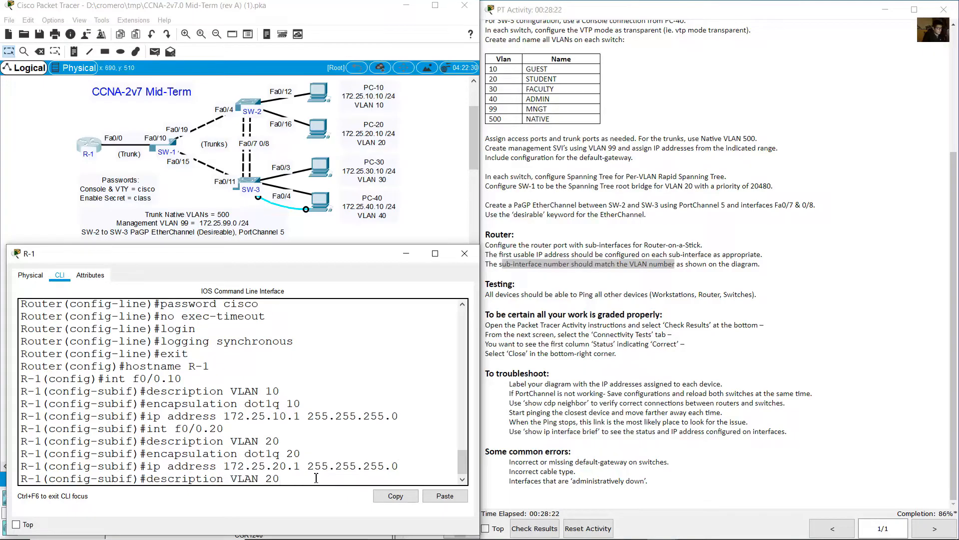
key("BackSpace")
key("BackSpace")
type("30")
key("Return")
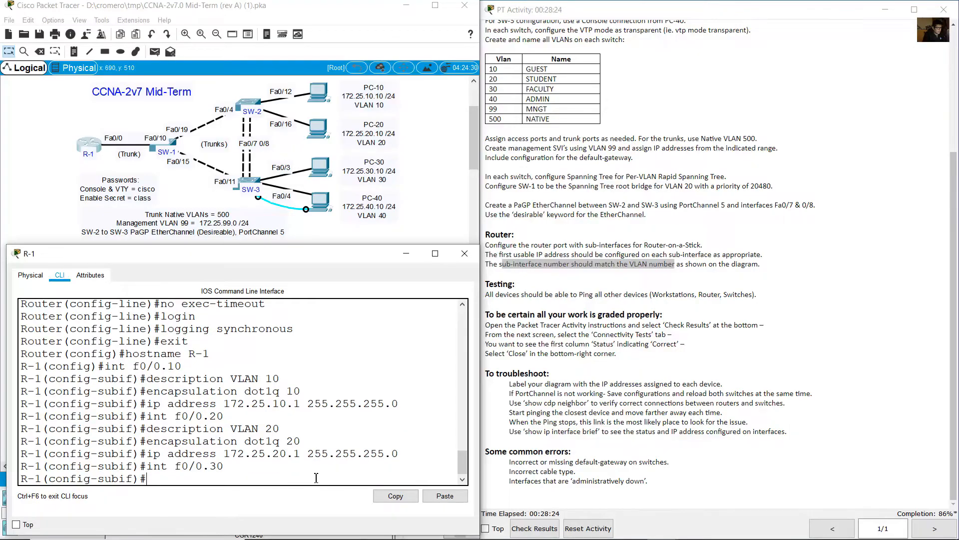
- Set the description of R-1's sub-interface f0/0.30 to VLAN 30
key("Up")
key("Up")
key("Up")
key("Up")
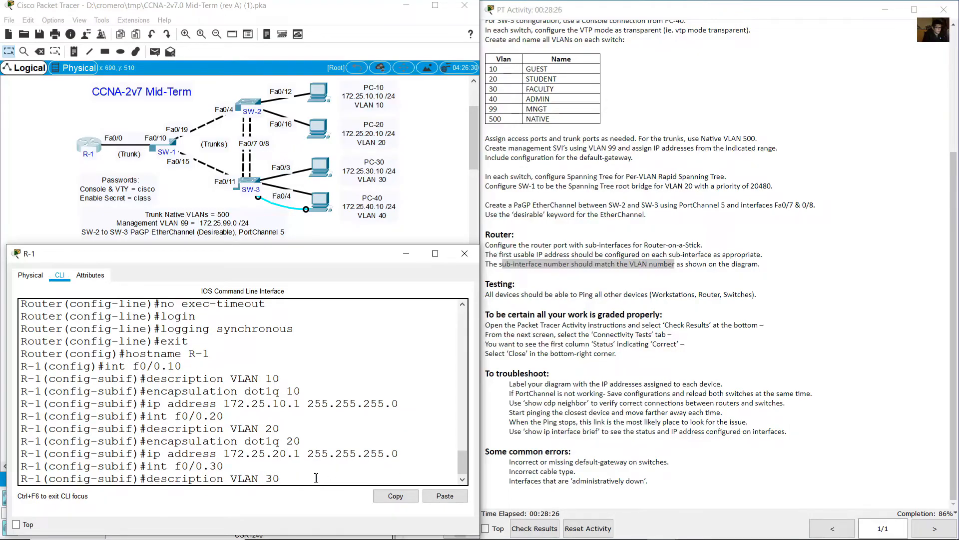
key("Return")
- Set the encapsulation of R-1's sub-interface f0/0.30 to dot1q 30
key("Up")
key("Up")
key("BackSpace")
key("BackSpace")
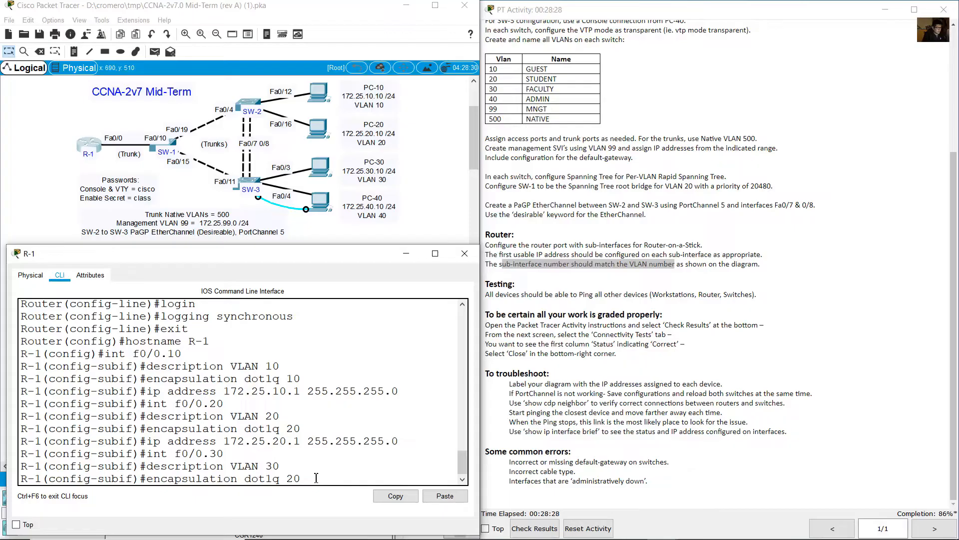
type("30")
key("Return")
- Assign IP address 172.25.30.1 with mask 255.255.255.0 to R-1's sub-interface f0/0.30
key("Up")
key("Up")
key("Up")
key("Up")
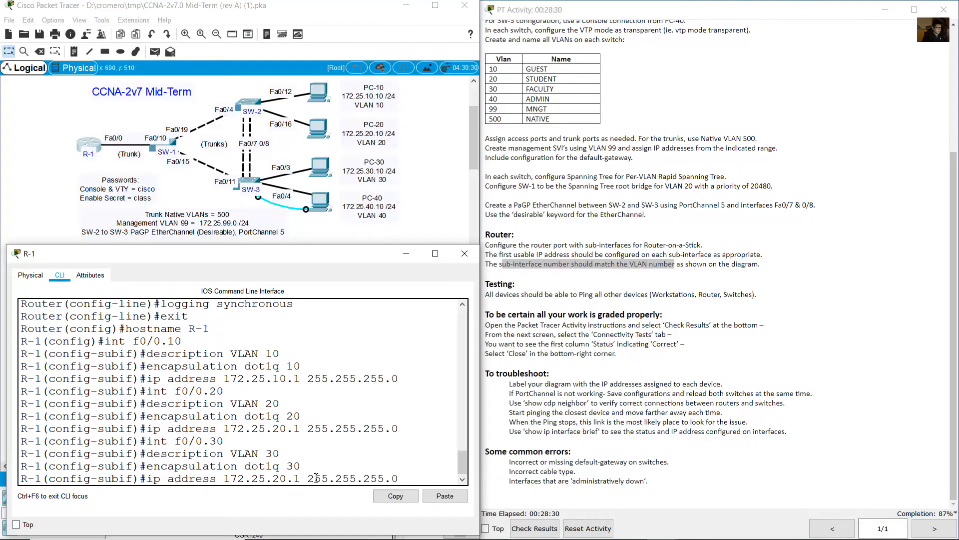
key("Left")
key("Left")
key("Left")
key("Left")
key("Left")
key("Left")
key("Left")
key("Left")
key("Left")
key("Left")
key("Left")
key("Left")
key("Left")
key("Left")
key("Left")
key("Left")
key("Left")
key("BackSpace")
type("3")
key("Return")
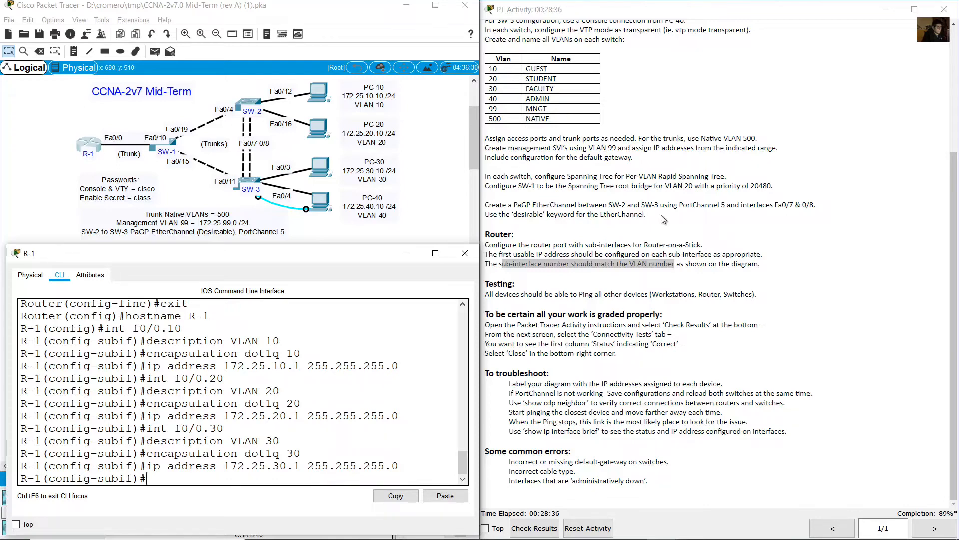
- Check the PC-40 network in the diagram, return to R-1's command line and create sub-interface f0/0.40
left_click(435, 203)
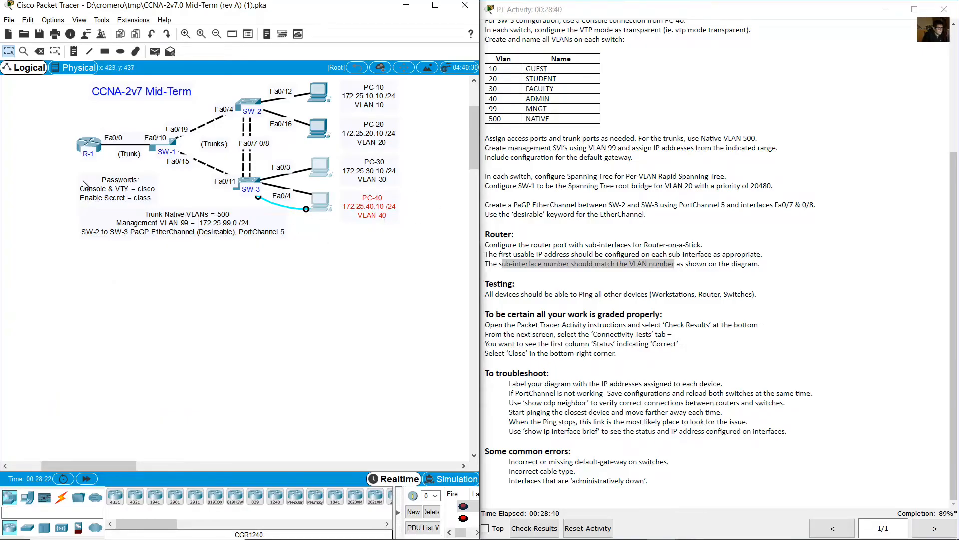
left_click(94, 145)
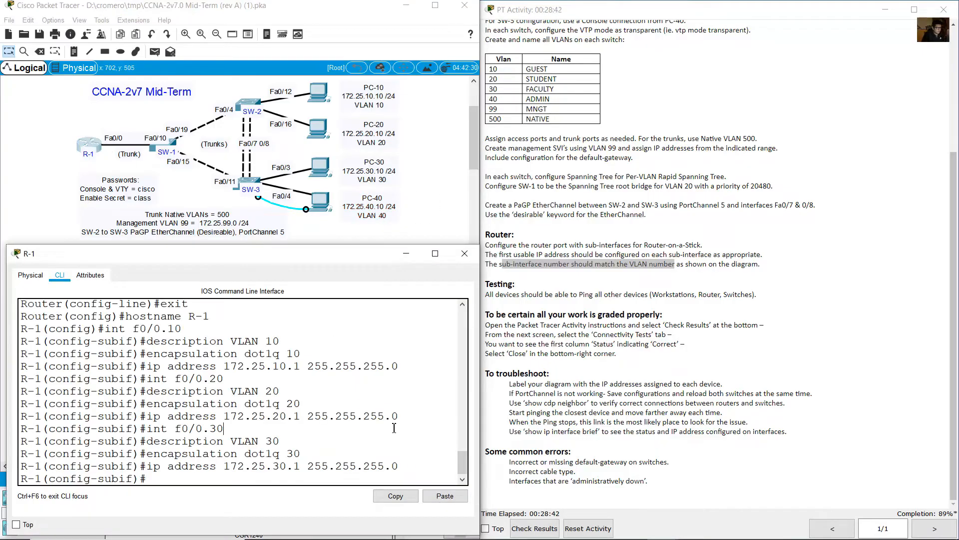
key("Up")
key("Up")
key("Up")
key("Up")
key("Left")
key("Left")
key("Delete")
type("4")
key("Return")
- Set the description of R-1's sub-interface f0/0.40 to VLAN 40
key("Up")
key("Up")
key("Up")
key("Up")
key("Left")
key("Left")
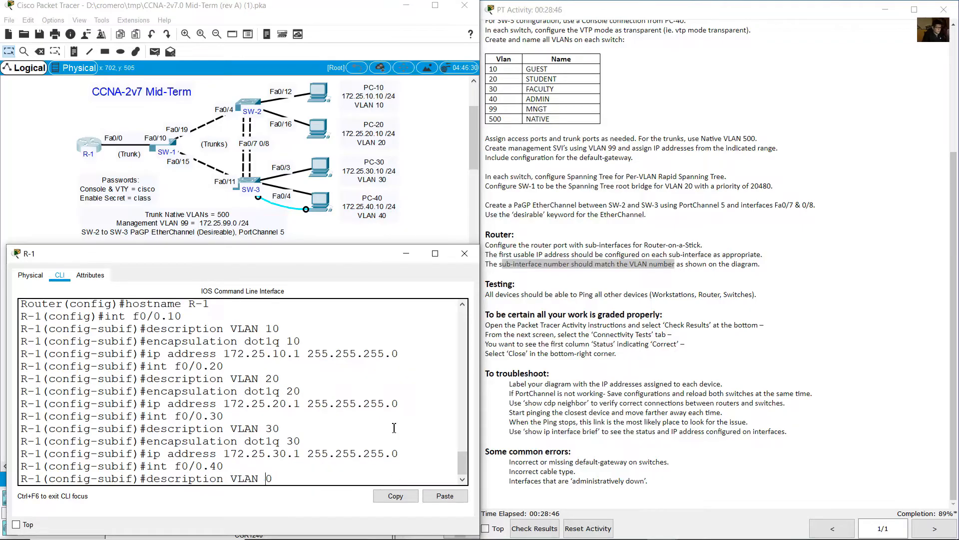
key("Delete")
type("4")
key("Return")
- Set the encapsulation of R-1's sub-interface f0/0.40 to dot1q 40
key("Up")
key("Up")
key("Up")
key("Up")
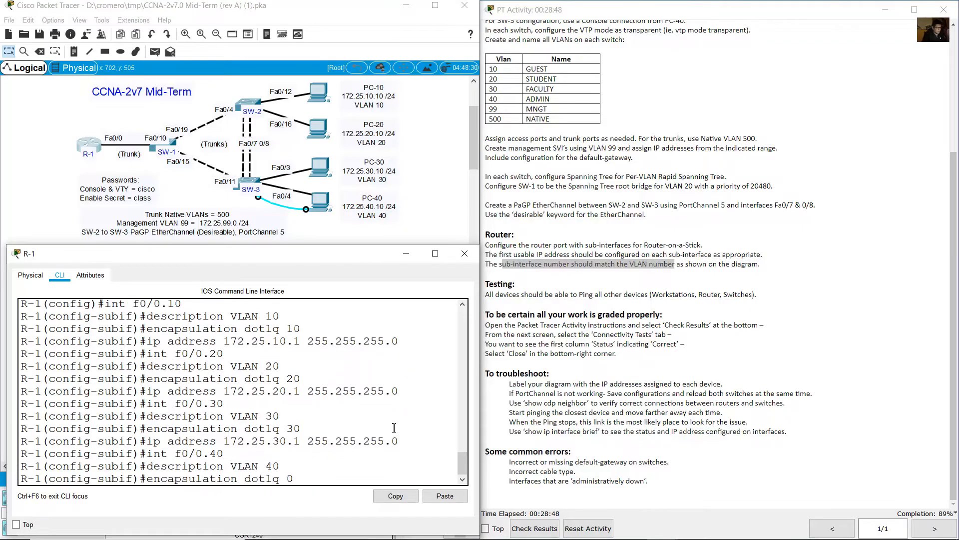
type("4")
key("Return")
- Assign IP address 172.25.40.1 with mask 255.255.255.0 to R-1's sub-interface f0/0.40
key("Up")
key("Up")
key("Up")
key("Up")
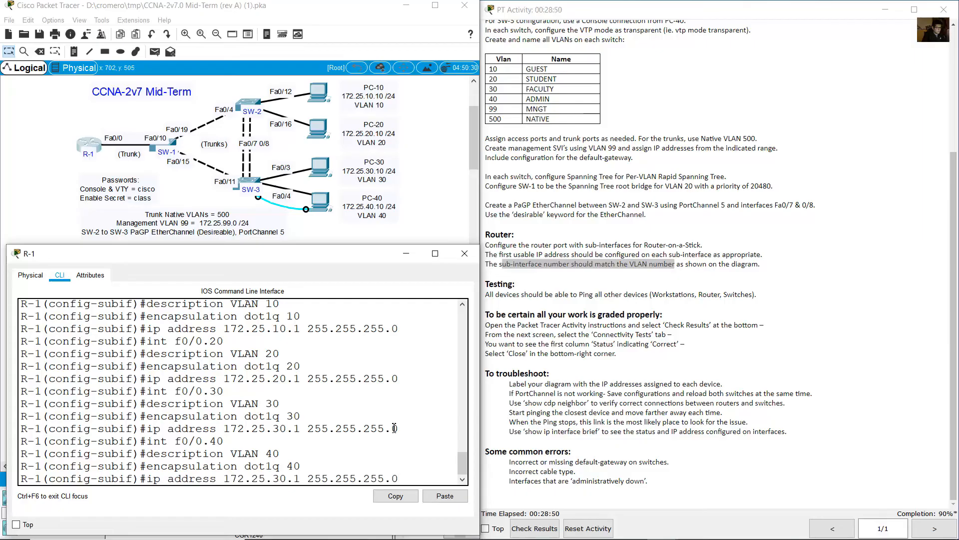
key("Return")
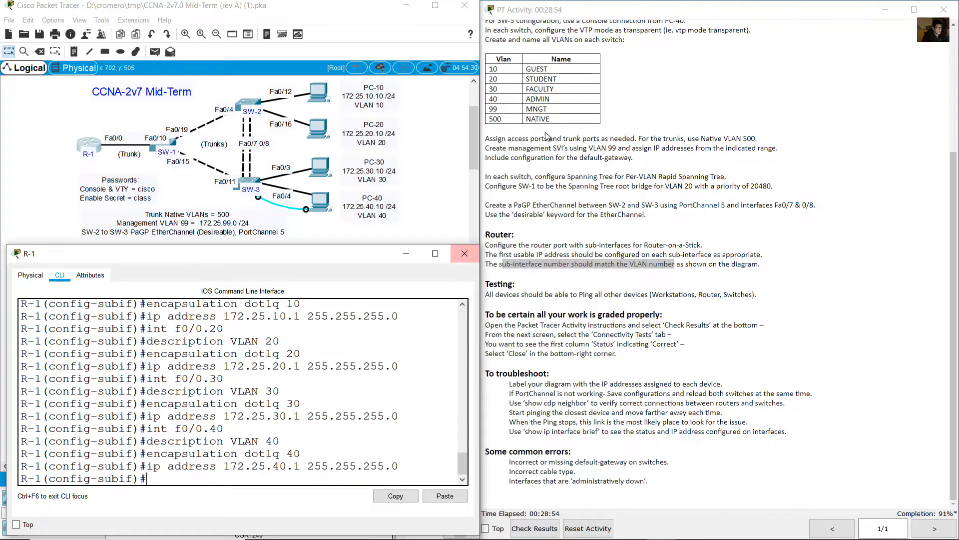
- Check the management VLAN in the instructions and diagram, and create sub-interface f0/0.99 on R-1
left_click(520, 126)
left_click_drag(495, 110, 568, 112)
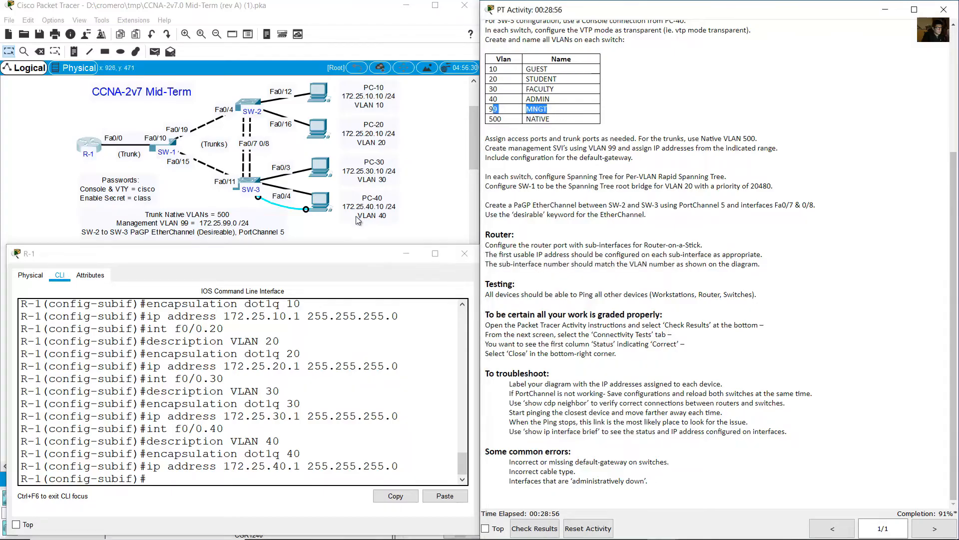
left_click(321, 204)
left_click(242, 223)
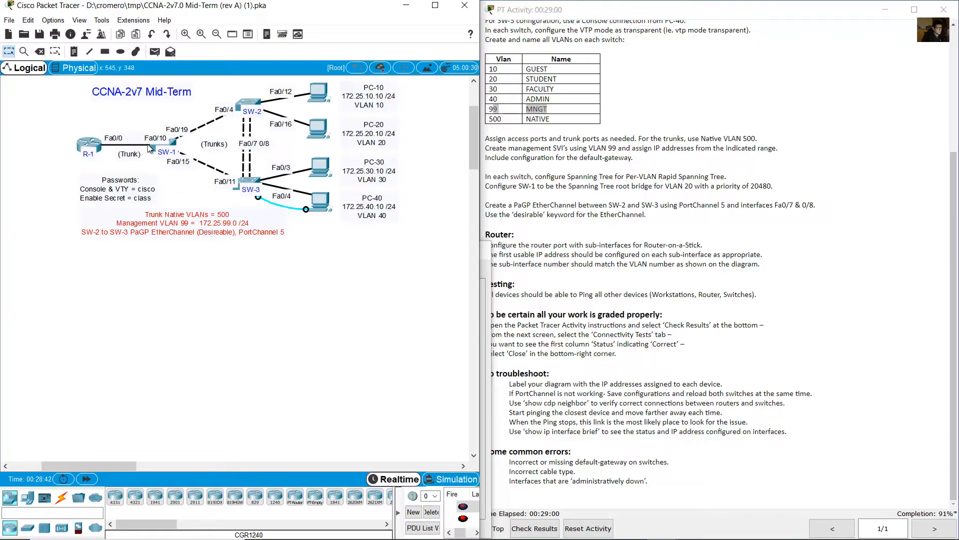
left_click(98, 145)
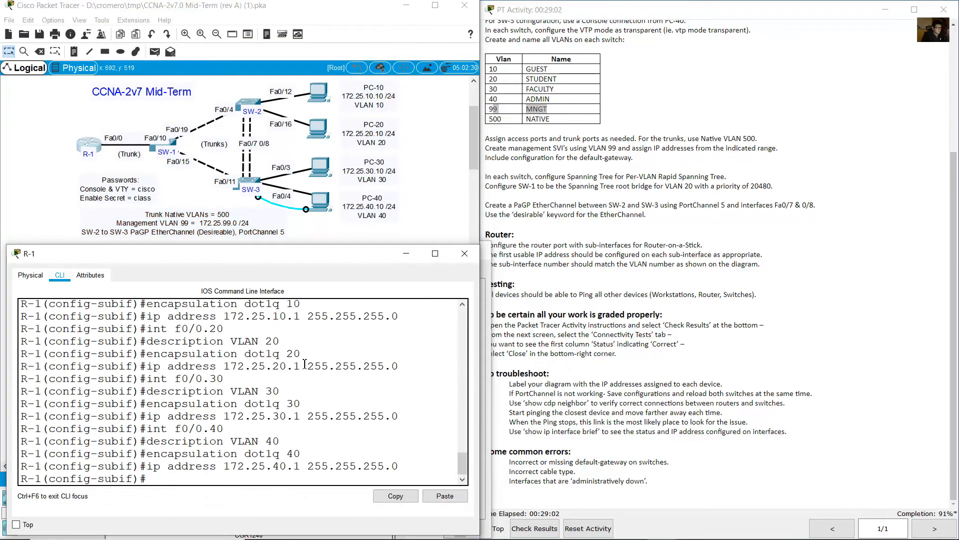
type("int f0/0.99")
key("Return")
- Set the description of R-1's sub-interface f0/0.99 to VLAN 99
key("Up")
key("Up")
key("Up")
key("Up")
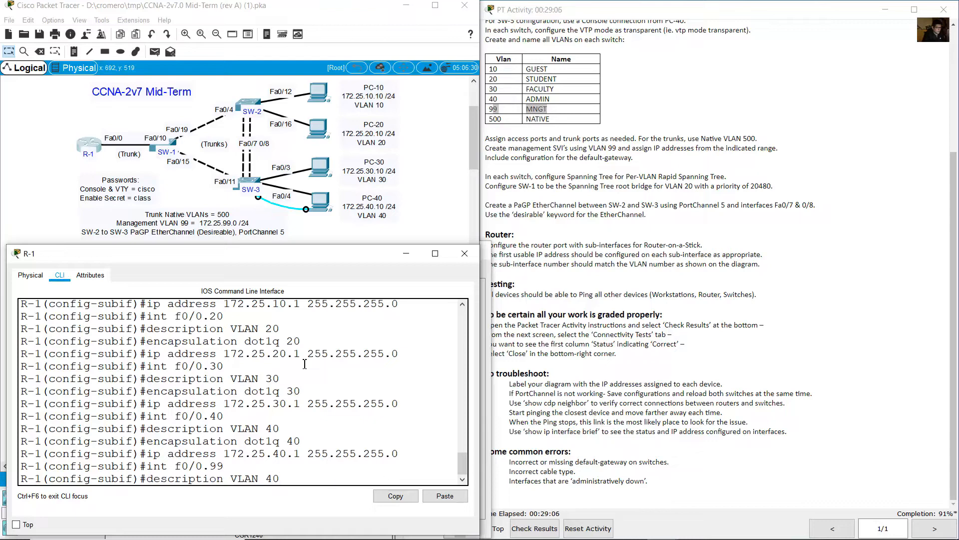
type("99")
key("Return")
- Set the encapsulation of R-1's sub-interface f0/0.99 to dot1q 99
key("Up")
key("Up")
key("Up")
key("Up")
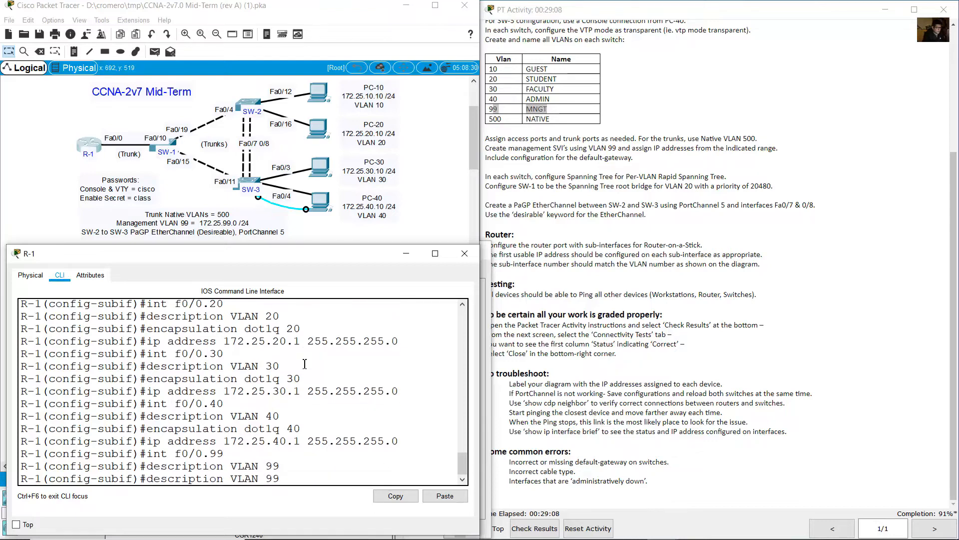
key("BackSpace")
key("BackSpace")
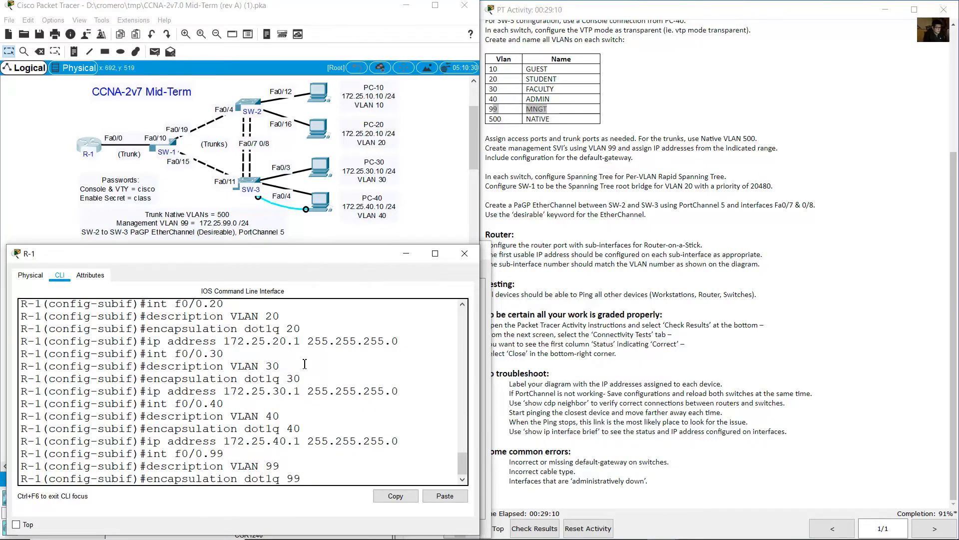
key("Return")
- Assign IP address 172.25.99.1 with mask 255.255.255.0 to R-1's sub-interface f0/0.99
key("Up")
key("Up")
key("Up")
key("Up")
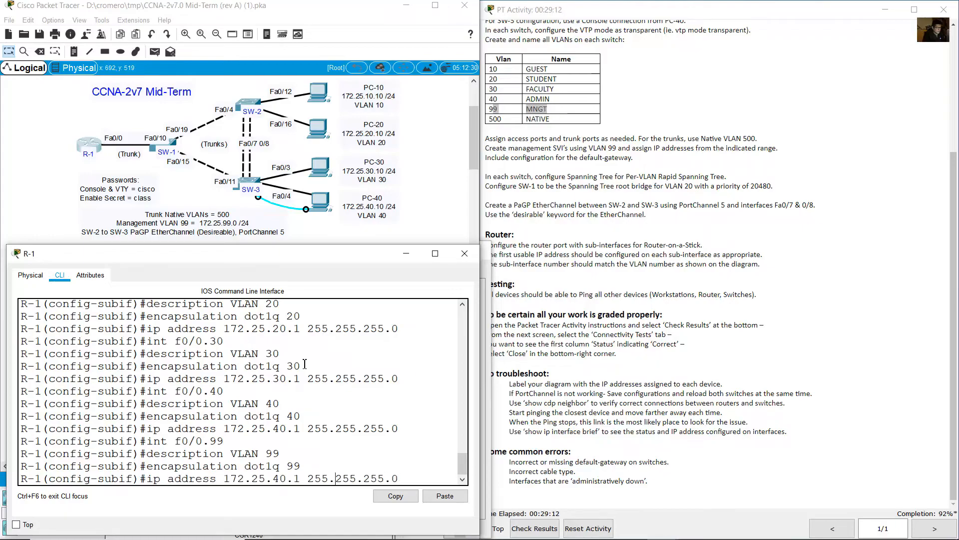
key("Left")
key("BackSpace")
key("BackSpace")
type("99")
key("Return")
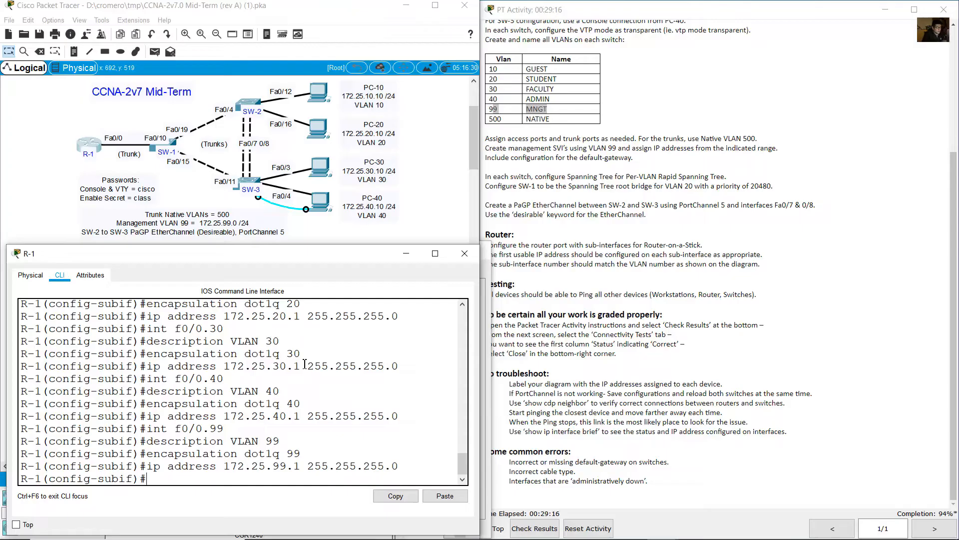
- Check the native VLAN in the instructions' VLAN table and create sub-interface f0/0.500 on R-1
left_click(554, 208)
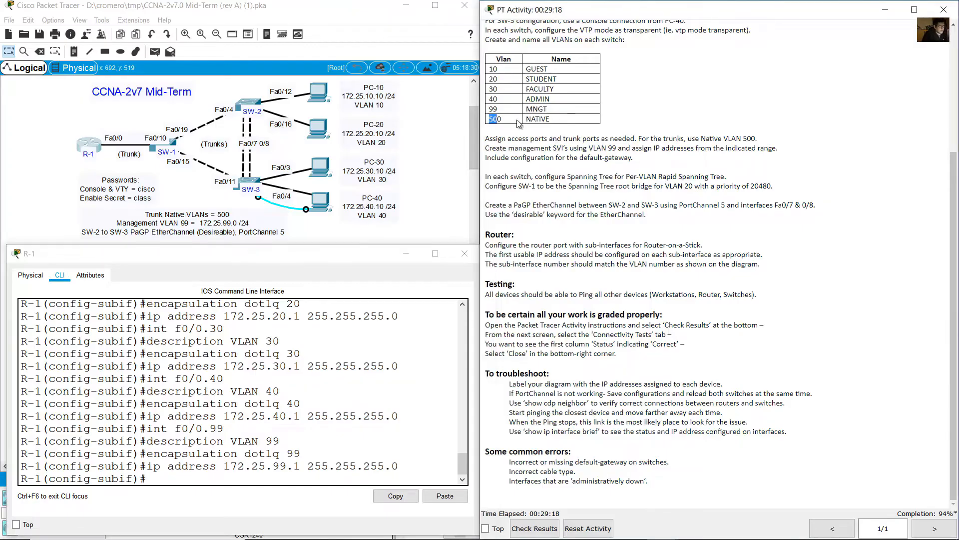
left_click_drag(489, 120, 552, 119)
left_click(386, 367)
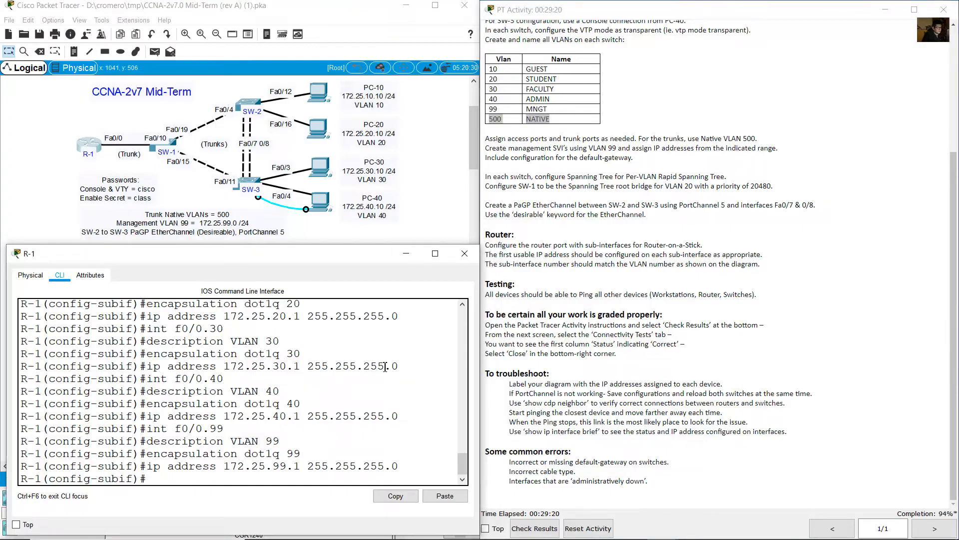
key("Up")
key("Up")
key("Up")
key("Up")
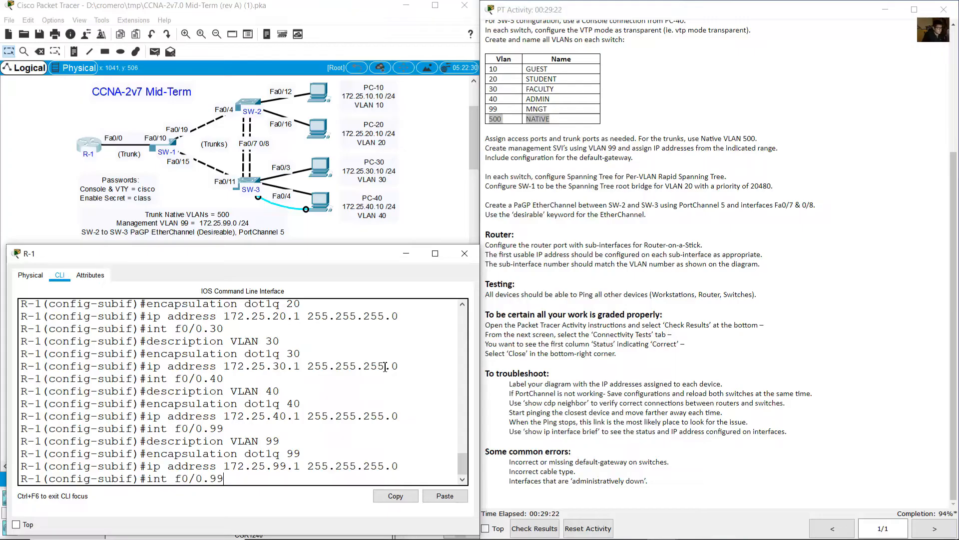
key("BackSpace")
key("BackSpace")
type("500")
key("Return")
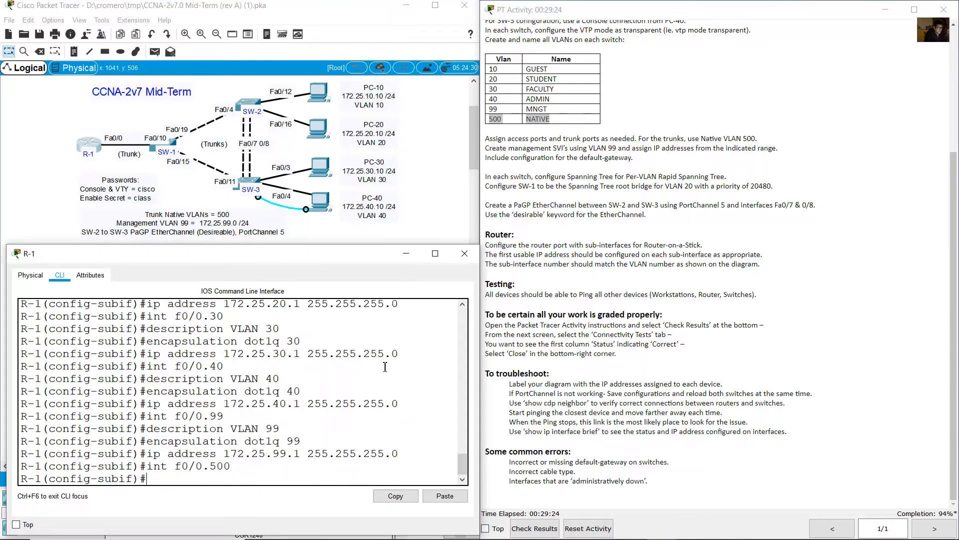
- Set the description of R-1's sub-interface f0/0.500 to NATIVE
key("Up")
key("Up")
key("Up")
key("Up")
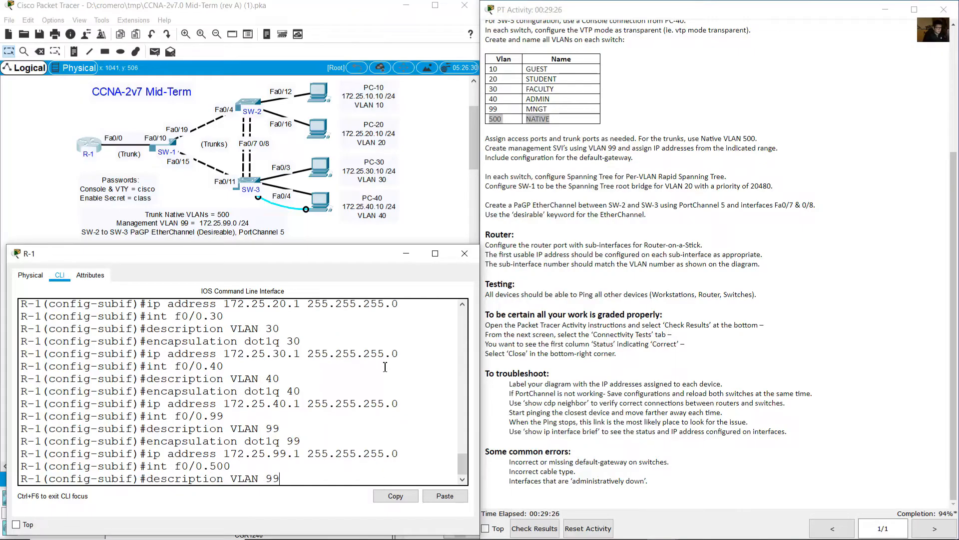
key("BackSpace")
key("BackSpace")
key("BackSpace")
key("BackSpace")
type("NATIVE")
key("Return")
- Set the encapsulation of R-1's sub-interface f0/0.500 to dot1q 500 as the native VLAN
key("Up")
key("Up")
key("Up")
key("Up")
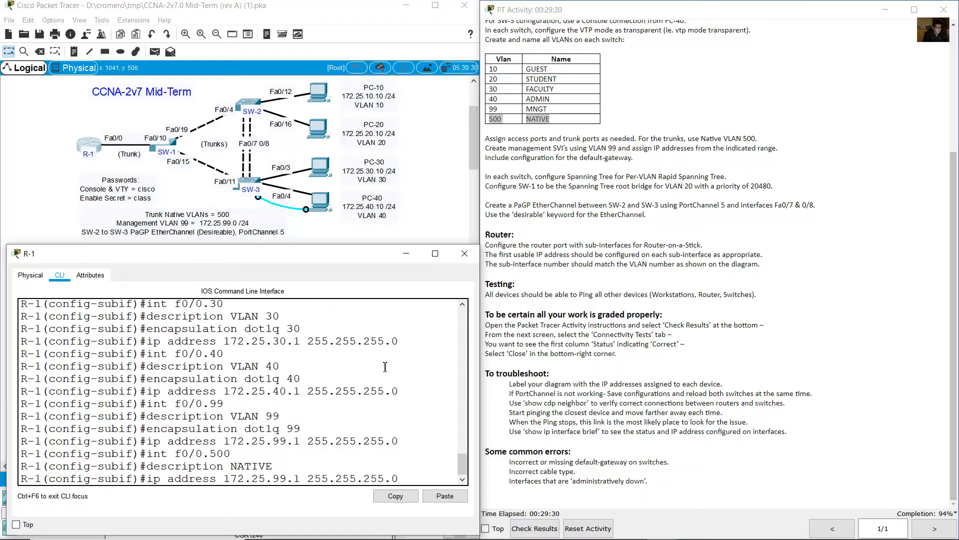
key("BackSpace")
type("50")
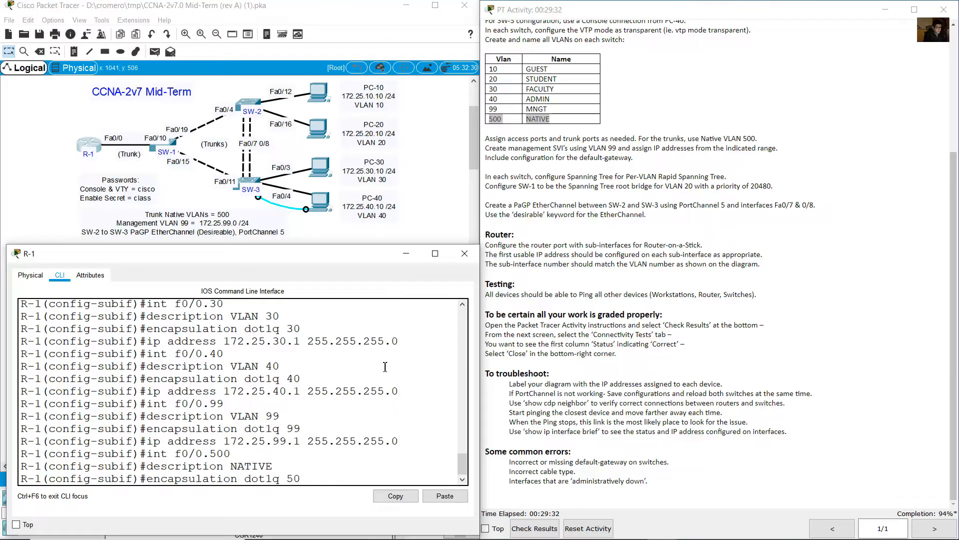
type("0 native")
key("Return")
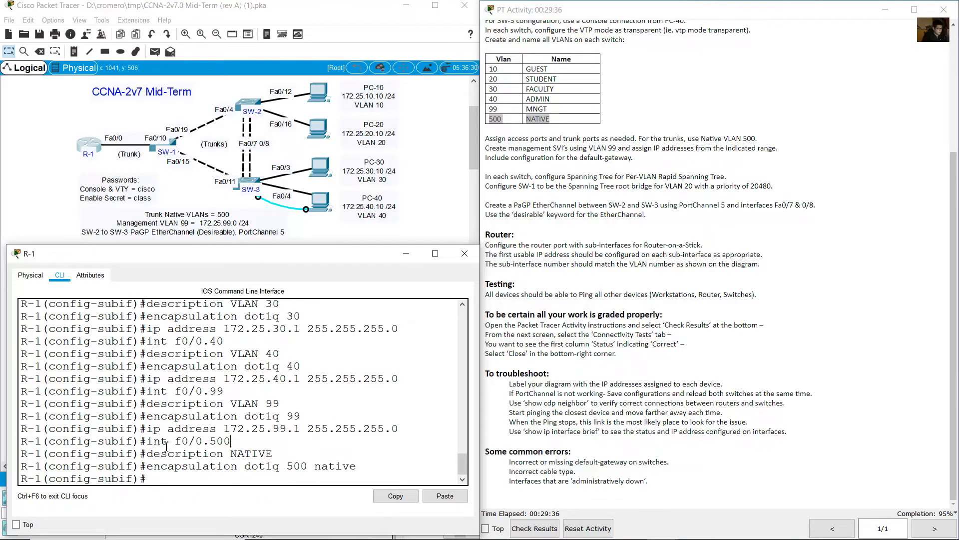
left_click_drag(260, 445, 283, 466)
left_click_drag(164, 443, 367, 469)
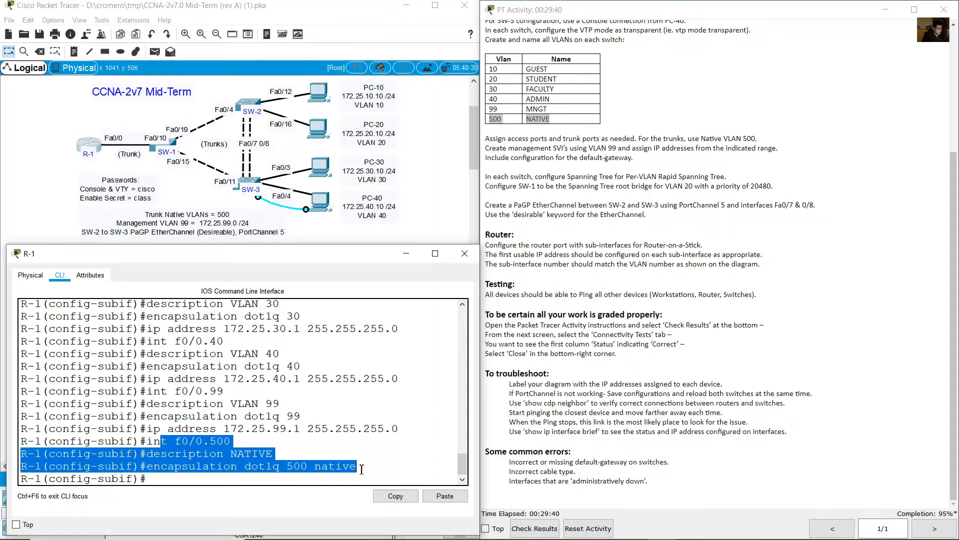
left_click(315, 479)
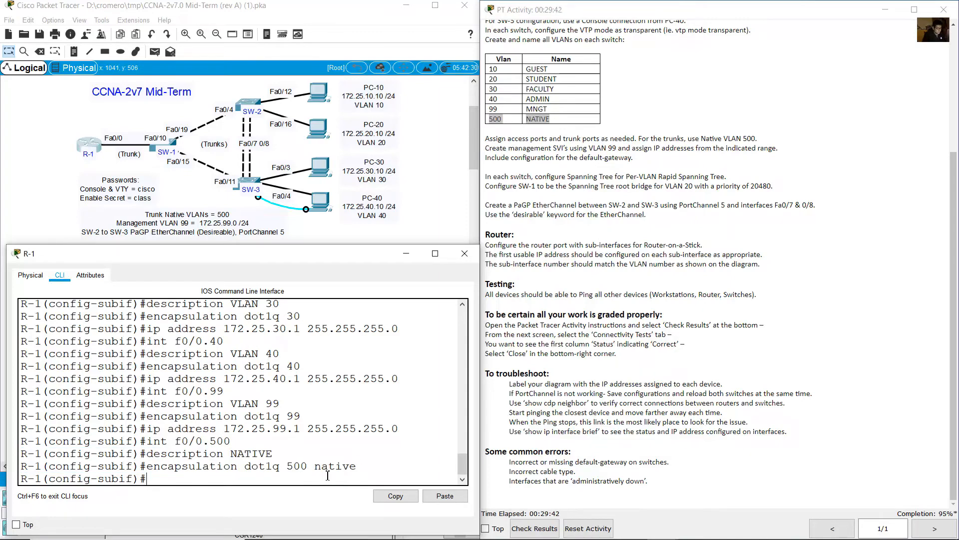
- Exit the sub-interface configuration and enable R-1's physical interface f0/0 with no shutdown
type("exit")
key("Return")
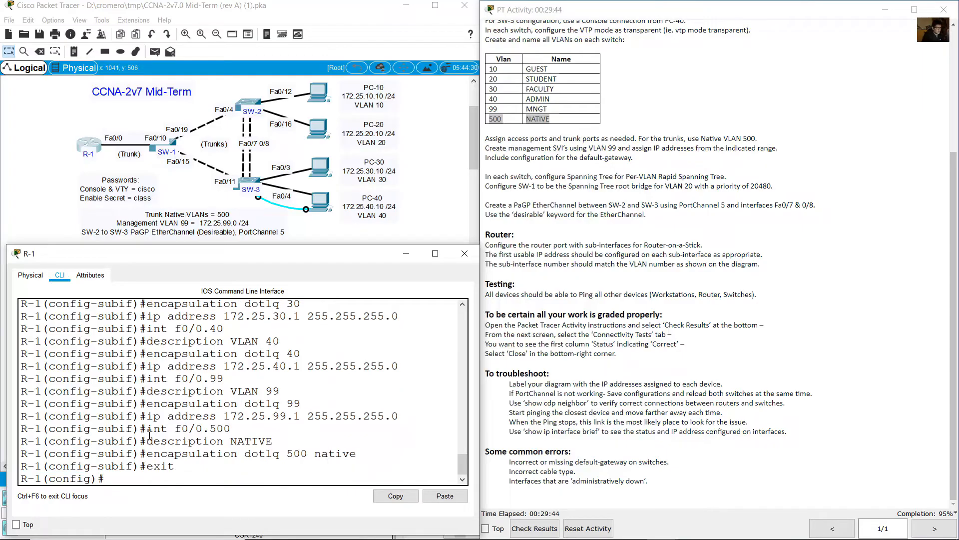
type("exit")
key("Up")
key("Up")
key("Up")
key("Up")
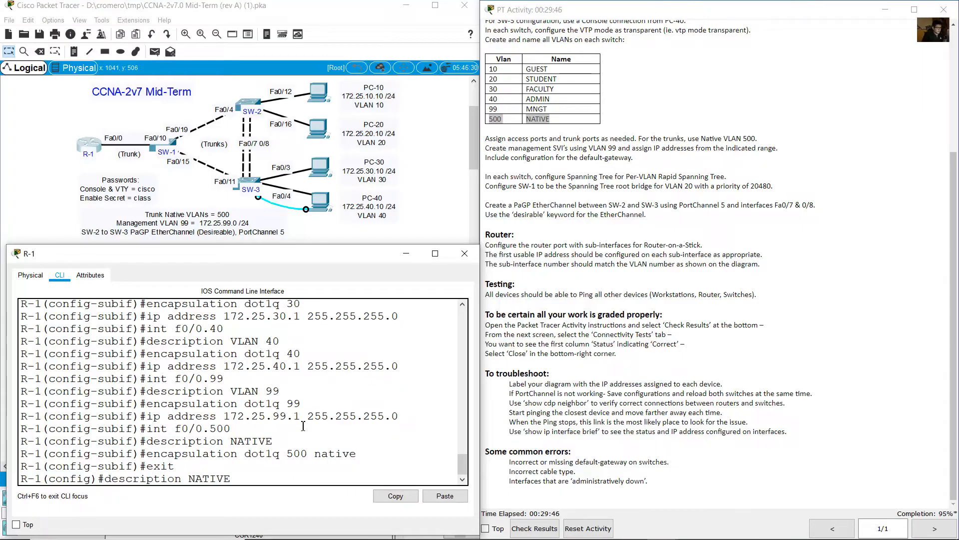
key("BackSpace")
key("BackSpace")
key("BackSpace")
key("BackSpace")
key("Return")
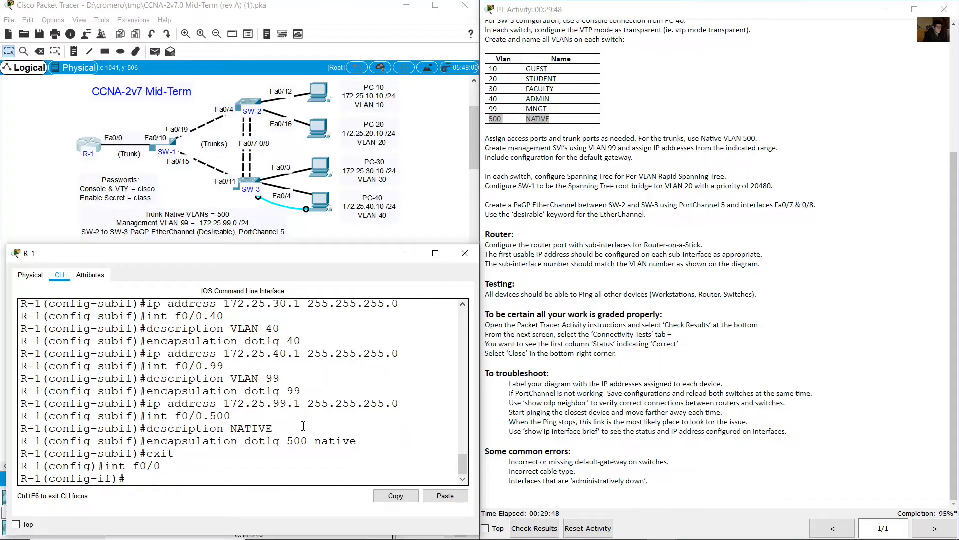
type("no shutdpoewn")
key("BackSpace")
key("BackSpace")
key("Return")
key("Return")
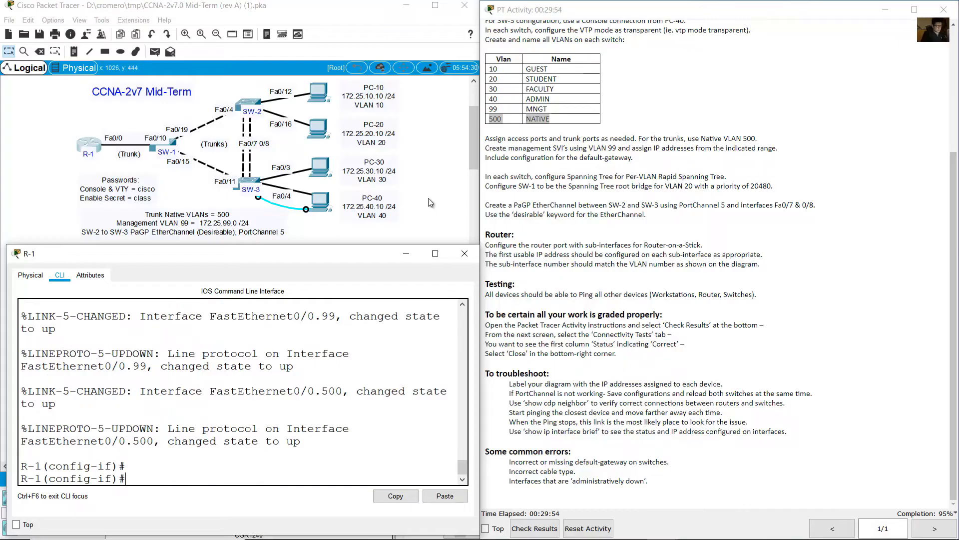
- Save a copy of the activity as "CCNA-2v7.0 Mid-Term (rev A) - S.pka"
left_click(268, 4)
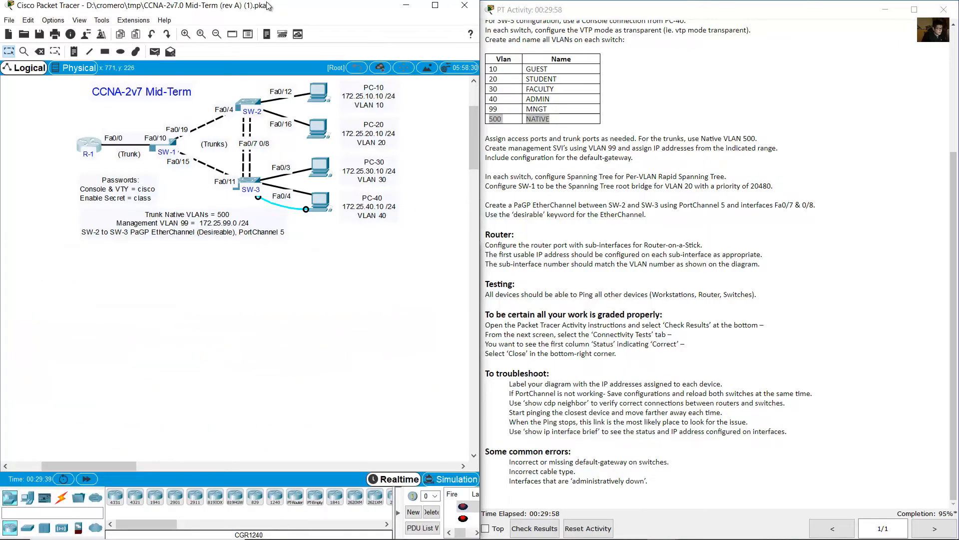
left_click(9, 20)
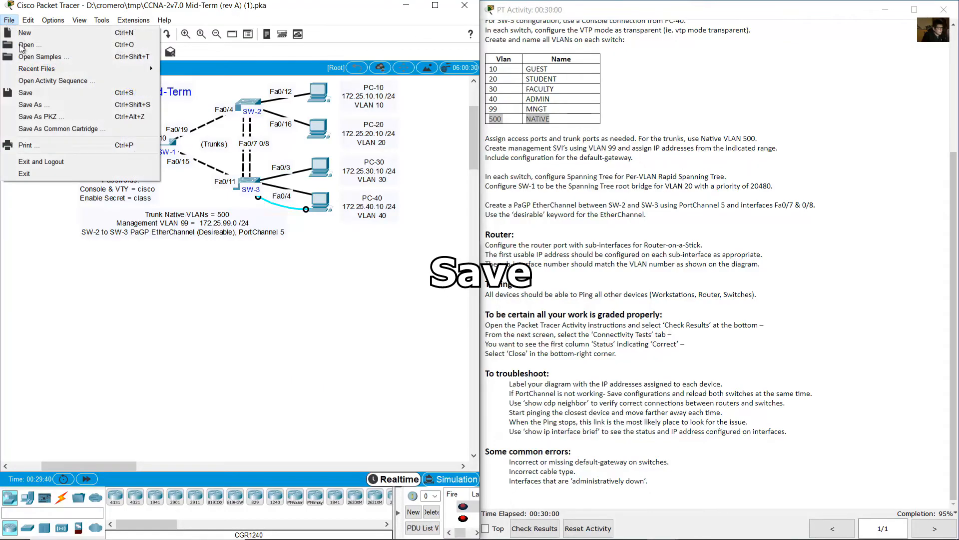
left_click(47, 107)
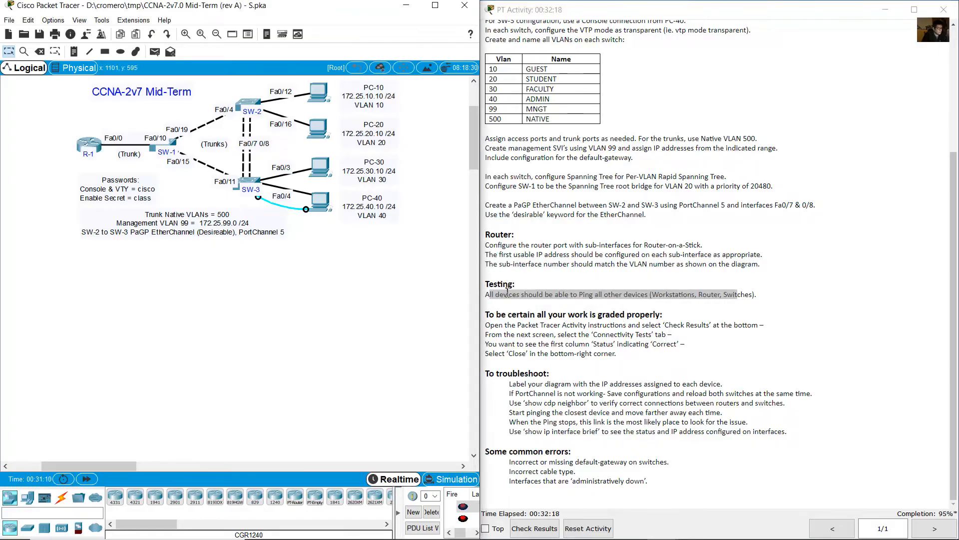
- Try to check the activity results and close the unresponsive program
left_click(538, 528)
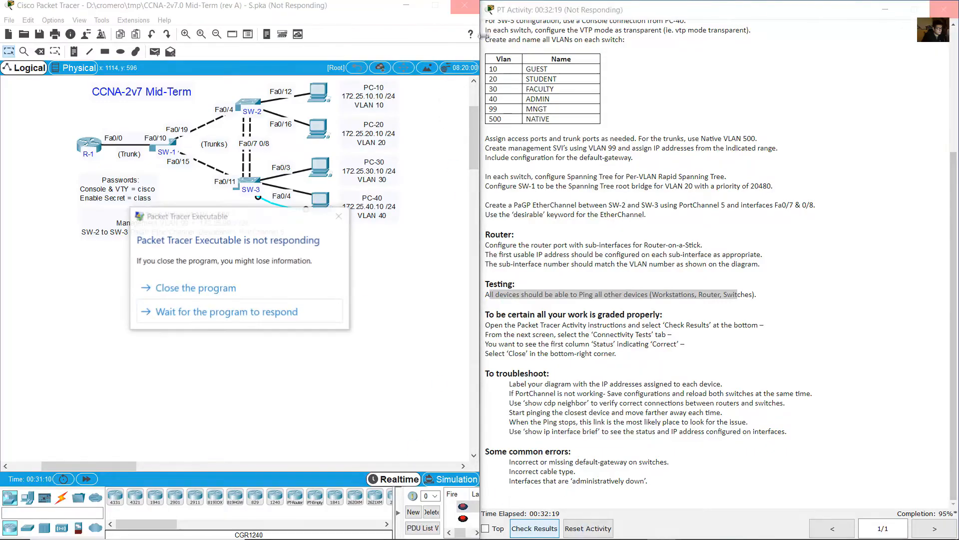
left_click(235, 295)
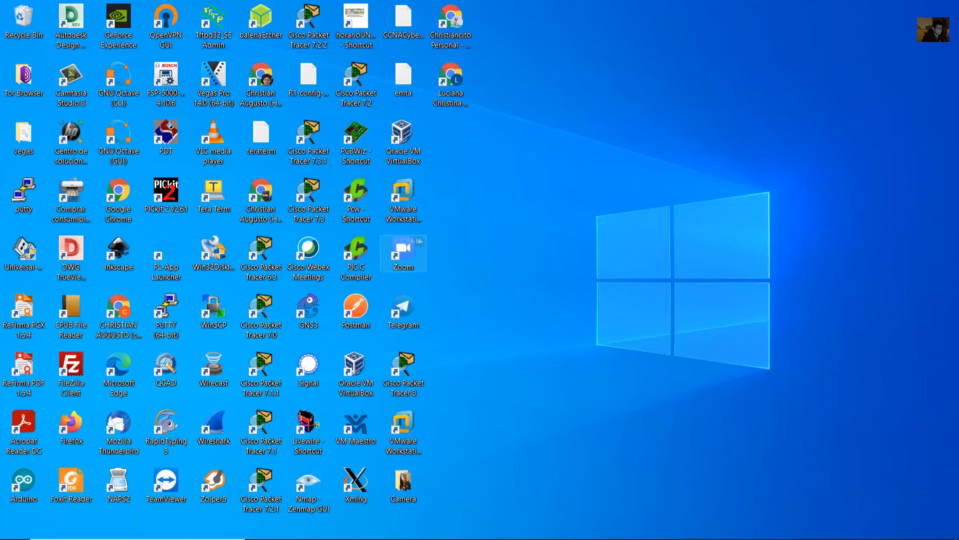
- Relaunch Cisco Packet Tracer 7.3.1 and reopen the activity "CCNA-2v7.0 Mid-Term (rev A) - S.pka"
double_click(306, 136)
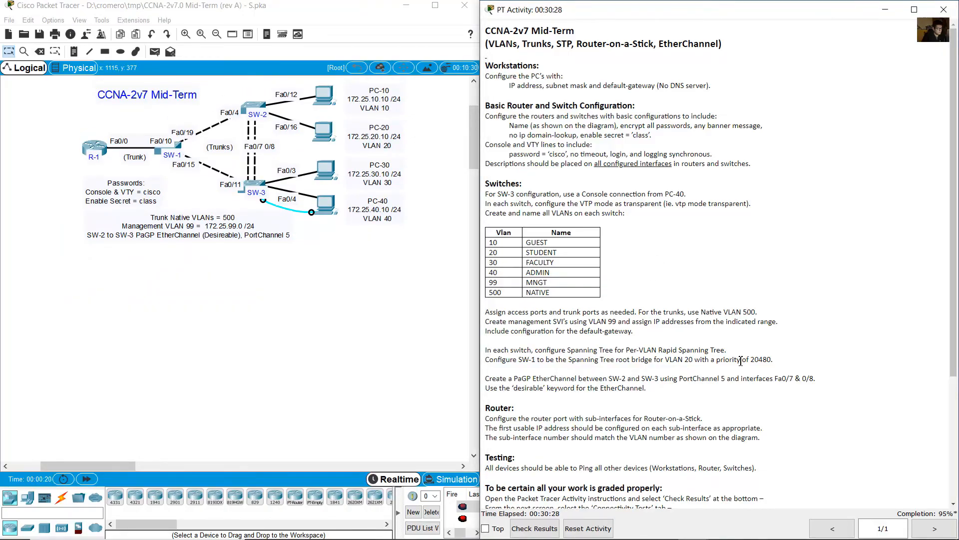
scroll(741, 361, "down", 6)
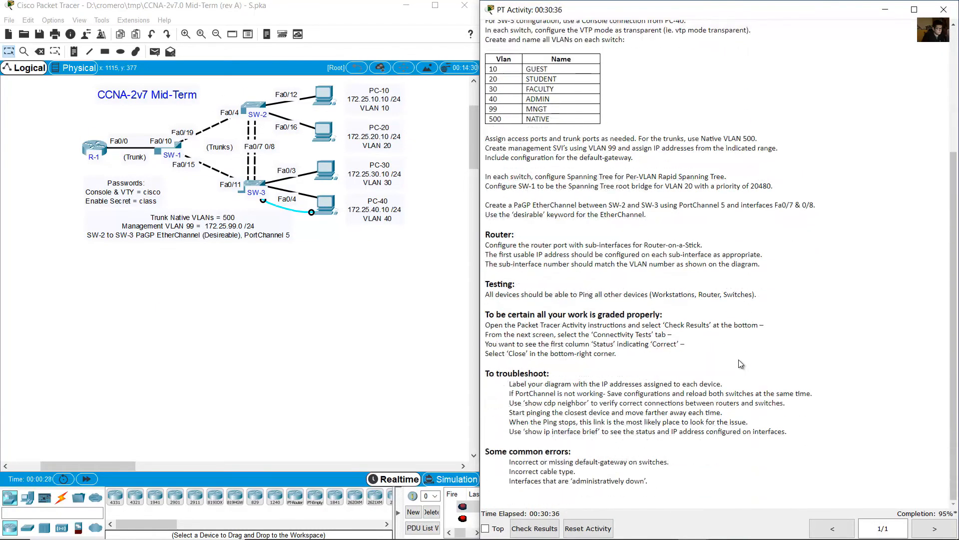
left_click(53, 20)
left_click(63, 31)
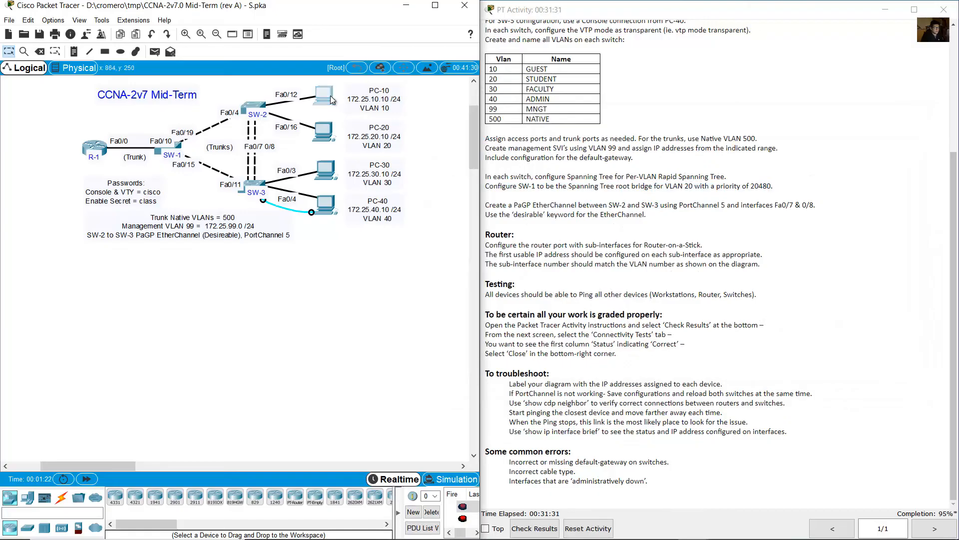
- Open a command prompt on PC-10 and ping its default gateway 172.25.10.1
left_click(331, 100)
left_click(547, 115)
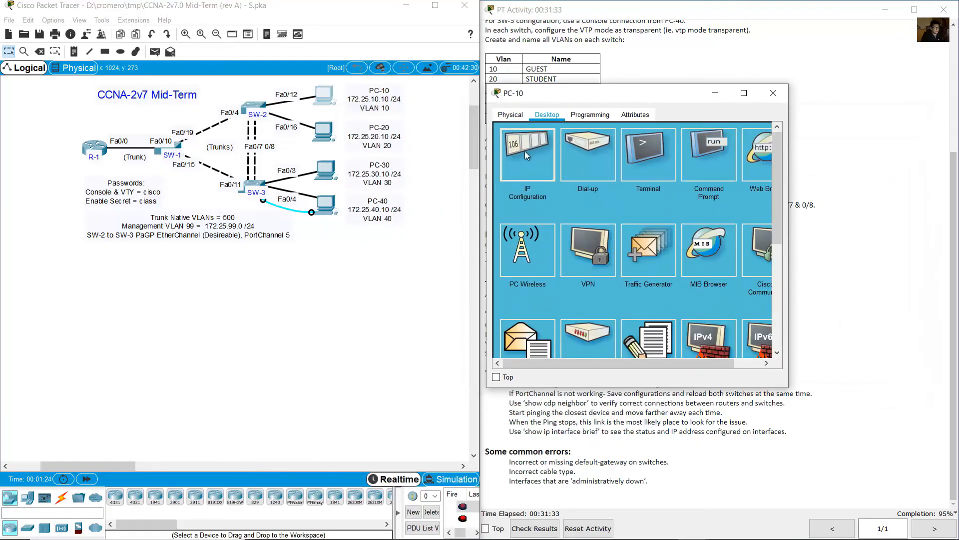
left_click(527, 155)
left_click(765, 134)
left_click(702, 161)
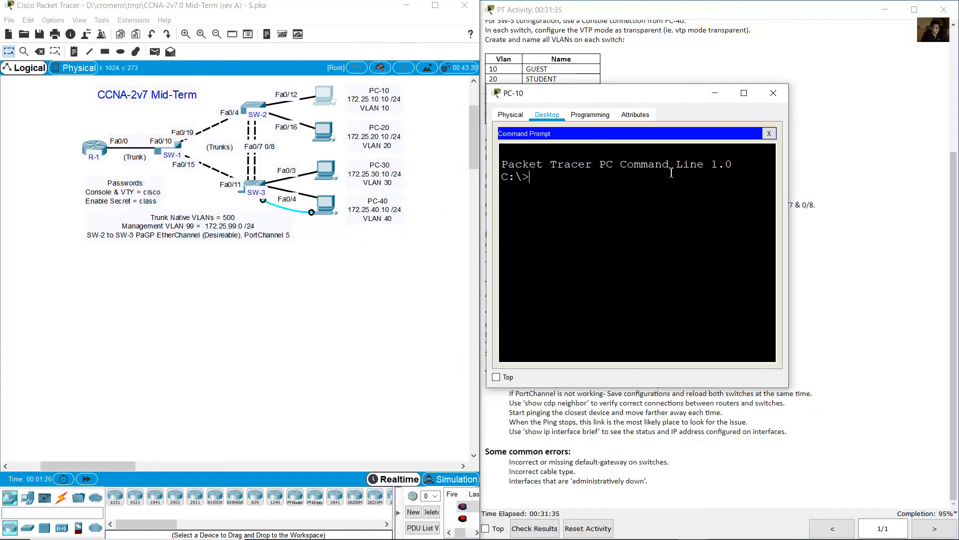
left_click_drag(788, 216, 919, 216)
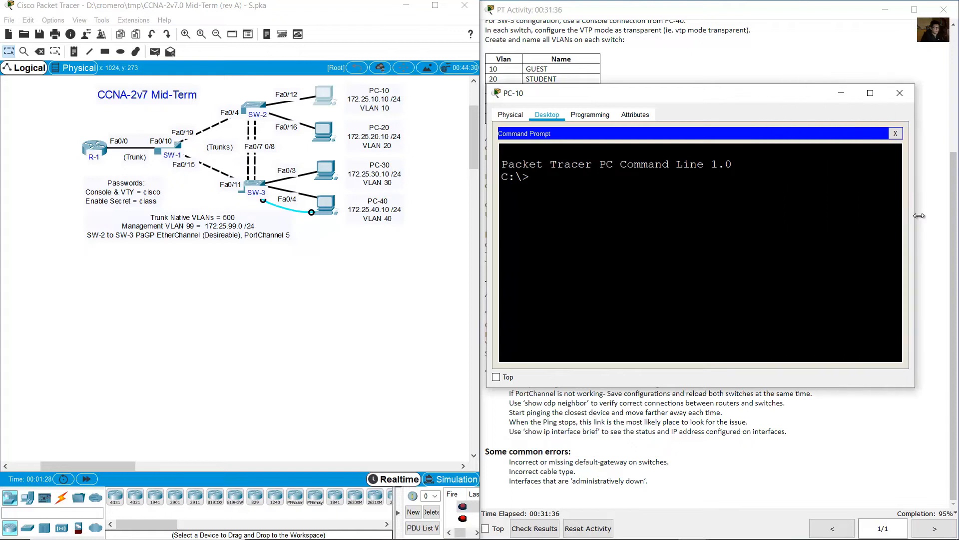
left_click_drag(486, 266, 441, 270)
type("ping")
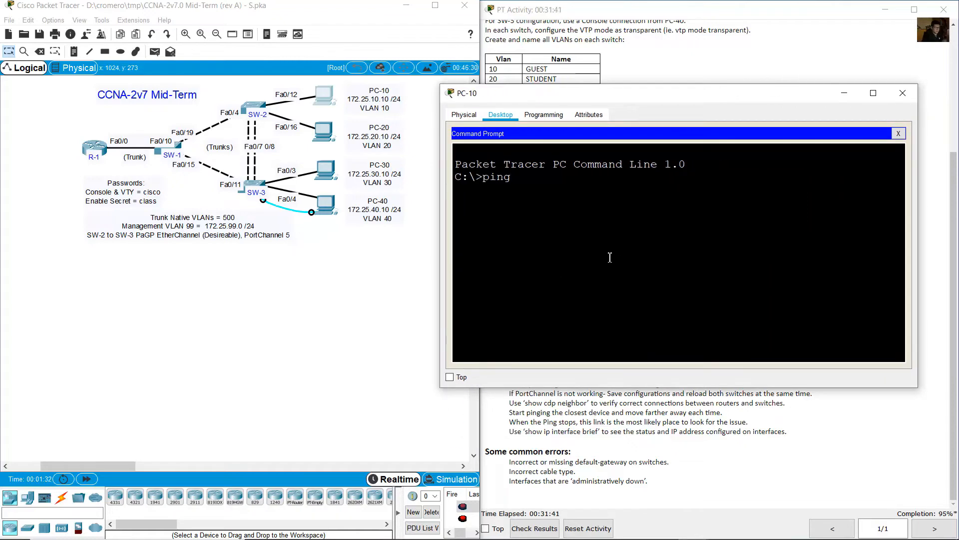
type(" 172.25.10.1")
key("Return")
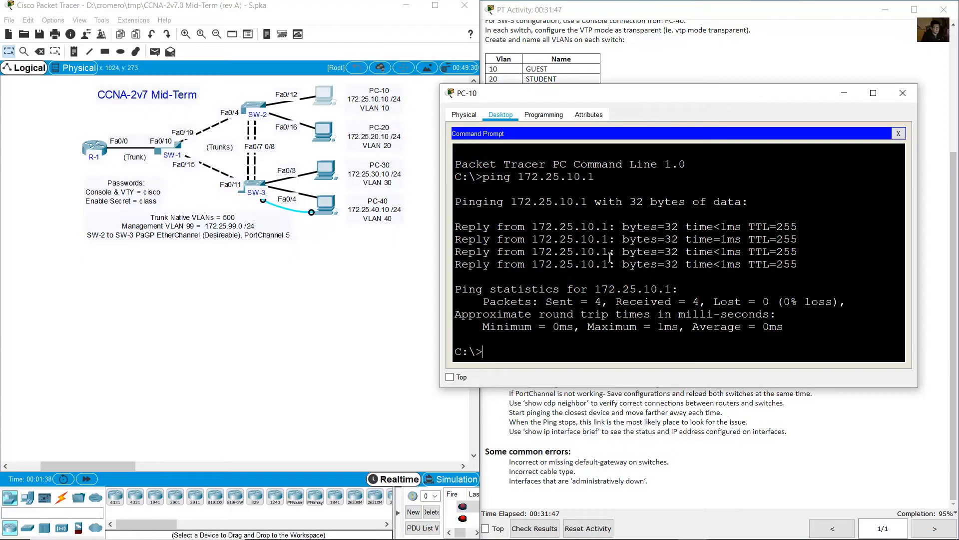
- Ping PC-20 at 172.25.20.10 from PC-10's command prompt
key("Up")
key("BackSpace")
type("2.25.20.10.10")
key("Return")
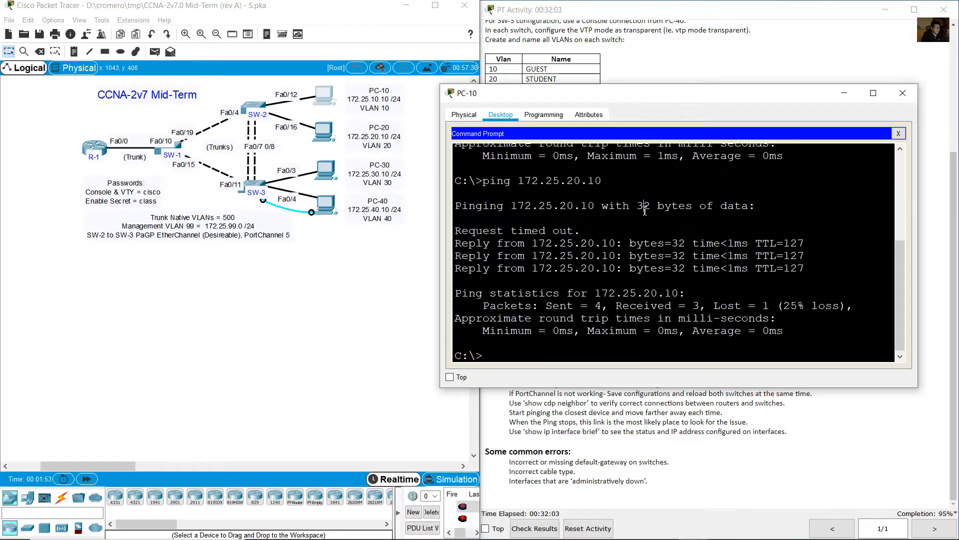
- Ping PC-30 at 172.25.30.10 from PC-10's command prompt
key("Up")
key("Left")
key("Left")
key("Left")
key("Left")
key("BackSpace")
type("3")
key("Return")
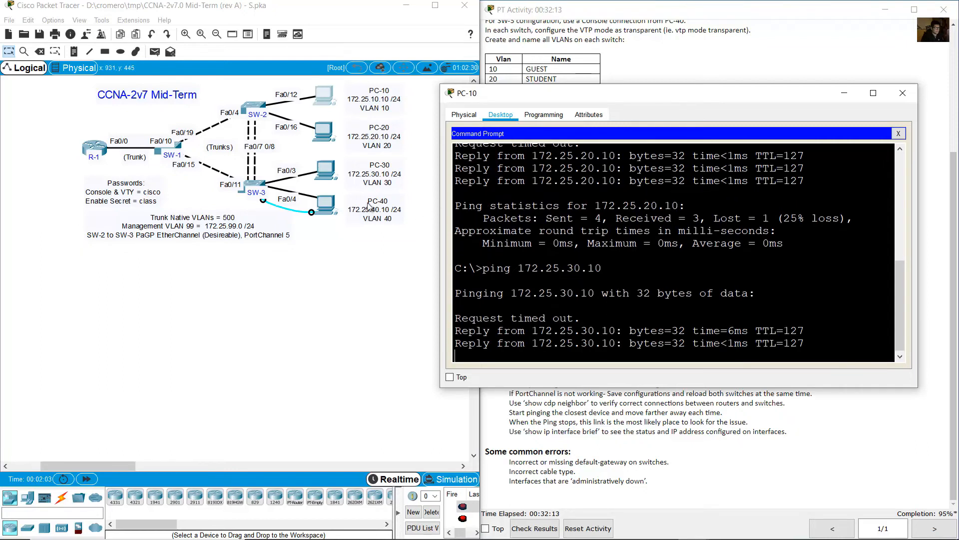
- Ping PC-40 at 172.25.40.10 from PC-10's command prompt
key("Up")
key("Left")
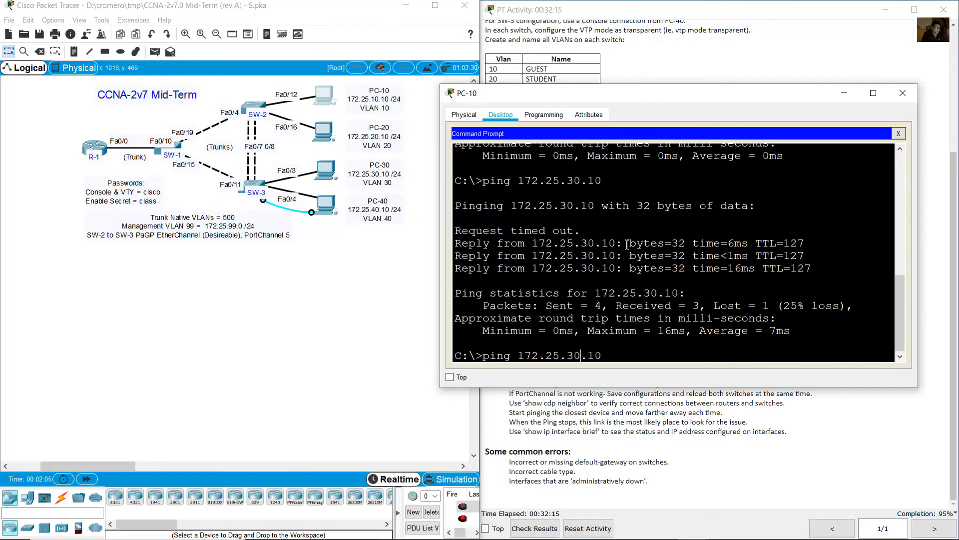
key("BackSpace")
type("4")
key("Return")
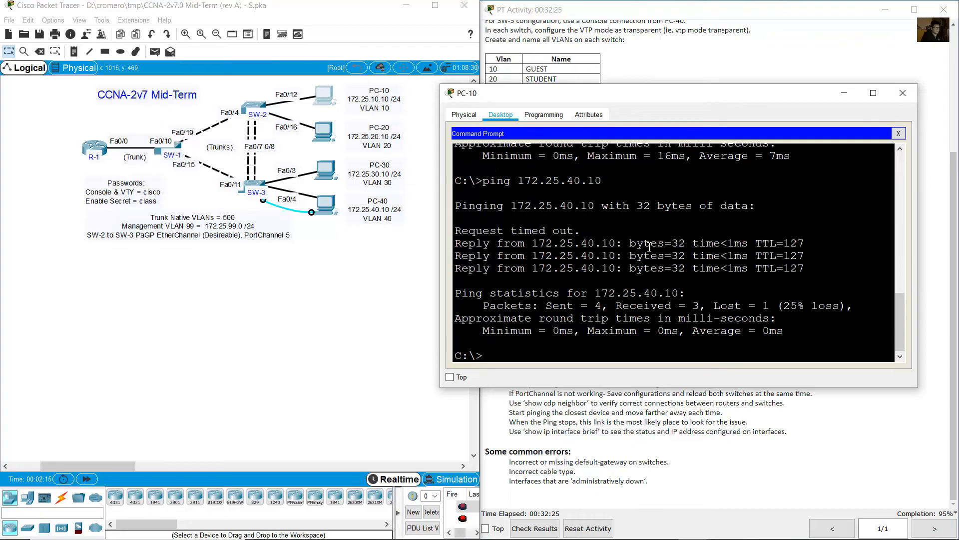
- Ping the management addresses of SW-1 (172.25.99.2) and SW-2 (172.25.99.3) from PC-10
type("ping 172.25.4")
key("Return")
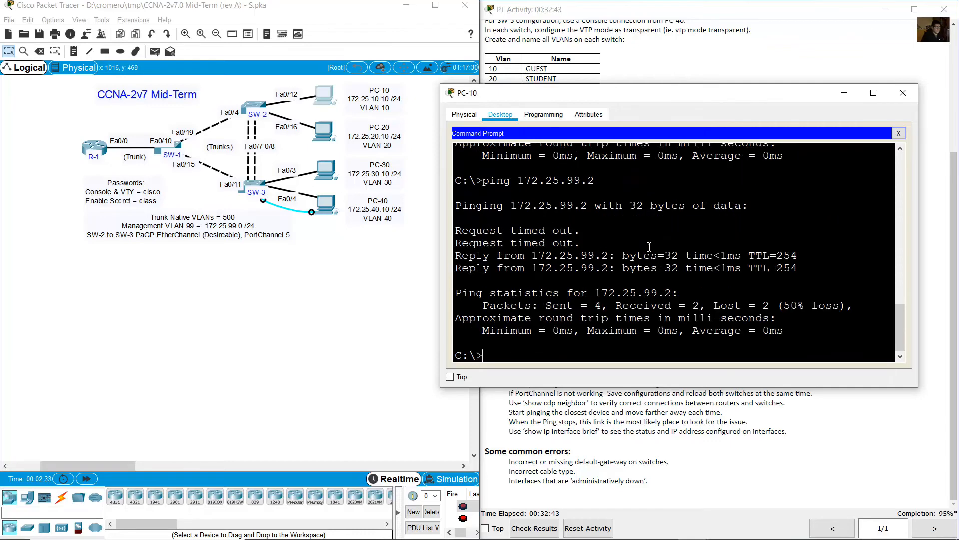
key("Up")
key("BackSpace")
type("3")
key("Return")
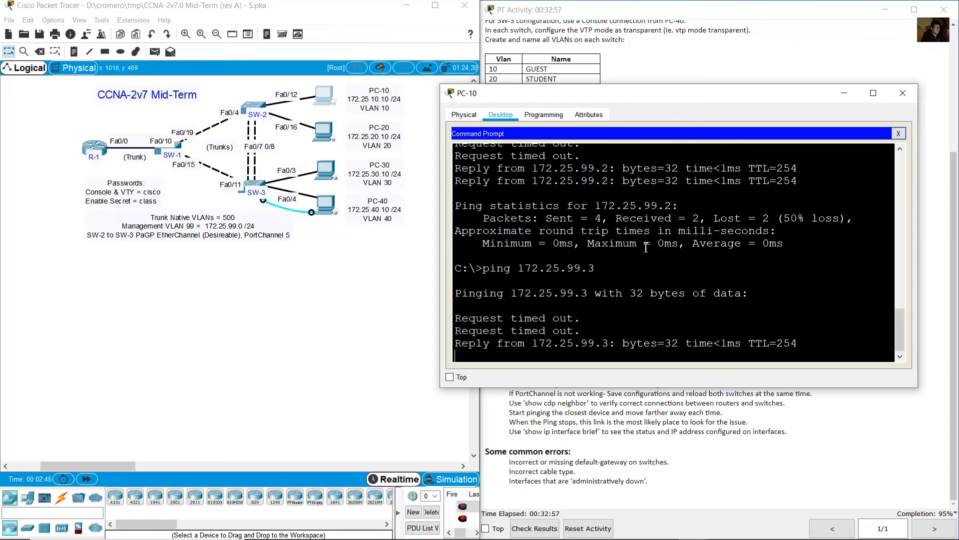
- Ping SW-3's management address 172.25.99.4 from PC-10 and close PC-10's window
key("Up")
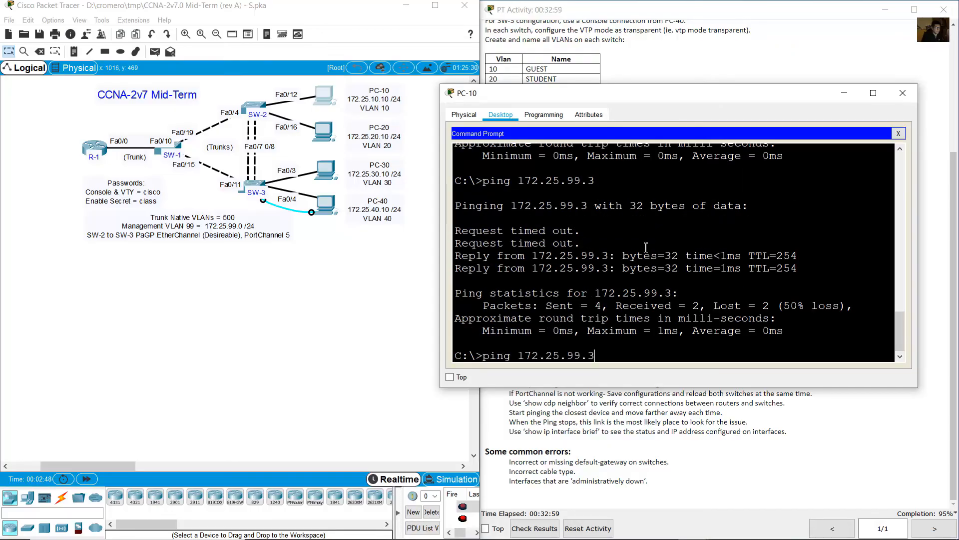
key("Return")
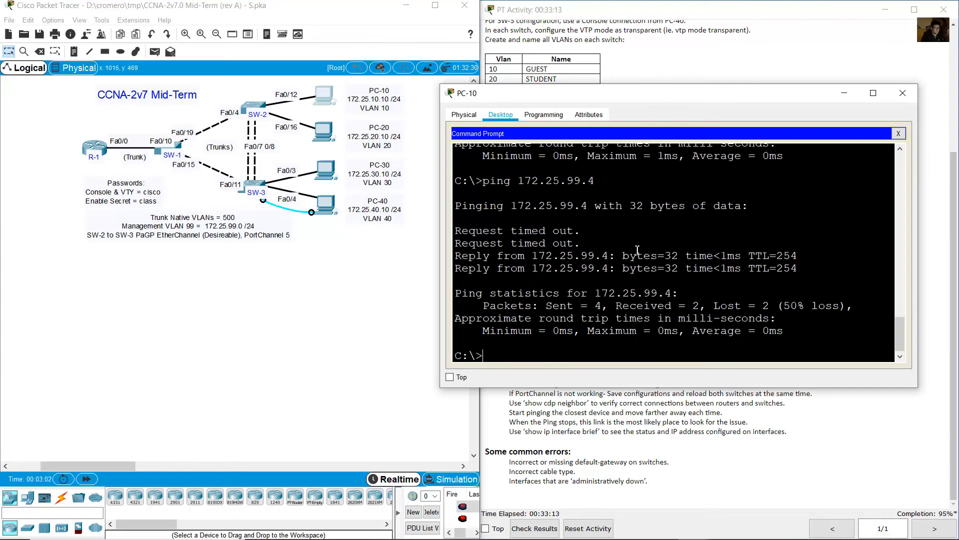
left_click(898, 134)
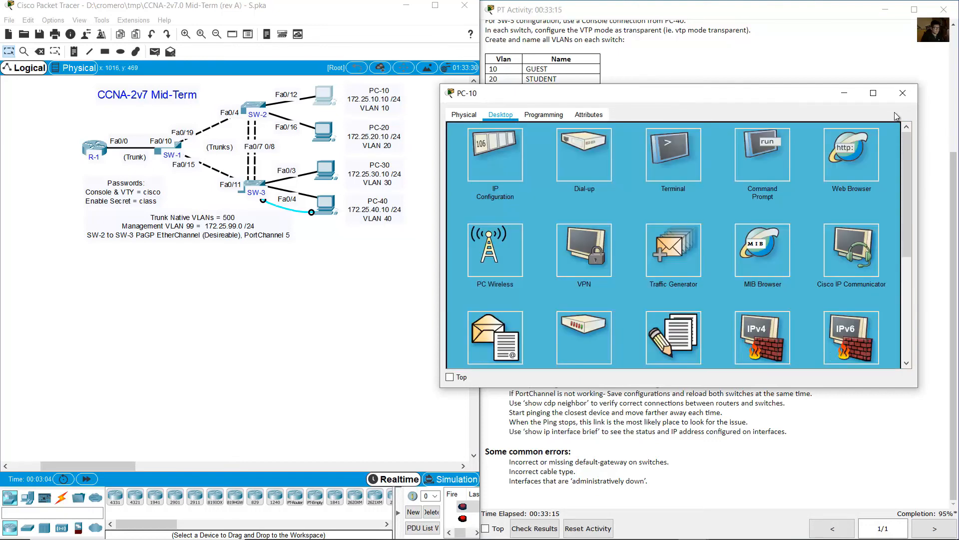
left_click(902, 94)
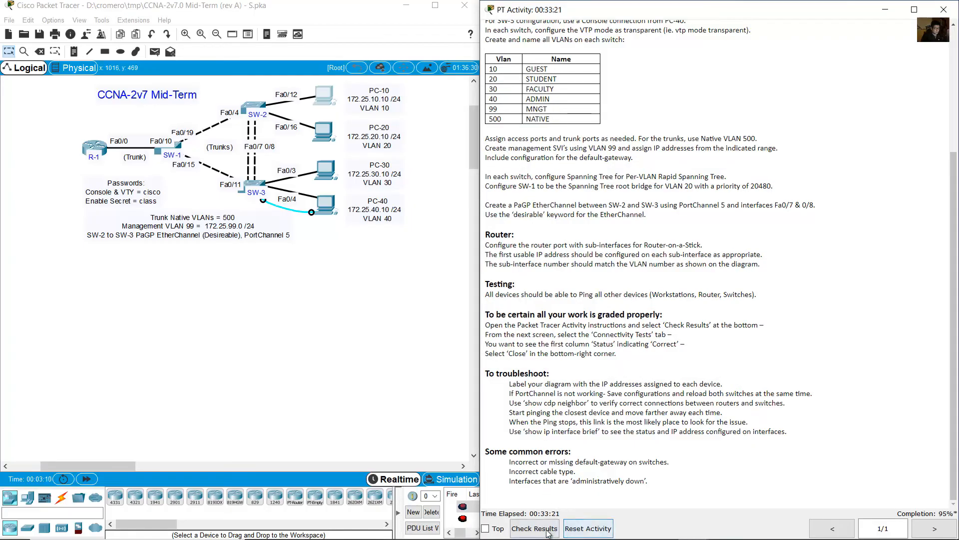
- Check the activity results, reviewing the assessment items and the connectivity tests, and return to the topology
left_click(531, 530)
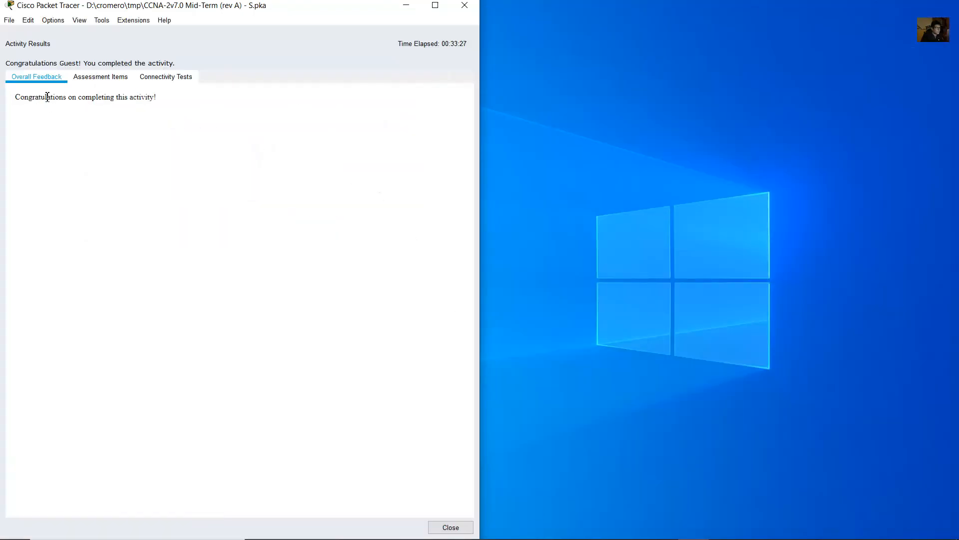
left_click(82, 81)
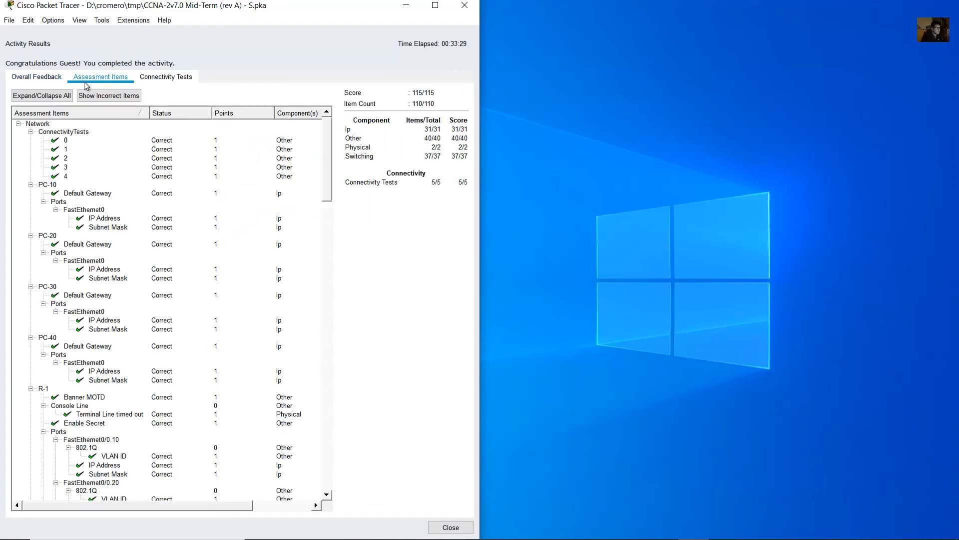
mouse_move(323, 138)
left_mouse_down()
mouse_move(305, 424)
mouse_move(312, 452)
mouse_move(330, 126)
left_mouse_up()
left_click(153, 77)
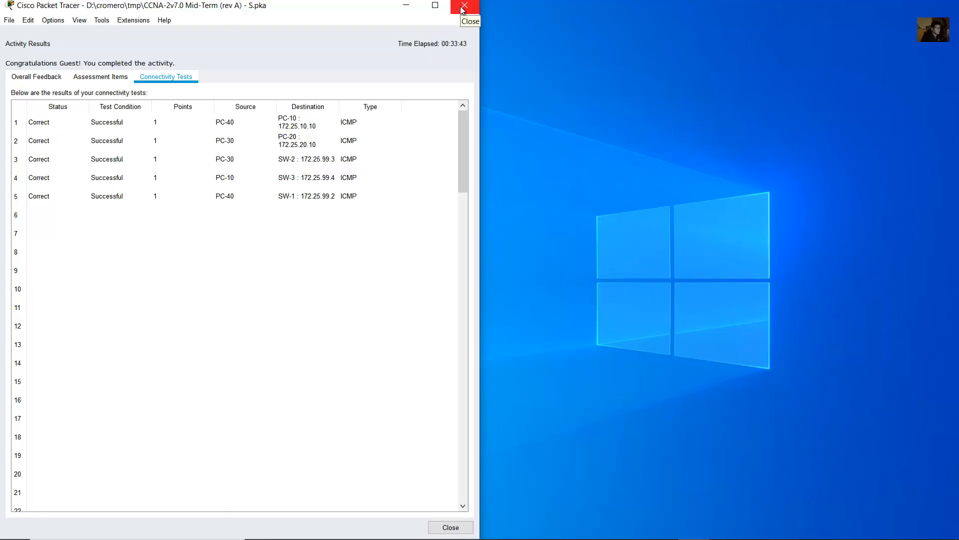
left_click(454, 529)
left_click_drag(494, 190, 958, 266)
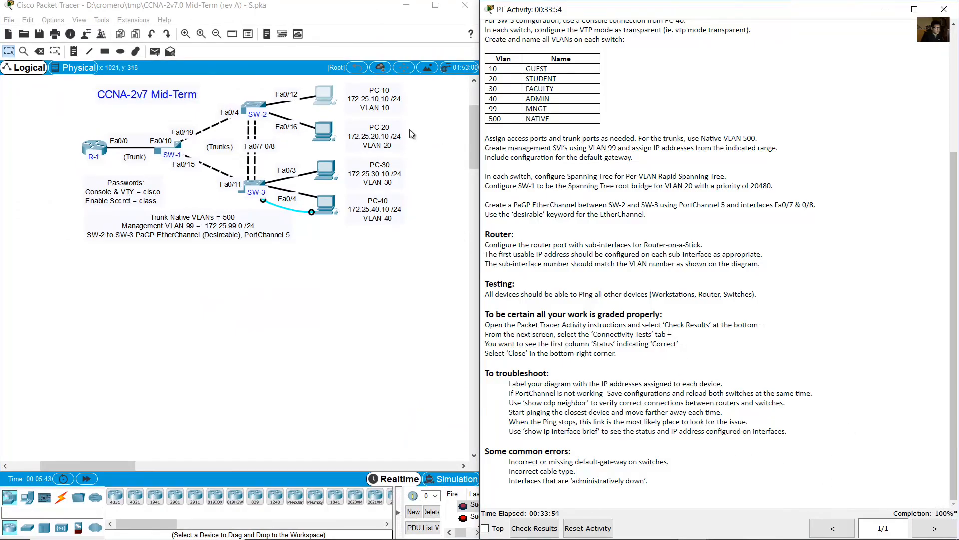
- Look up the installed Packet Tracer version in the About information and close it
left_click(53, 20)
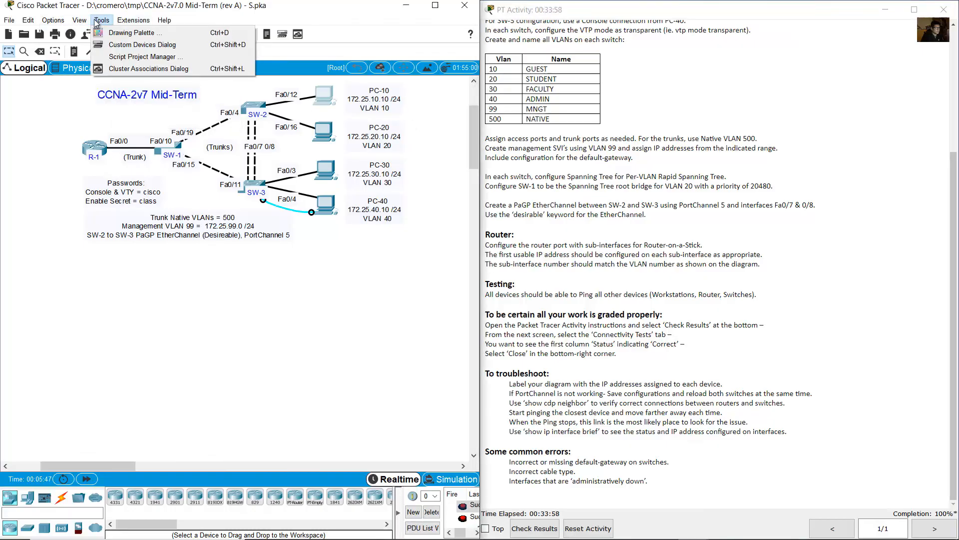
mouse_move(67, 23)
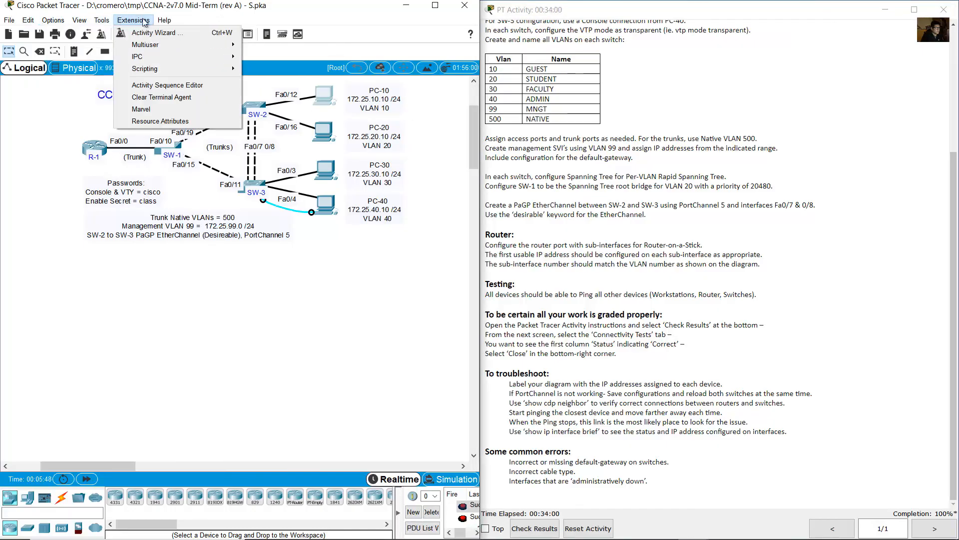
left_click(179, 72)
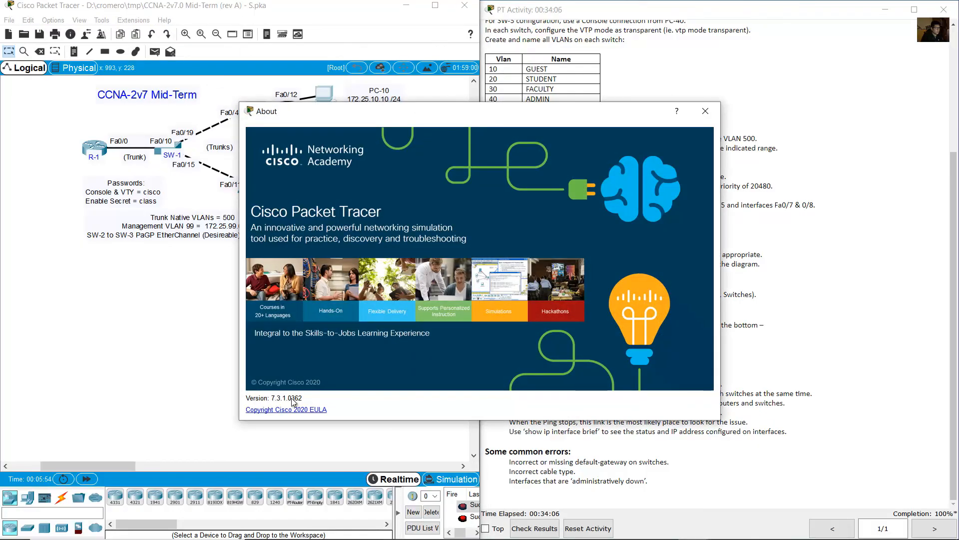
left_click(705, 111)
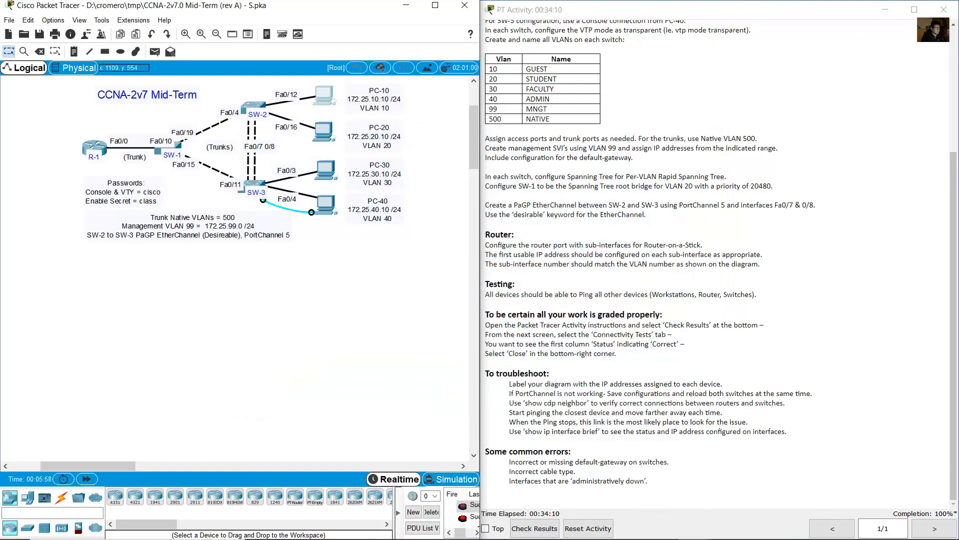